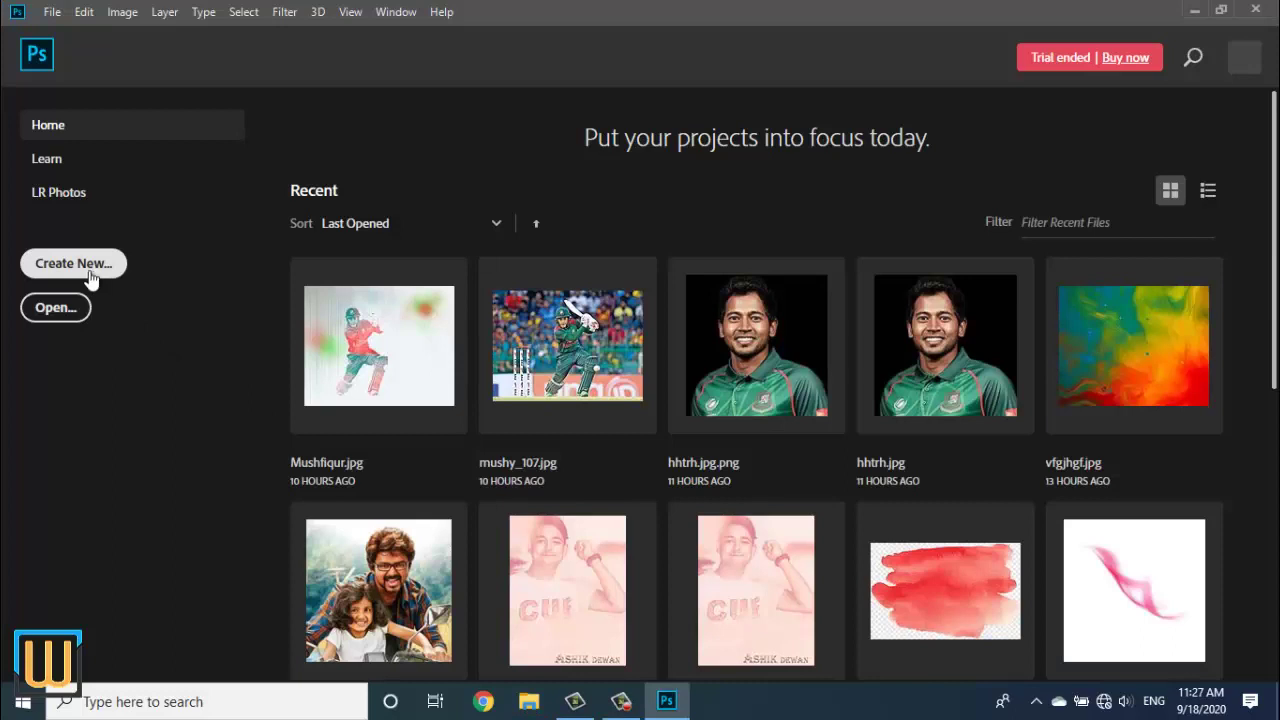
- Create a blank white 1000 × 800 px, 300 ppi document titled with the player's name
left_click(86, 272)
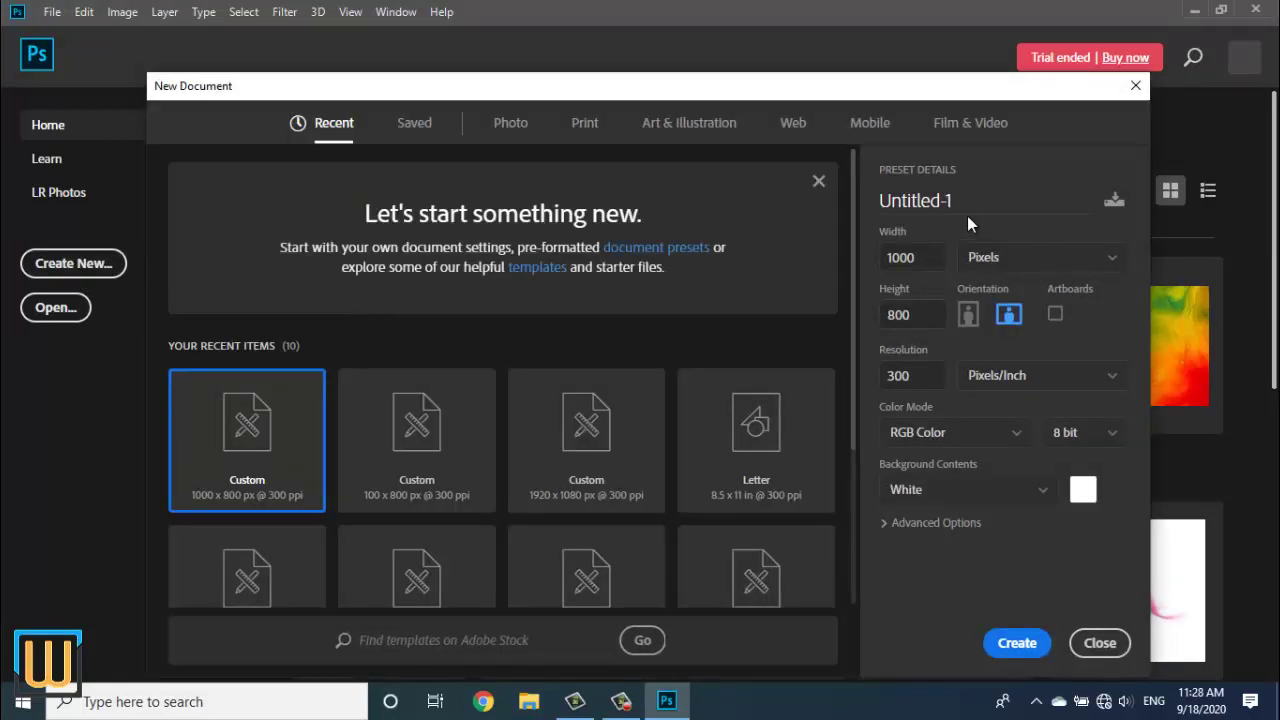
left_click_drag(947, 199, 882, 203)
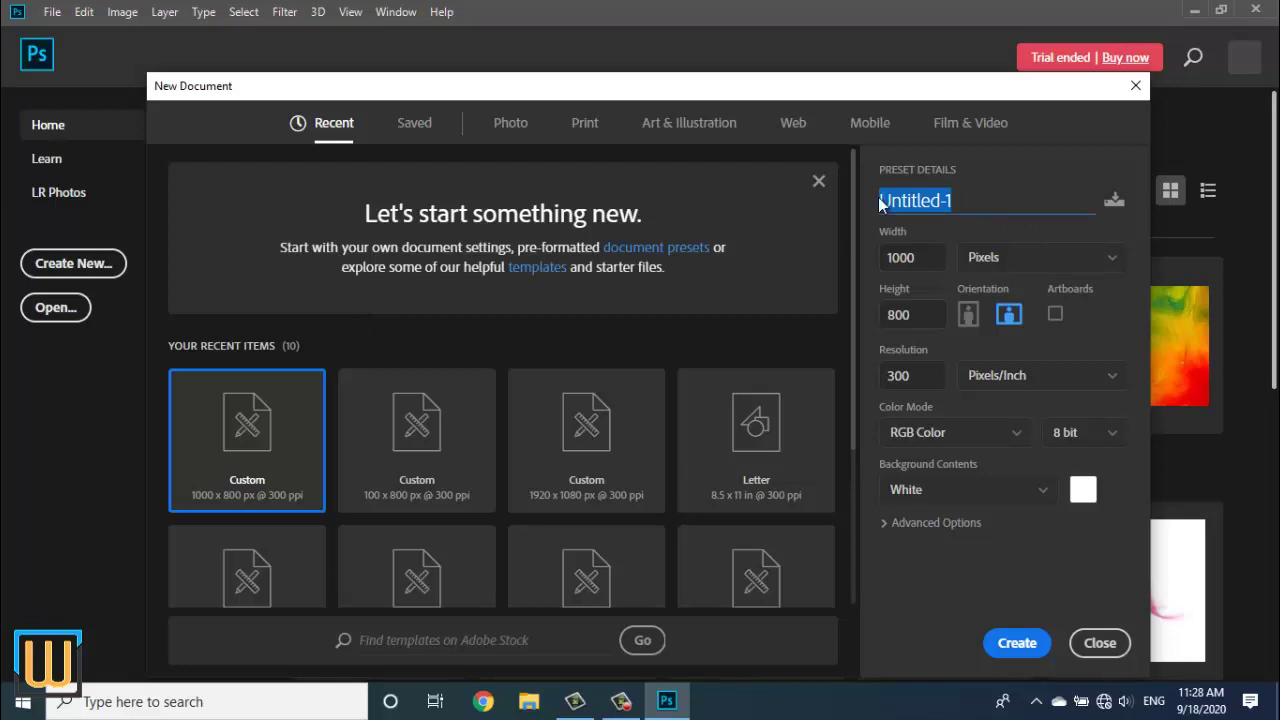
type("Mushfi")
type("qur Ra")
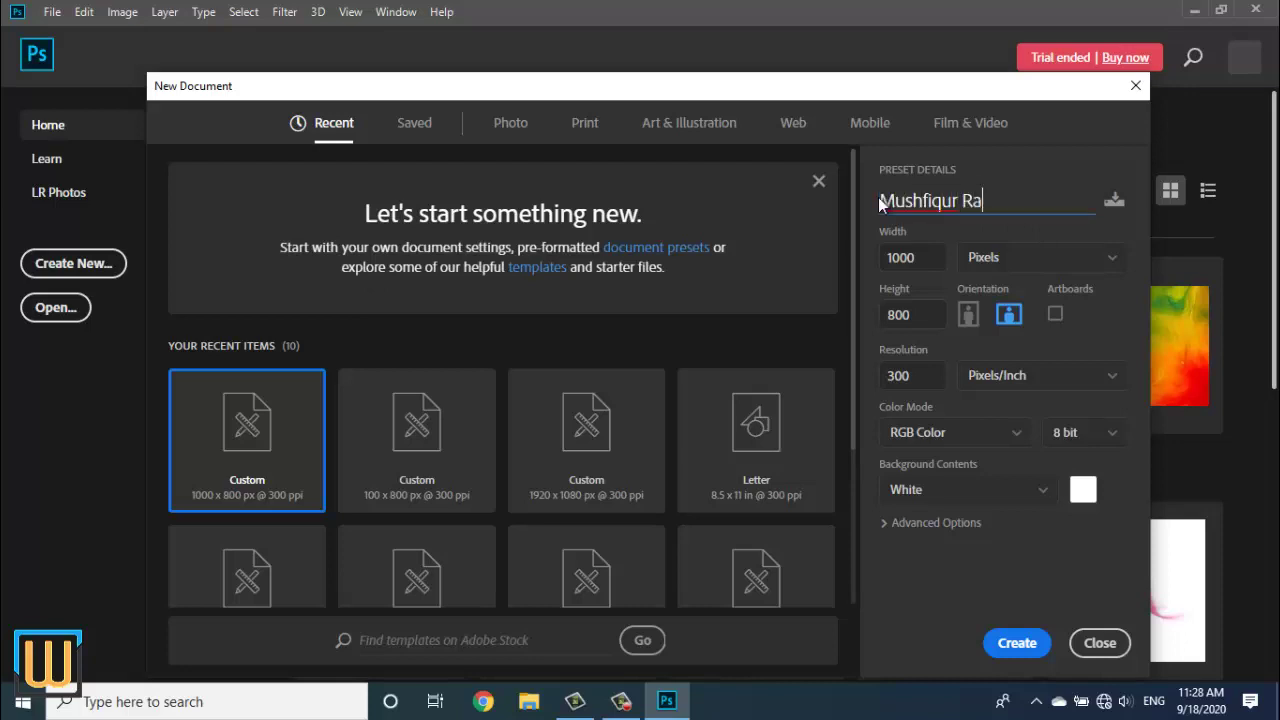
type("him")
left_click(1009, 650)
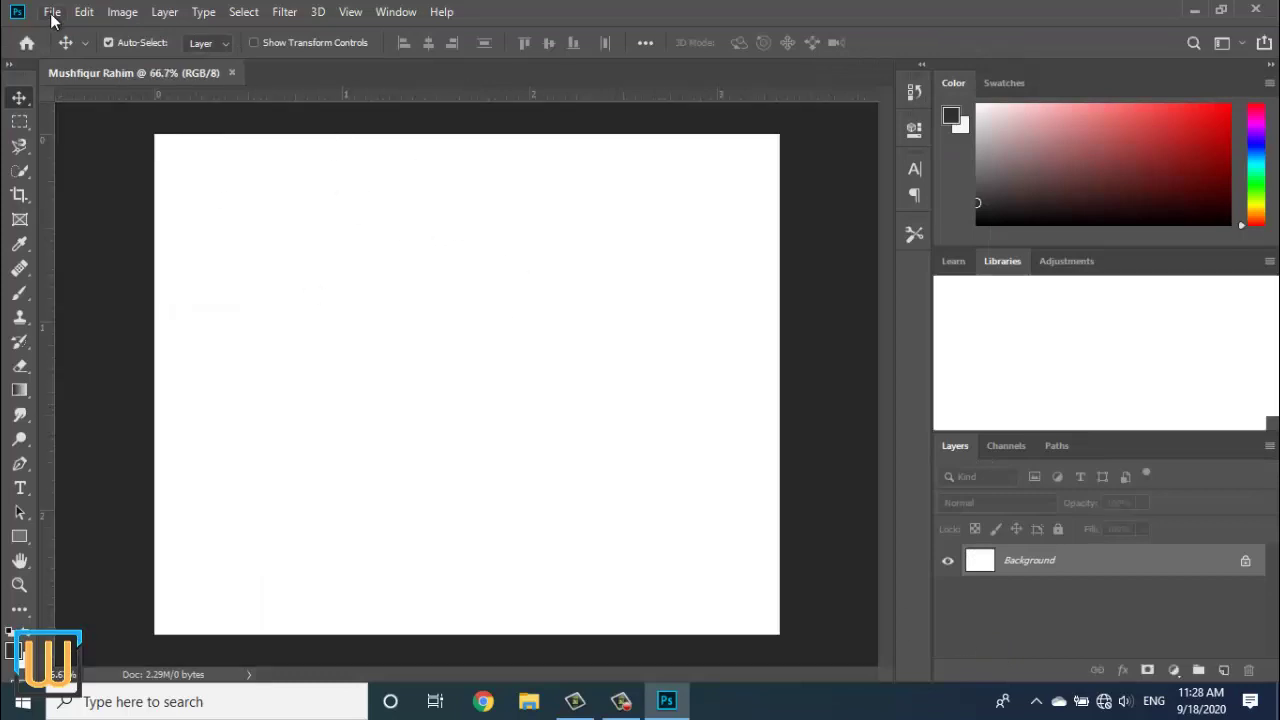
- Open mushy_107.jpg from the Desktop > Photoshop > Pictures folder
left_click(52, 12)
key("Escape")
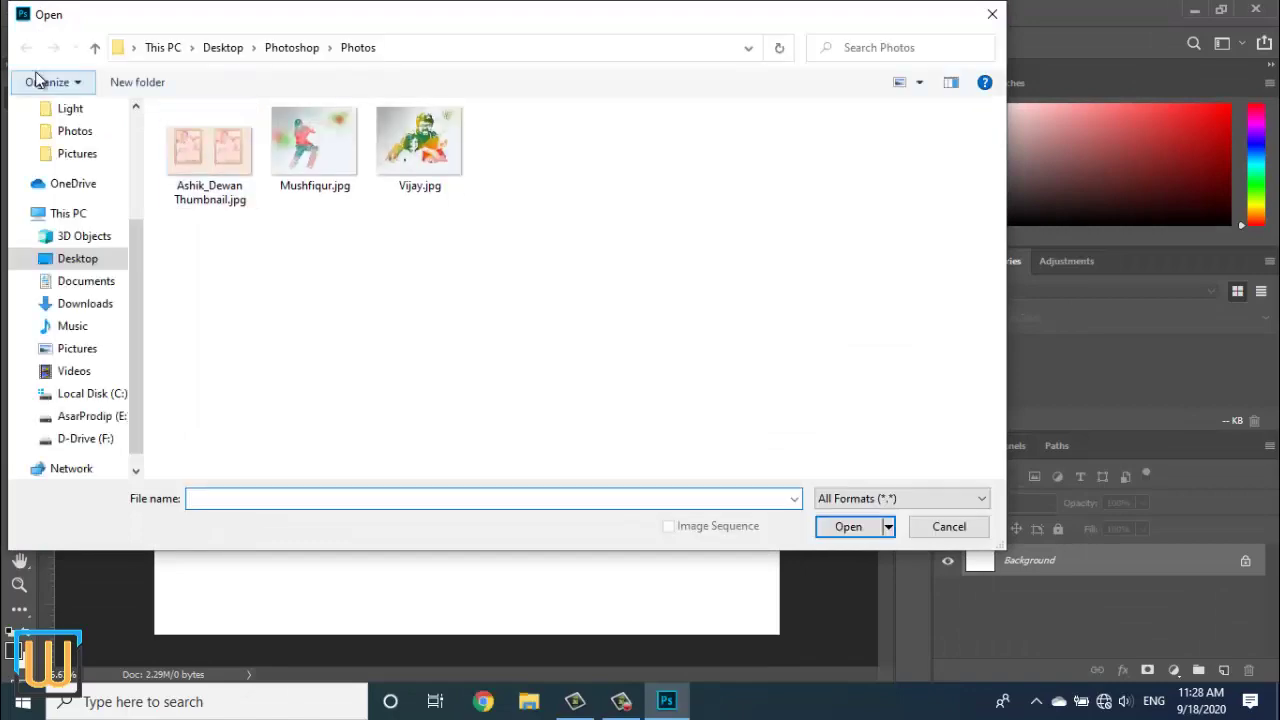
left_click(95, 50)
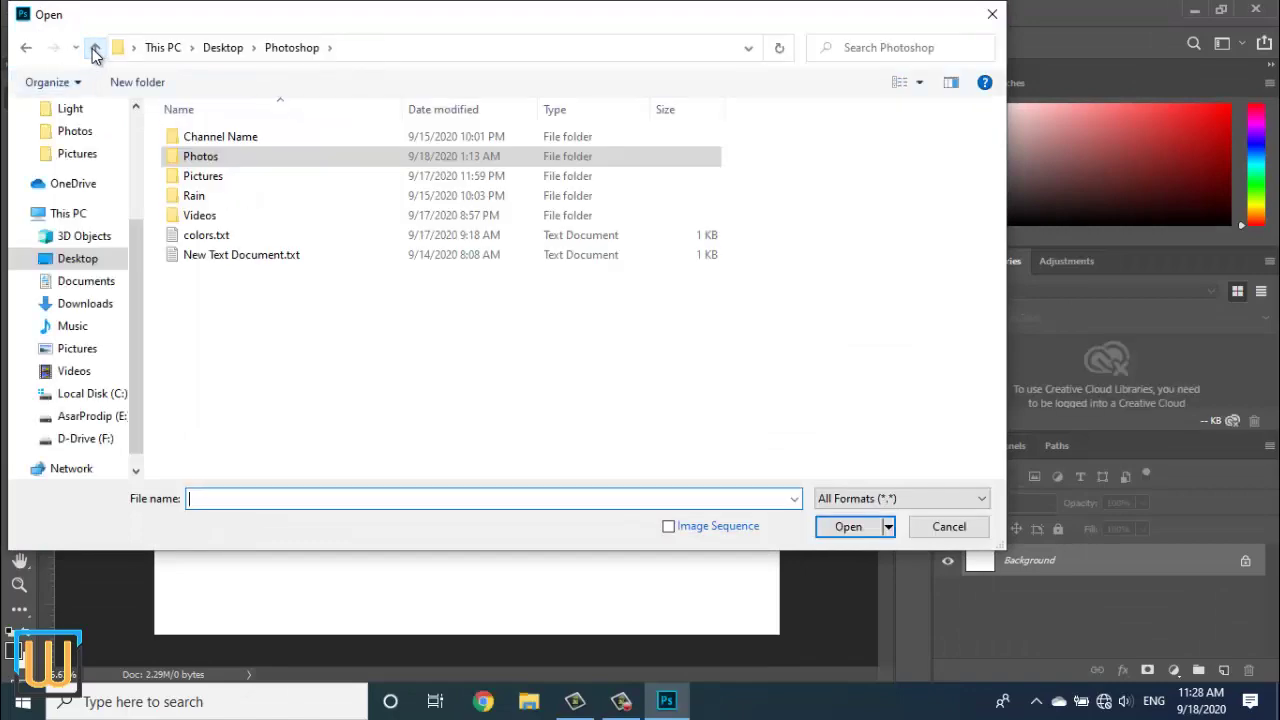
double_click(264, 182)
double_click(943, 160)
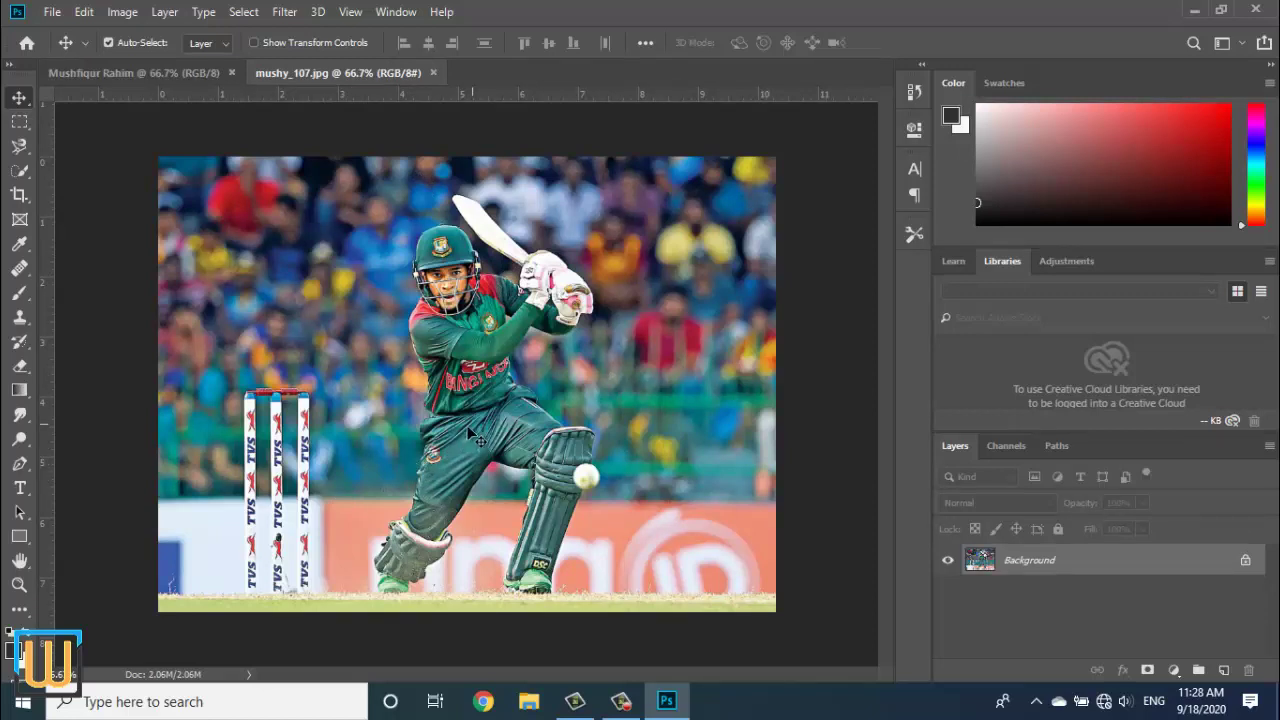
- Quick-select the batsman, covering helmet, face, front pad and shoe
left_click(19, 170)
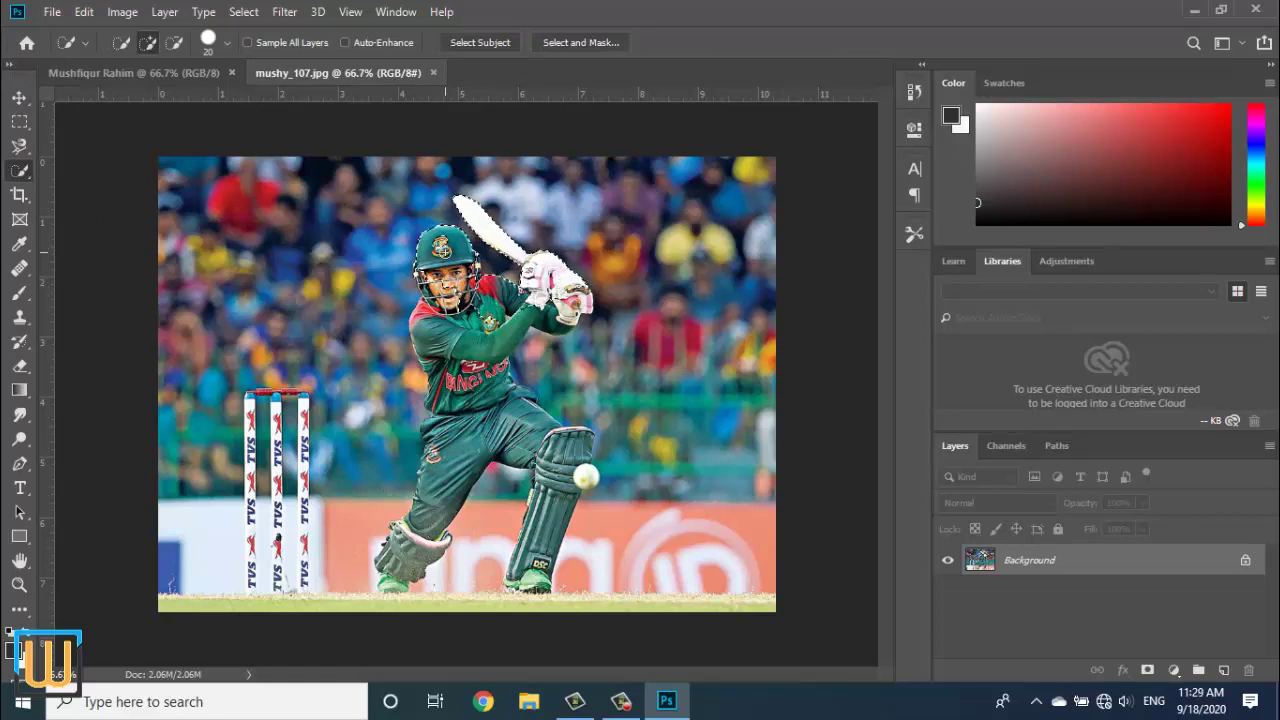
mouse_move(443, 254)
left_mouse_down()
mouse_move(470, 280)
mouse_move(447, 365)
mouse_move(470, 350)
mouse_move(493, 381)
mouse_move(446, 441)
mouse_move(440, 475)
left_mouse_up()
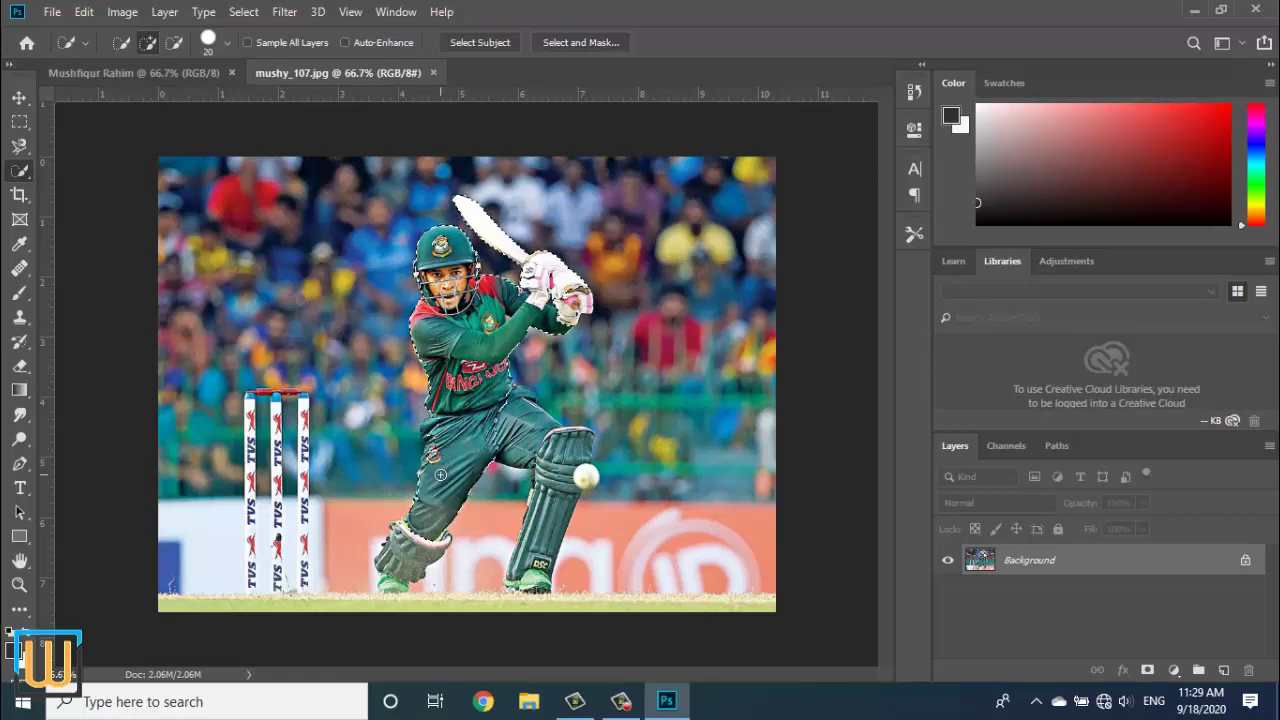
left_click_drag(424, 528, 409, 553)
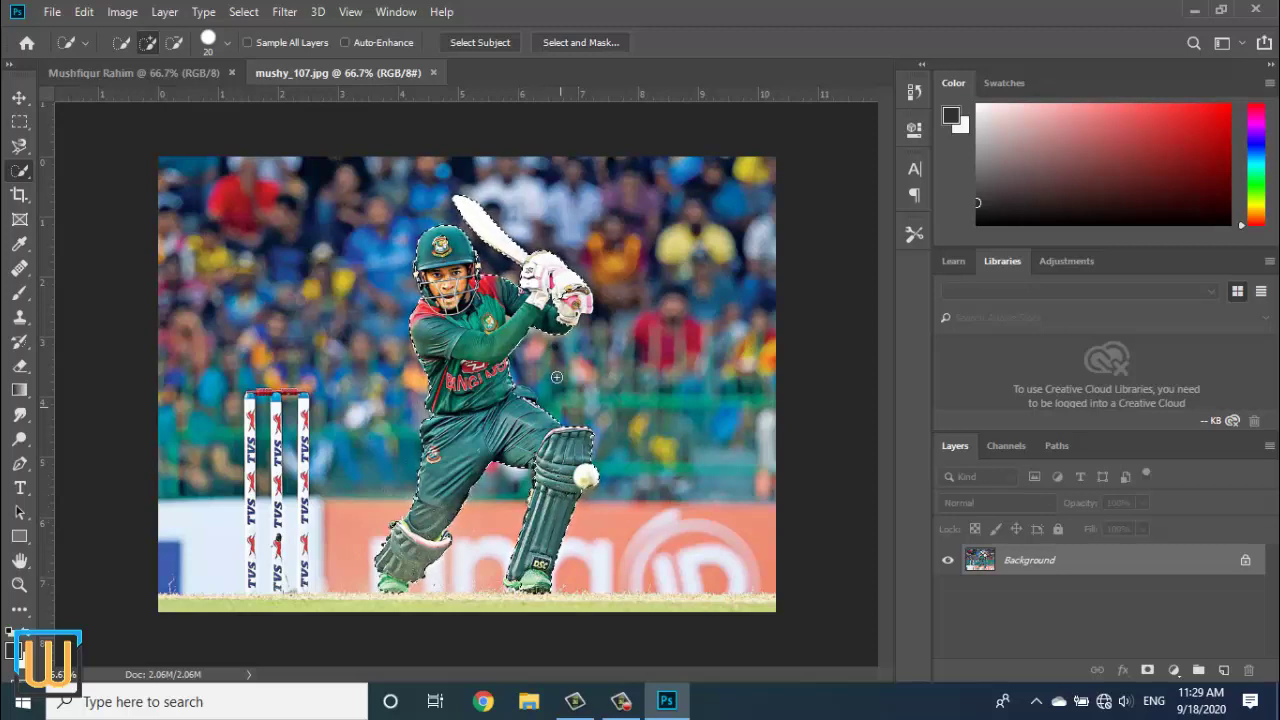
- Save the batsman selection as a new channel named 'm'
right_click(466, 356)
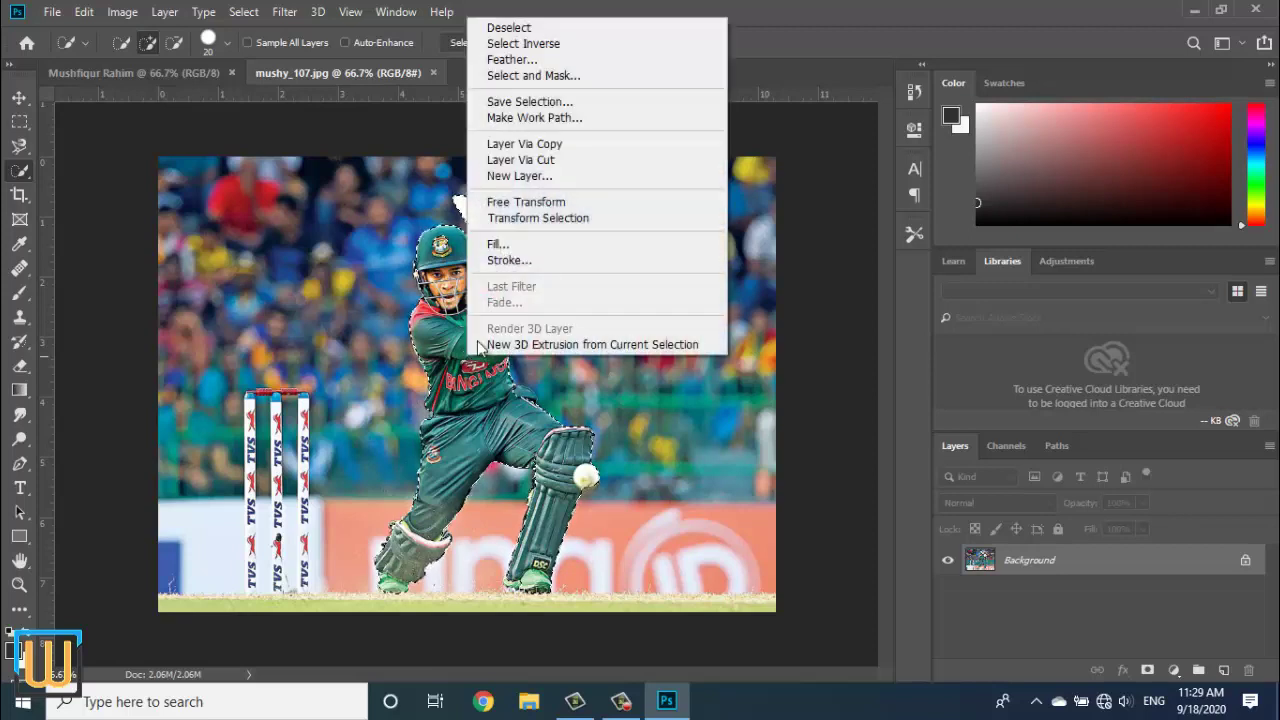
left_click(532, 105)
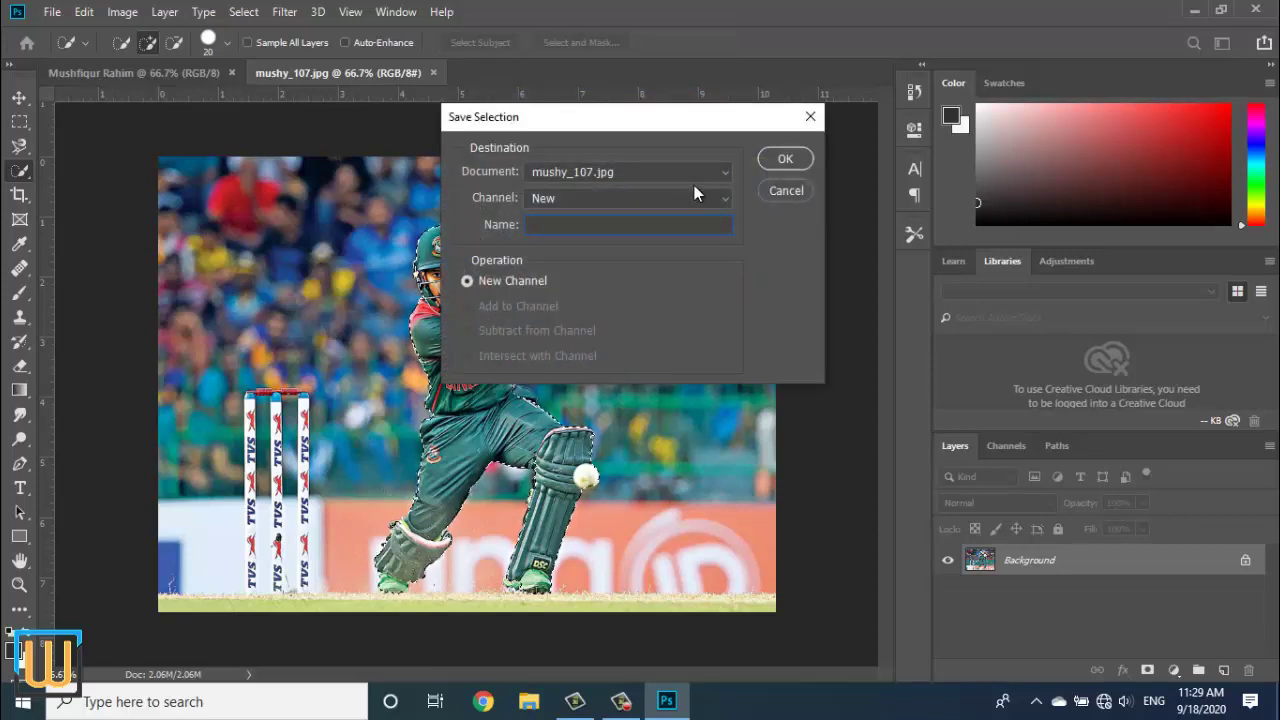
type("m")
key("Return")
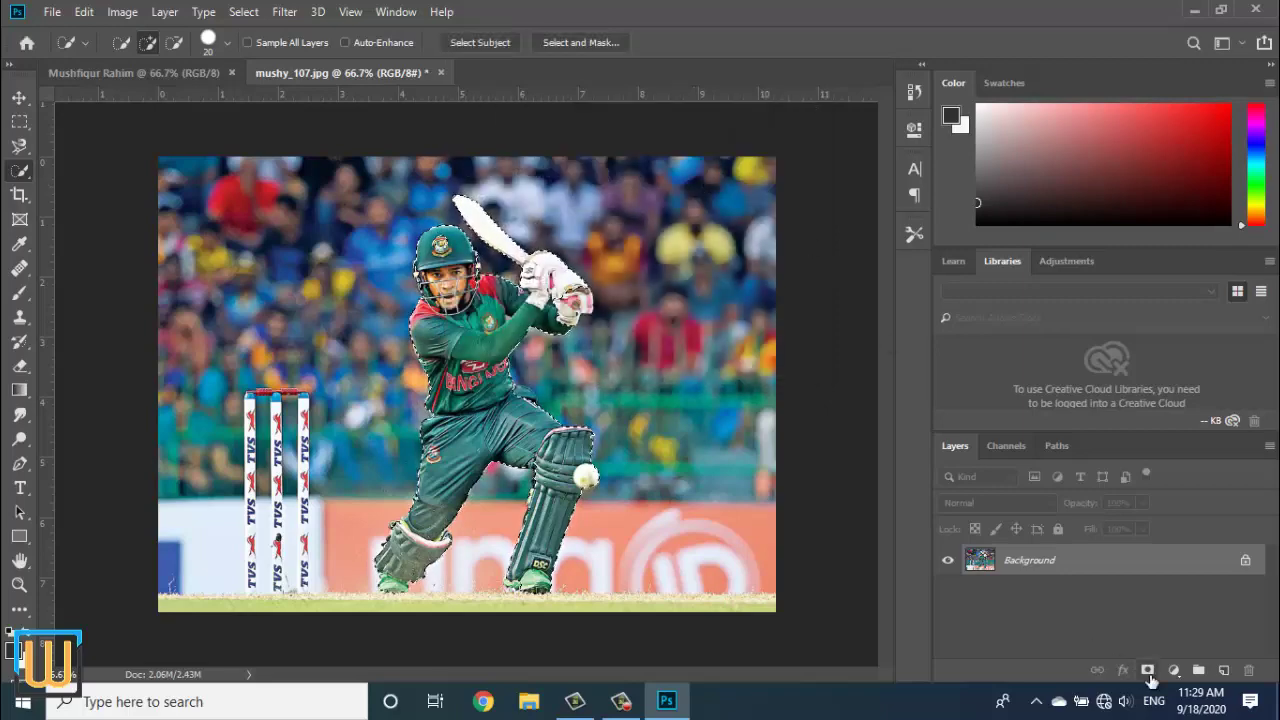
- Undo a trial layer mask and resave the selection as channel 'w'
left_click(1148, 670)
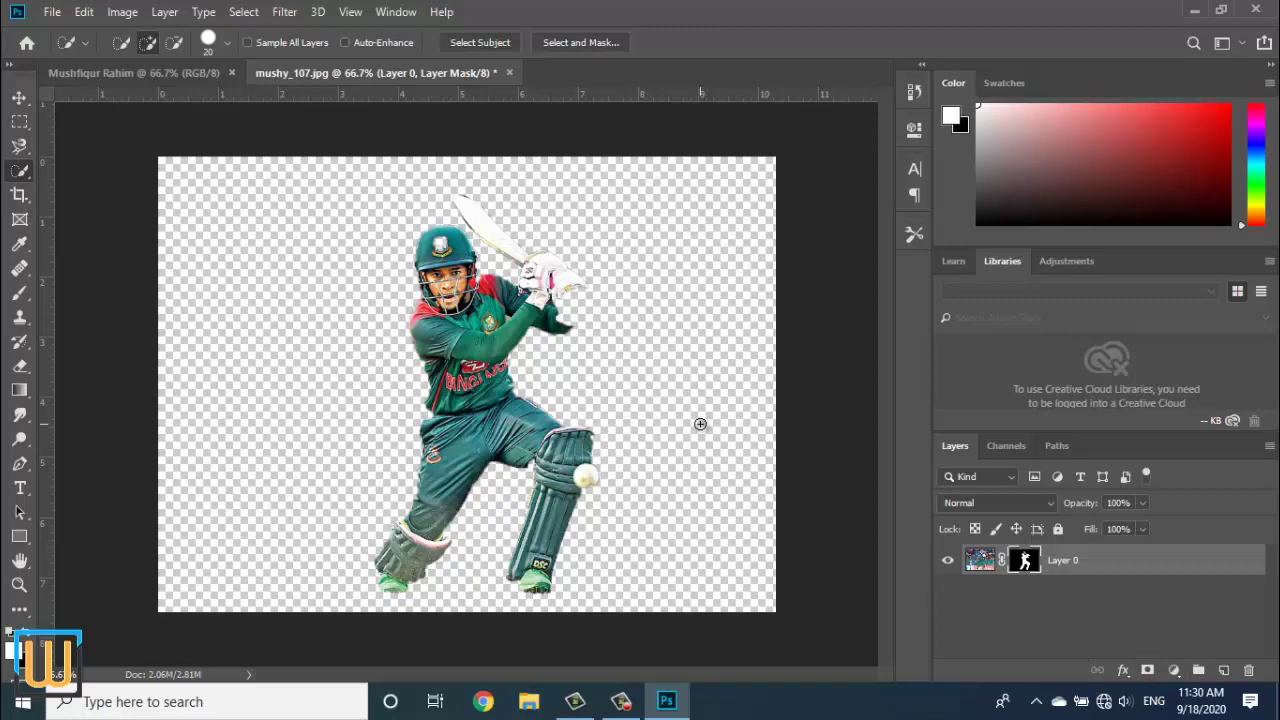
key("ctrl+z")
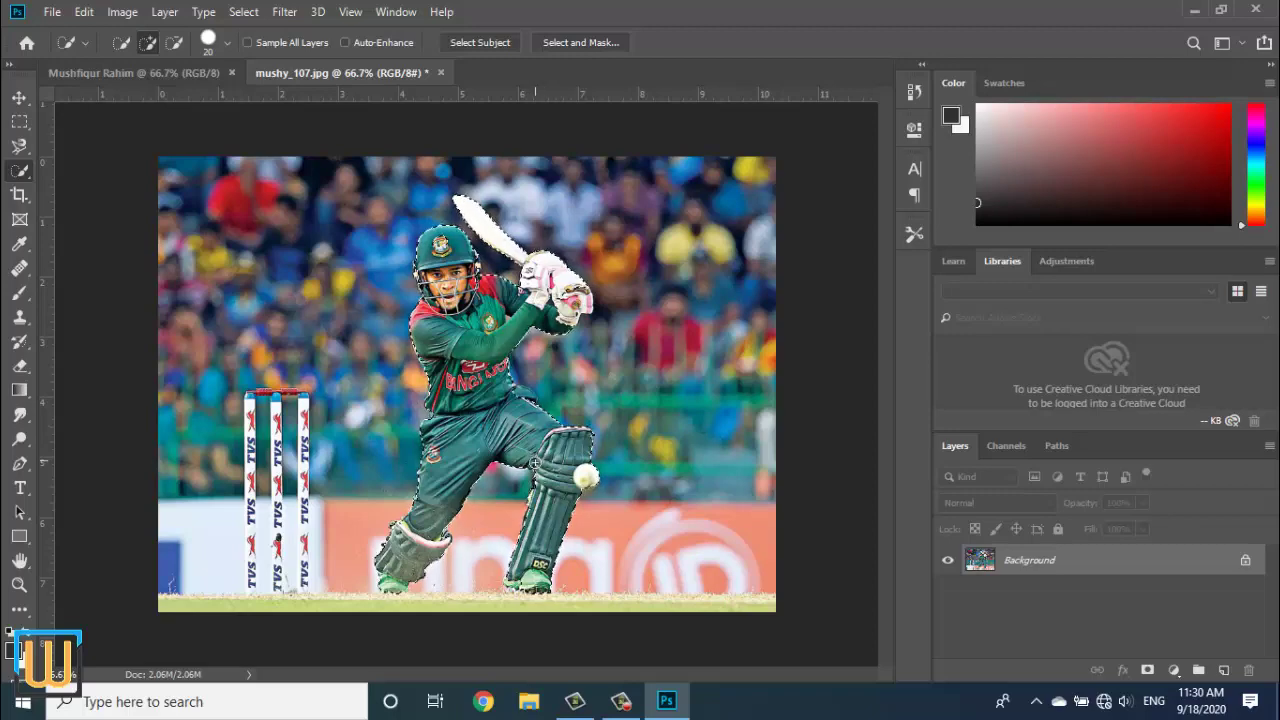
right_click(490, 262)
left_click(524, 109)
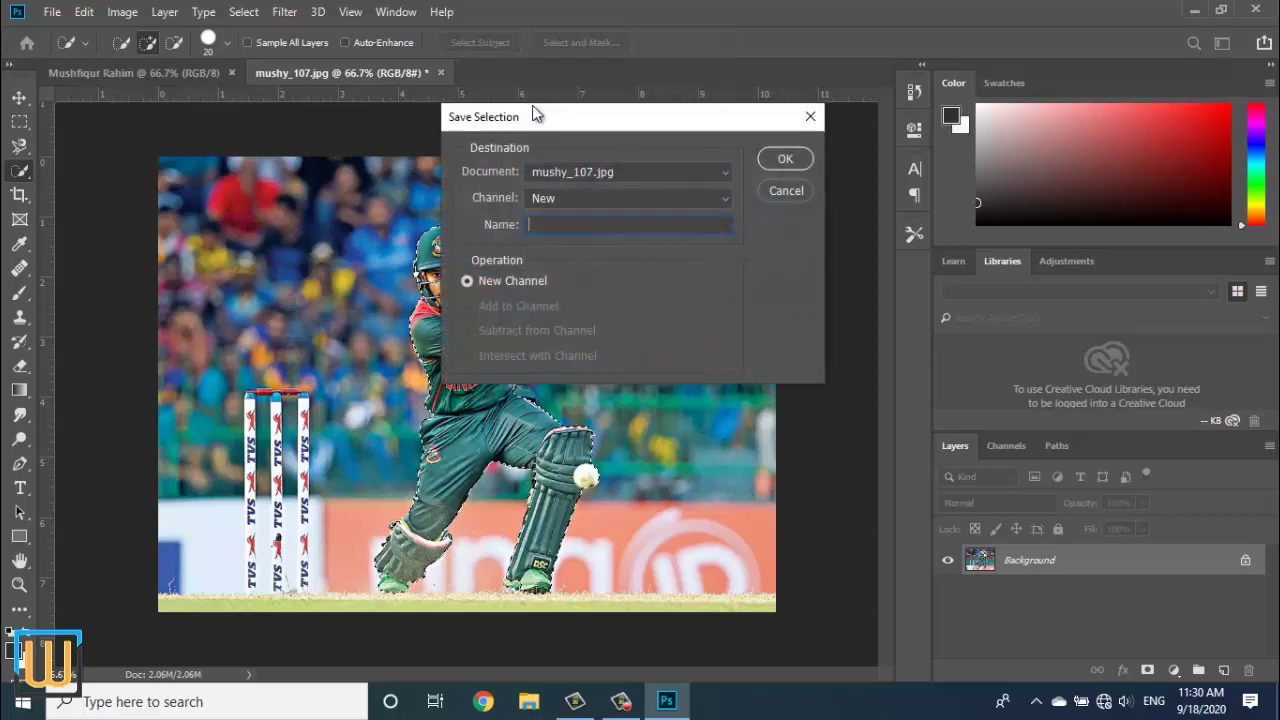
type("w")
key("Return")
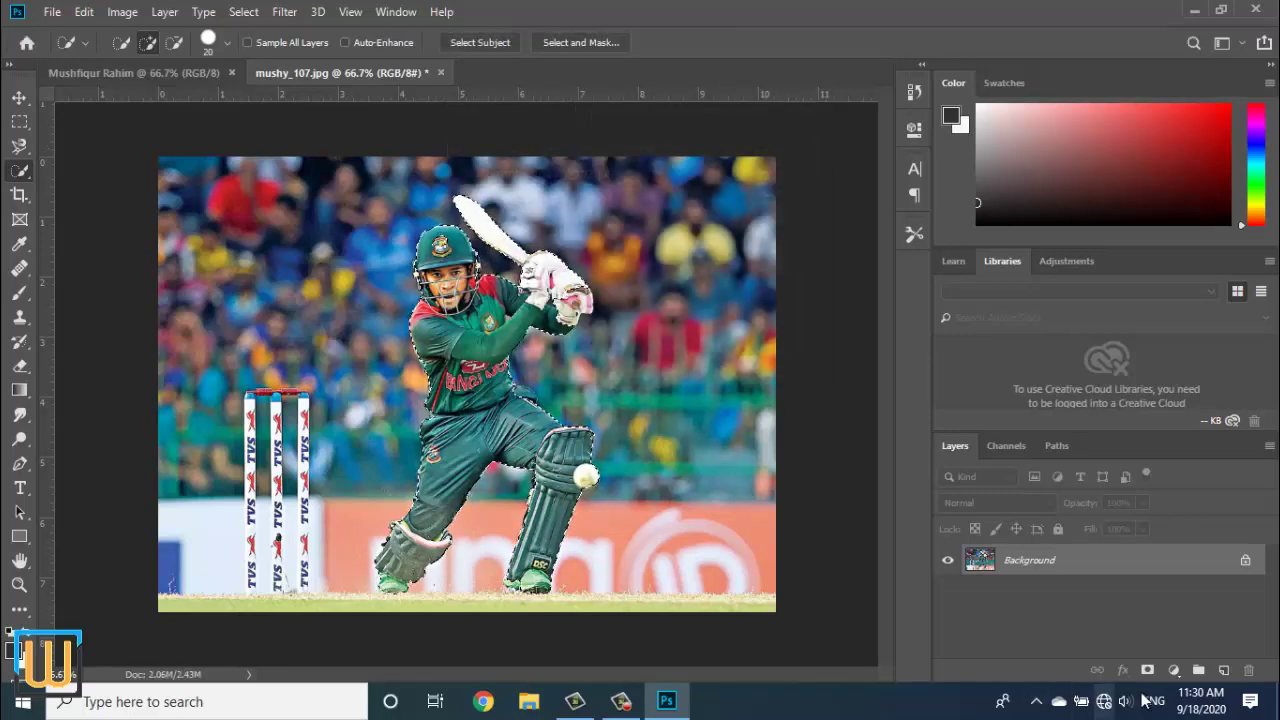
- Mask Layer 0 to the batsman and apply the mask permanently
left_click(1147, 670)
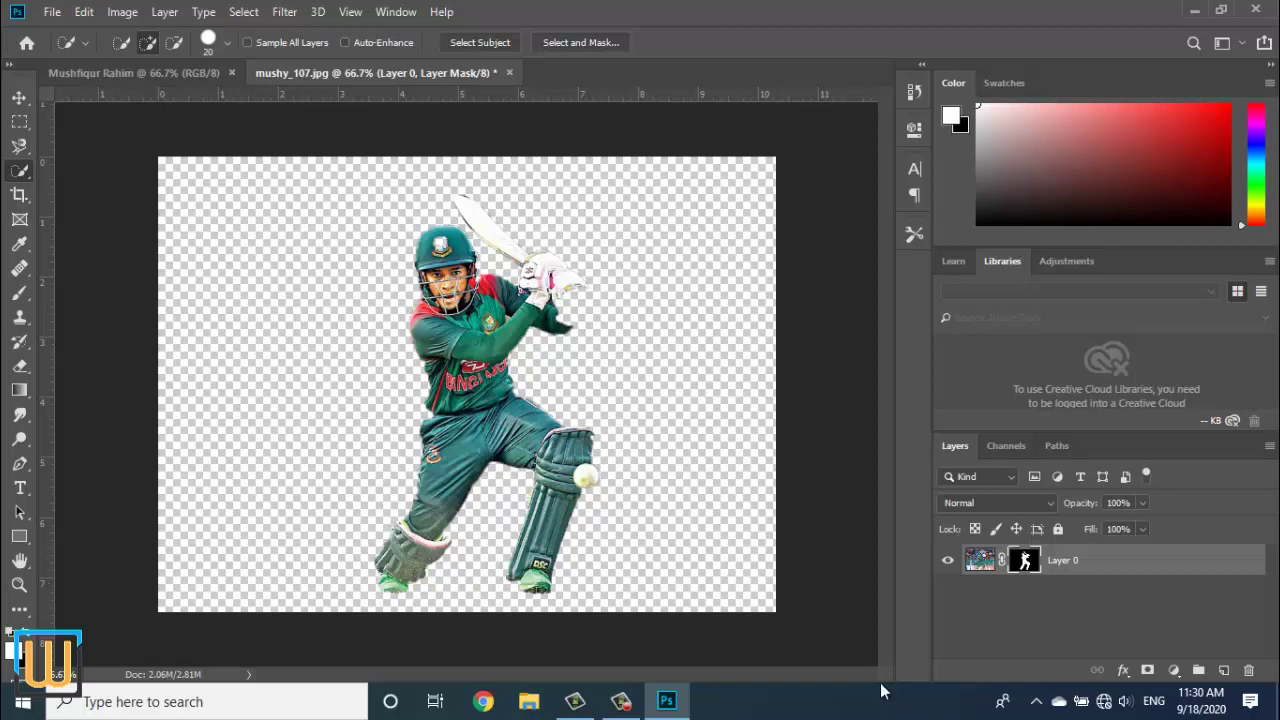
right_click(1045, 562)
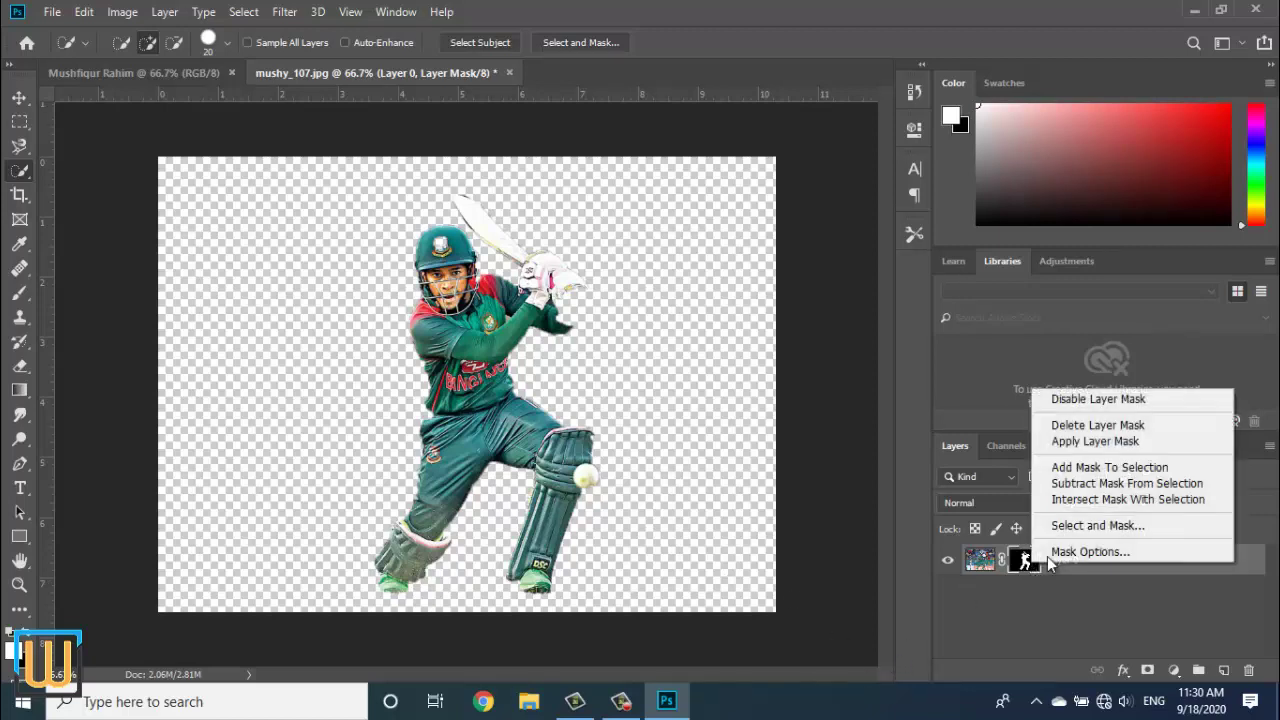
left_click(1100, 441)
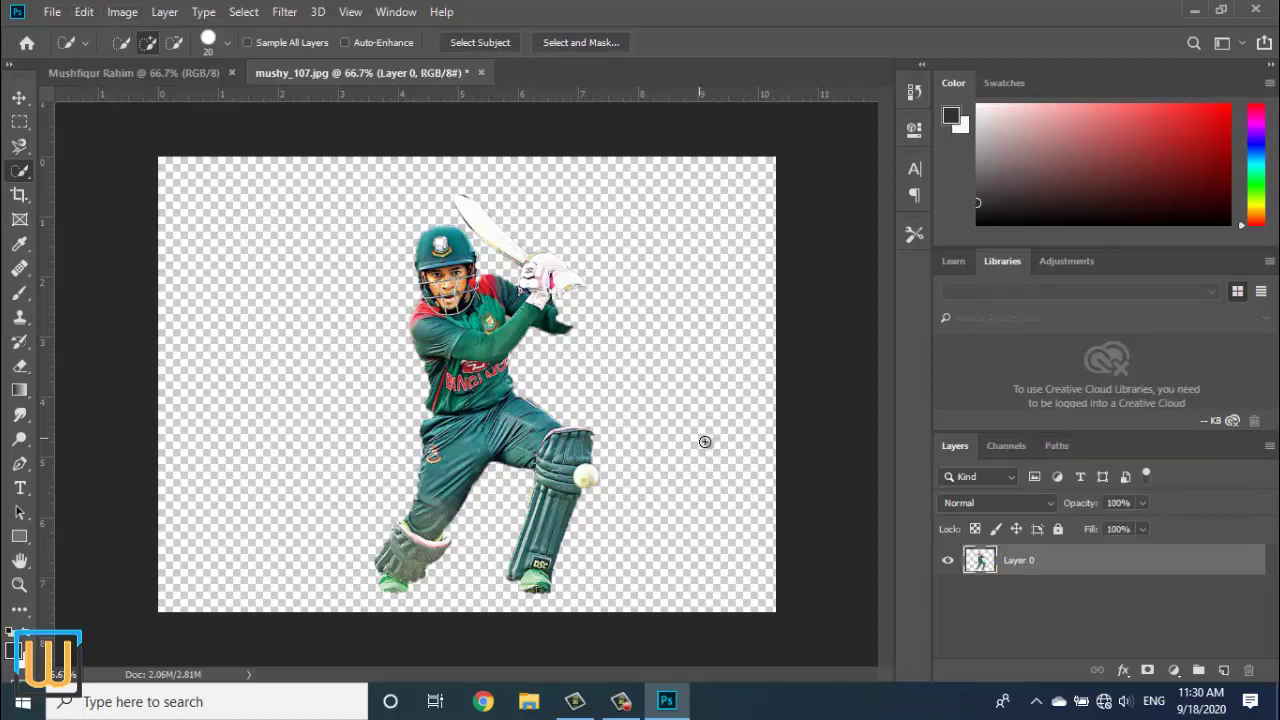
left_click(1175, 670)
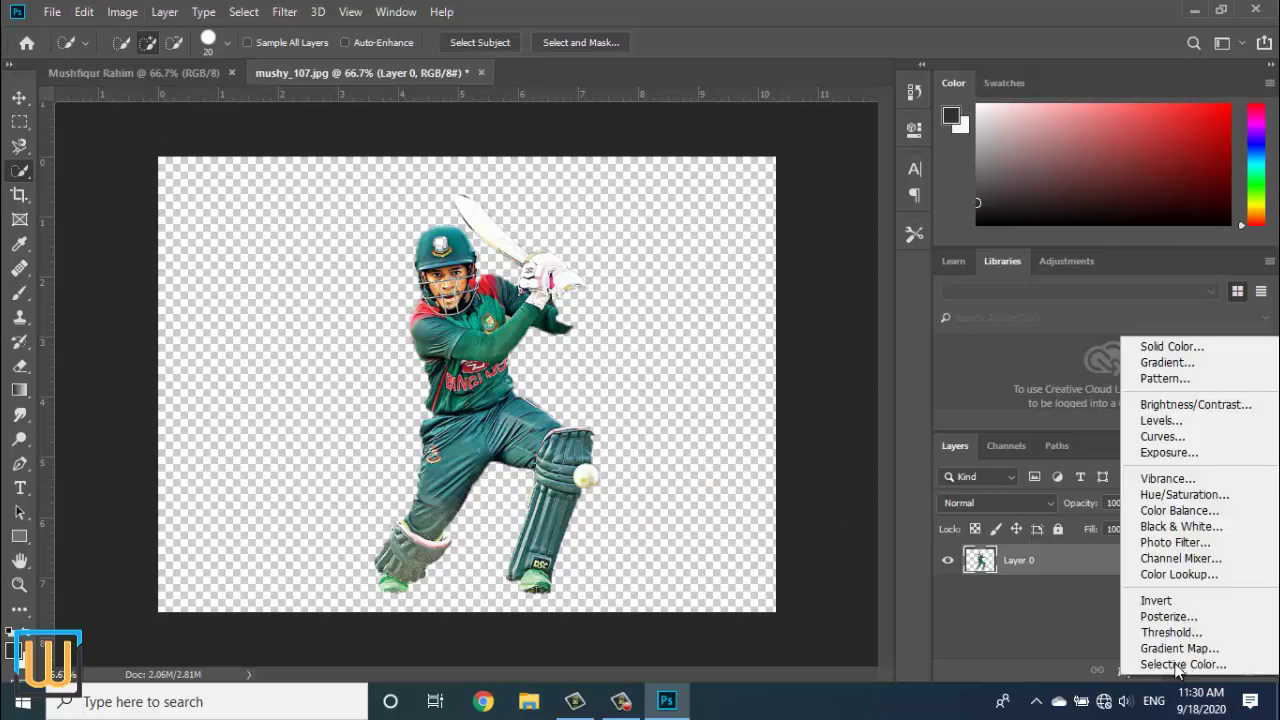
- Add a Black & White adjustment with Yellows raised to 85, plus lighter Reds and Greens
left_click(1182, 527)
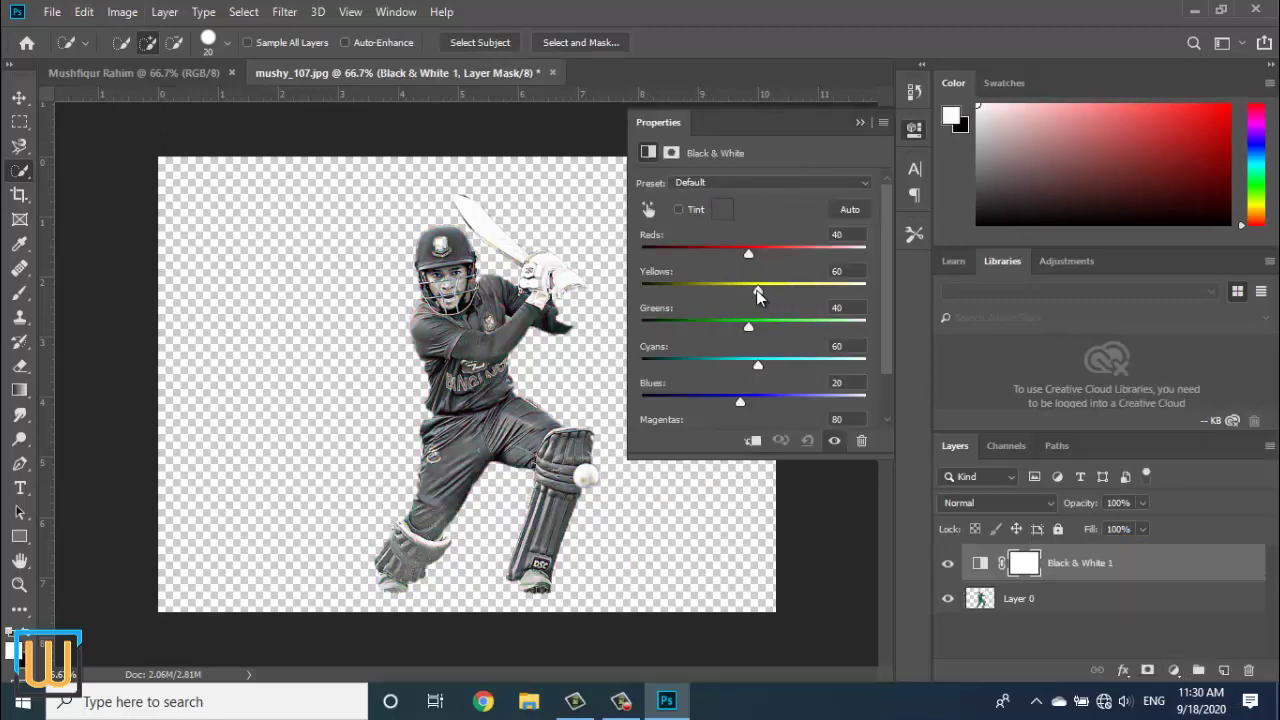
mouse_move(757, 290)
left_mouse_down()
mouse_move(723, 290)
mouse_move(770, 298)
left_mouse_up()
mouse_move(750, 251)
left_mouse_down()
mouse_move(740, 255)
mouse_move(811, 270)
mouse_move(759, 256)
left_mouse_up()
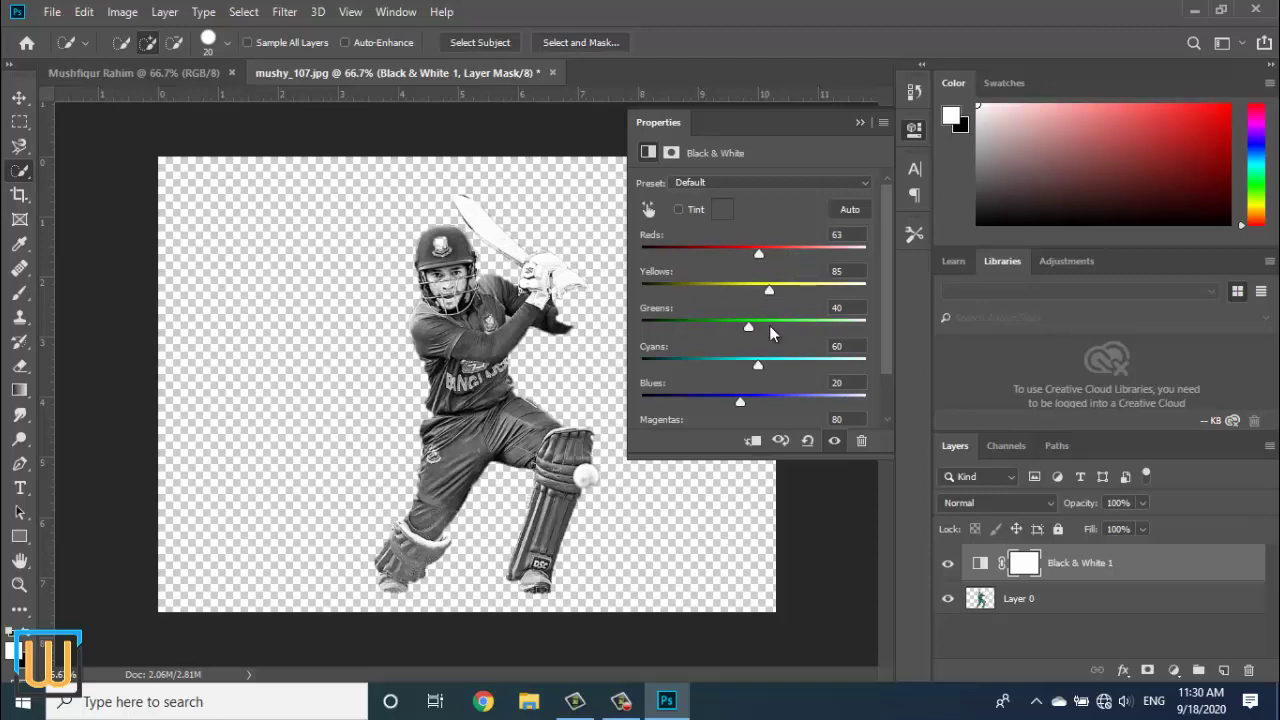
mouse_move(749, 326)
left_mouse_down()
mouse_move(800, 330)
mouse_move(829, 344)
mouse_move(754, 339)
mouse_move(846, 365)
mouse_move(762, 368)
mouse_move(796, 405)
mouse_move(706, 403)
mouse_move(783, 407)
mouse_move(760, 405)
left_mouse_up()
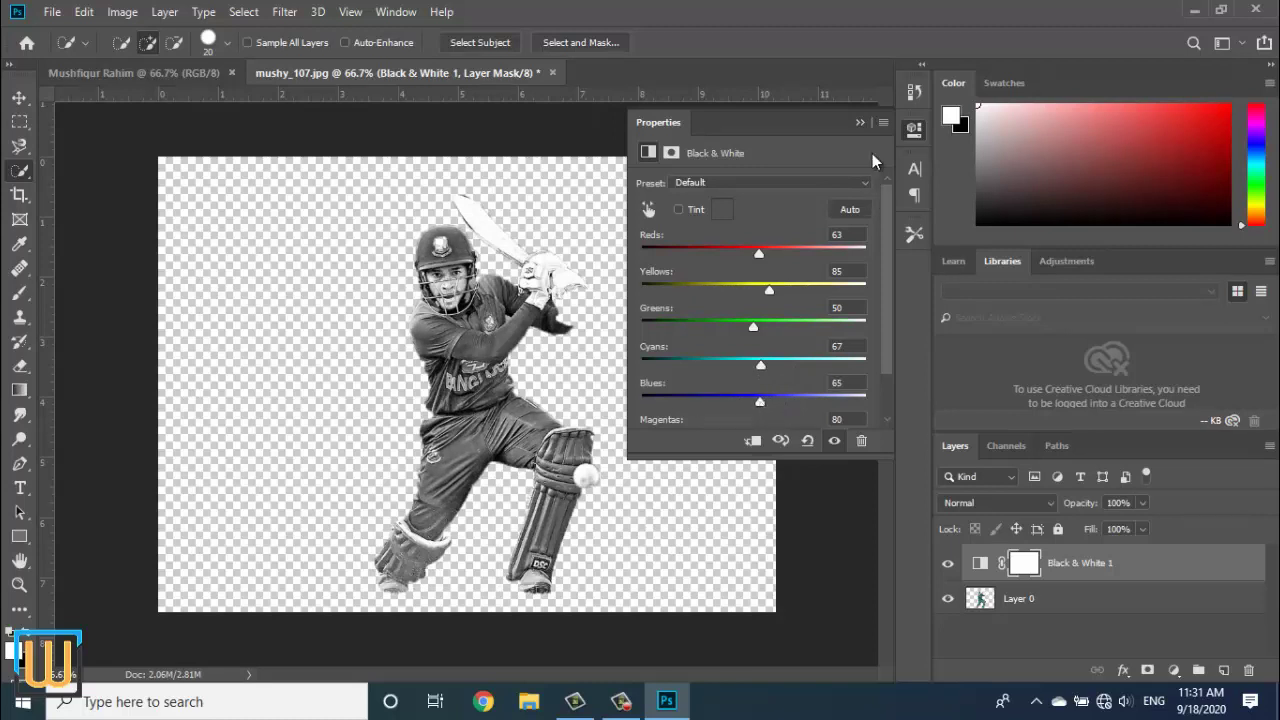
left_click(860, 122)
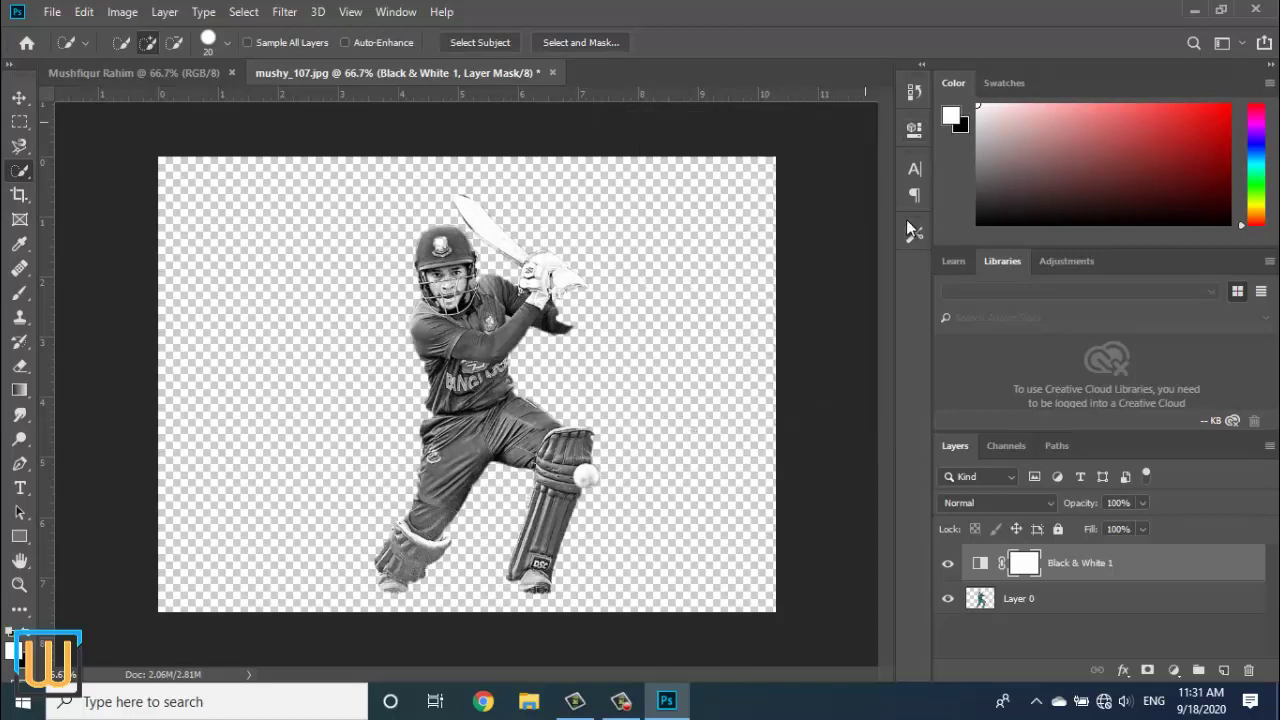
right_click(1131, 568)
- Merge the Black & White layer down and add Levels with white point 247, midtones 0.94
left_click(976, 555)
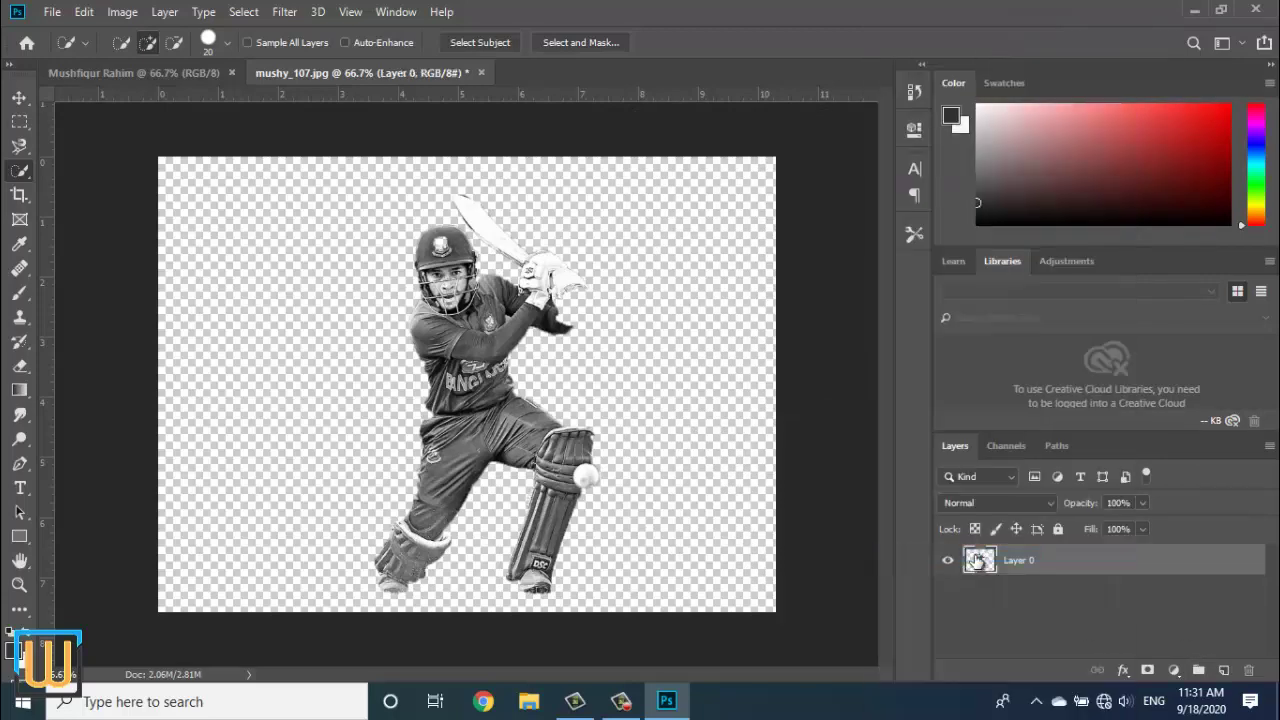
left_click(1171, 673)
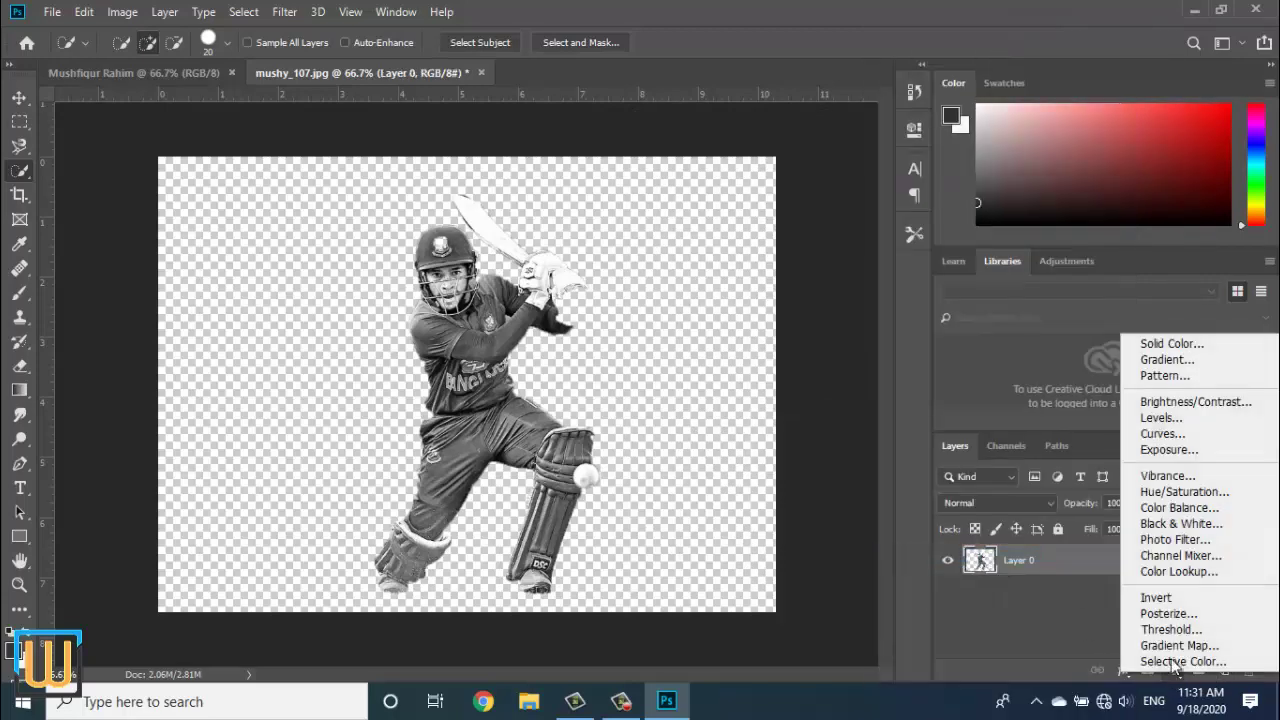
left_click(1161, 417)
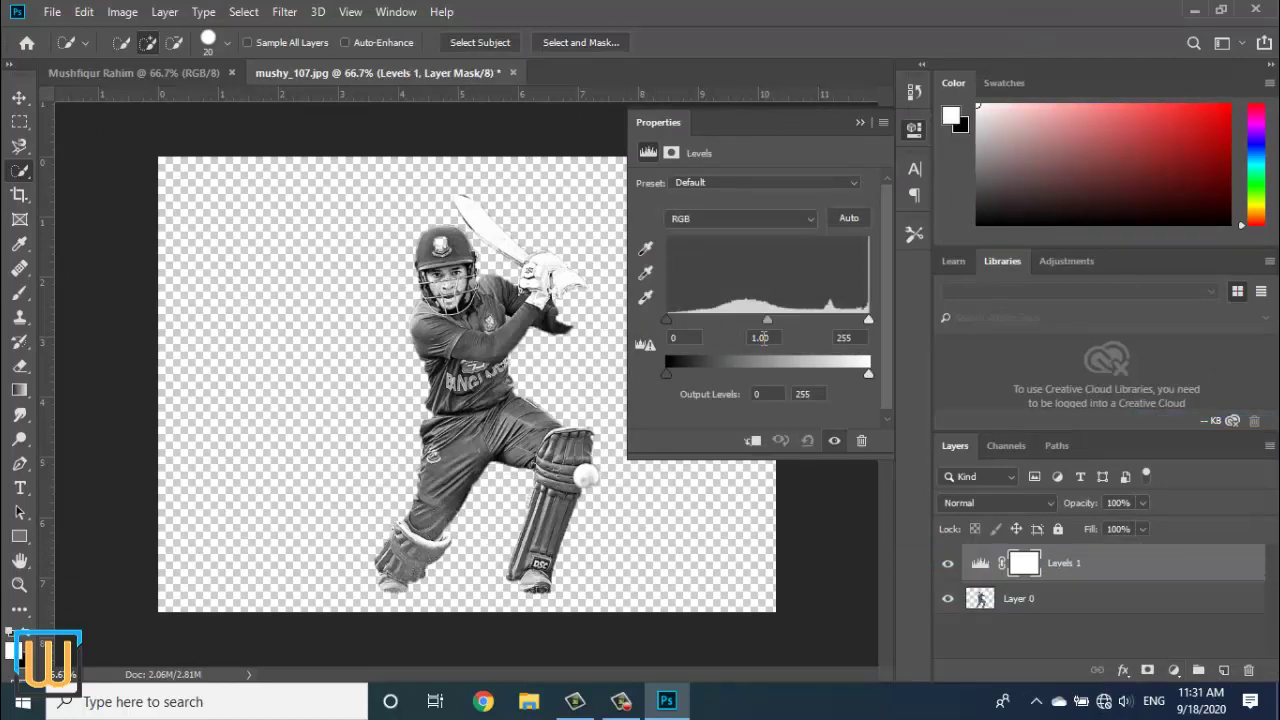
key("Up")
key("Up")
key("Up")
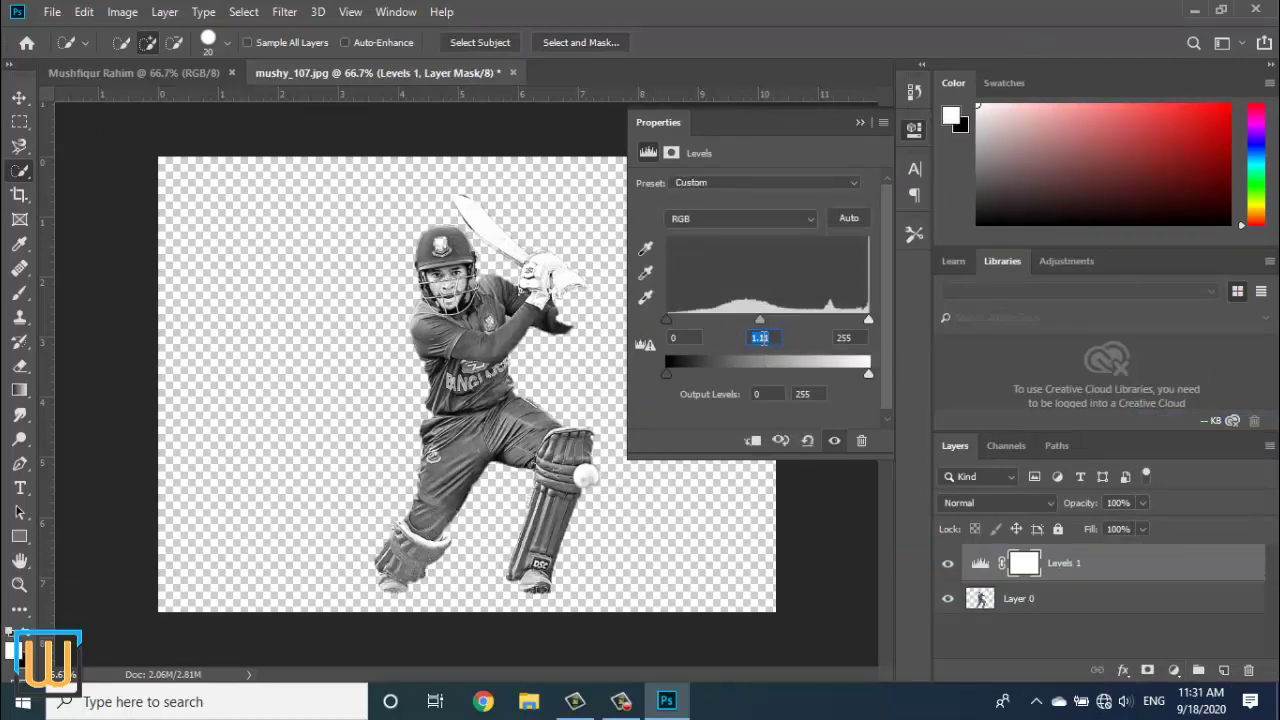
left_click(846, 337)
key("Down")
key("Down")
key("Down")
key("Down")
key("Down")
key("Down")
left_click(760, 337)
- Merge the Levels adjustment down into Layer 0
left_click(859, 123)
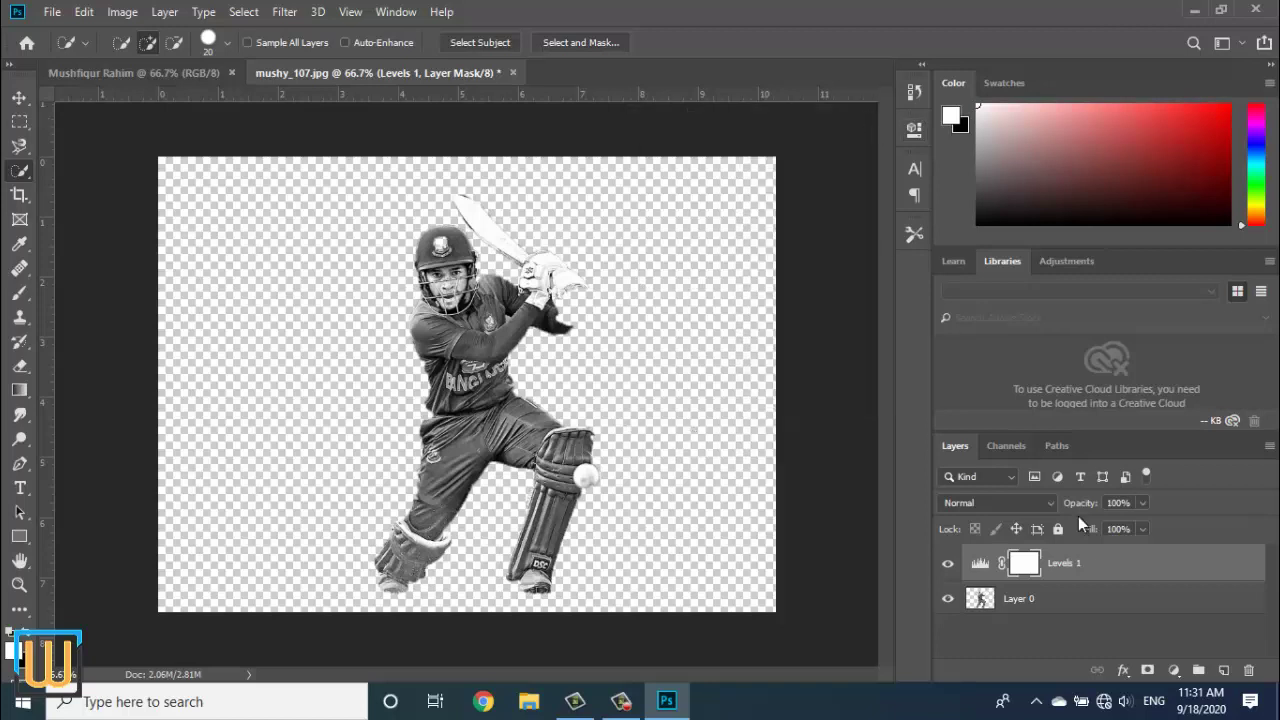
right_click(1106, 564)
left_click(915, 560)
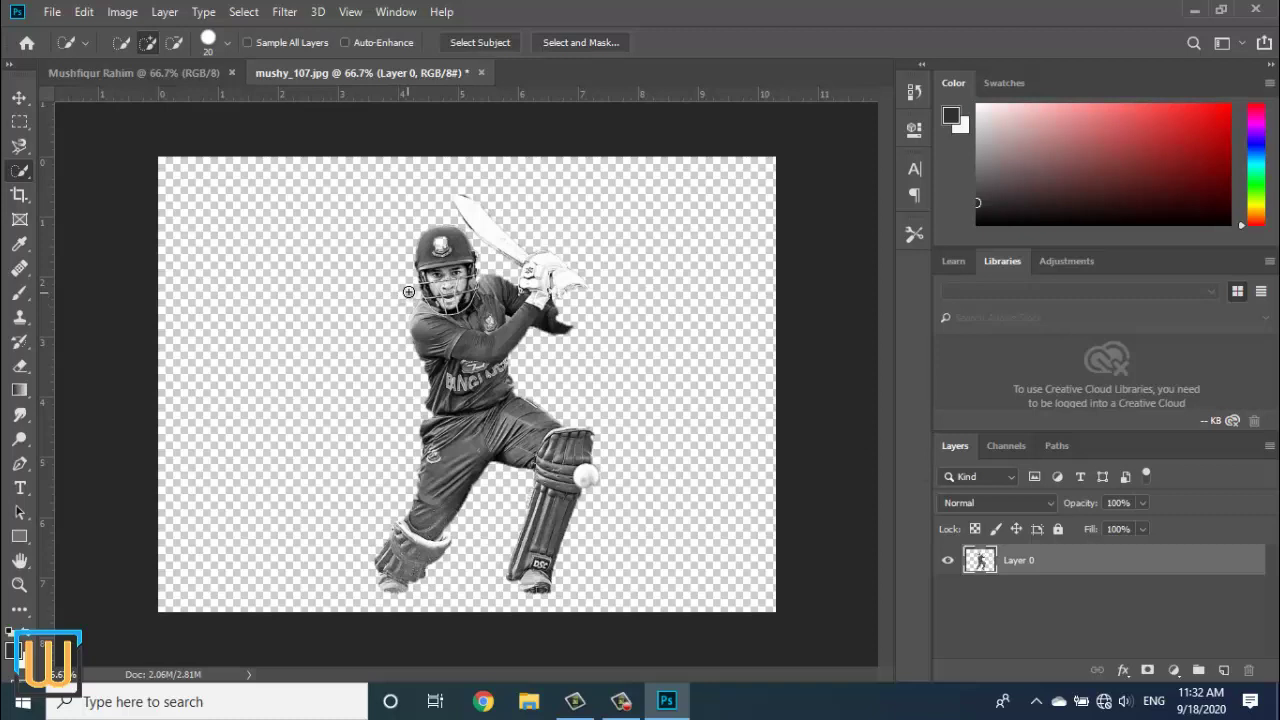
- Move the grayscale cutout into the blank document as Layer 1, shifted slightly left
left_click(19, 97)
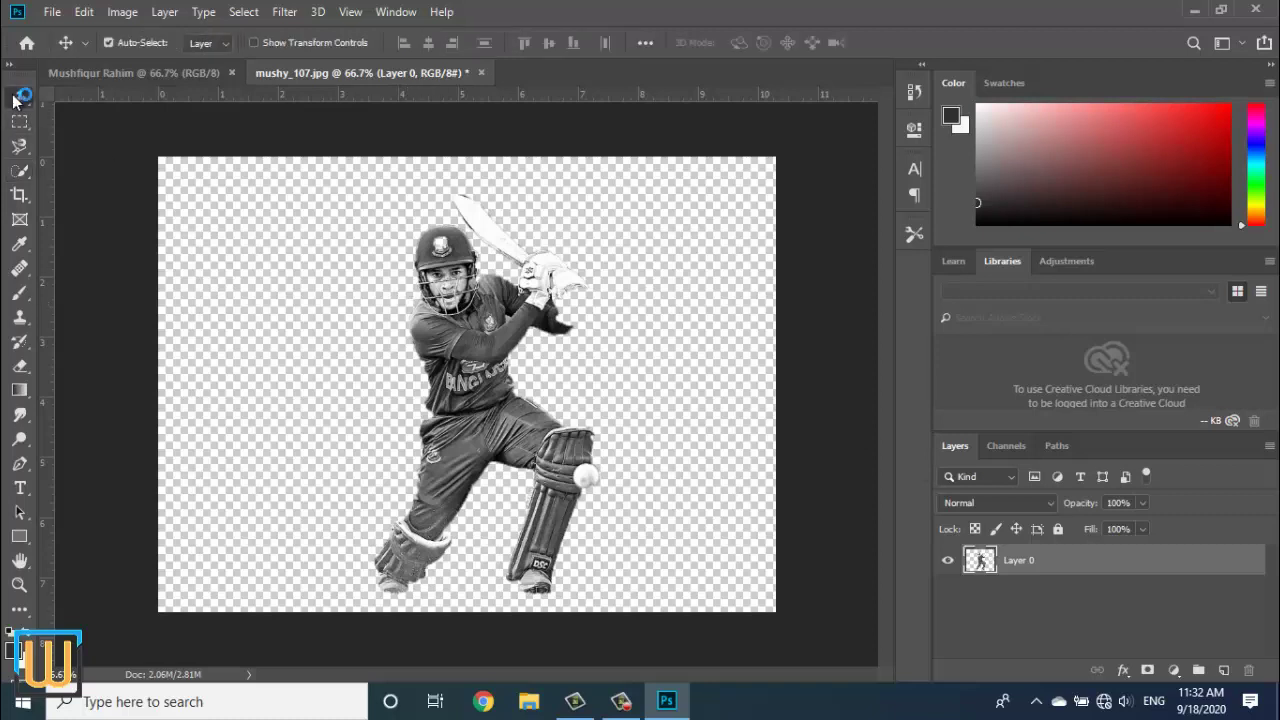
left_click_drag(483, 412, 467, 398)
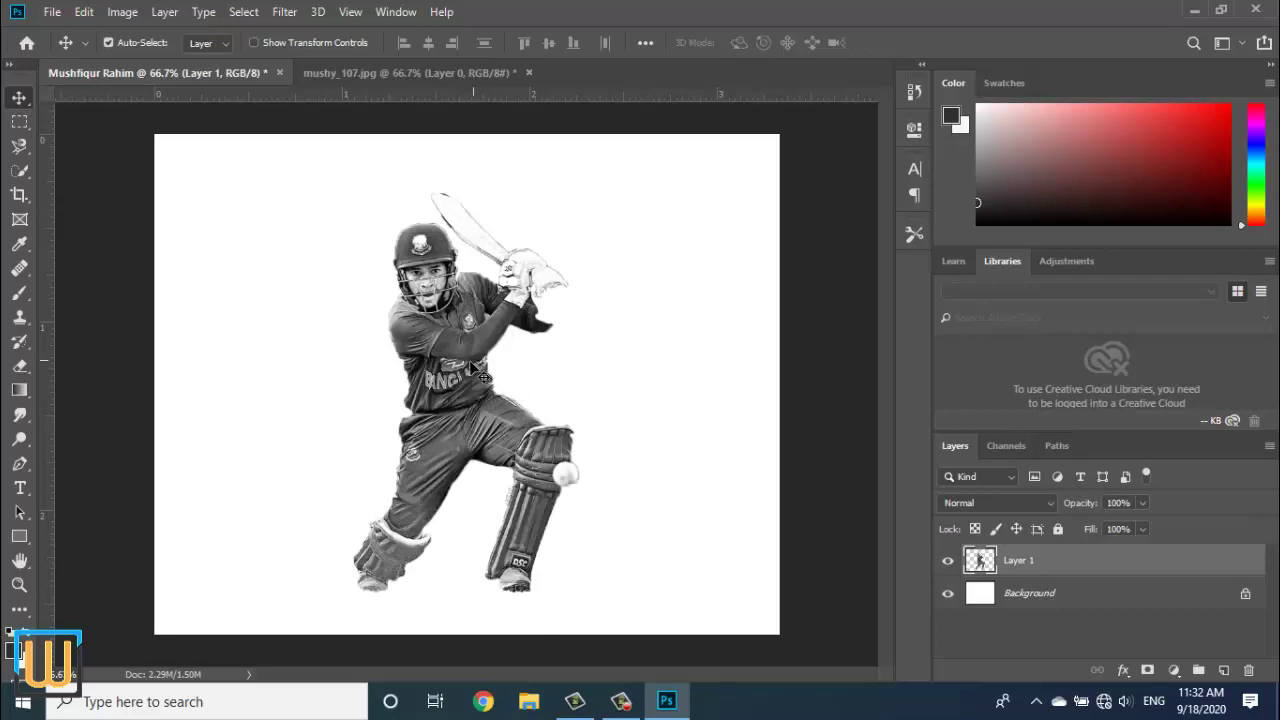
left_click_drag(438, 388, 418, 388)
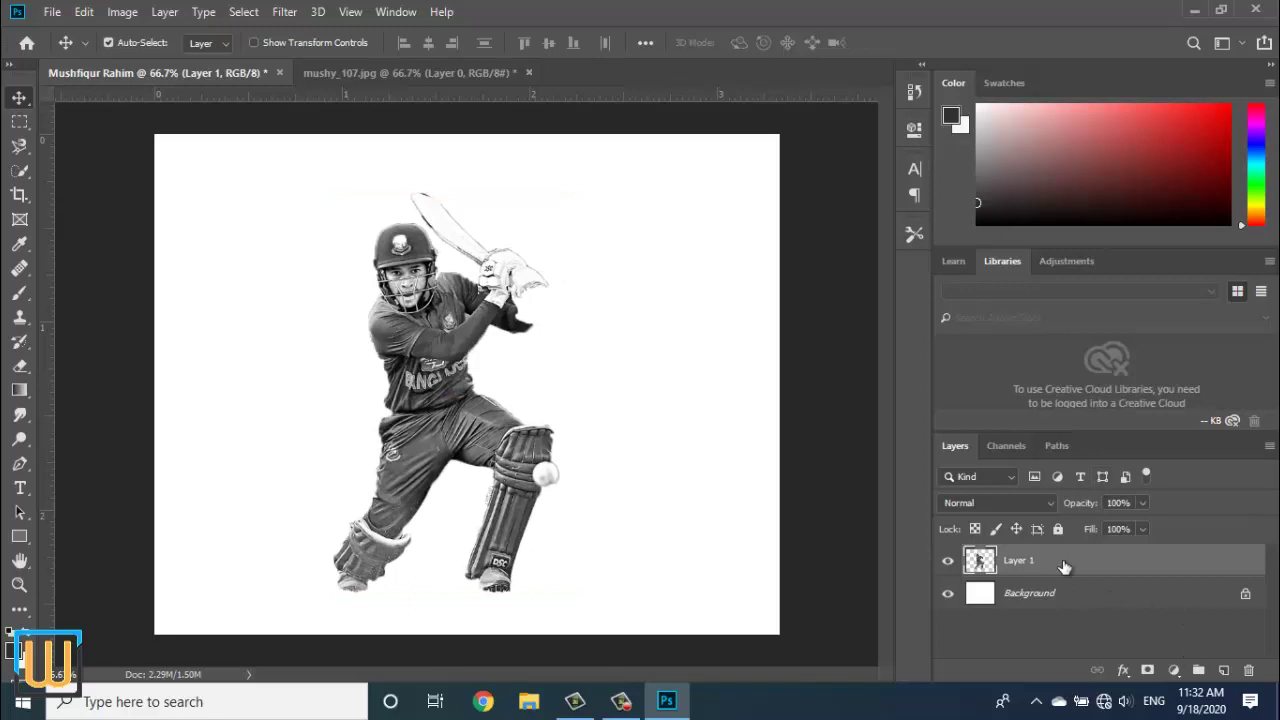
left_click(1175, 671)
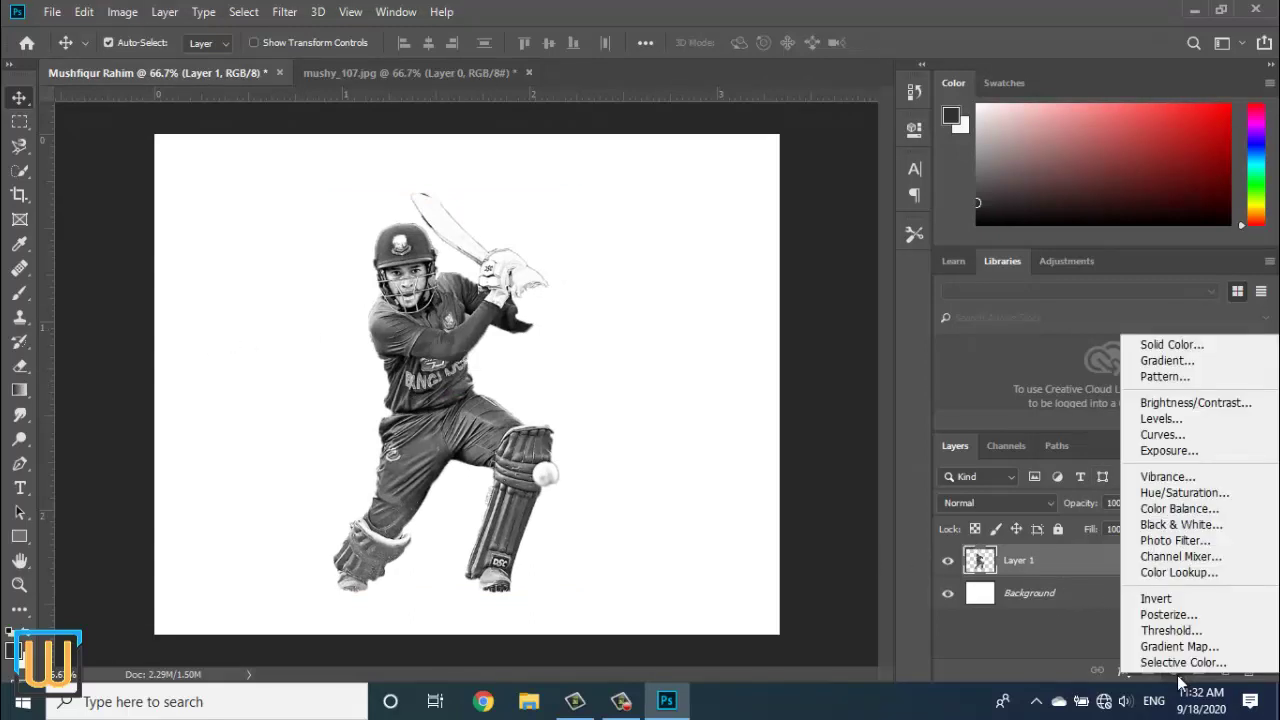
left_click(1178, 631)
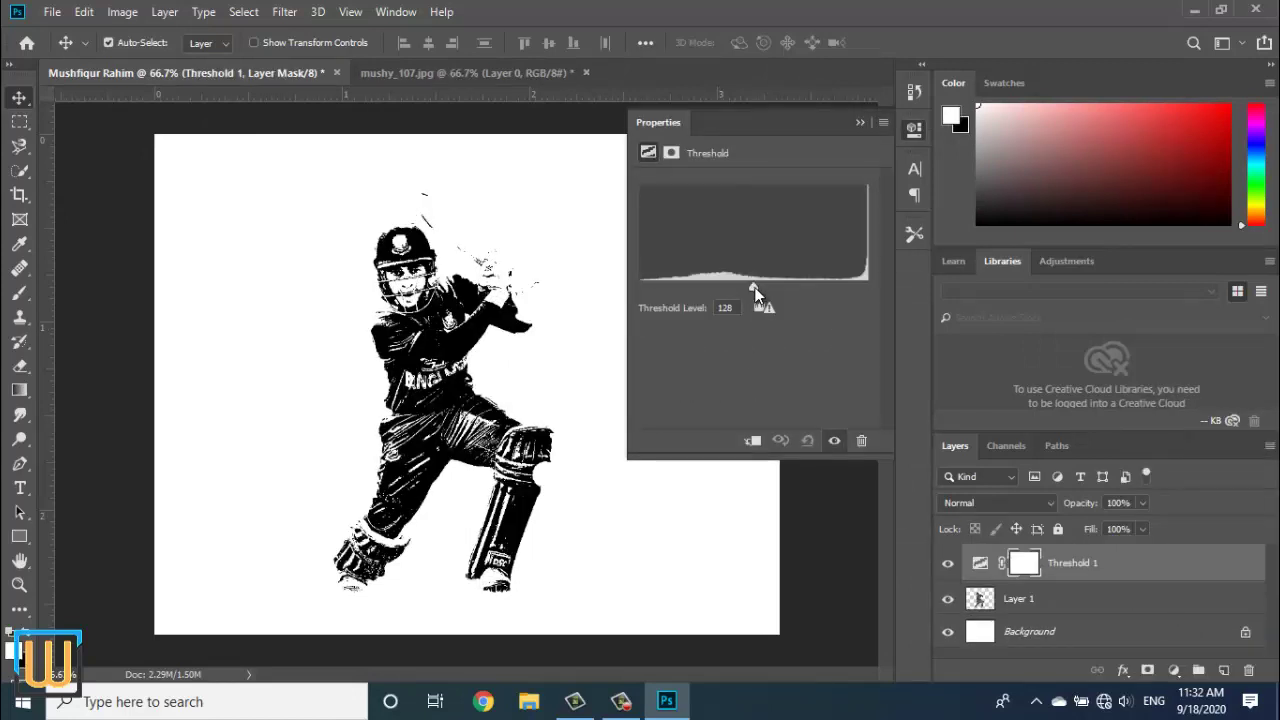
mouse_move(755, 290)
left_mouse_down()
mouse_move(783, 289)
mouse_move(747, 288)
left_mouse_up()
left_click(860, 123)
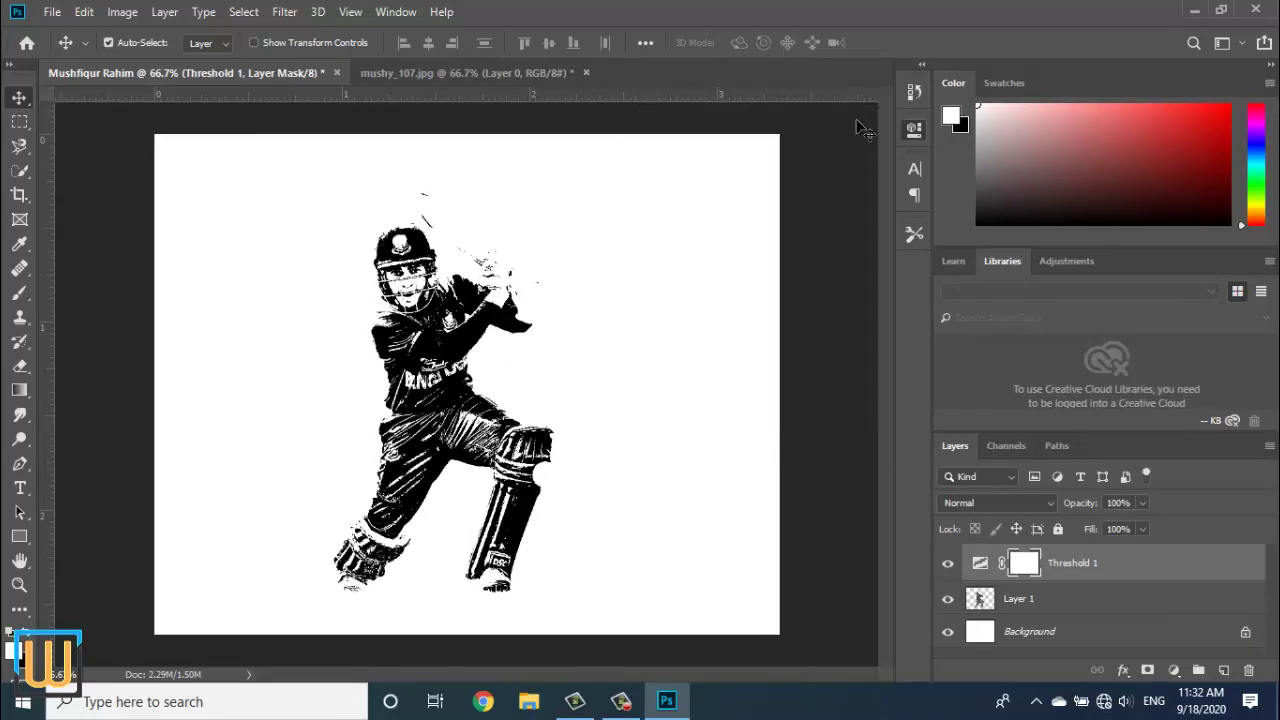
right_click(1150, 568)
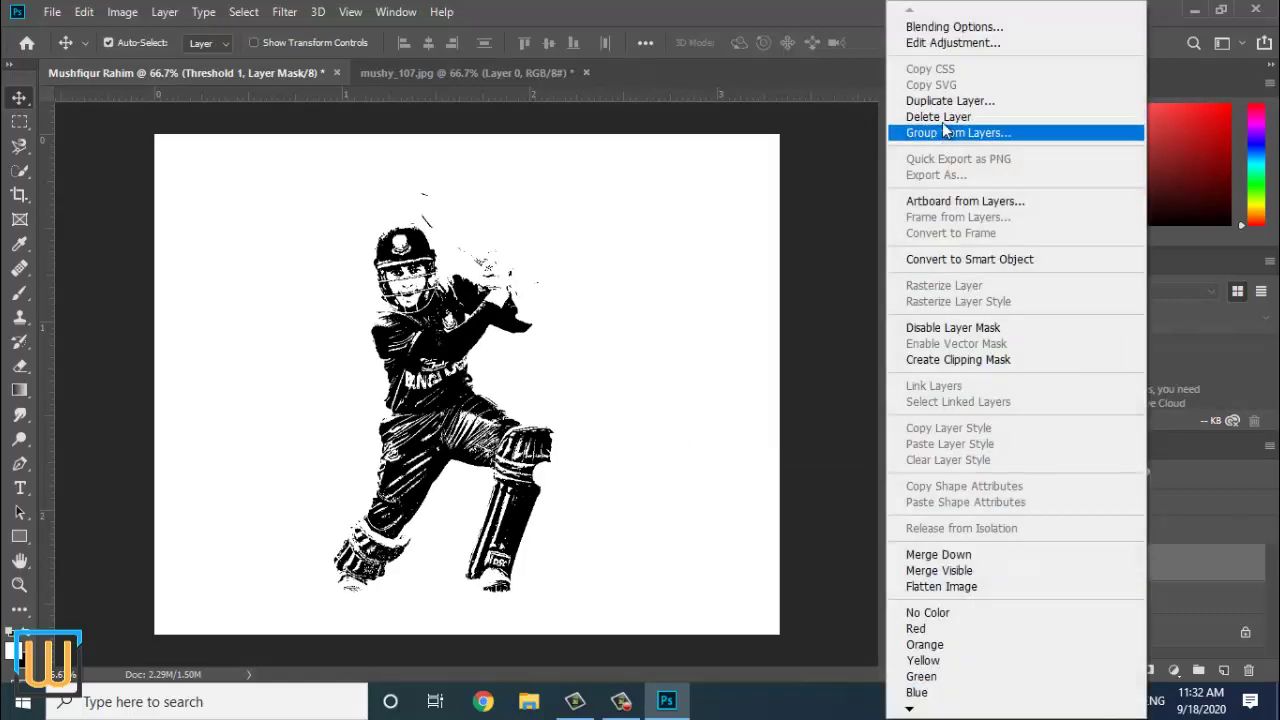
left_click(940, 112)
key("Return")
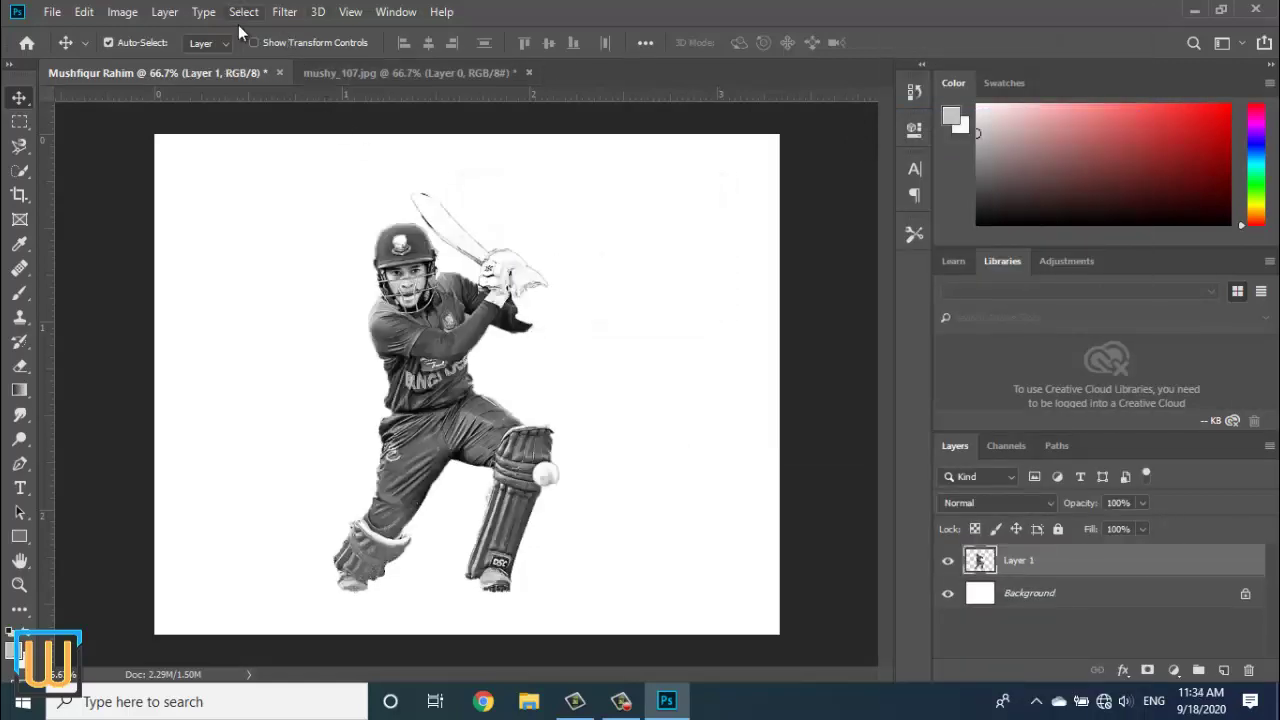
left_click(243, 12)
- Mask Layer 1 using a Color Range selection sampled from the face at Fuzziness 93
left_click(310, 195)
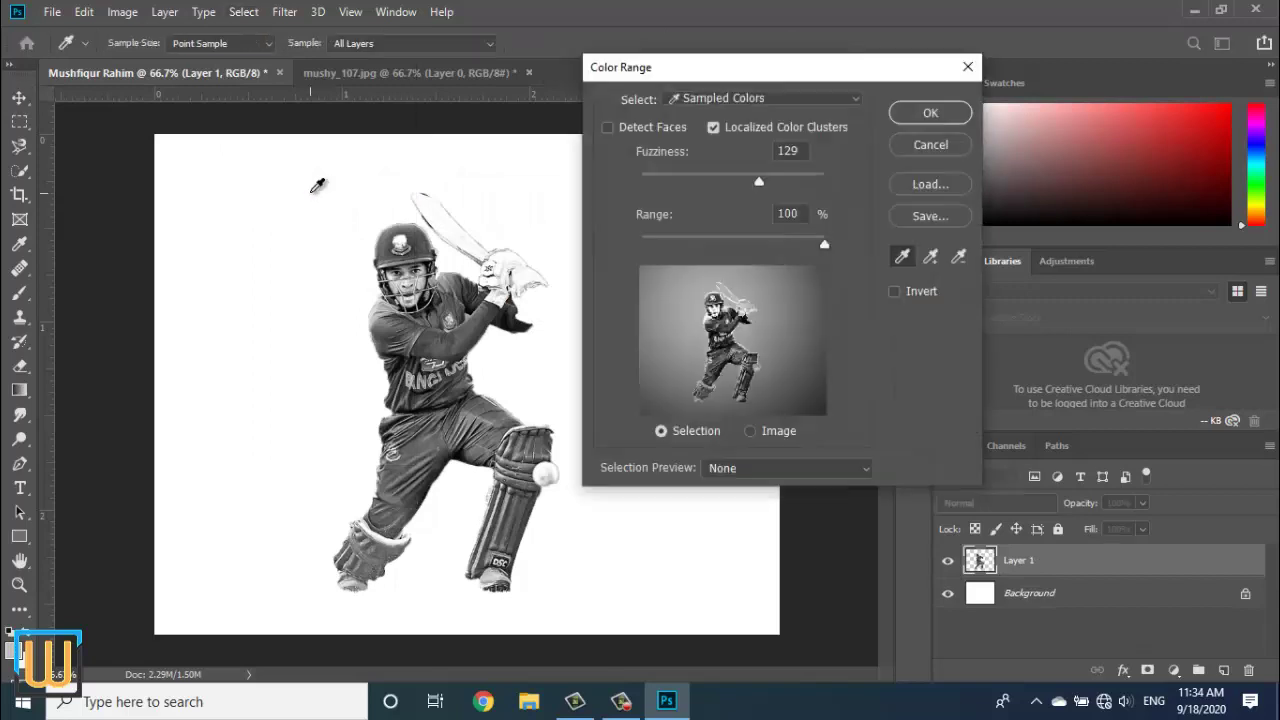
left_click(402, 284)
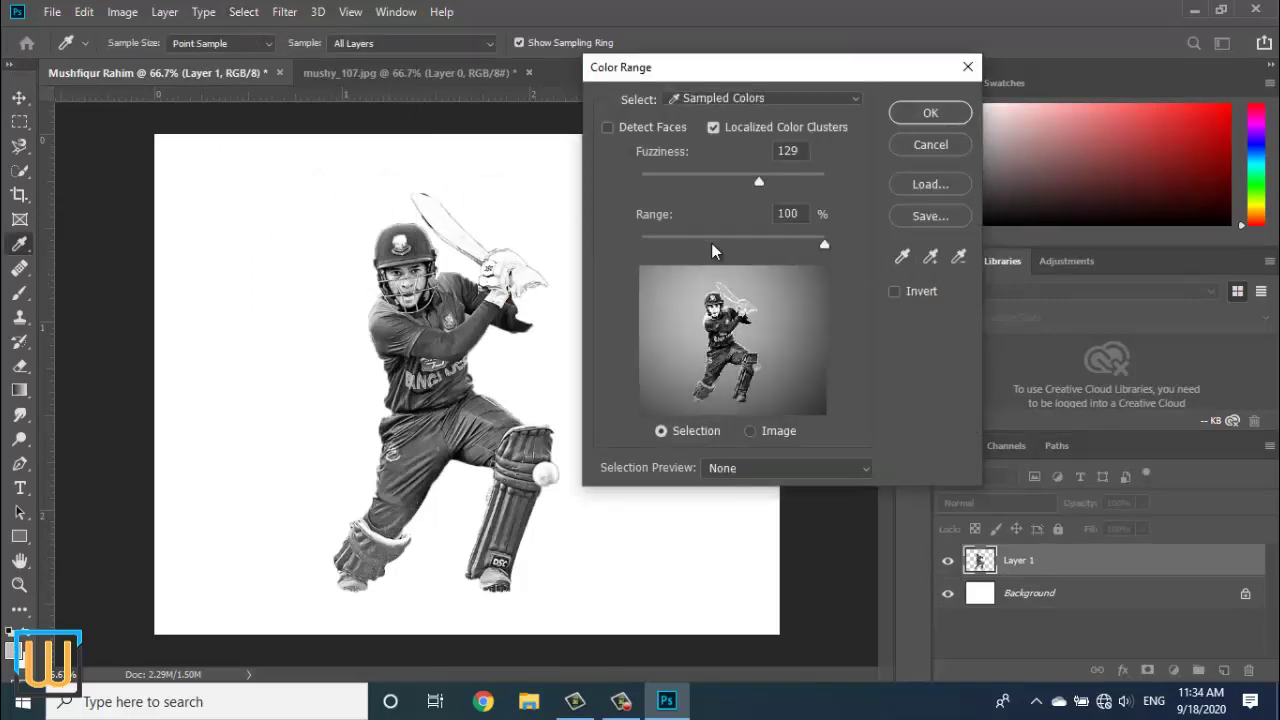
left_click_drag(751, 174, 727, 174)
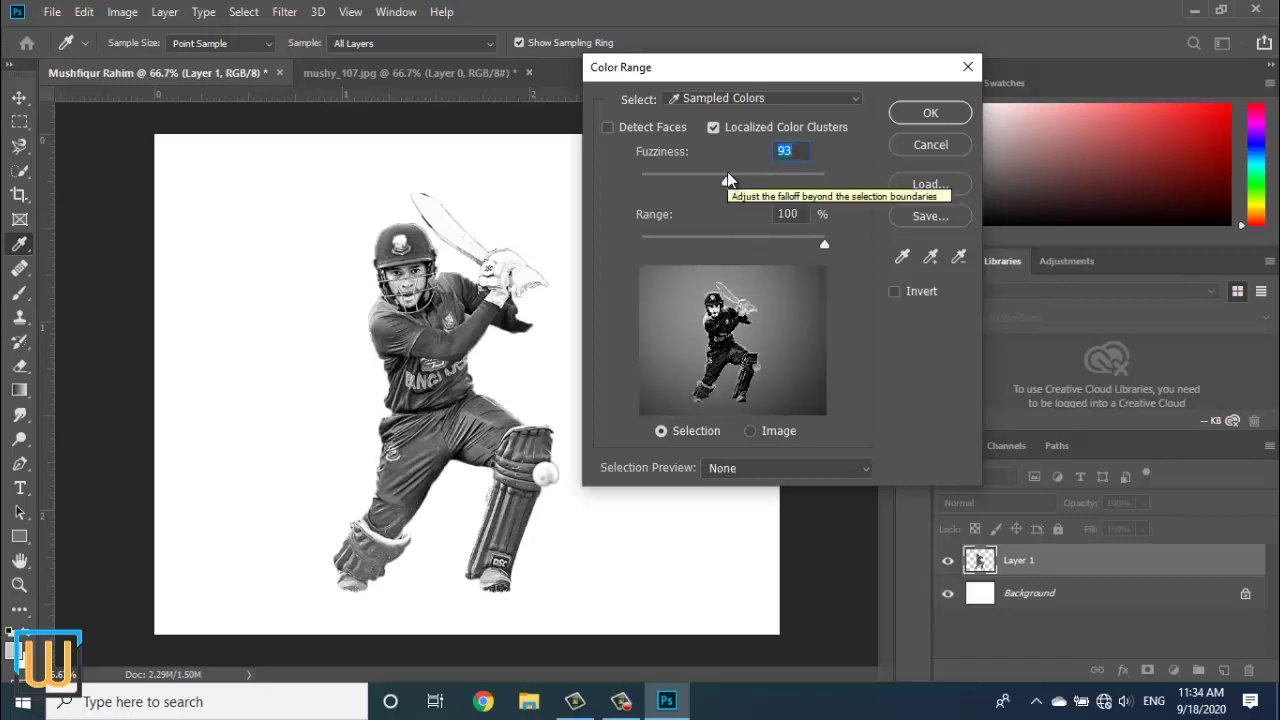
left_click(930, 113)
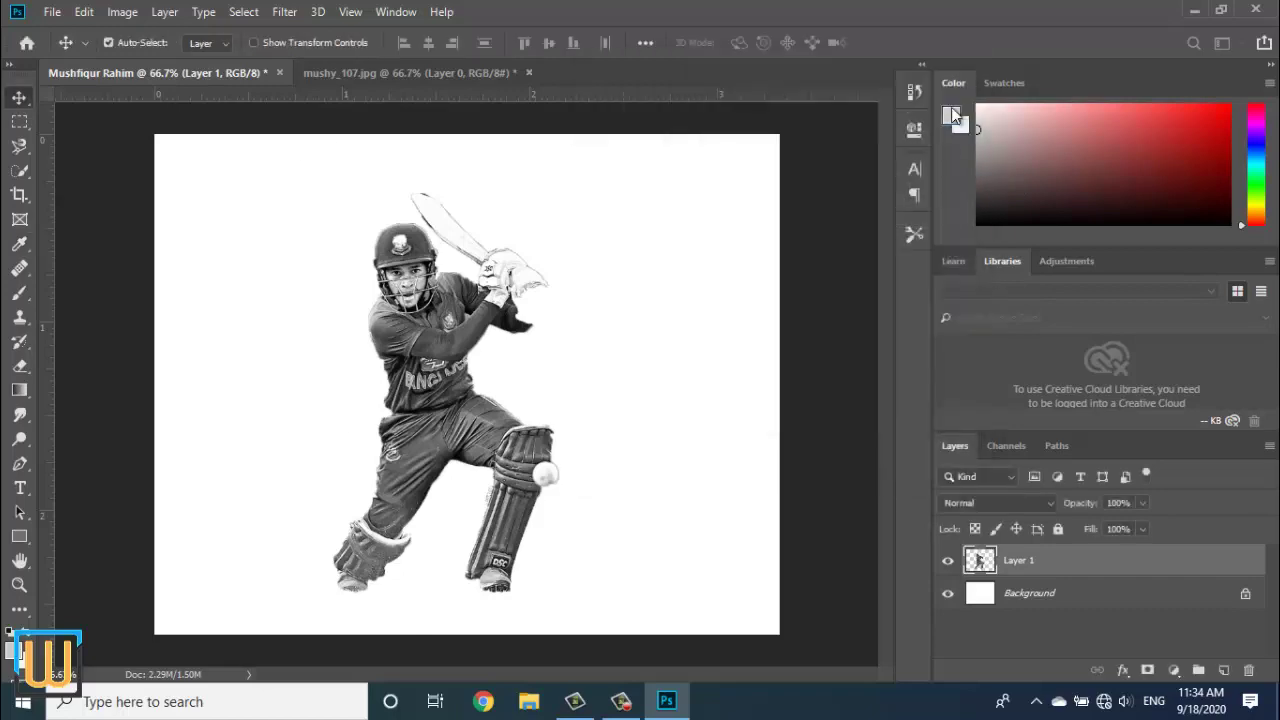
left_click(1149, 670)
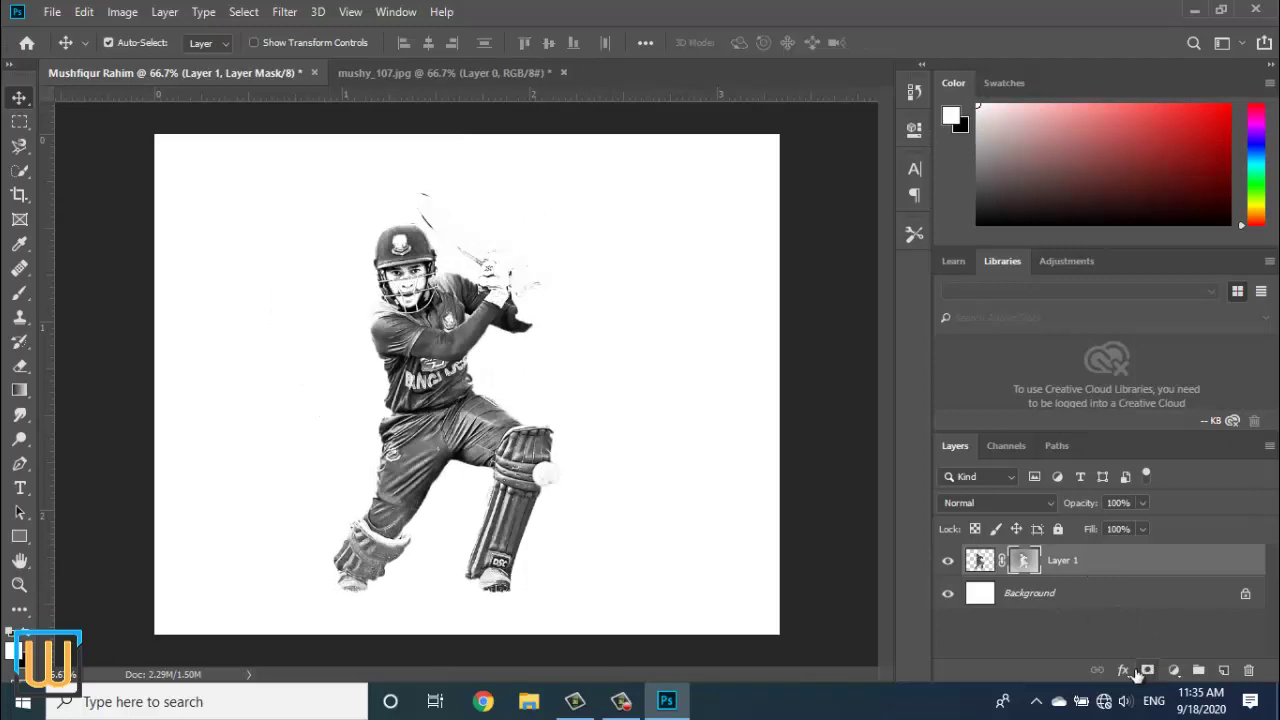
left_click(949, 594)
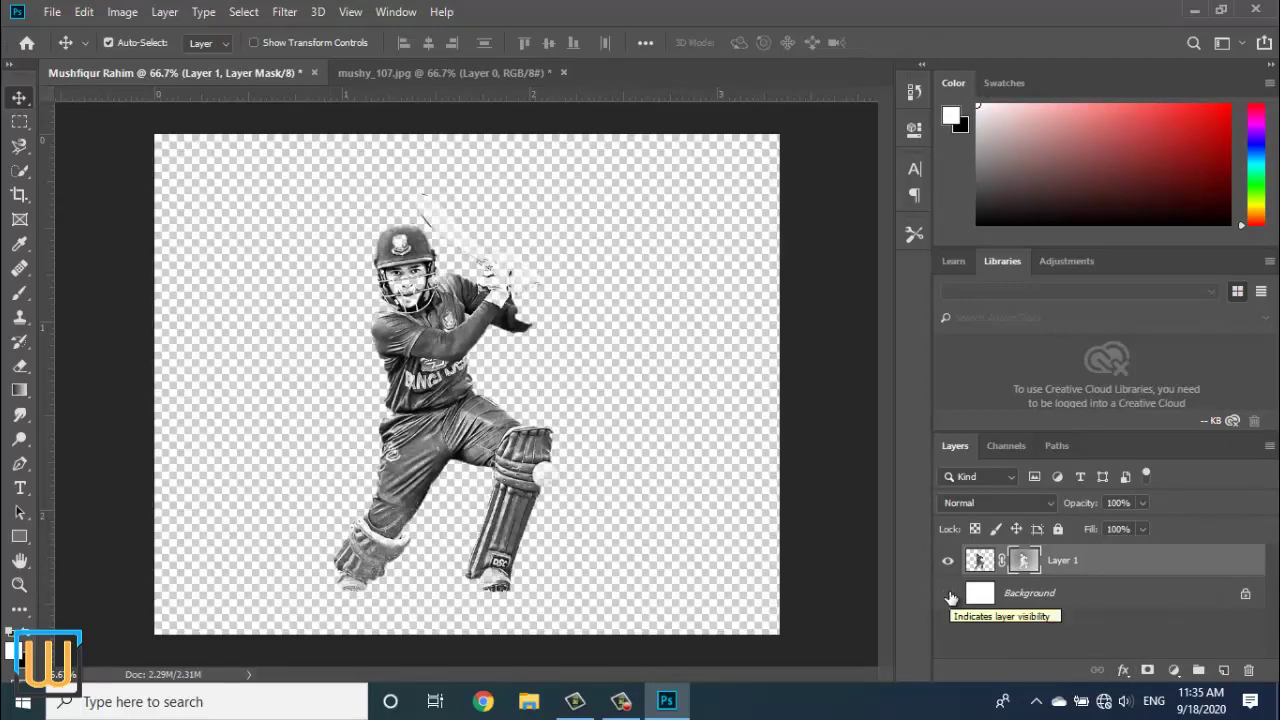
left_click(949, 594)
left_click(1085, 598)
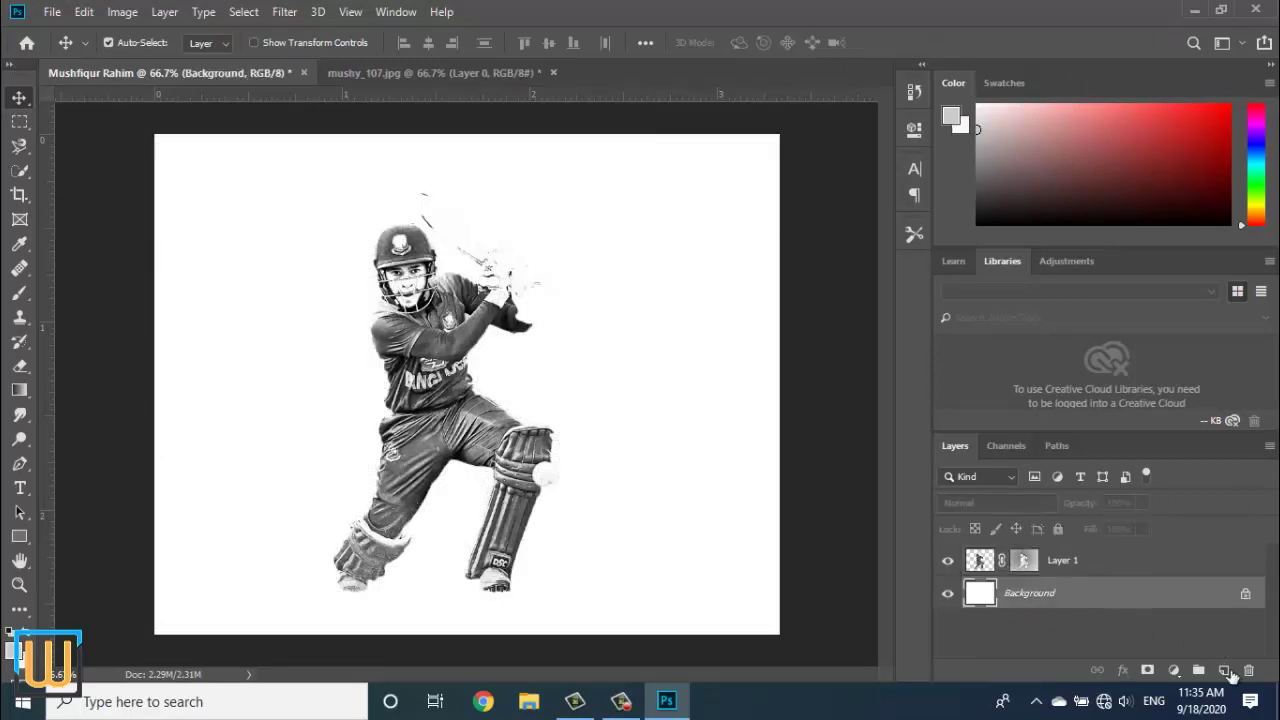
left_click(1224, 670)
left_click(19, 536)
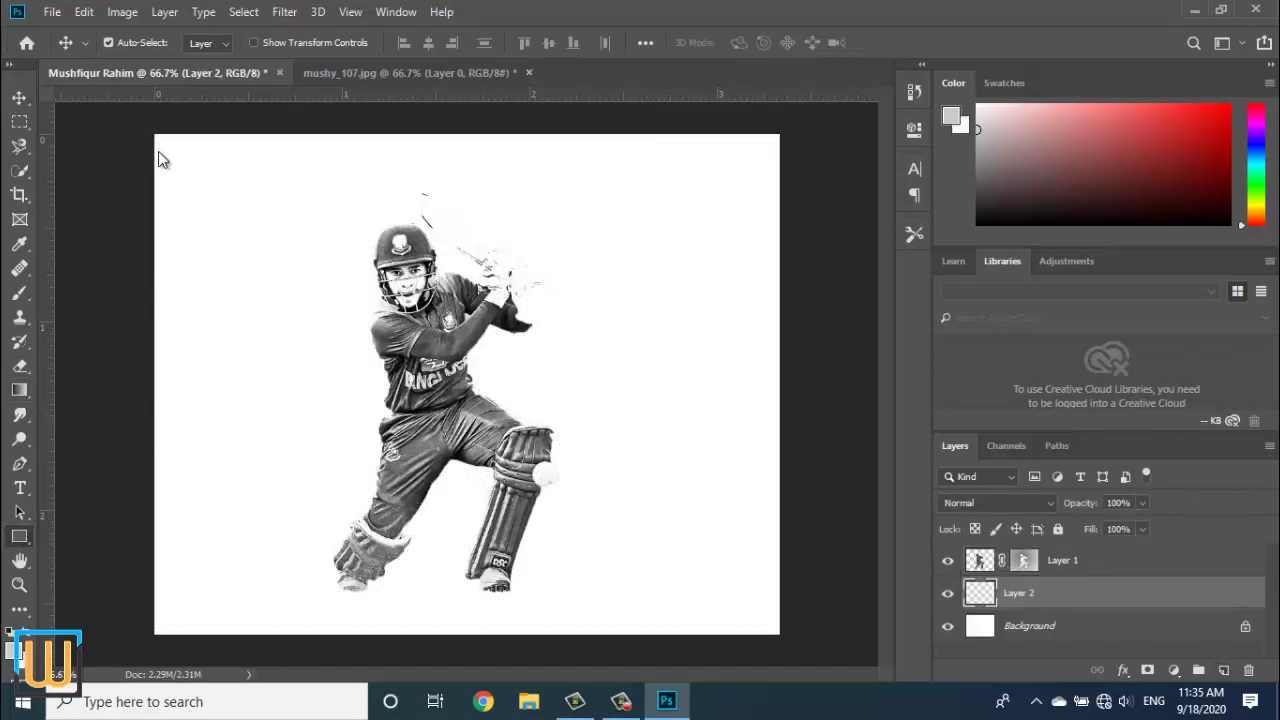
left_click_drag(137, 115, 805, 654)
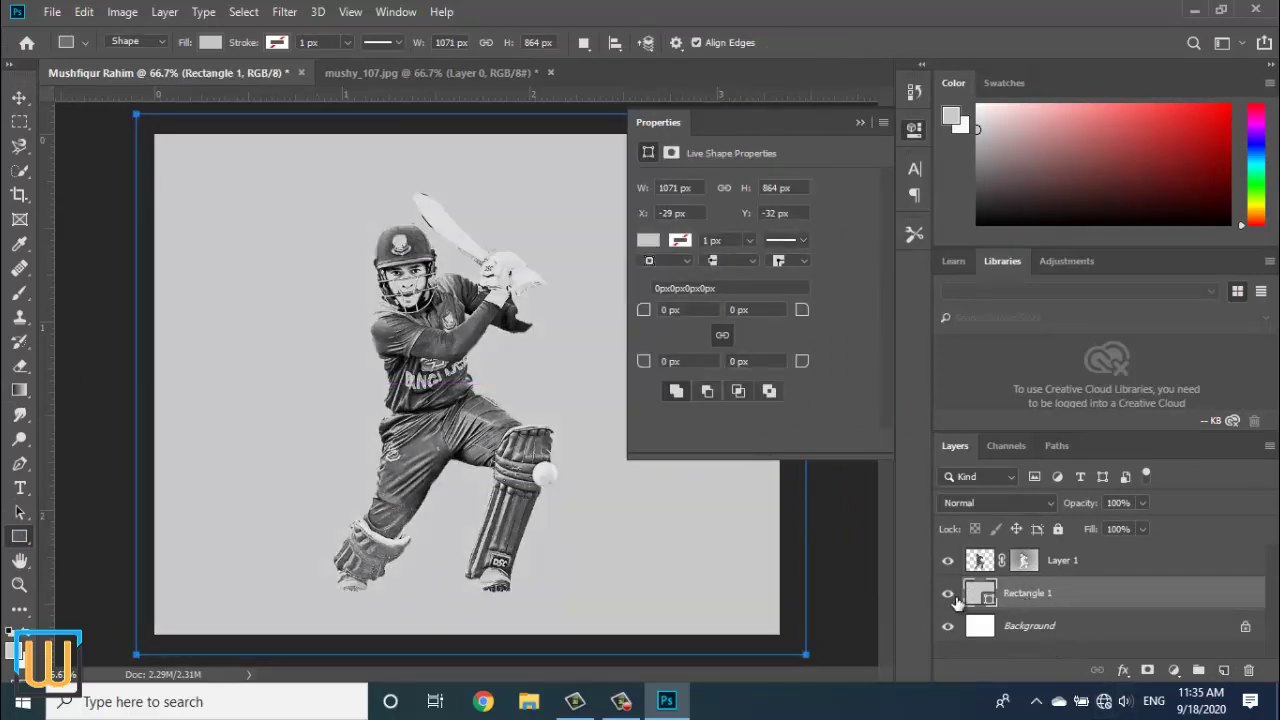
left_click(857, 122)
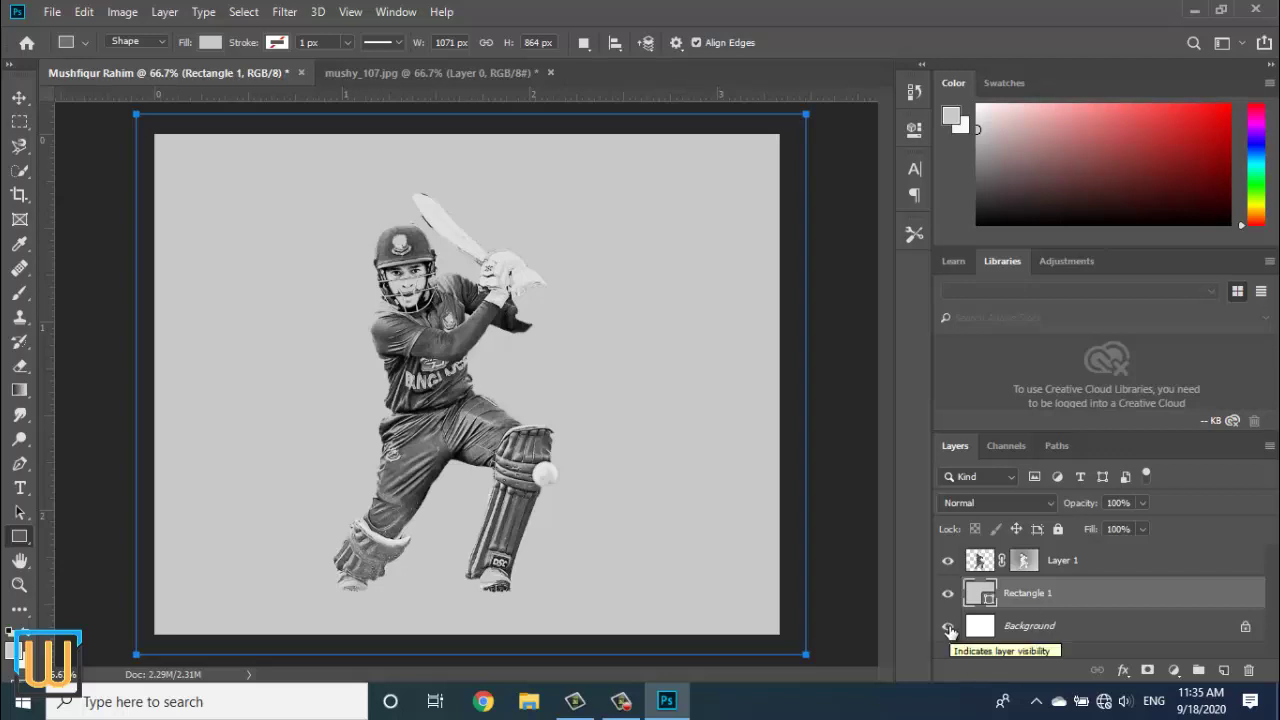
double_click(980, 593)
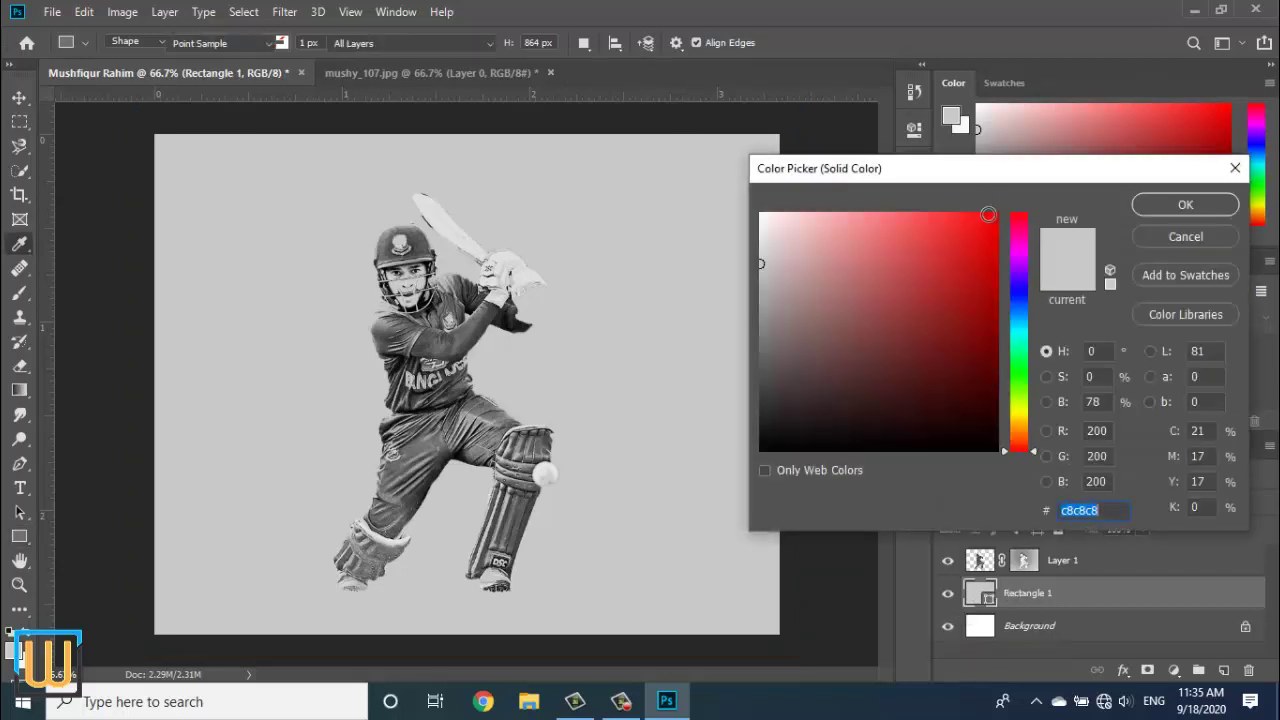
left_click(951, 234)
left_click(962, 307)
left_click(908, 243)
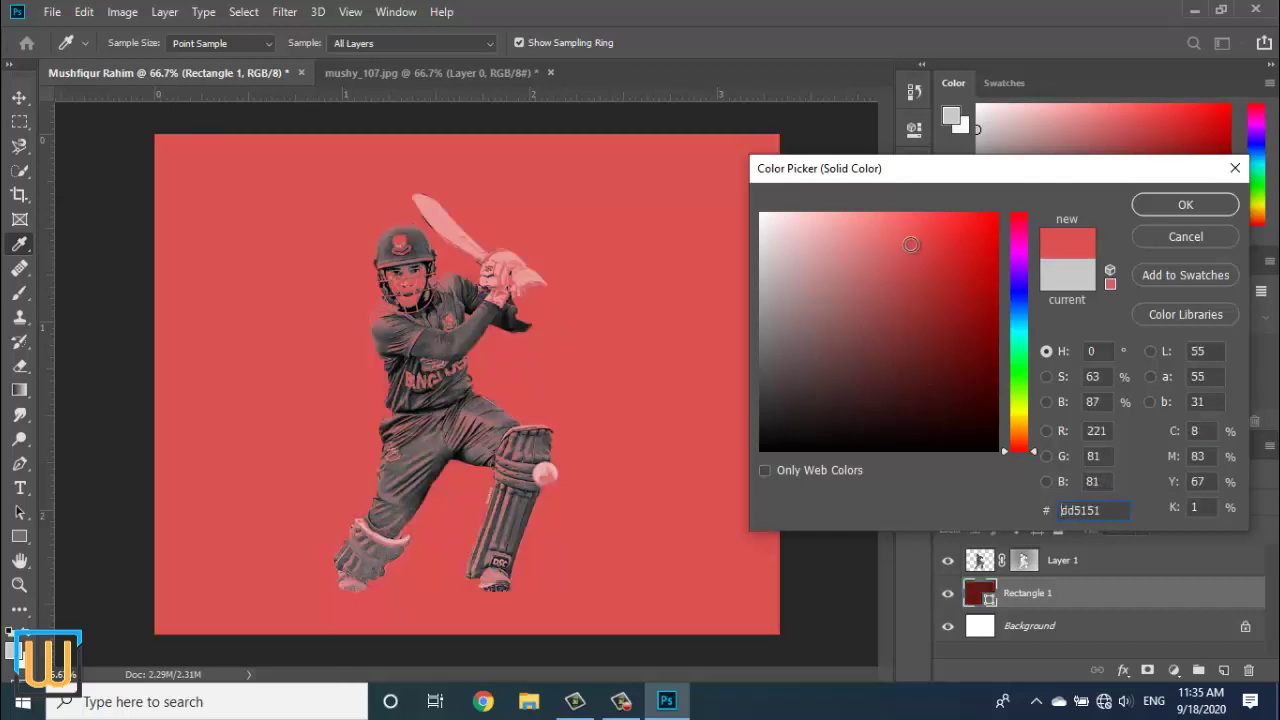
left_click(1150, 205)
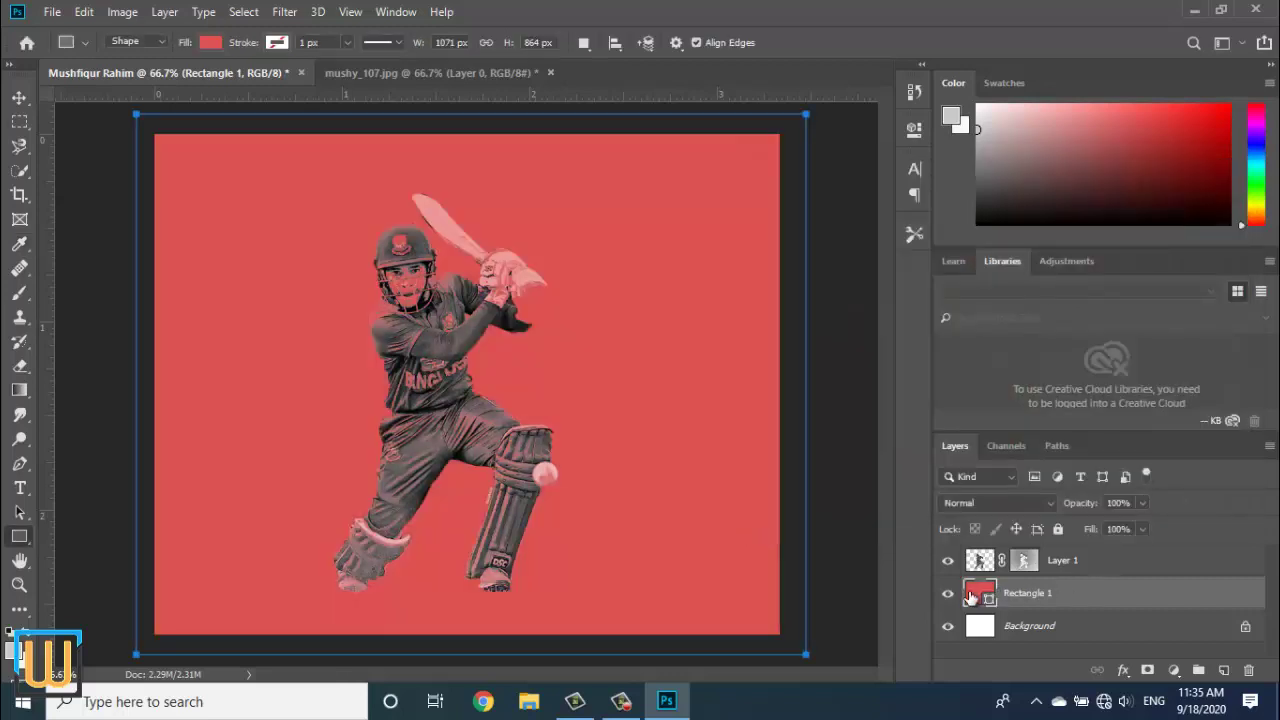
double_click(980, 593)
left_click(762, 269)
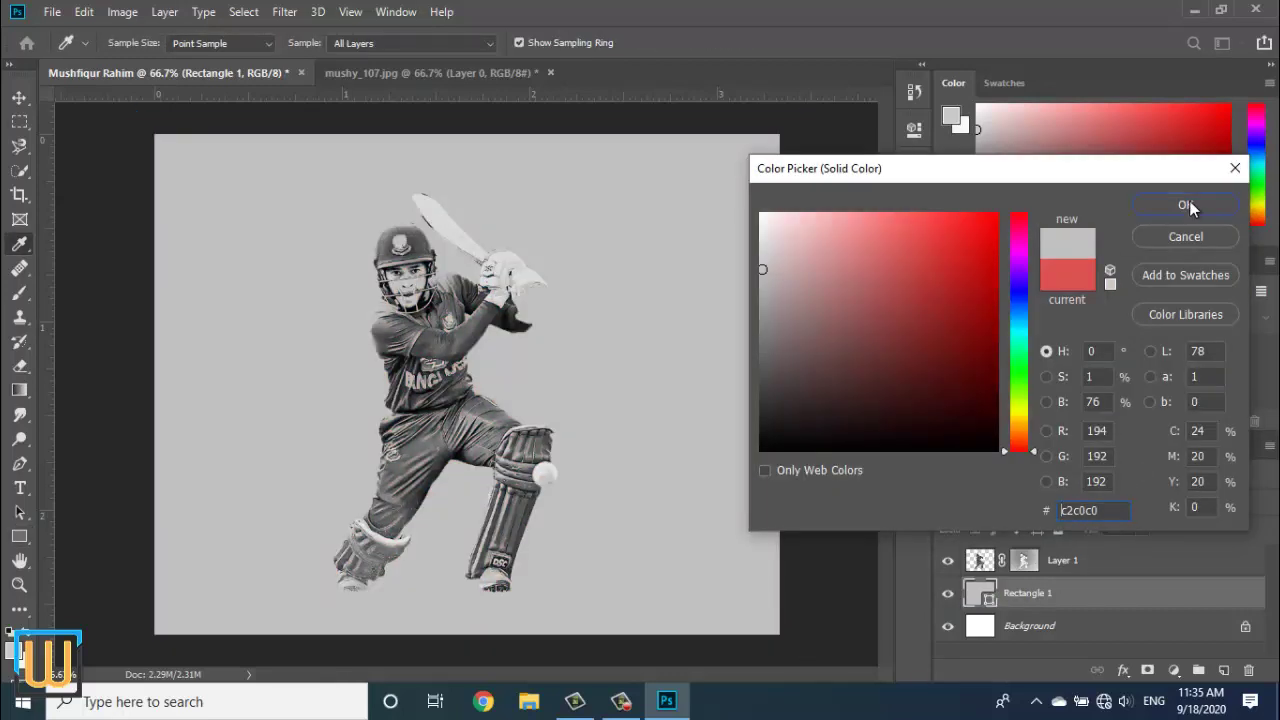
left_click(1187, 205)
right_click(1066, 595)
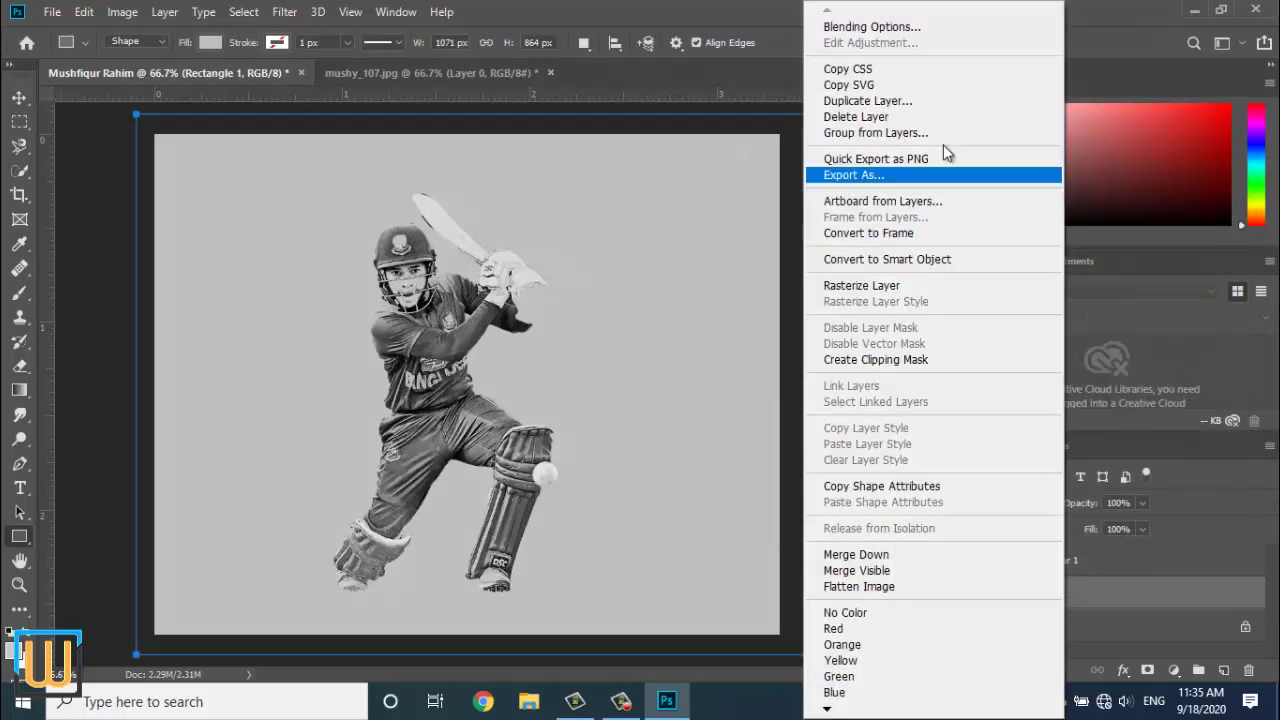
left_click(893, 117)
left_click(554, 272)
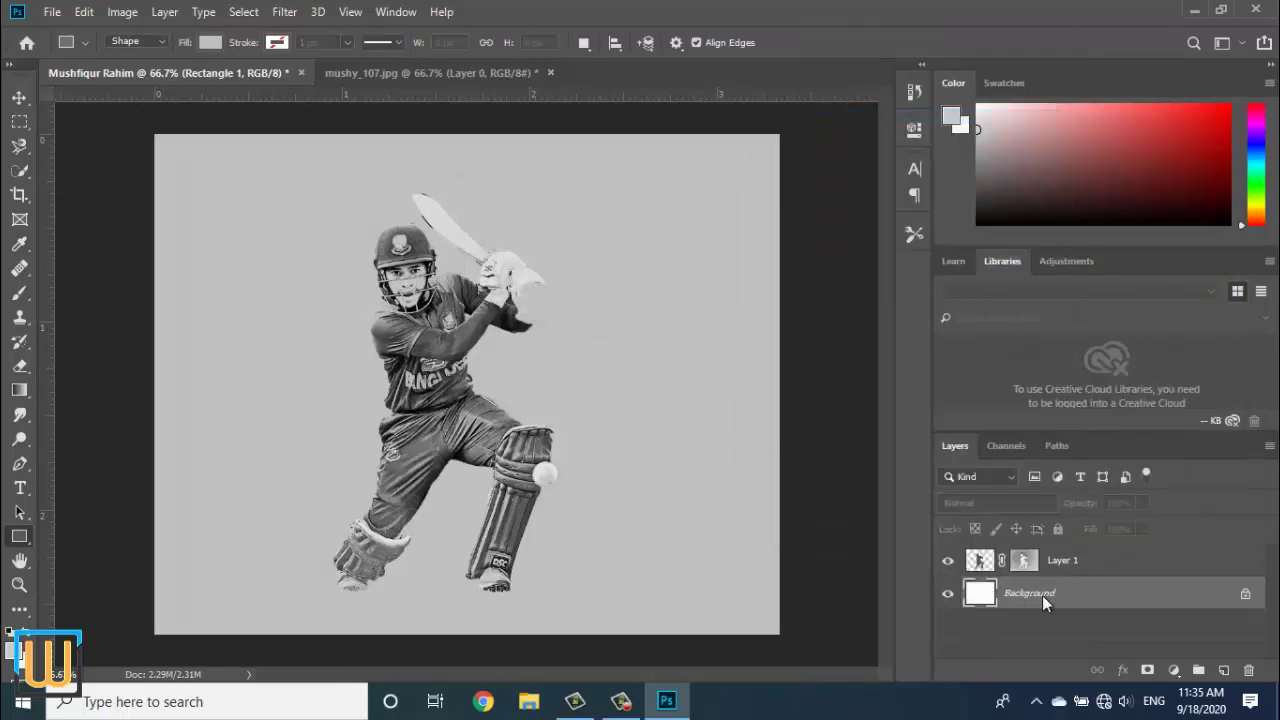
- Apply Layer 1's mask permanently and open the colourful image vfgjhgf.jpg
right_click(1021, 559)
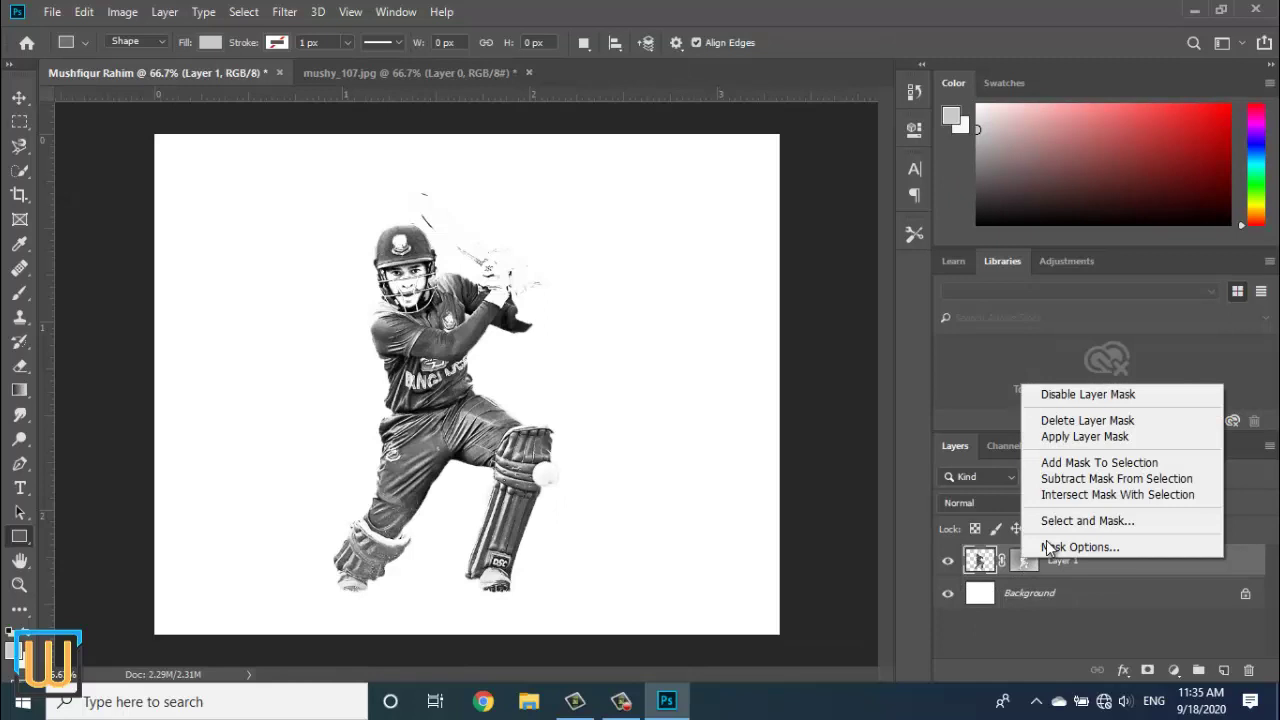
left_click(1069, 440)
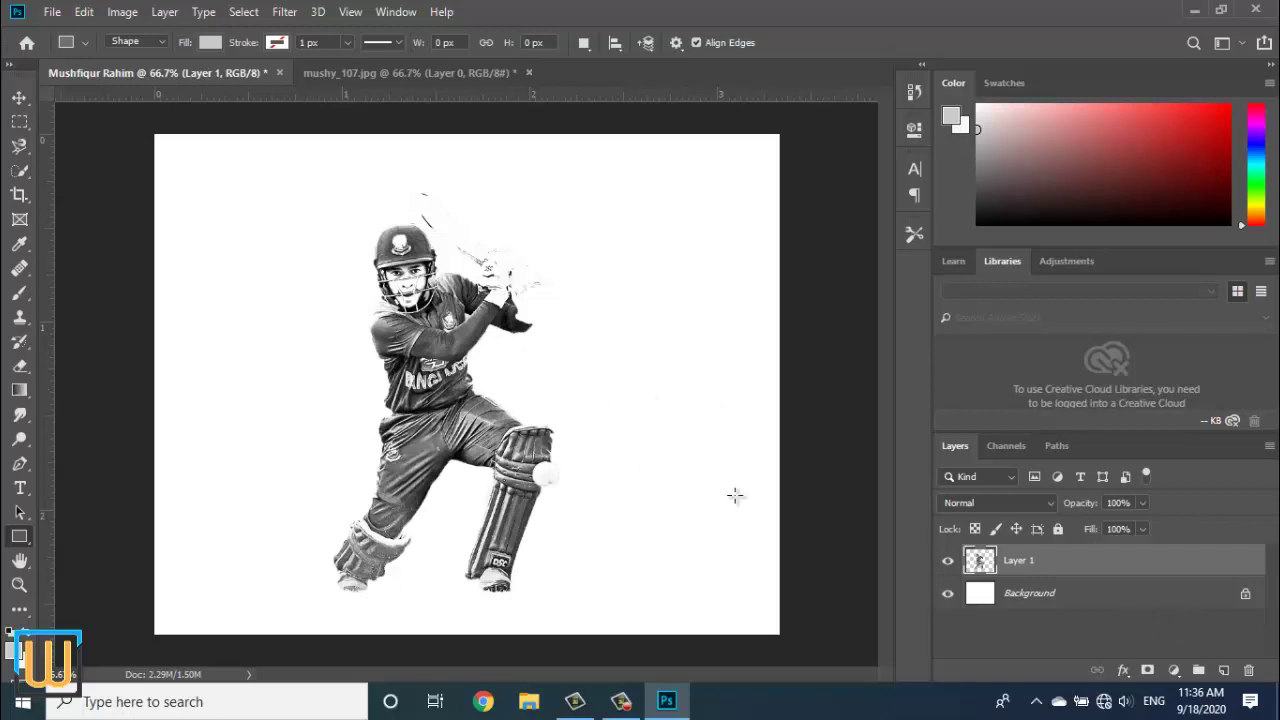
left_click(51, 12)
left_click(60, 53)
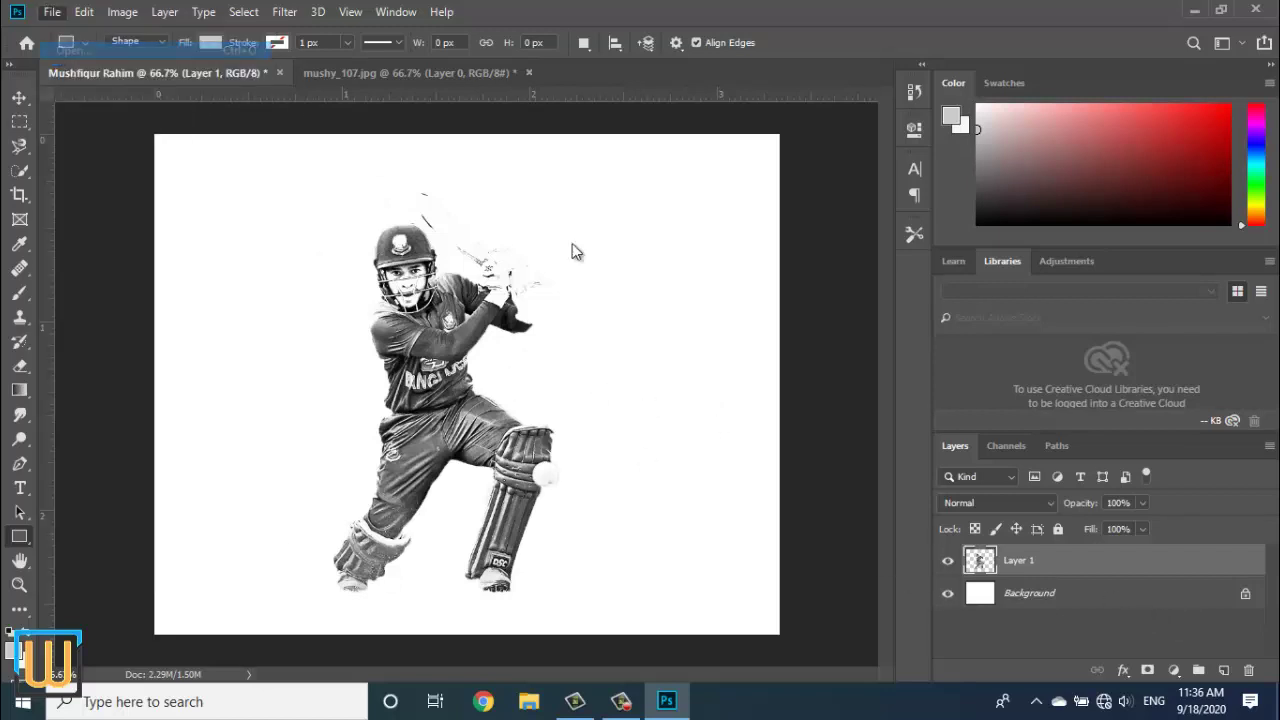
double_click(317, 262)
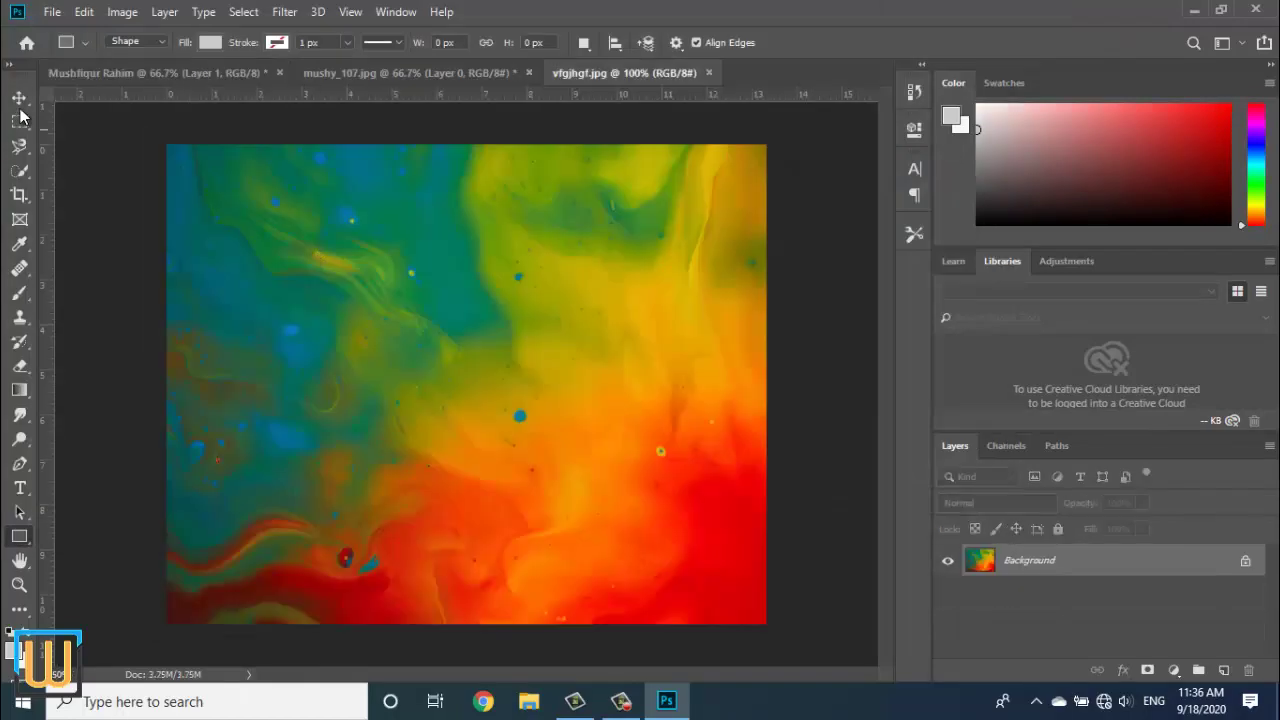
left_click(19, 98)
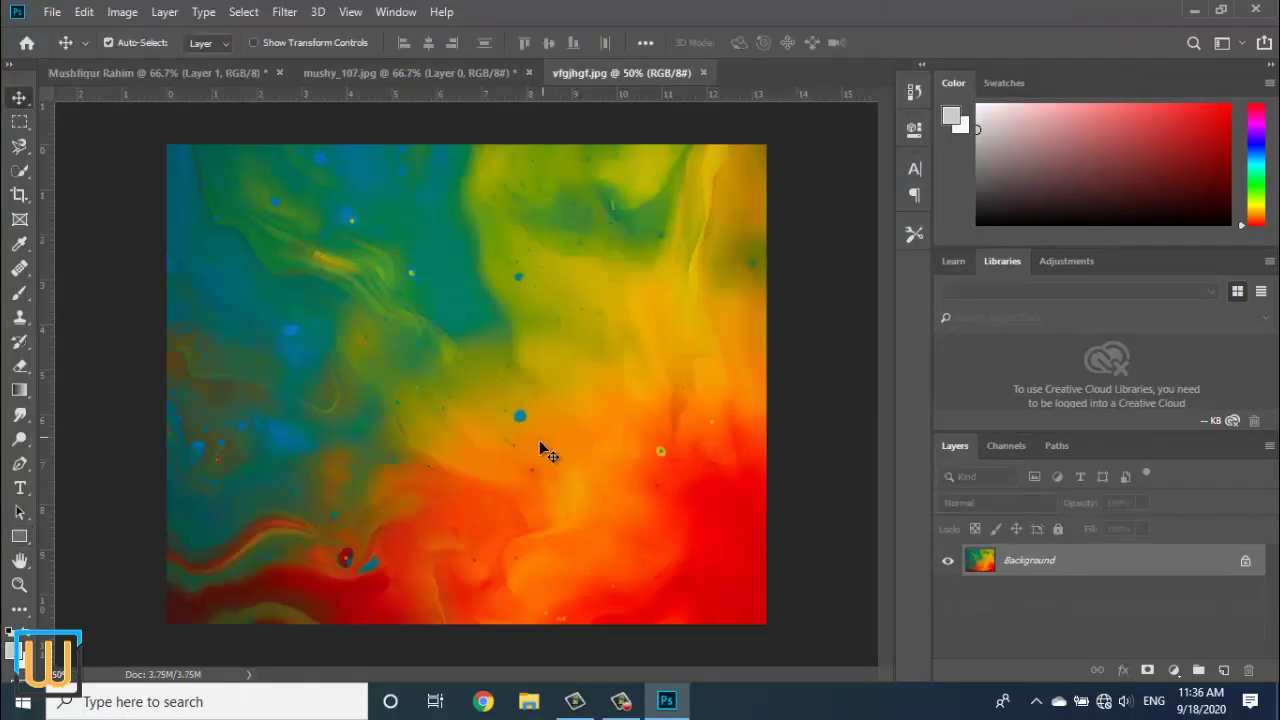
- Copy vfgjhgf.jpg into the cricketer document, shrunk to about a third and tilted ~11° over the chest
left_click_drag(540, 442, 418, 303)
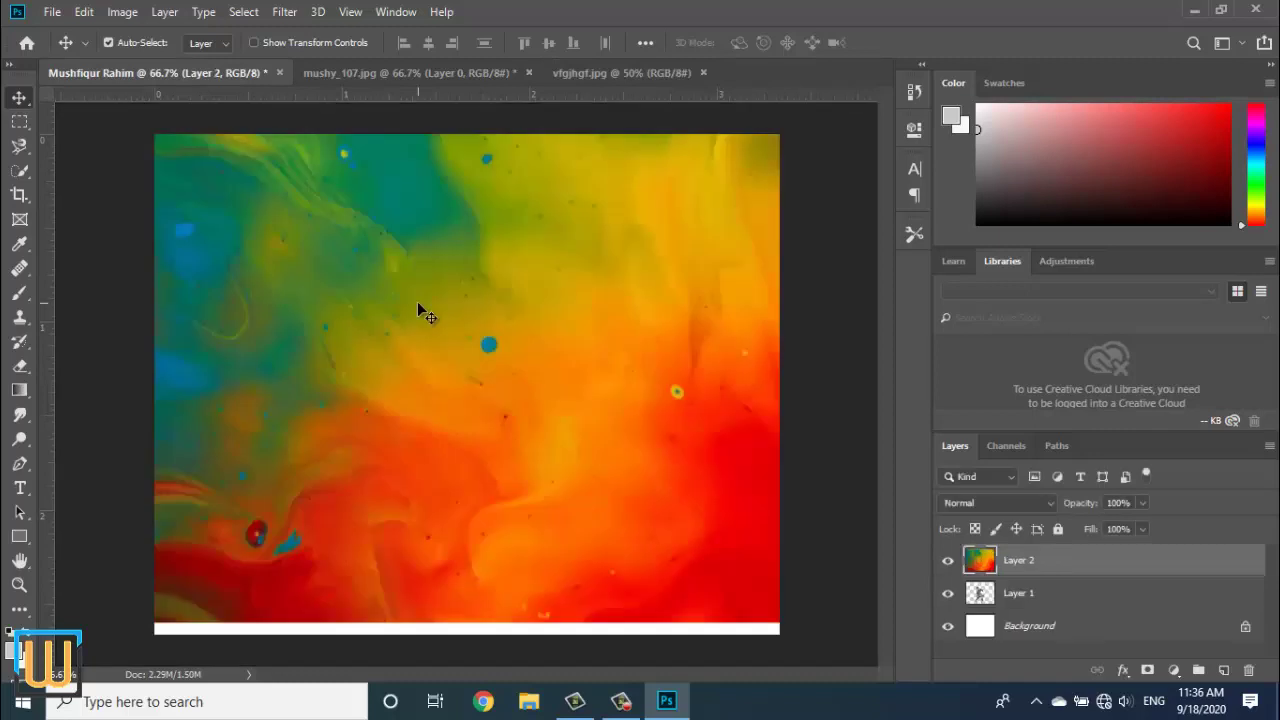
key("ctrl")
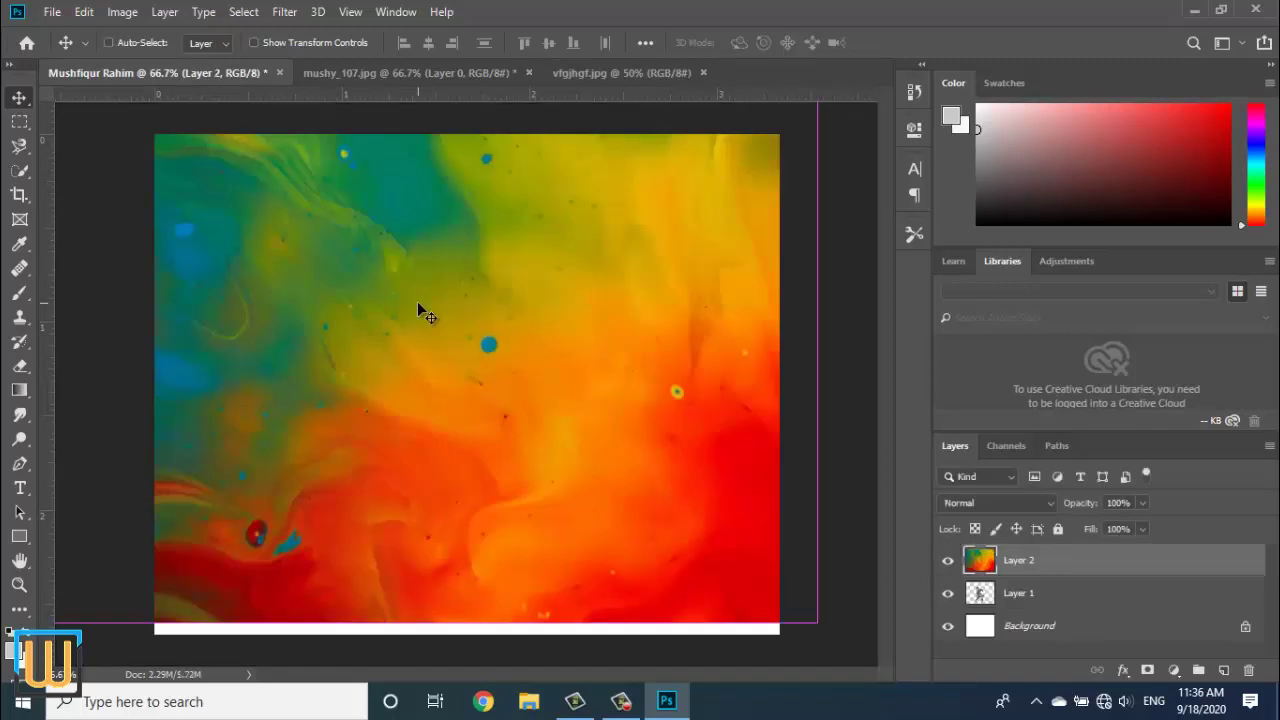
key("ctrl+t")
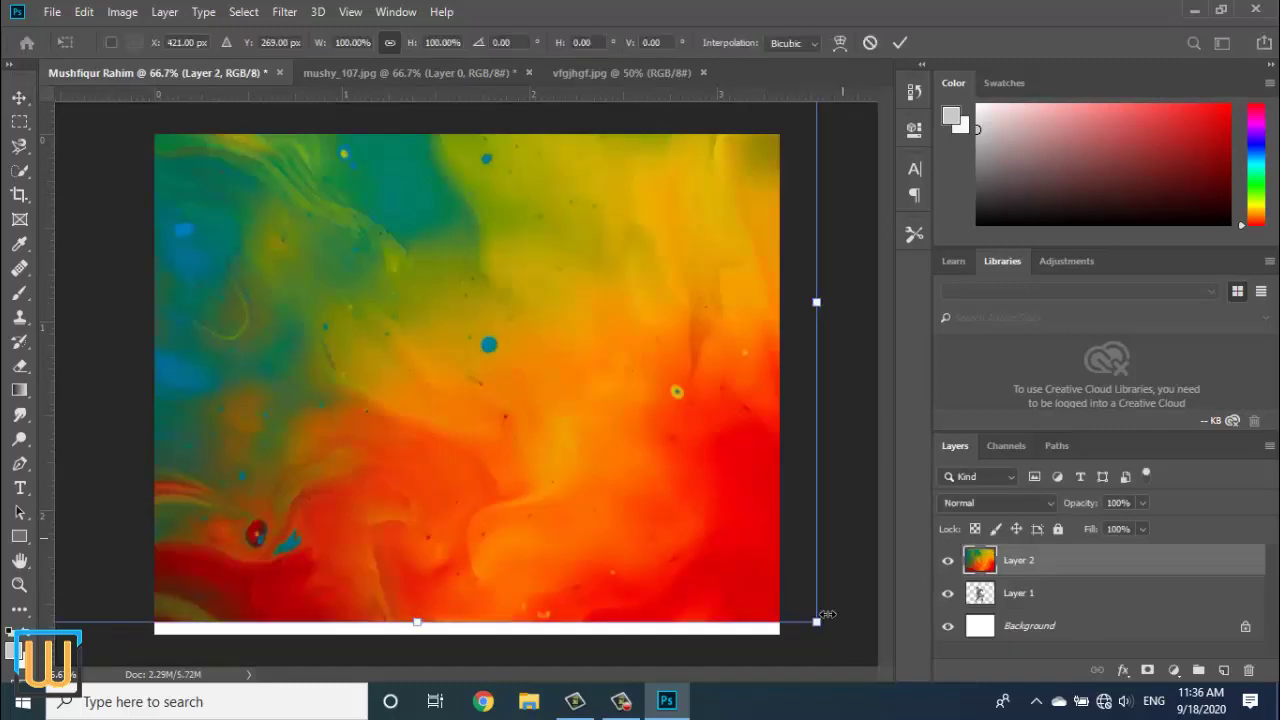
mouse_move(816, 623)
left_mouse_down()
mouse_move(551, 409)
mouse_move(471, 382)
left_mouse_up()
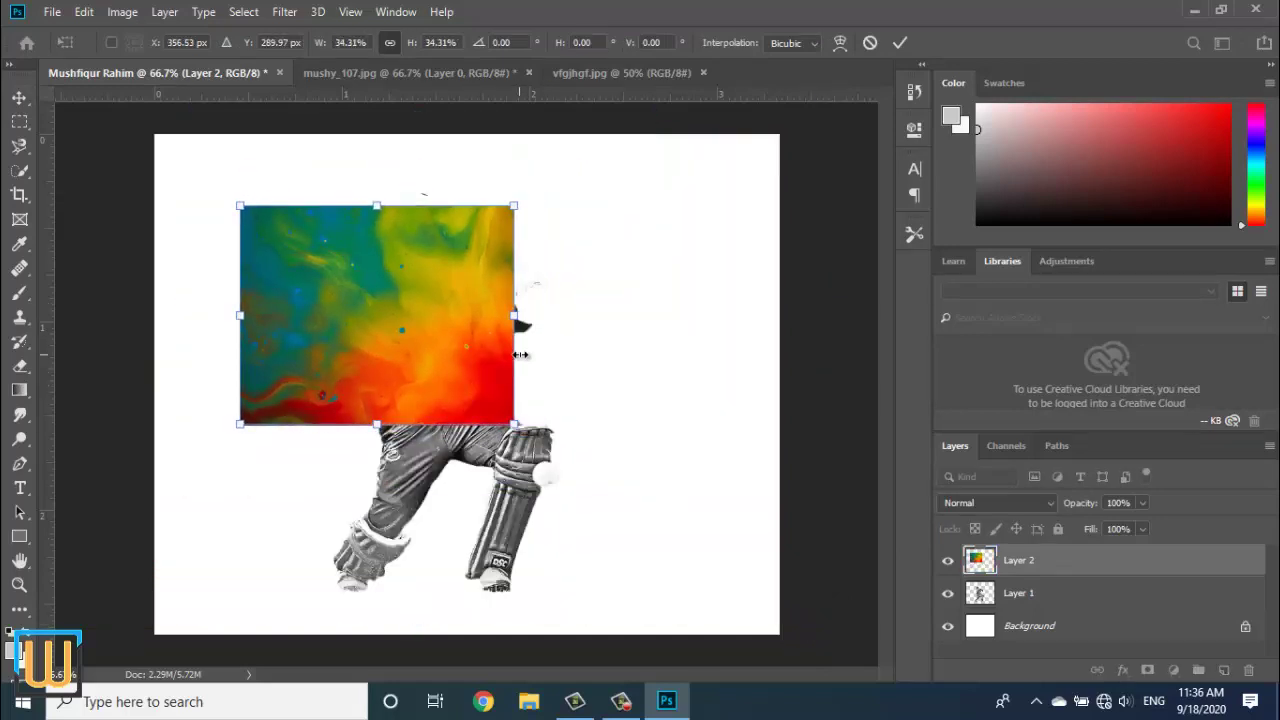
left_click_drag(513, 206, 479, 242)
left_click_drag(481, 361, 540, 330)
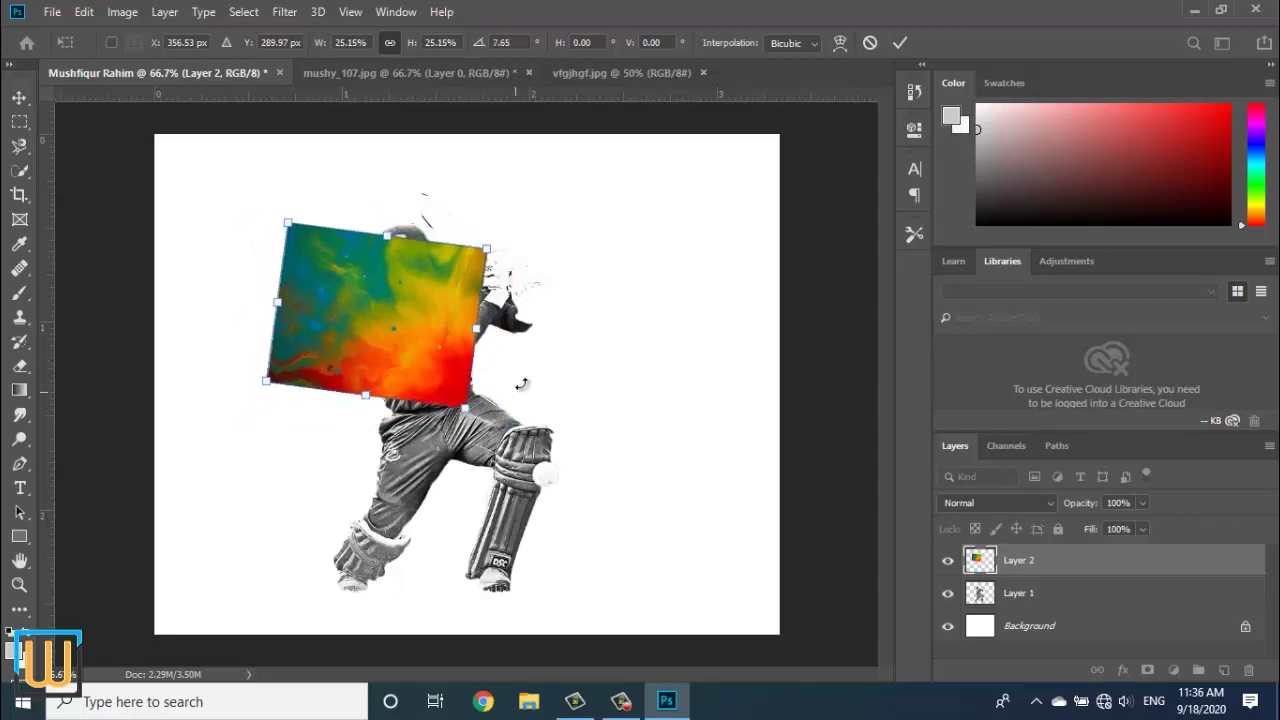
left_click_drag(449, 352, 471, 371)
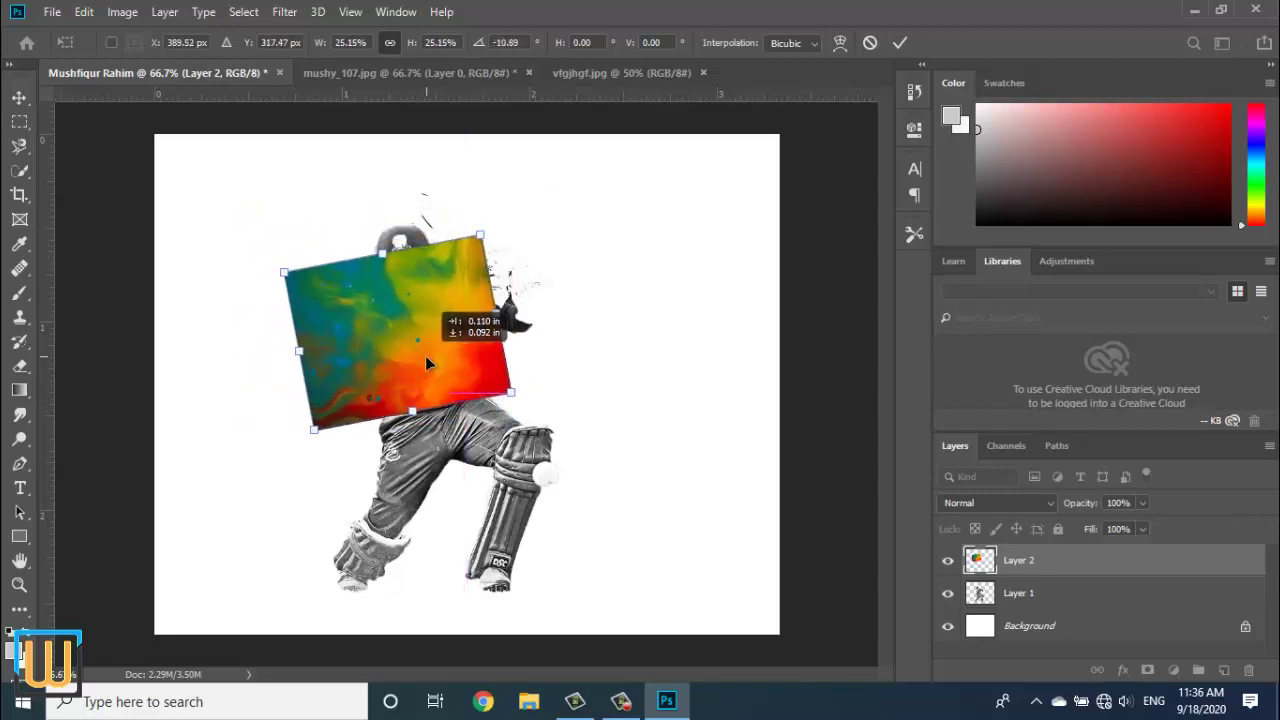
left_click(899, 42)
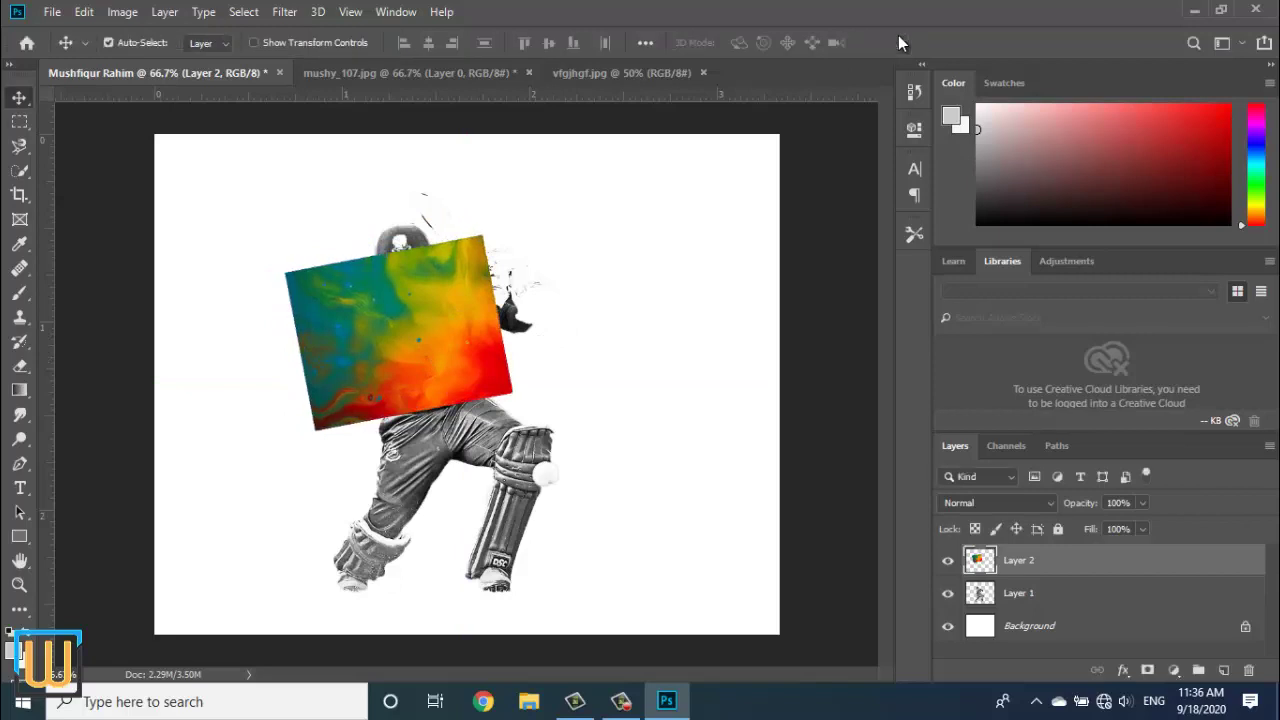
- Clip Layer 2 to the batsman and erase its colour from his face
right_click(1145, 565)
left_click(977, 366)
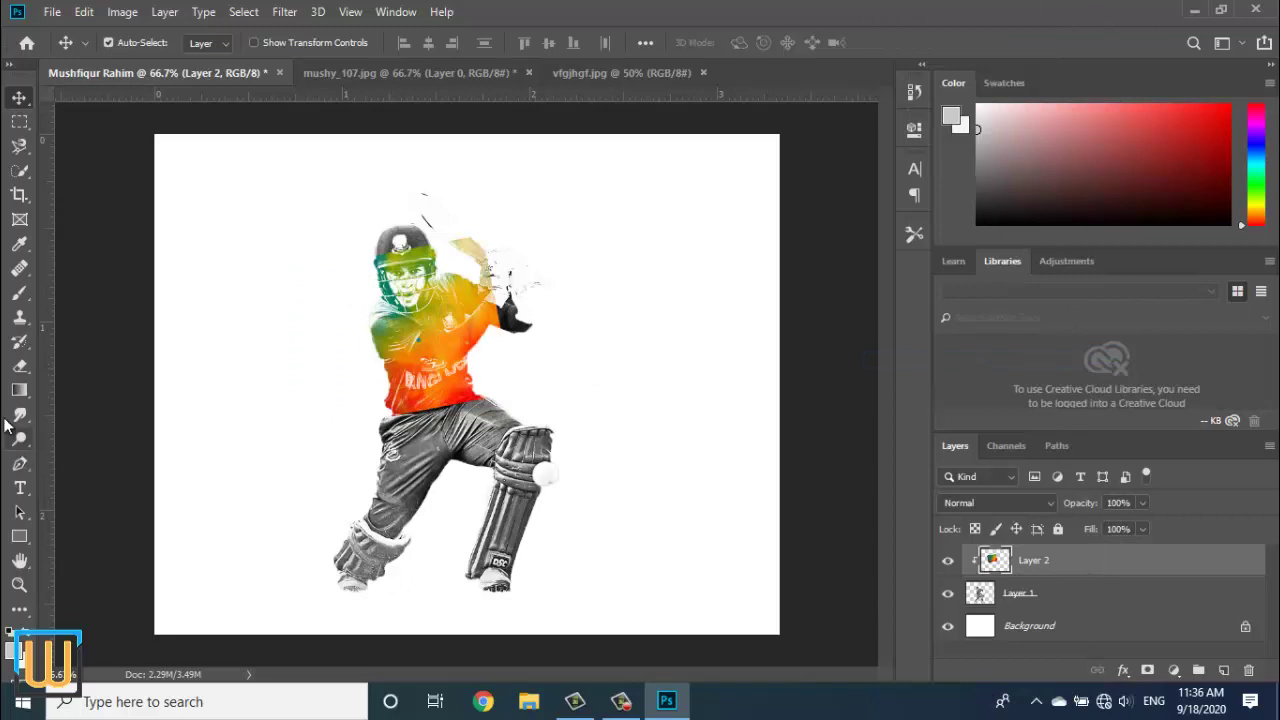
left_click(19, 366)
mouse_move(404, 303)
left_mouse_down()
mouse_move(432, 265)
mouse_move(404, 297)
left_mouse_up()
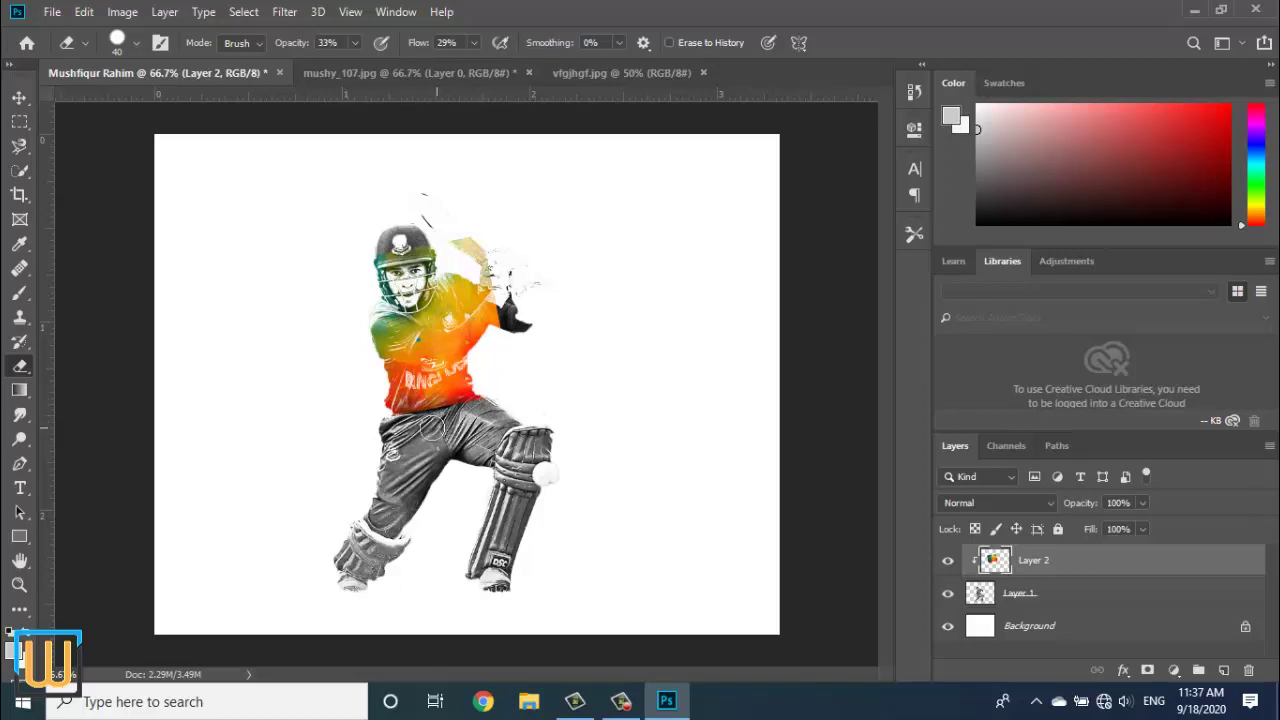
- Add an empty layer above the cricketer layer, then delete it again
left_click(1104, 592)
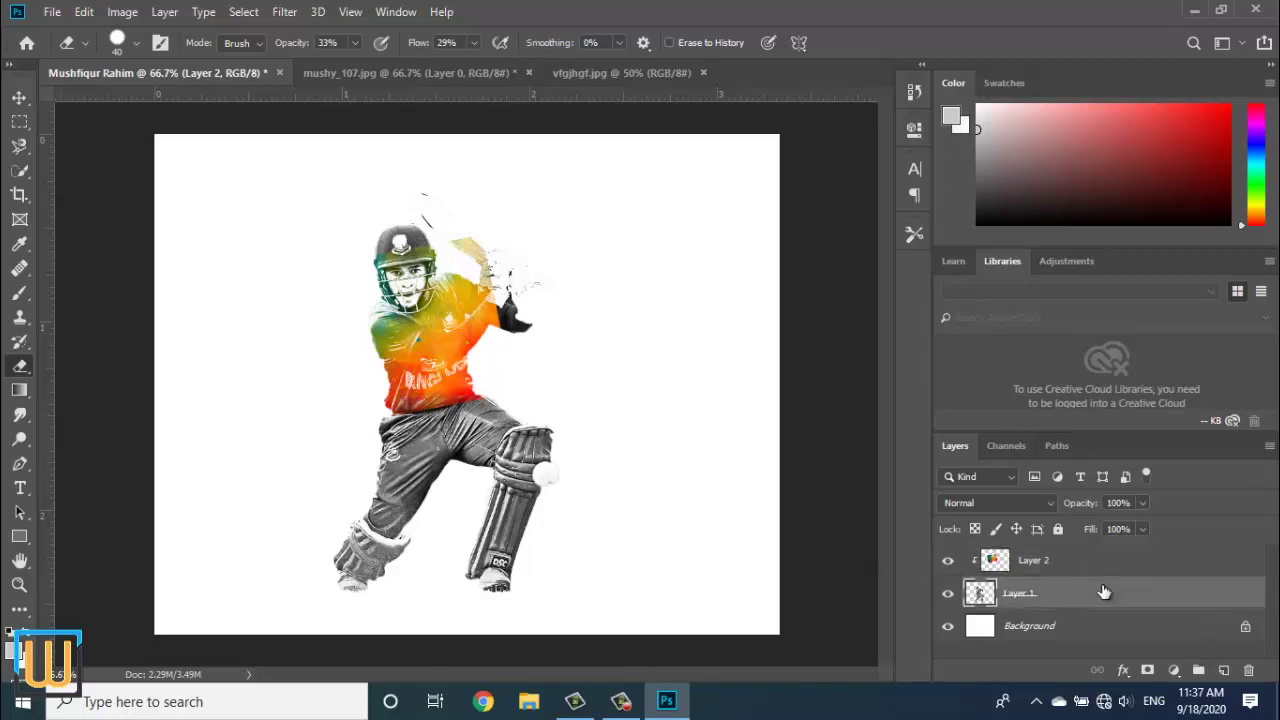
left_click(1224, 671)
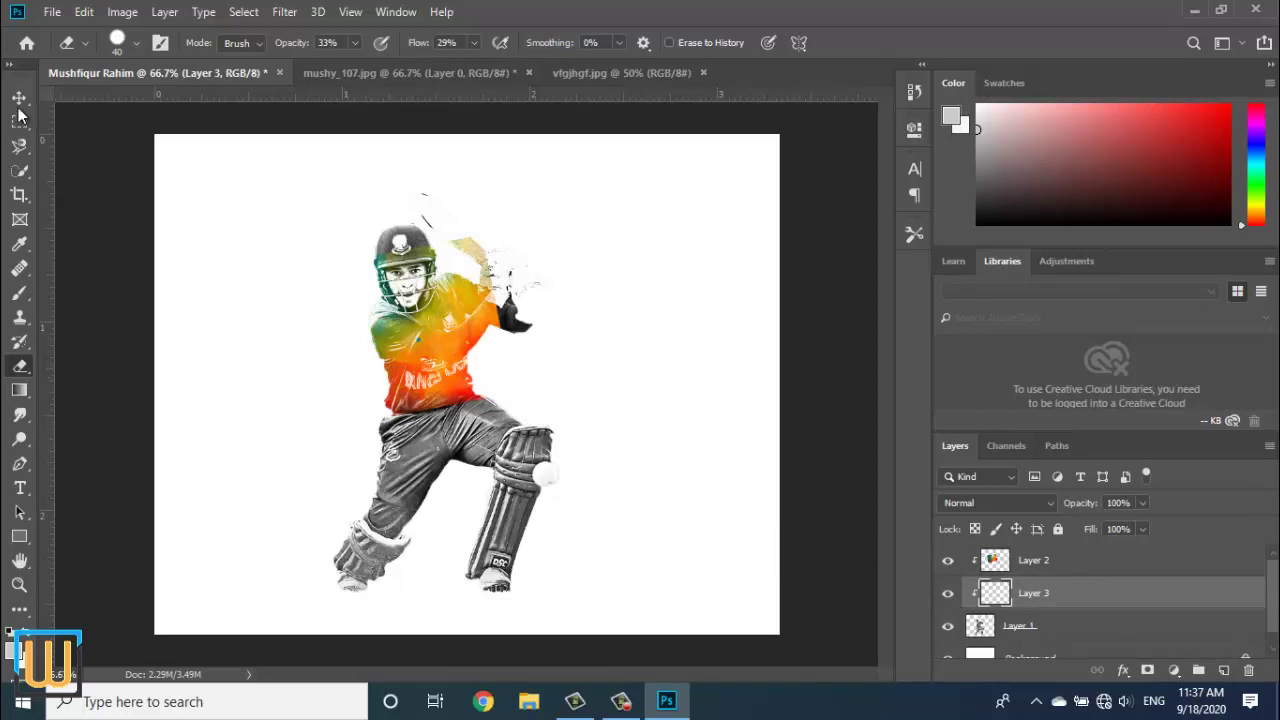
left_click(19, 98)
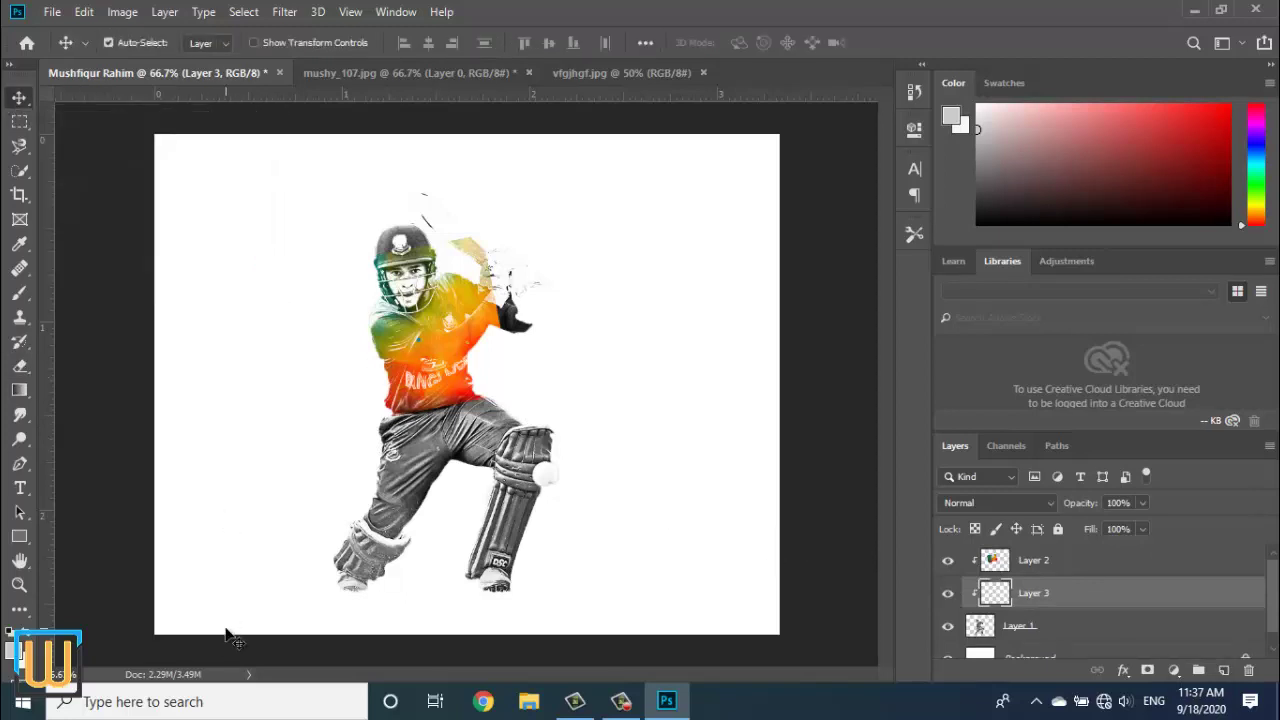
right_click(1118, 597)
left_click(895, 114)
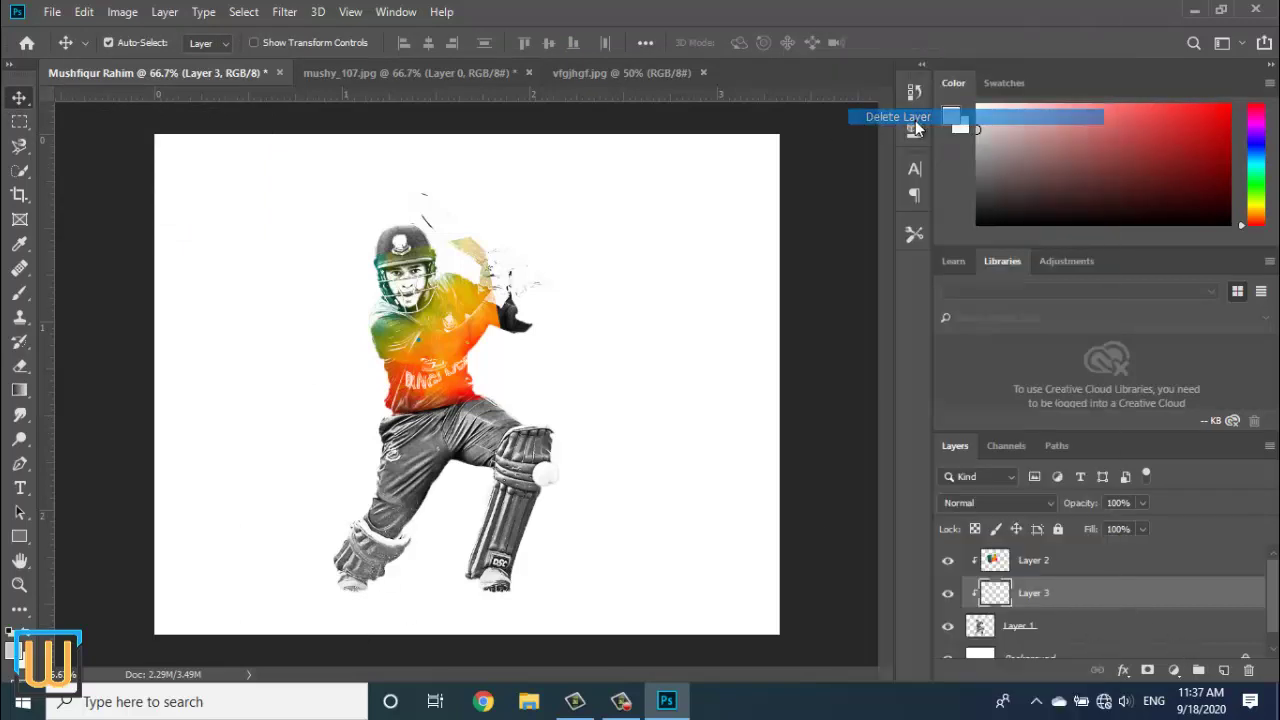
left_click(557, 274)
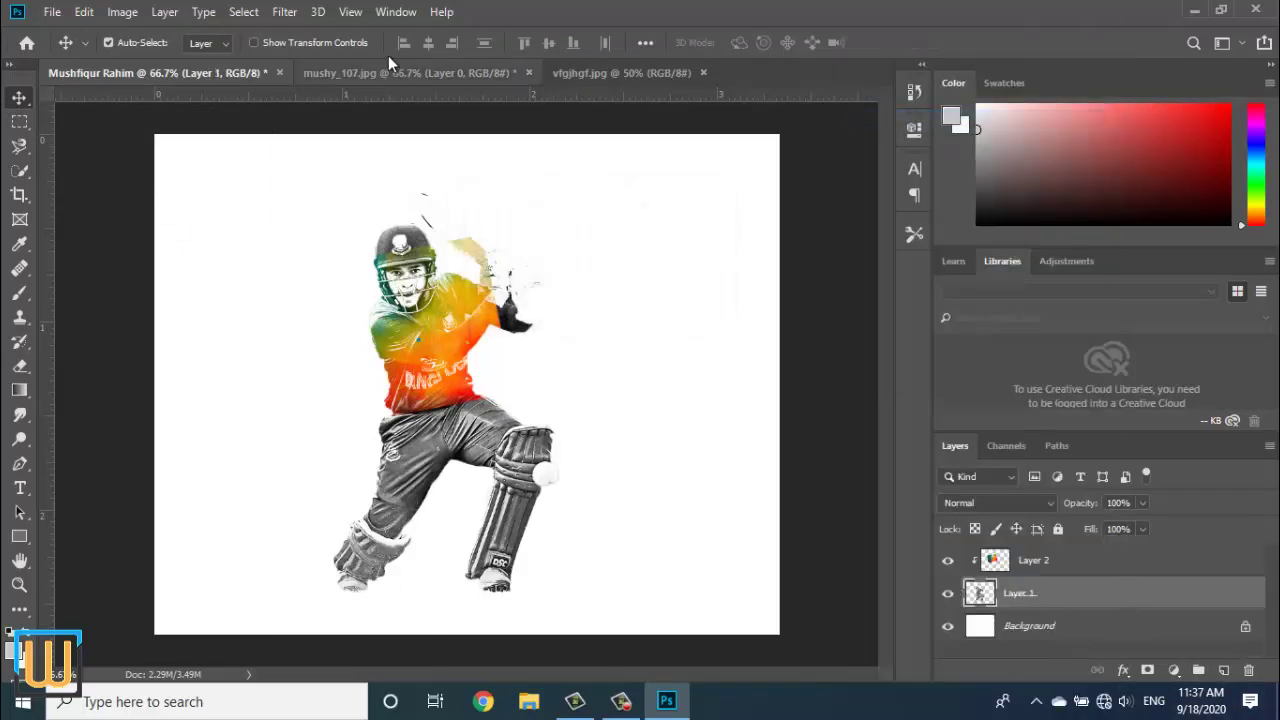
- Drag another copy of vfgjhgf onto the cricketer and scale it to about 91%
left_click(639, 74)
left_click_drag(560, 520, 424, 475)
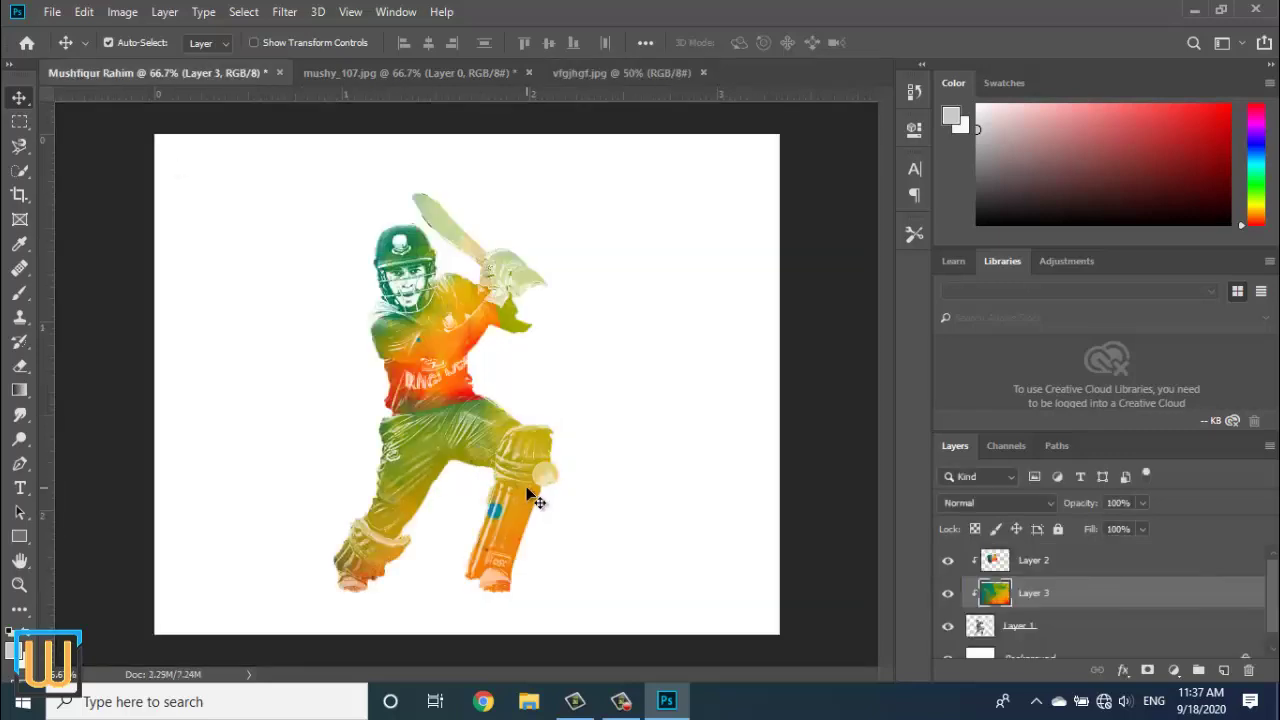
key("ctrl+t")
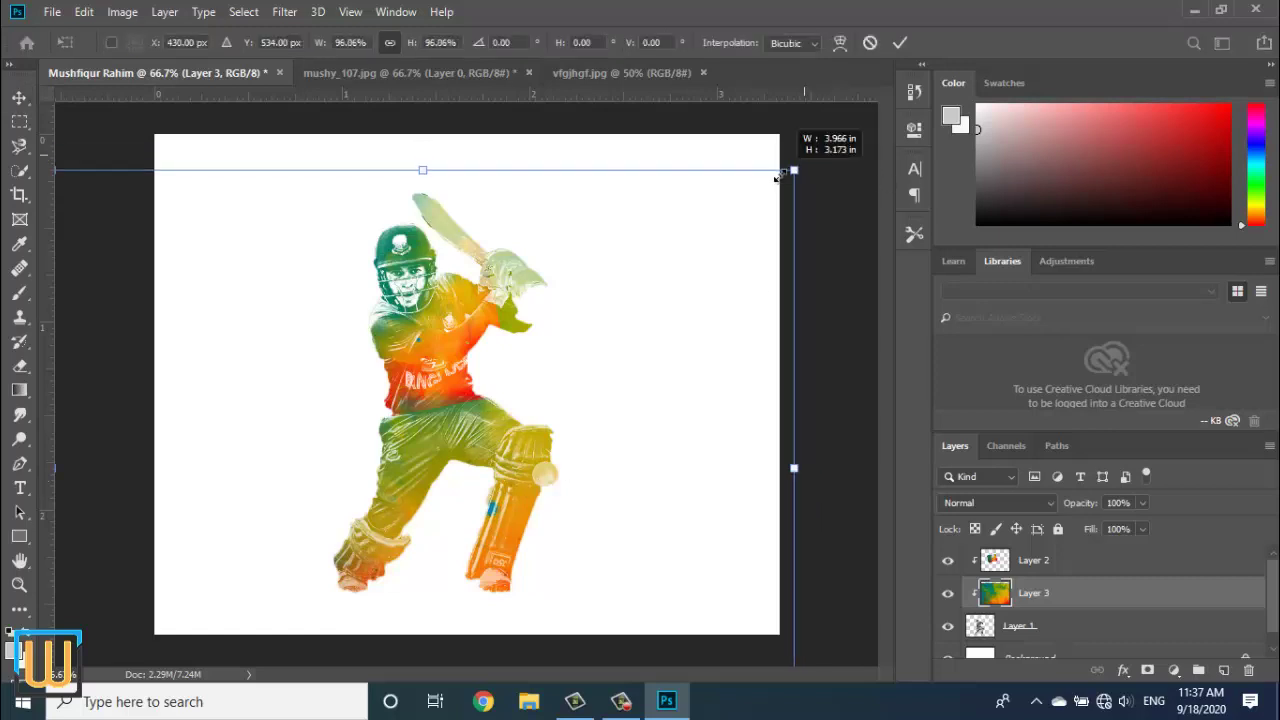
left_click_drag(822, 147, 752, 200)
left_click_drag(647, 415, 644, 423)
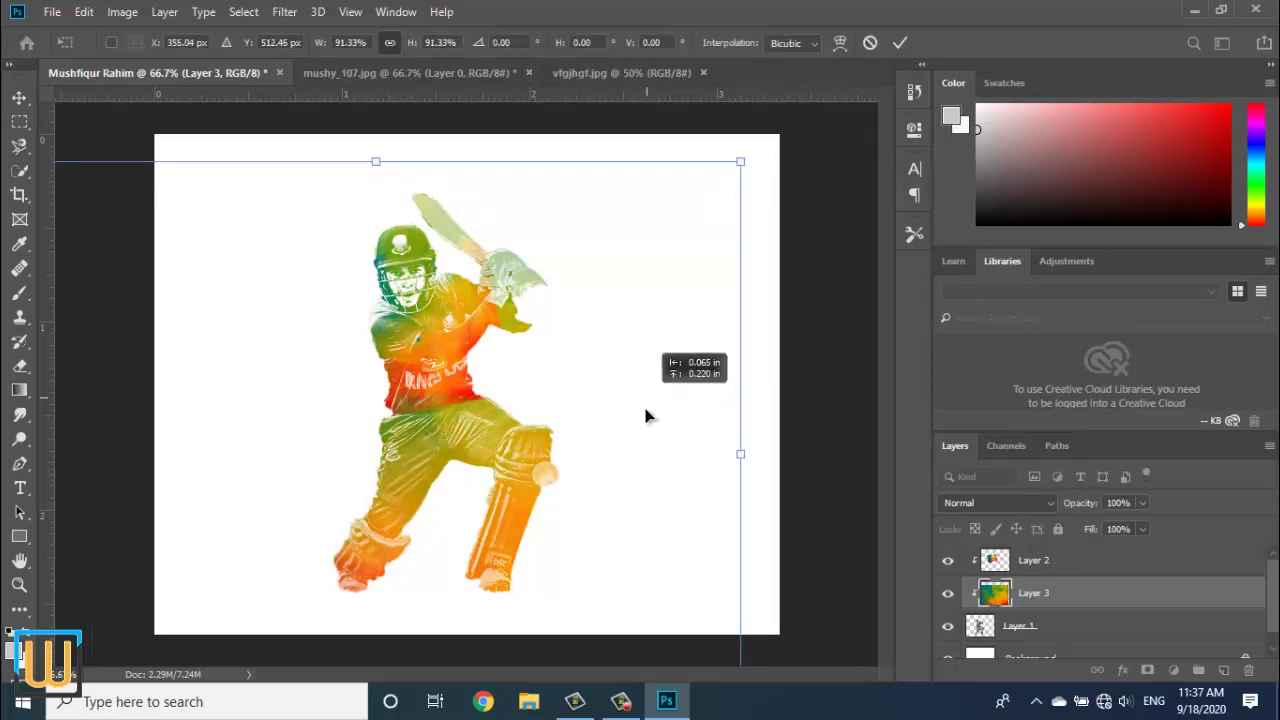
left_click(899, 43)
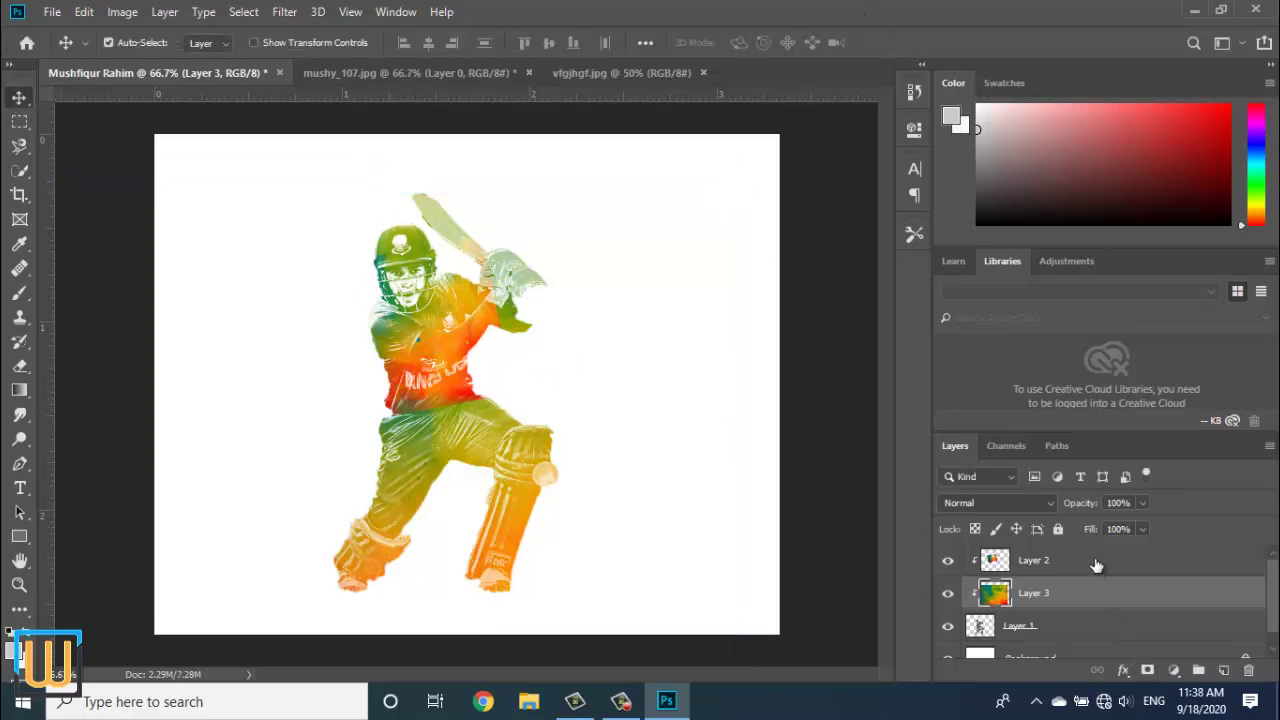
- Erase the new colour layer's tint from the player's face
left_click(19, 366)
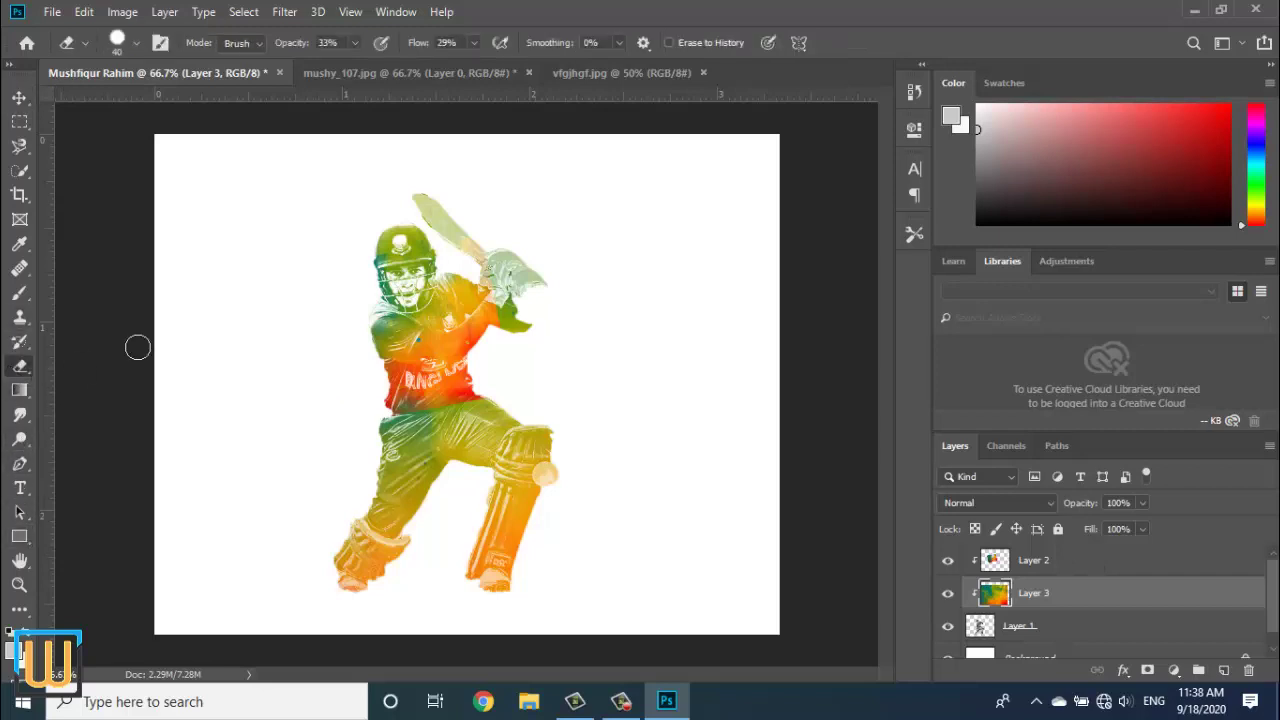
left_click_drag(380, 290, 430, 280)
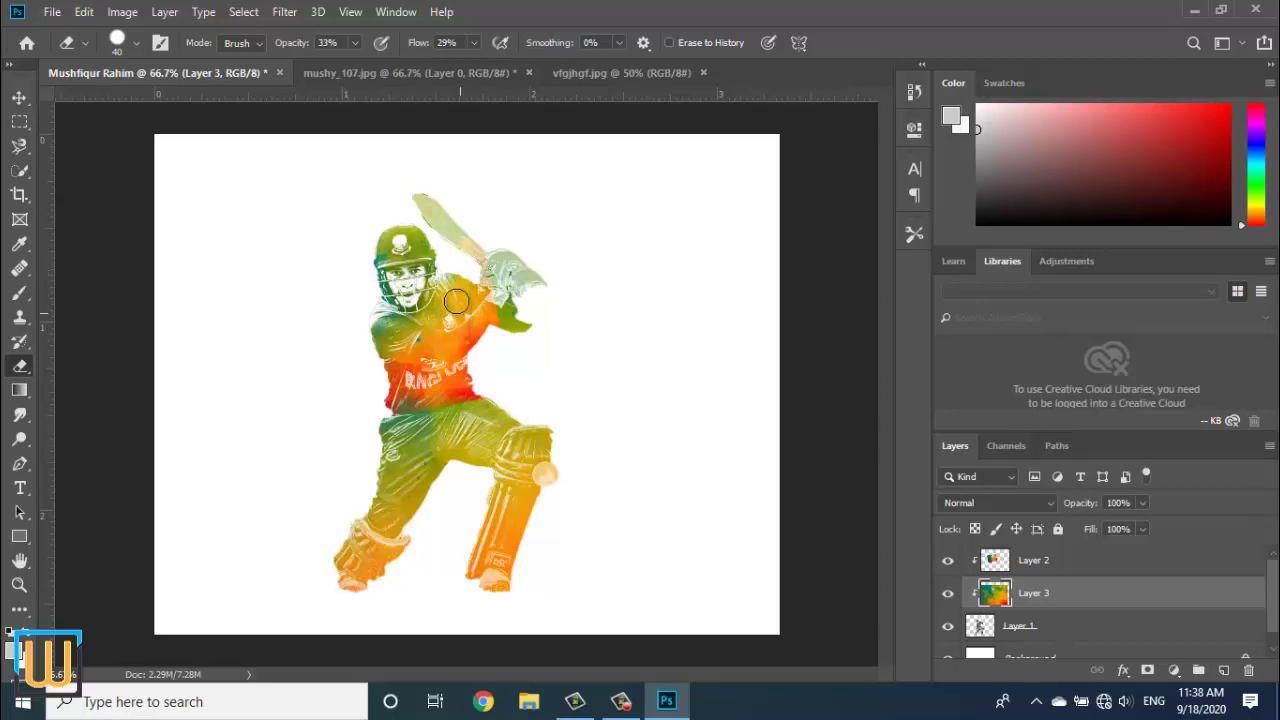
left_click(1097, 562)
- Drag a third copy of the colourful image into the cricketer document
left_click(667, 74)
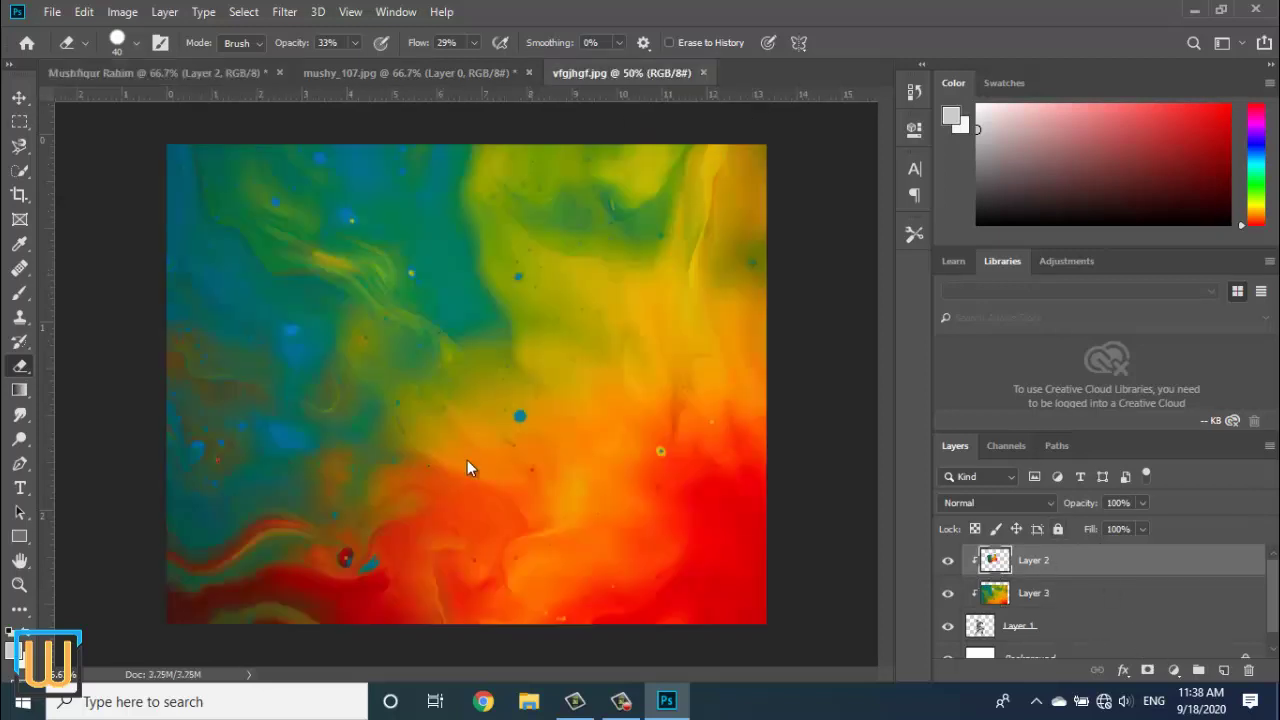
key("v")
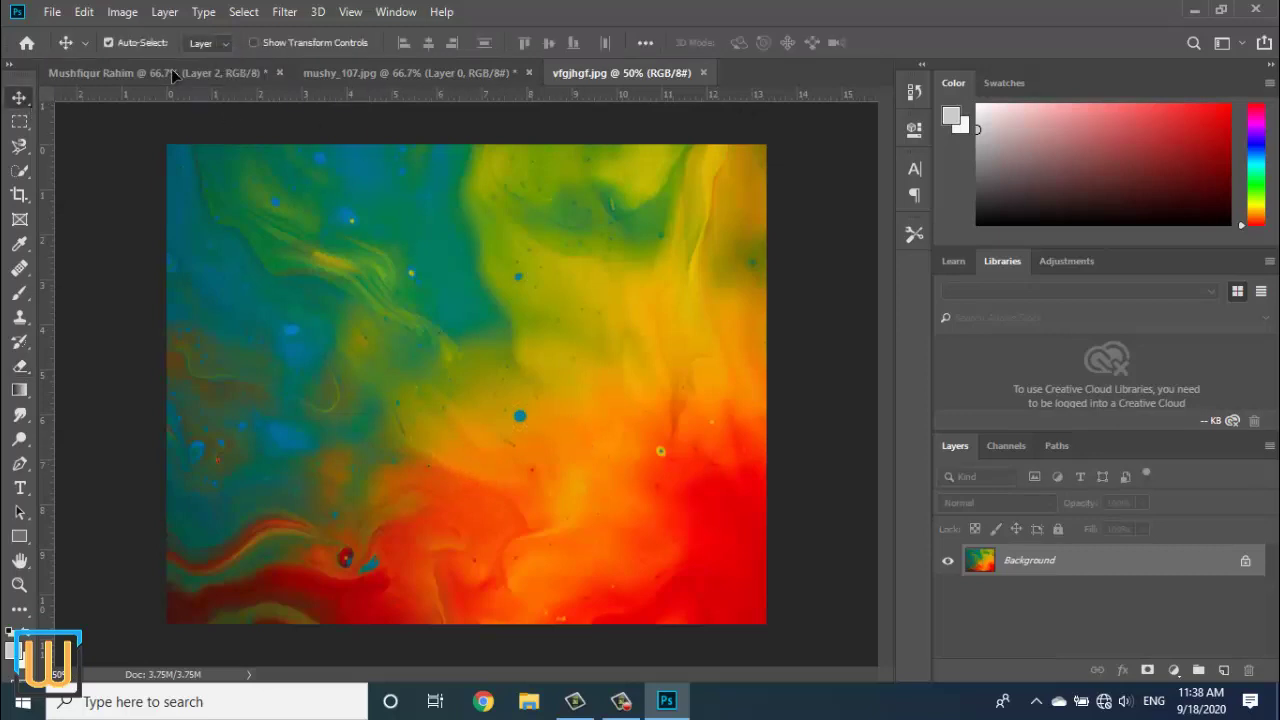
left_click_drag(172, 76, 380, 232)
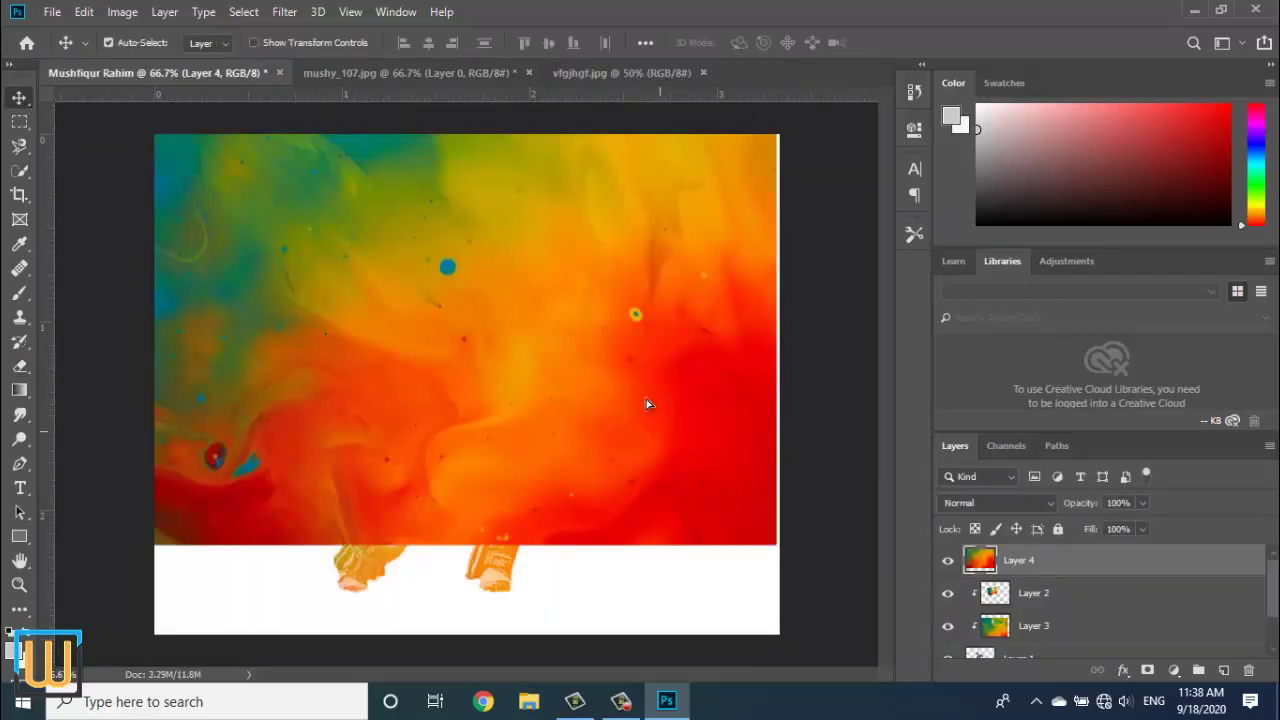
mouse_move(646, 404)
left_mouse_down()
mouse_move(543, 171)
mouse_move(550, 181)
left_mouse_up()
- Scale Layer 4 to about 40%, rotate it over the upper body, and clip it to the batsman
key("ctrl+t")
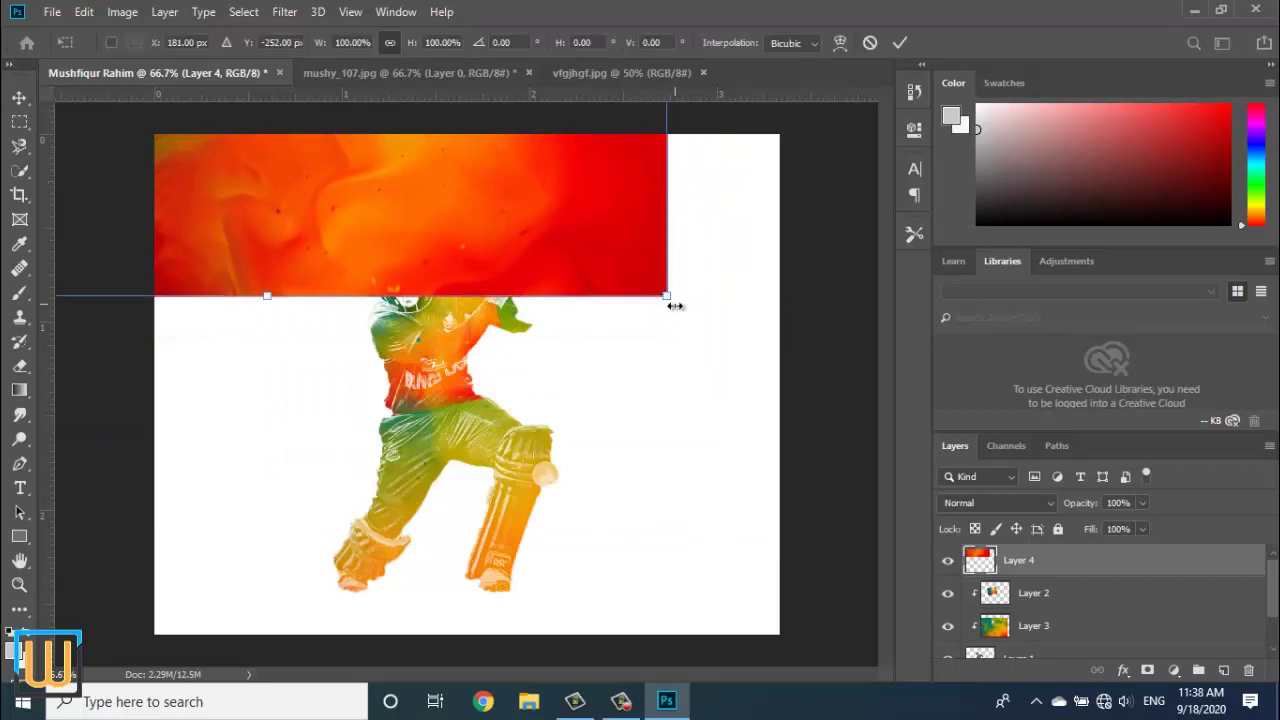
mouse_move(667, 296)
left_mouse_down()
mouse_move(523, 234)
mouse_move(489, 153)
mouse_move(522, 275)
mouse_move(524, 218)
left_mouse_up()
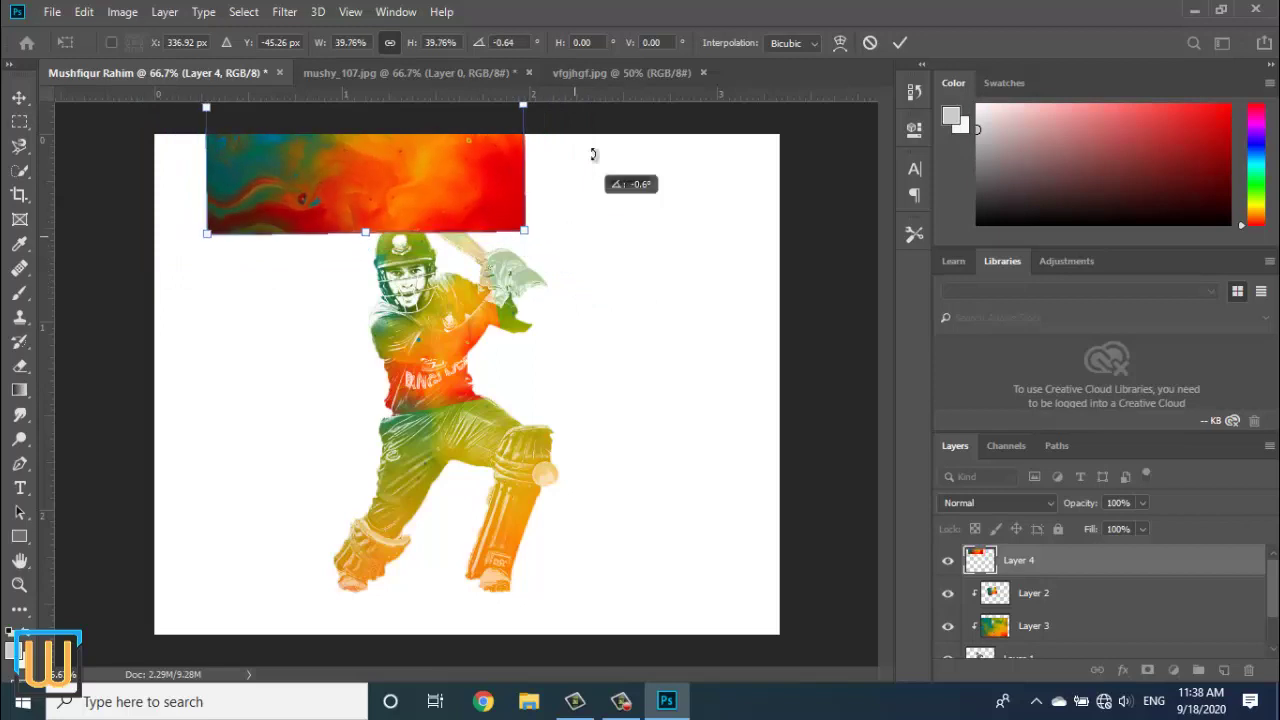
left_click_drag(591, 154, 536, 96)
left_click_drag(321, 190, 379, 263)
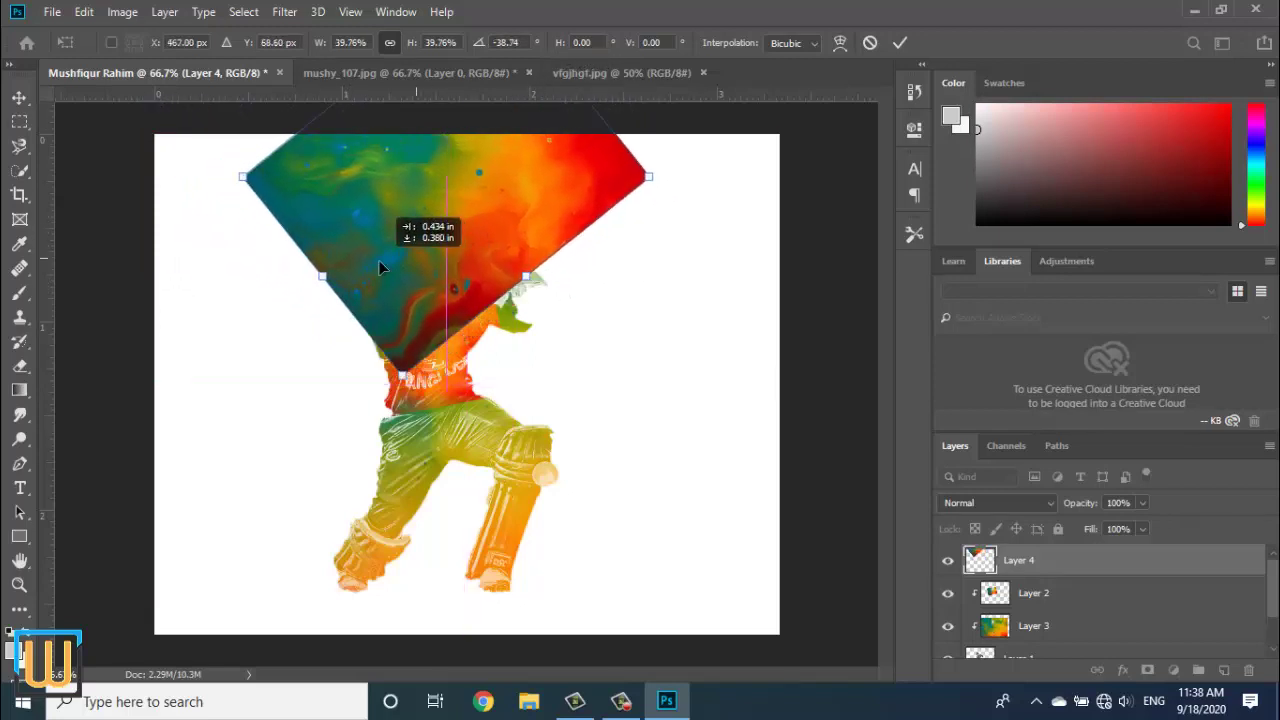
left_click_drag(646, 177, 598, 327)
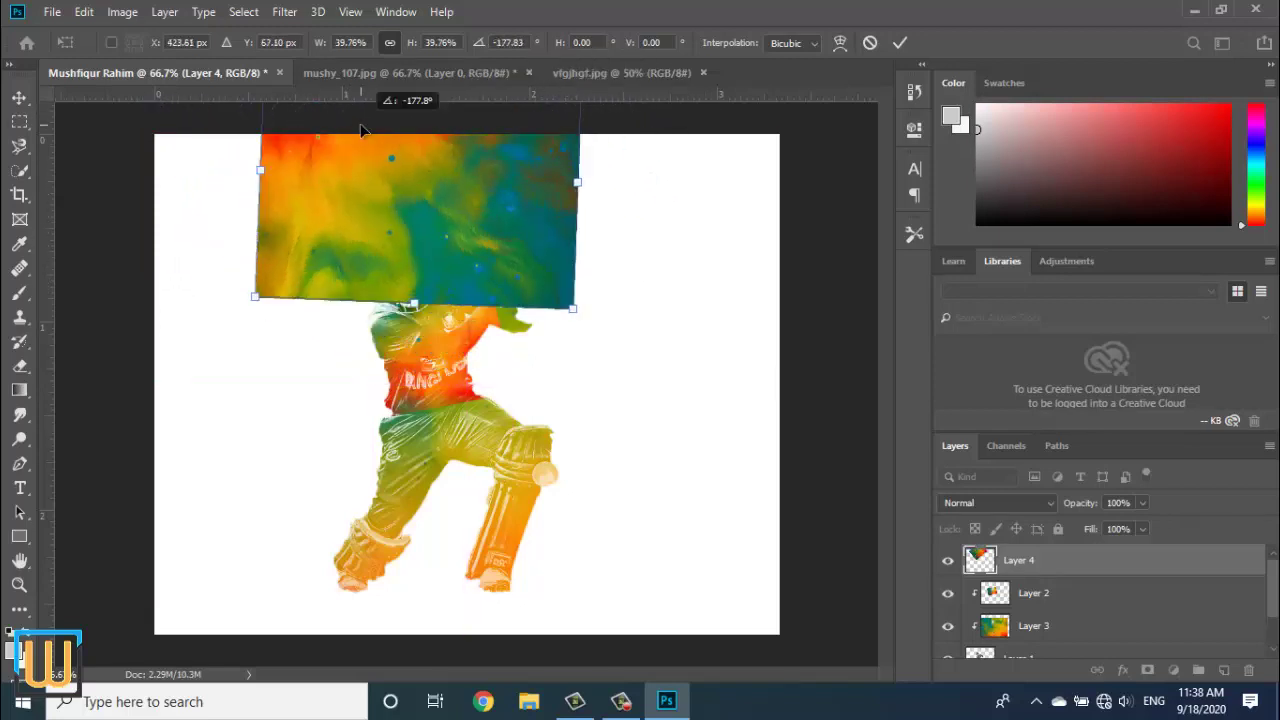
left_click_drag(535, 290, 582, 249)
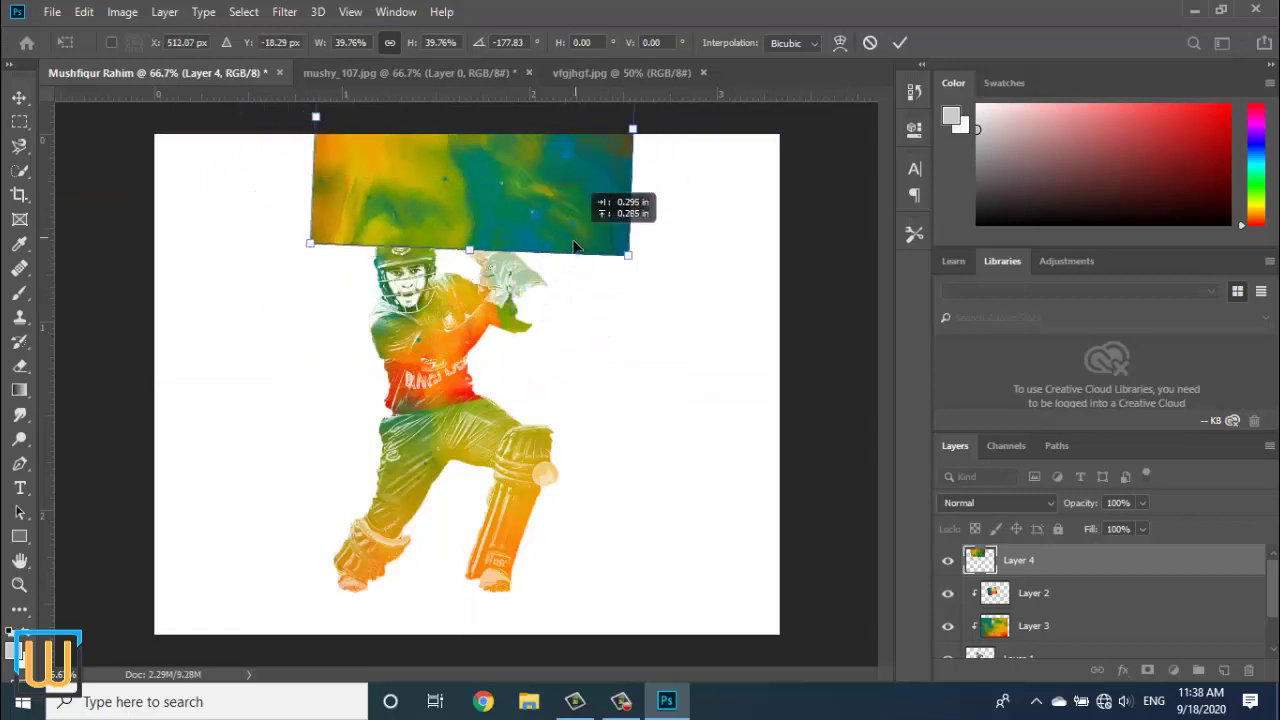
left_click_drag(651, 284, 498, 126)
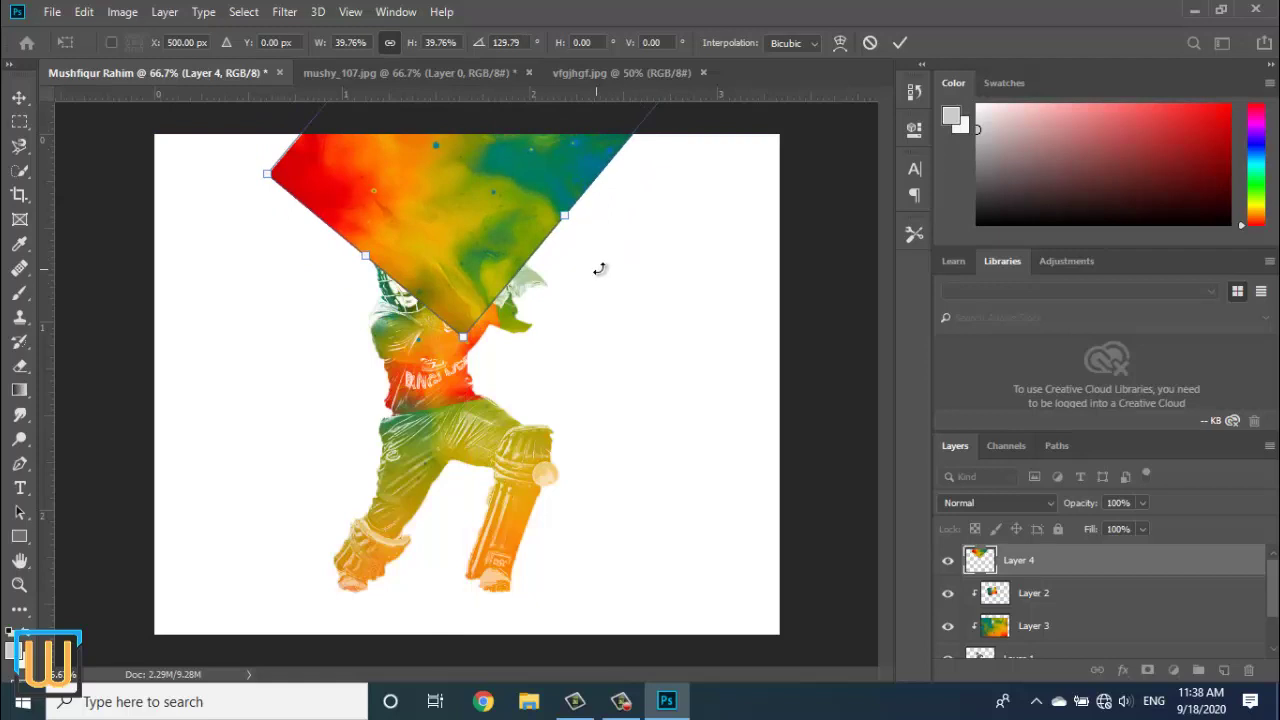
left_click(898, 44)
right_click(1106, 548)
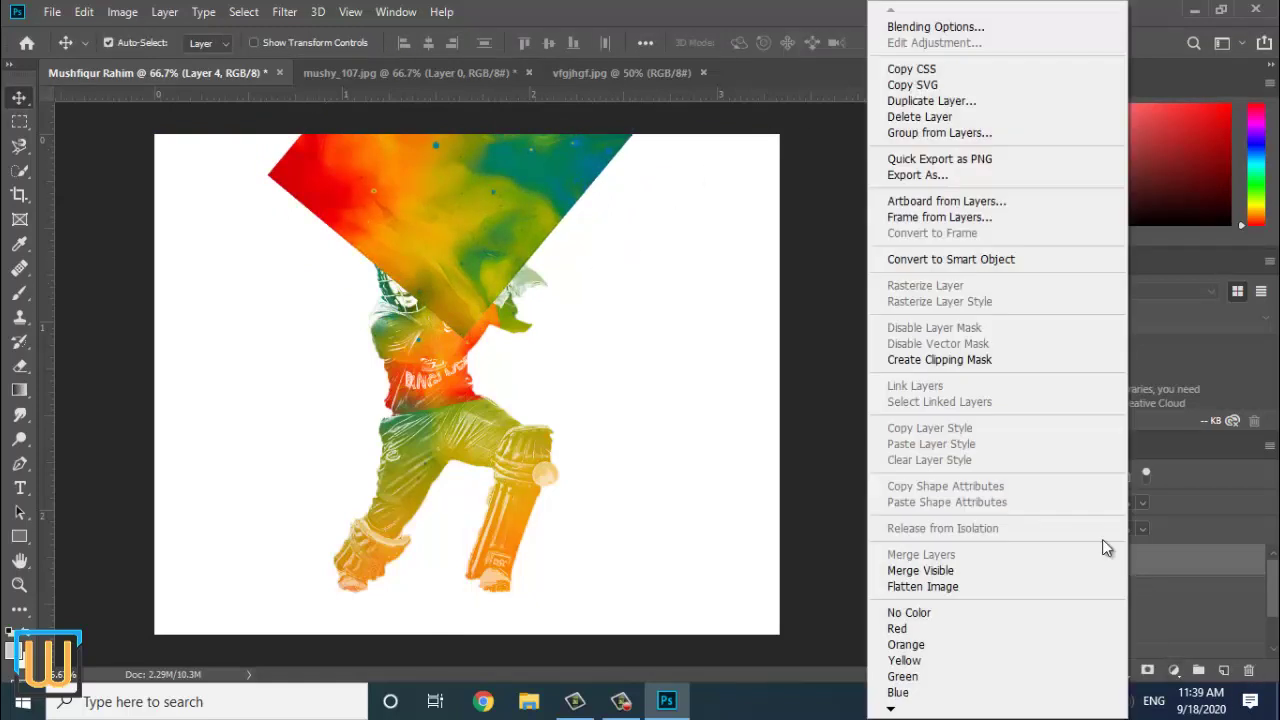
left_click(950, 360)
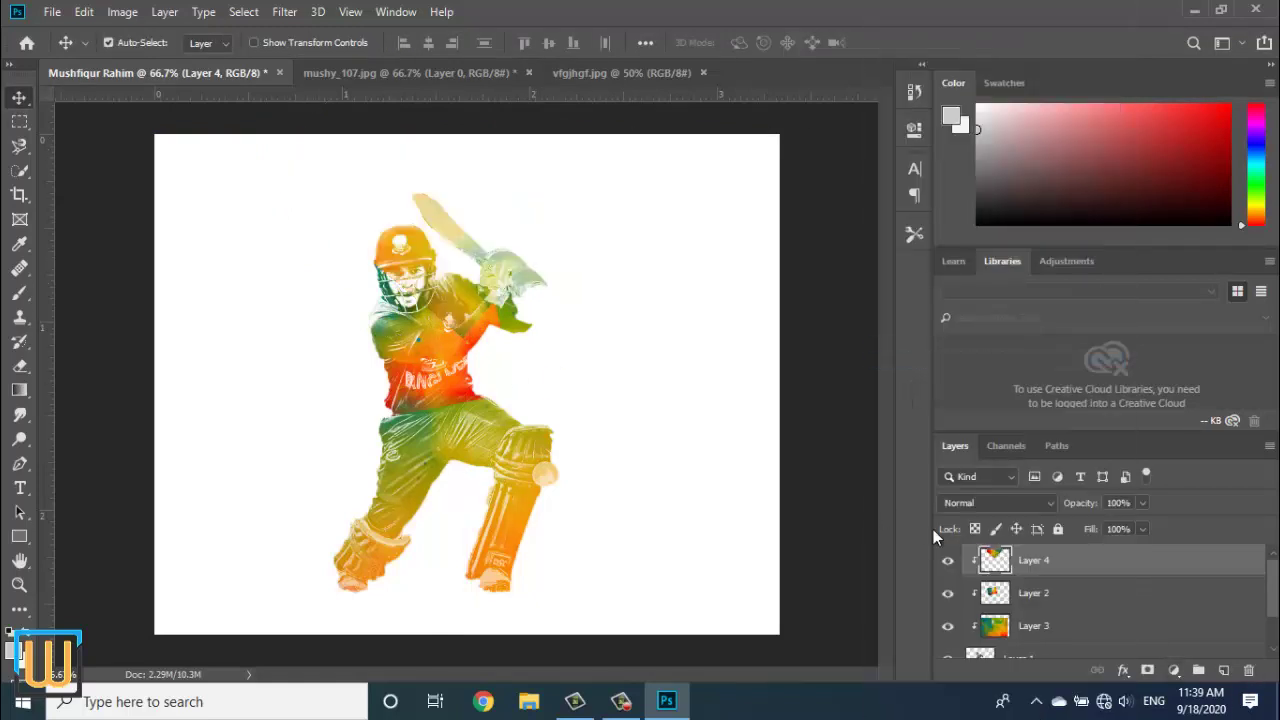
- Erase Layer 4's colour from the batsman's gloves, face and chest
left_click(20, 365)
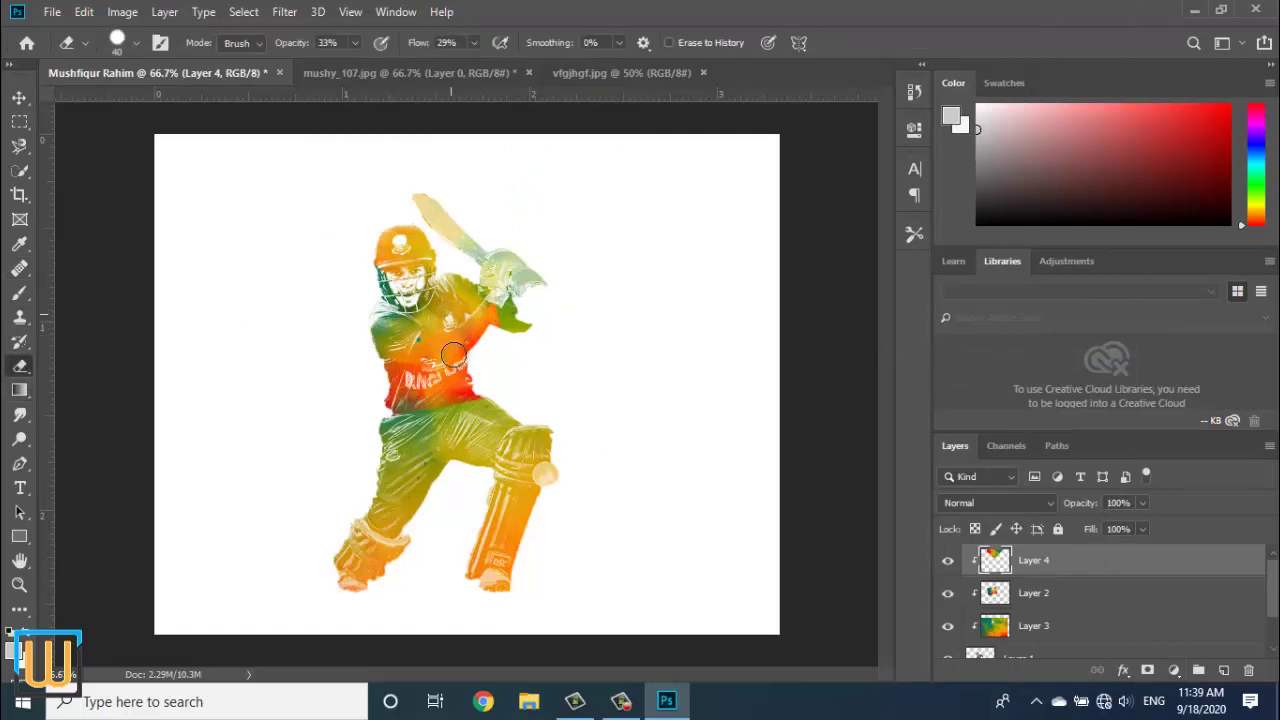
left_click_drag(496, 270, 430, 305)
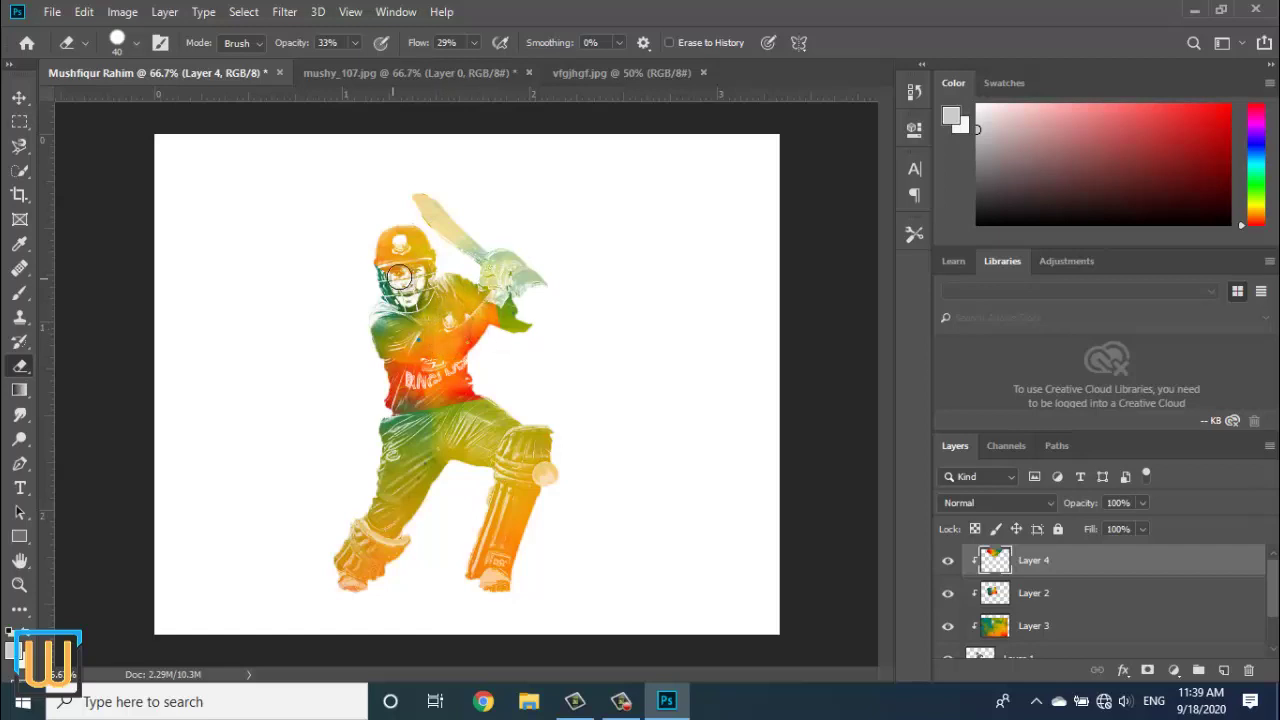
mouse_move(400, 288)
left_mouse_down()
mouse_move(410, 304)
mouse_move(459, 305)
left_mouse_up()
left_click_drag(405, 345, 461, 335)
- Lower the eraser to 14% opacity and 13% flow
left_click(355, 44)
left_click_drag(350, 65, 339, 64)
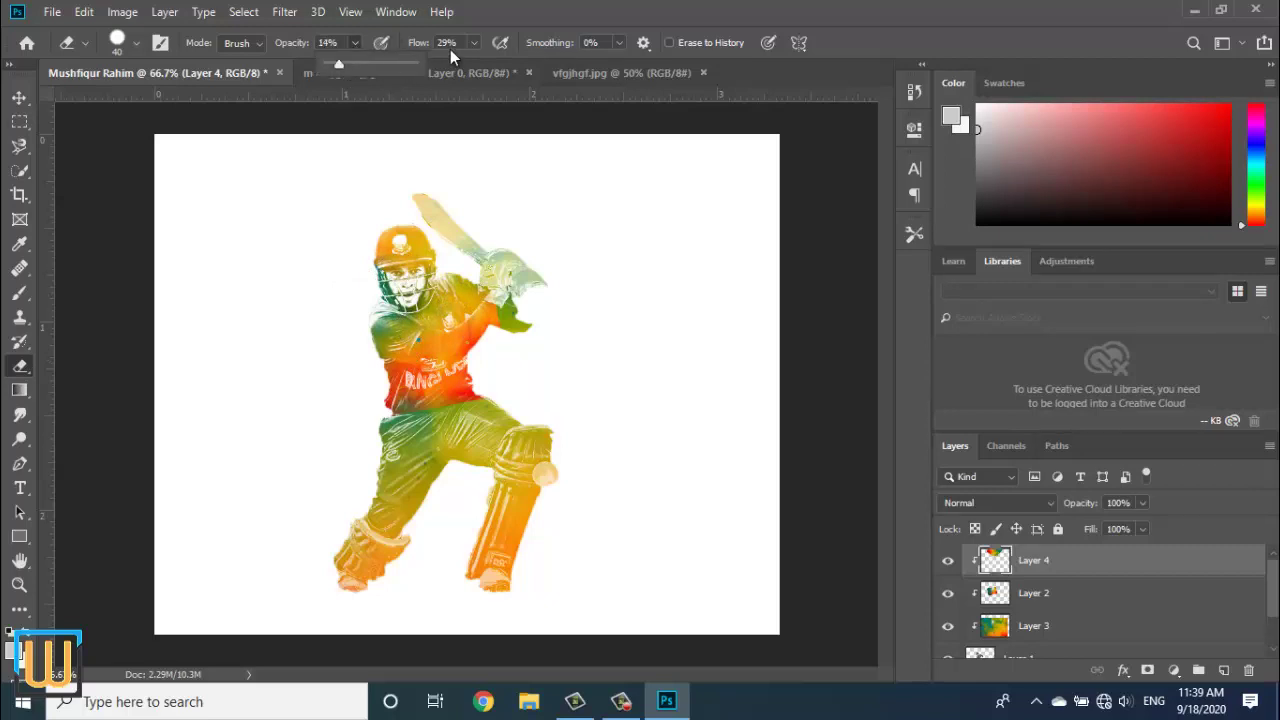
left_click(474, 43)
left_click_drag(474, 64, 460, 64)
left_click(425, 280)
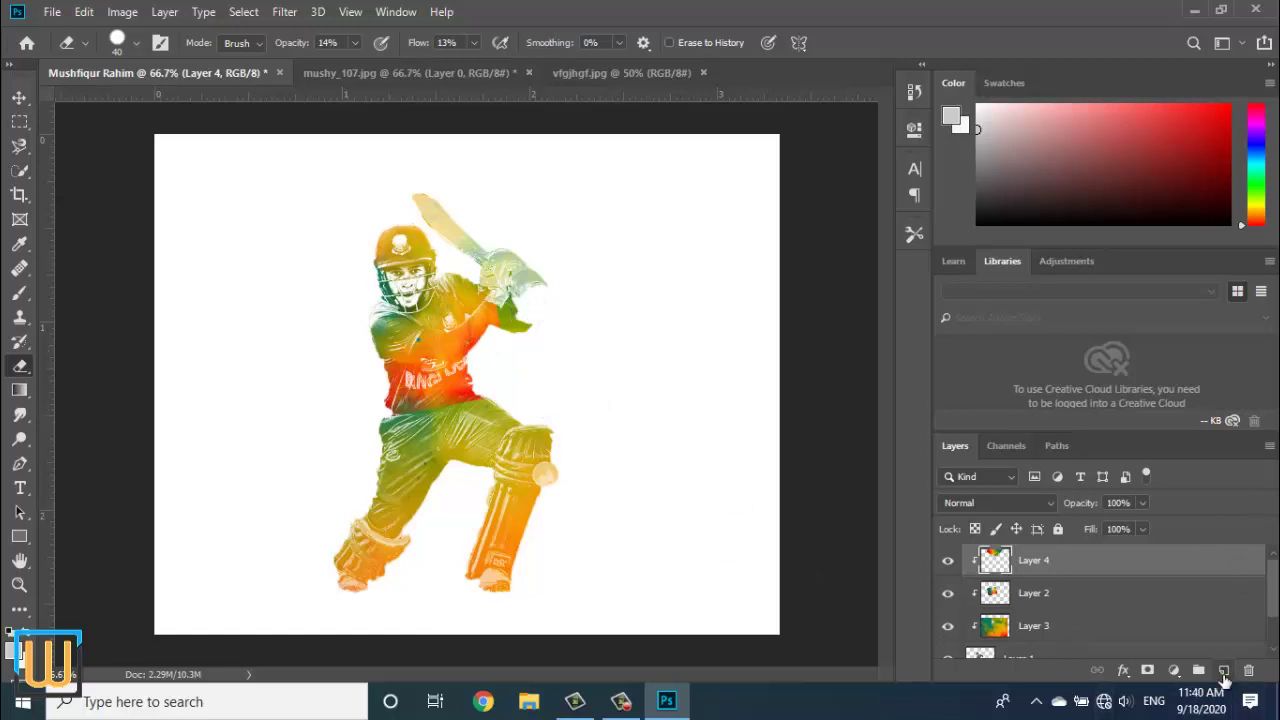
- Add Layer 5 and paint a white splatter dab beside the glove with a size-90 brush
left_click(1223, 672)
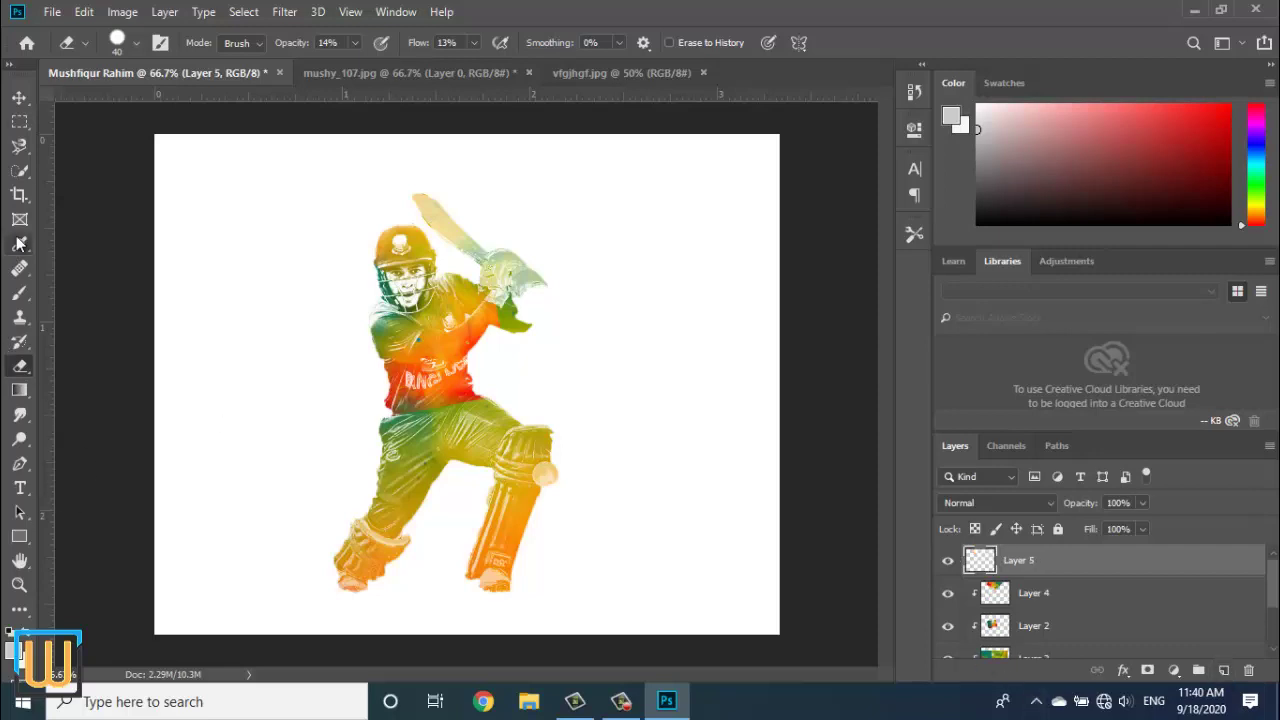
left_click(21, 295)
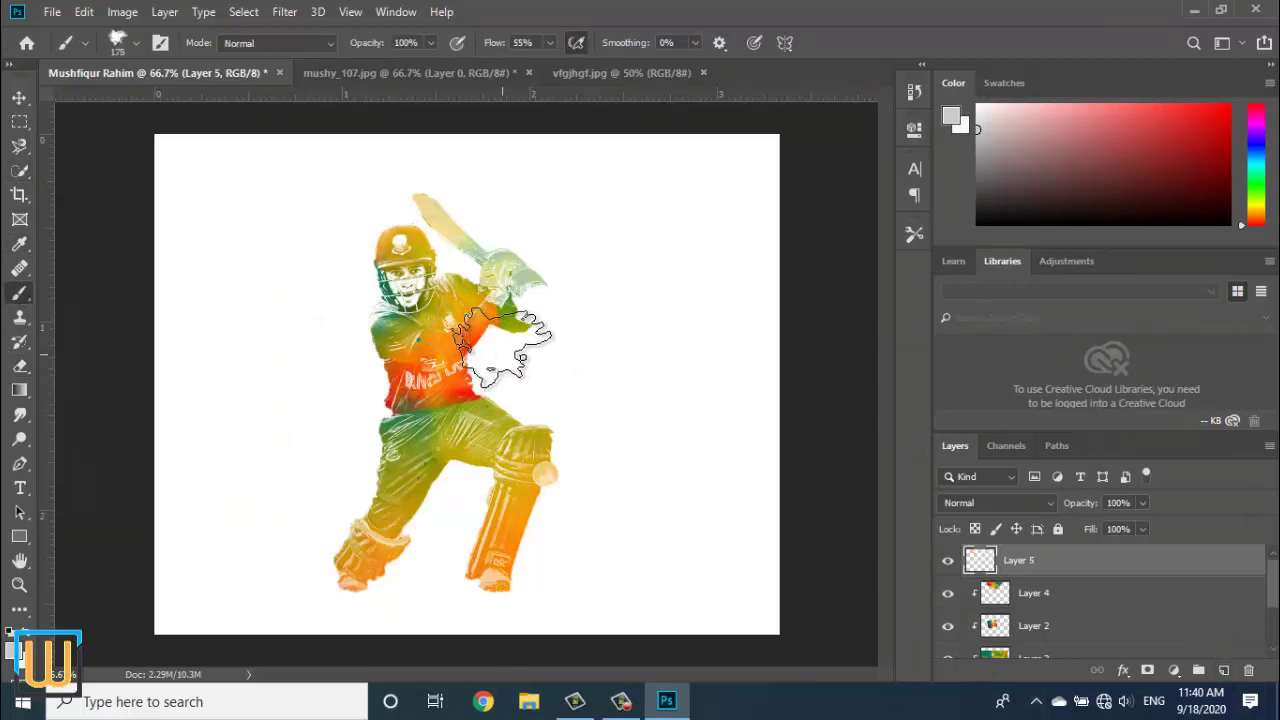
key("bracketleft")
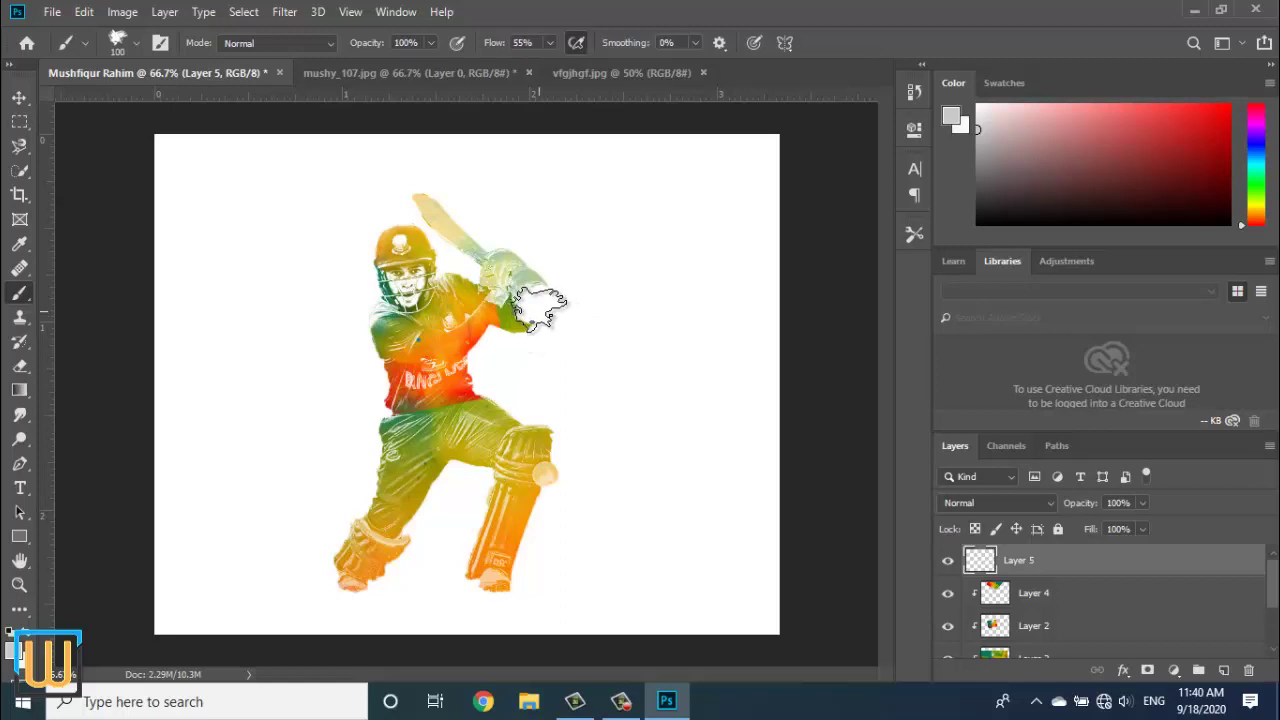
key("bracketleft")
key("bracketleft")
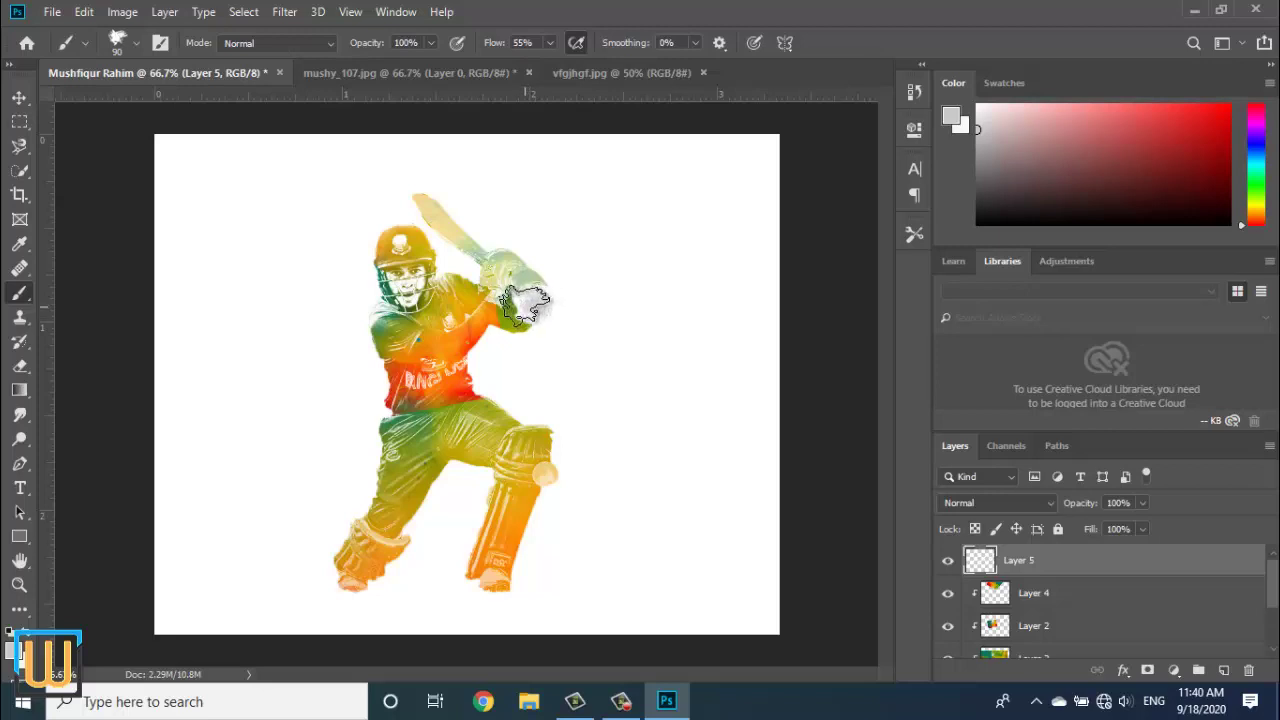
left_click_drag(537, 288, 540, 308)
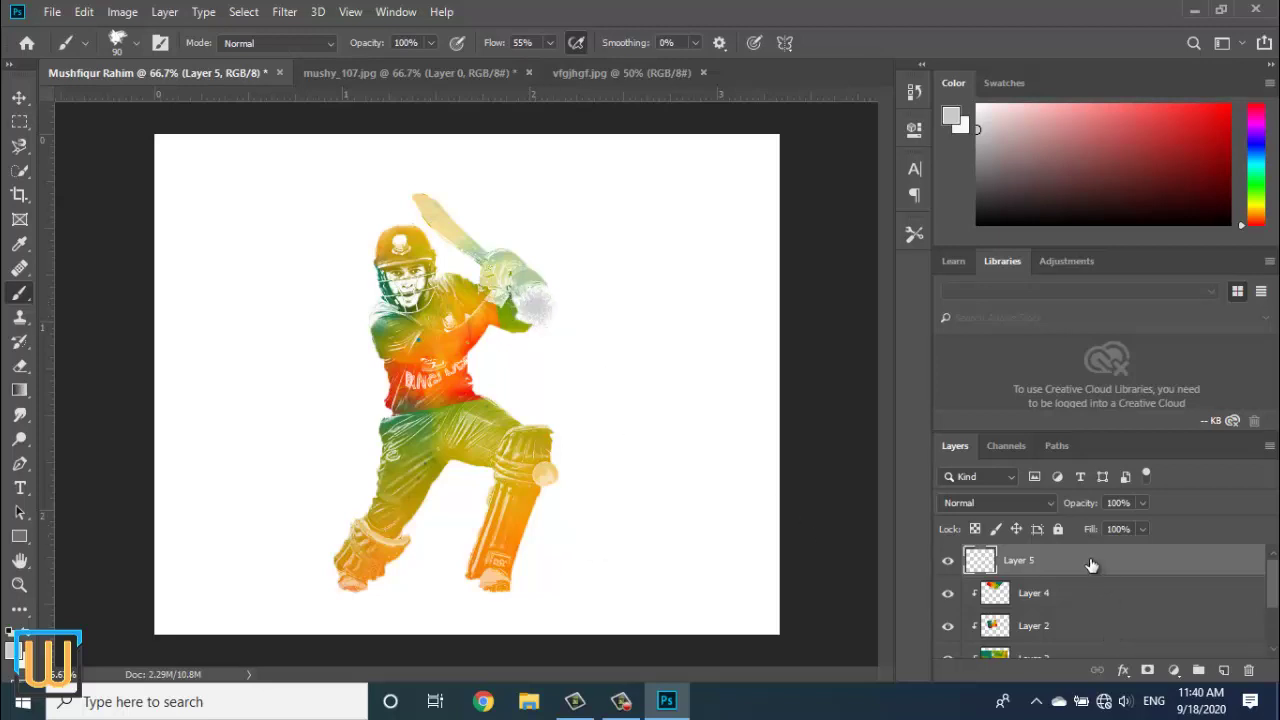
left_click(19, 97)
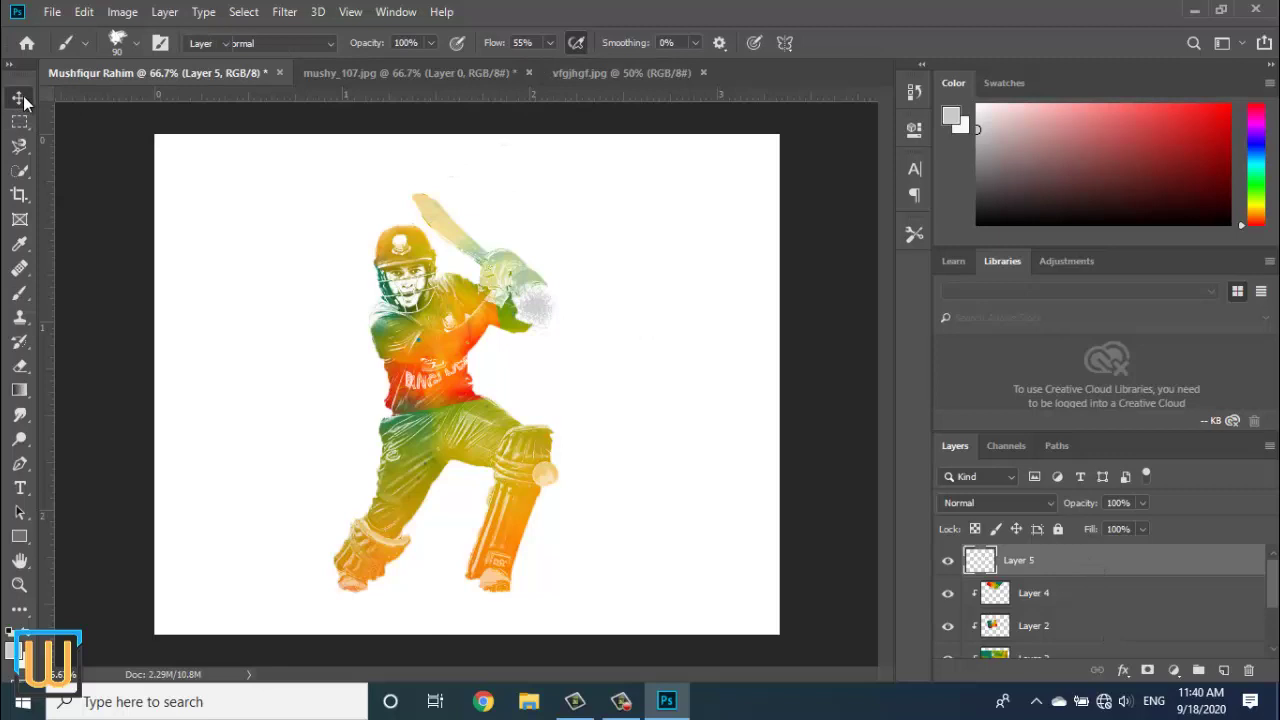
- Bring in a colourful image copy as Layer 6, scaled to a fifth and rotated near the glove
left_click(640, 74)
mouse_move(462, 424)
left_mouse_down()
mouse_move(535, 304)
mouse_move(583, 337)
left_mouse_up()
key("ctrl+t")
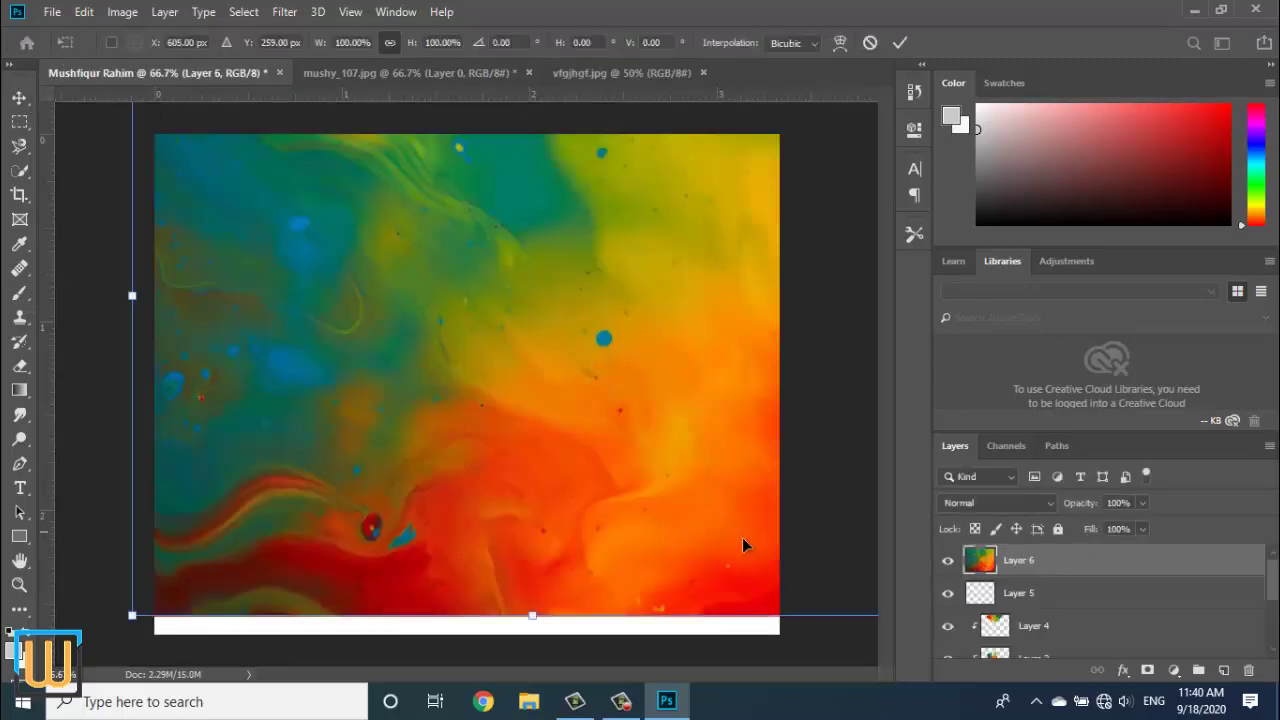
mouse_move(742, 540)
left_mouse_down()
mouse_move(497, 398)
mouse_move(436, 398)
left_mouse_up()
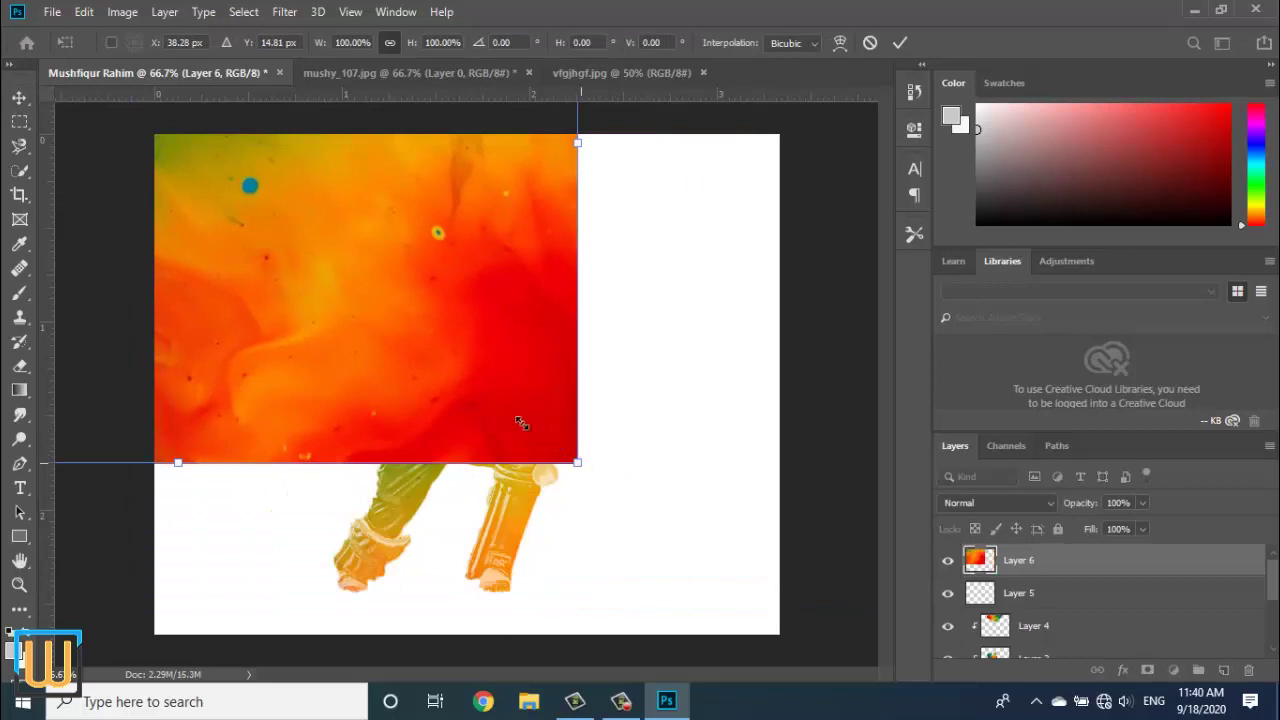
left_click_drag(521, 424, 271, 220)
left_click_drag(214, 174, 430, 299)
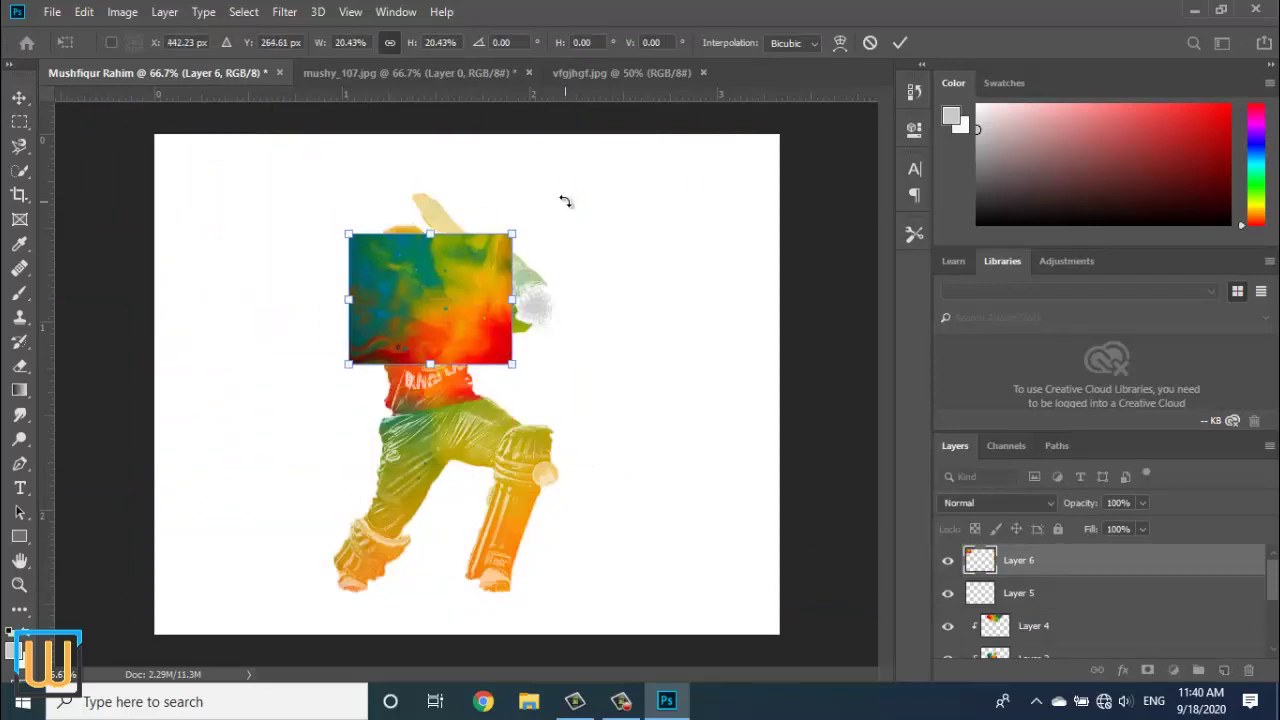
left_click_drag(565, 201, 545, 432)
left_click_drag(439, 291, 592, 255)
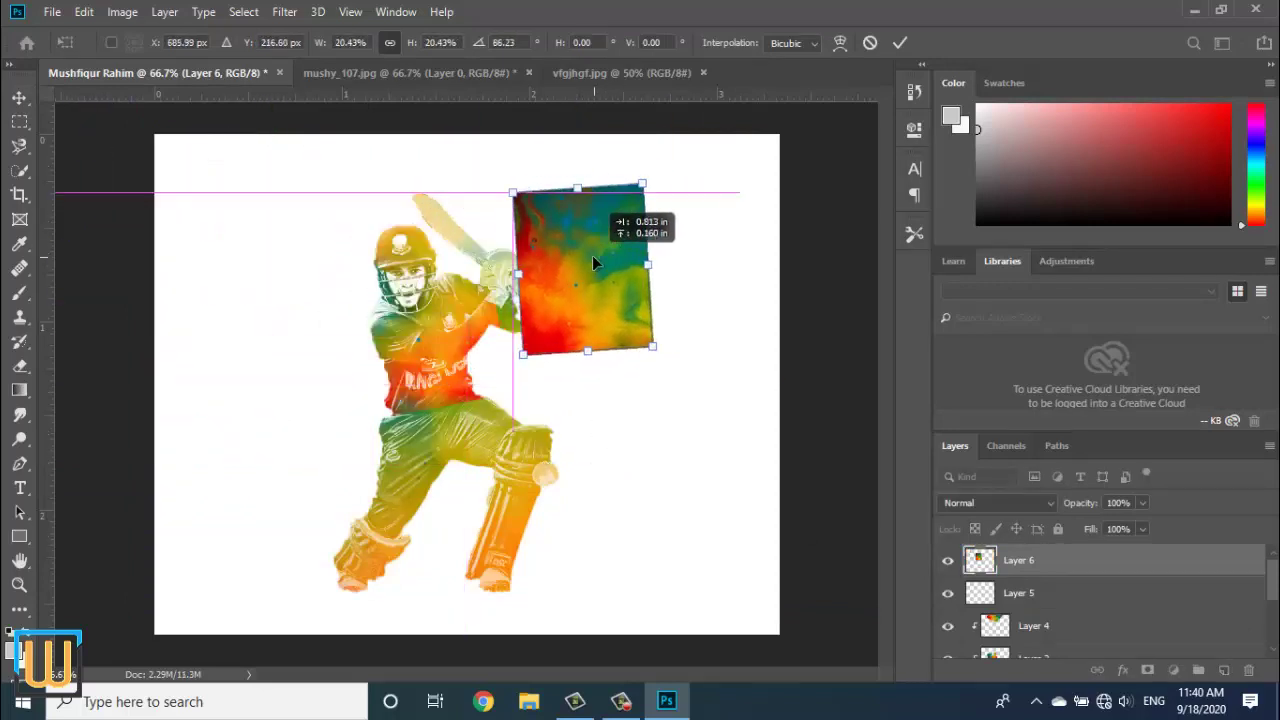
left_click_drag(714, 214, 700, 330)
mouse_move(591, 263)
left_mouse_down()
mouse_move(626, 307)
mouse_move(614, 294)
left_mouse_up()
left_click(900, 42)
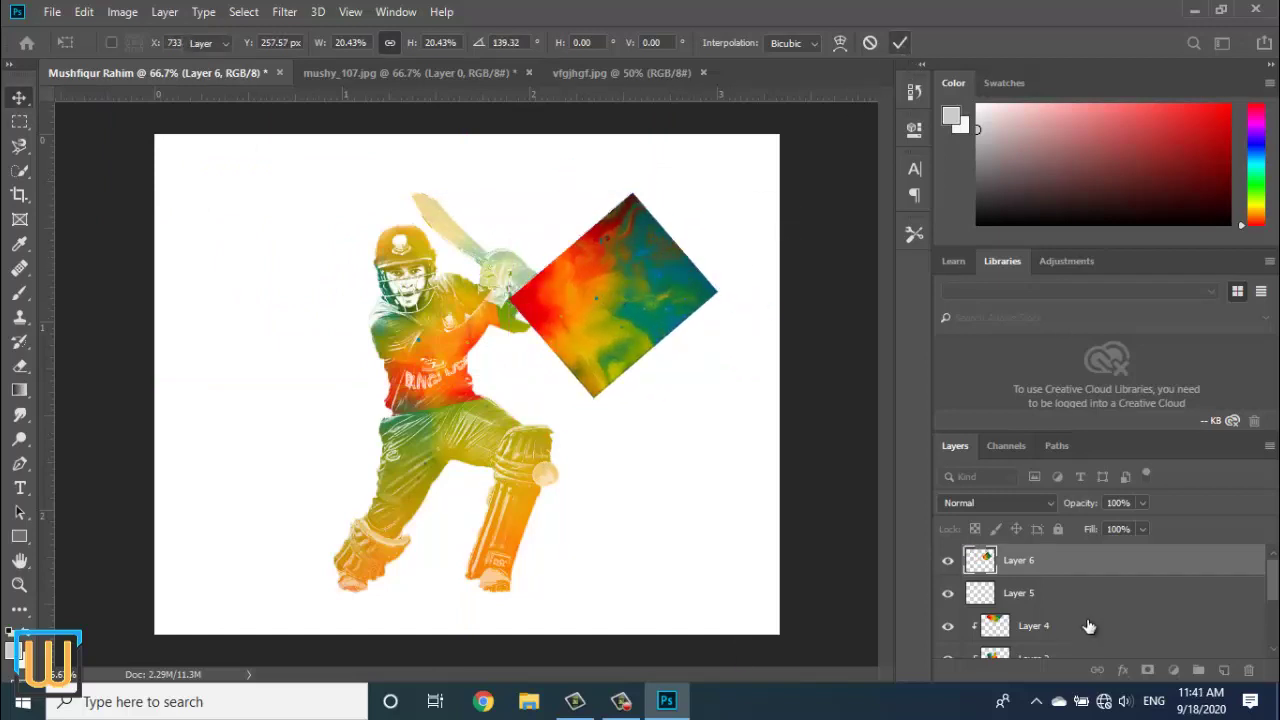
- Clip Layer 6 to the splatter, readjust its rotation, and make it slightly more transparent
right_click(1047, 561)
left_click(860, 360)
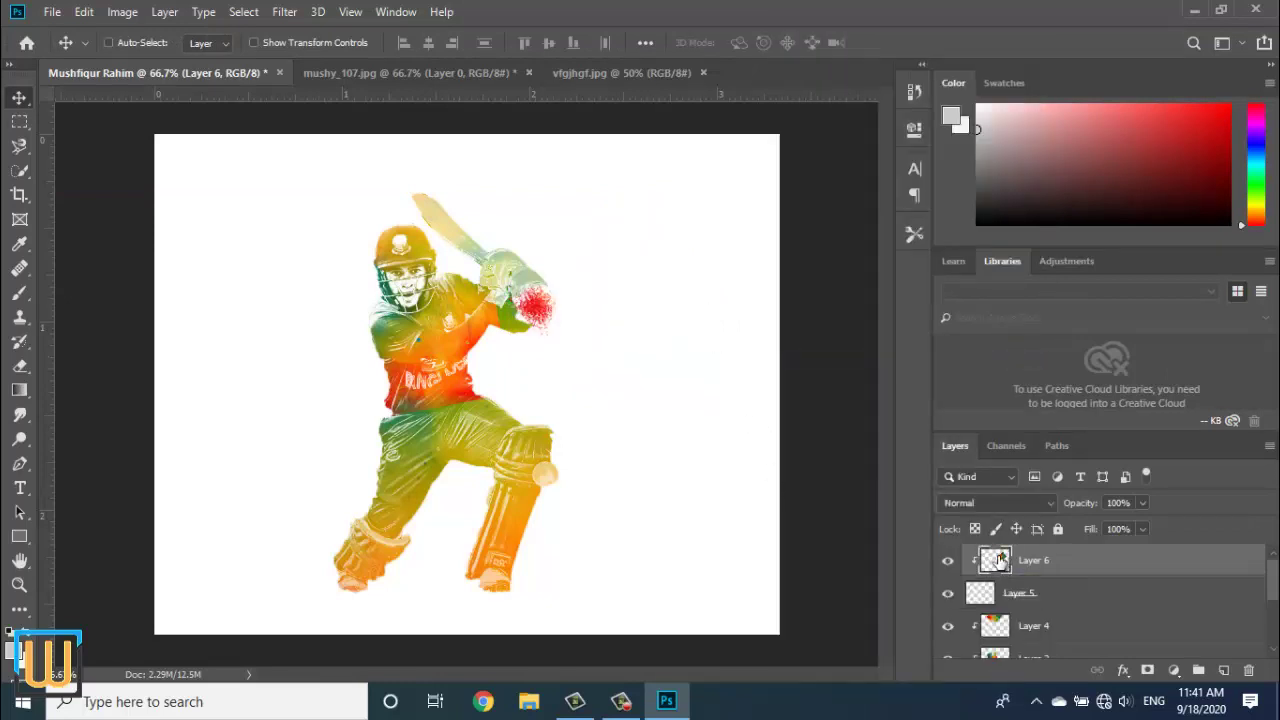
key("ctrl+alt+g")
key("ctrl+t")
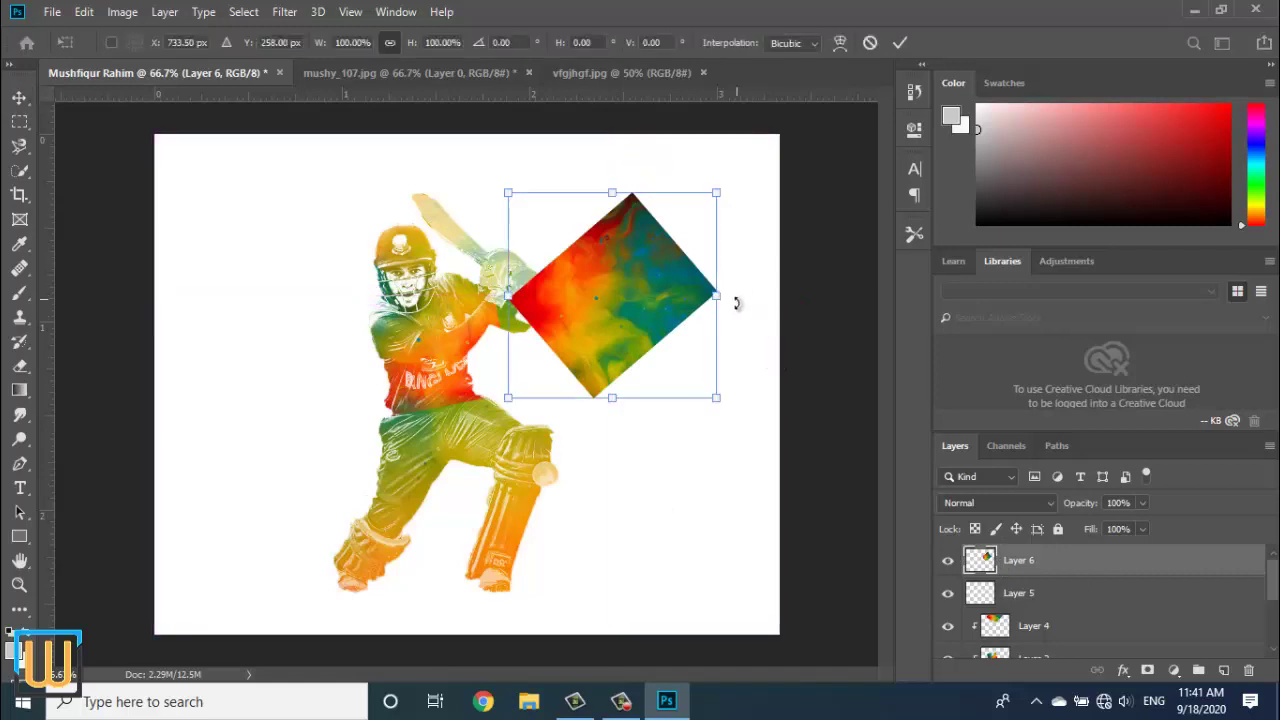
mouse_move(737, 300)
left_mouse_down()
mouse_move(660, 340)
mouse_move(623, 324)
left_mouse_up()
left_click(899, 43)
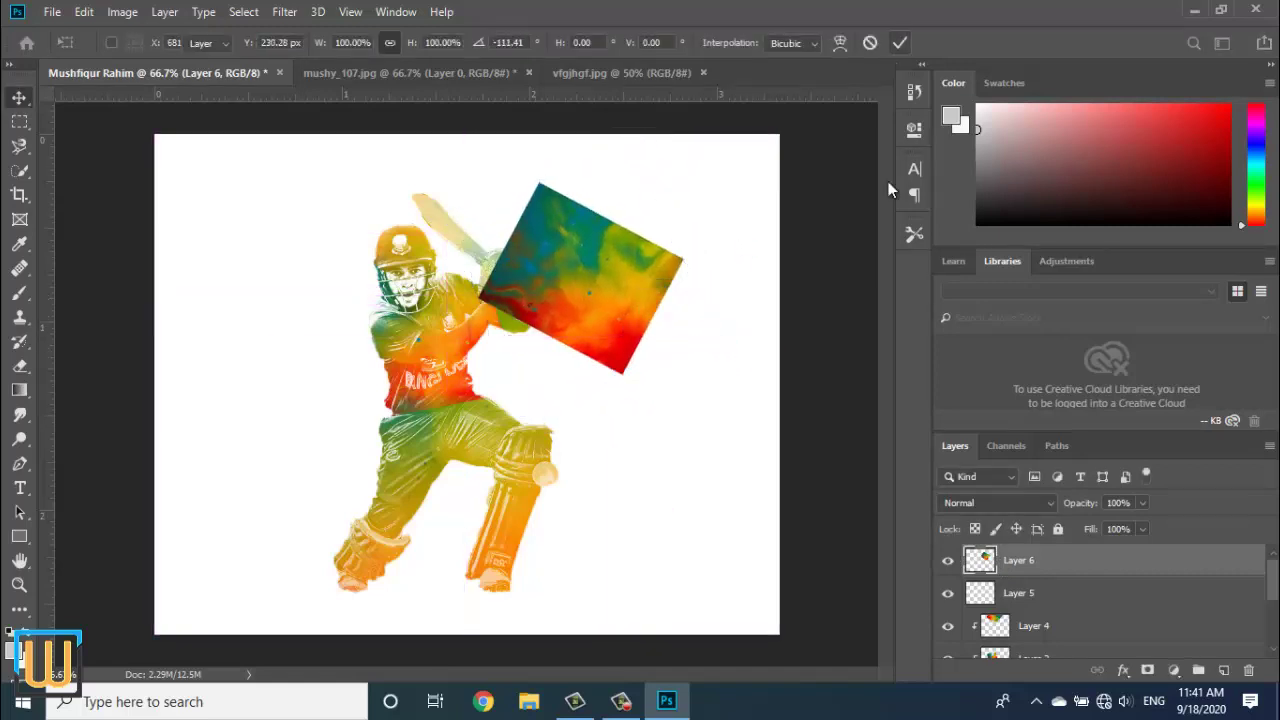
right_click(1086, 563)
left_click(907, 363)
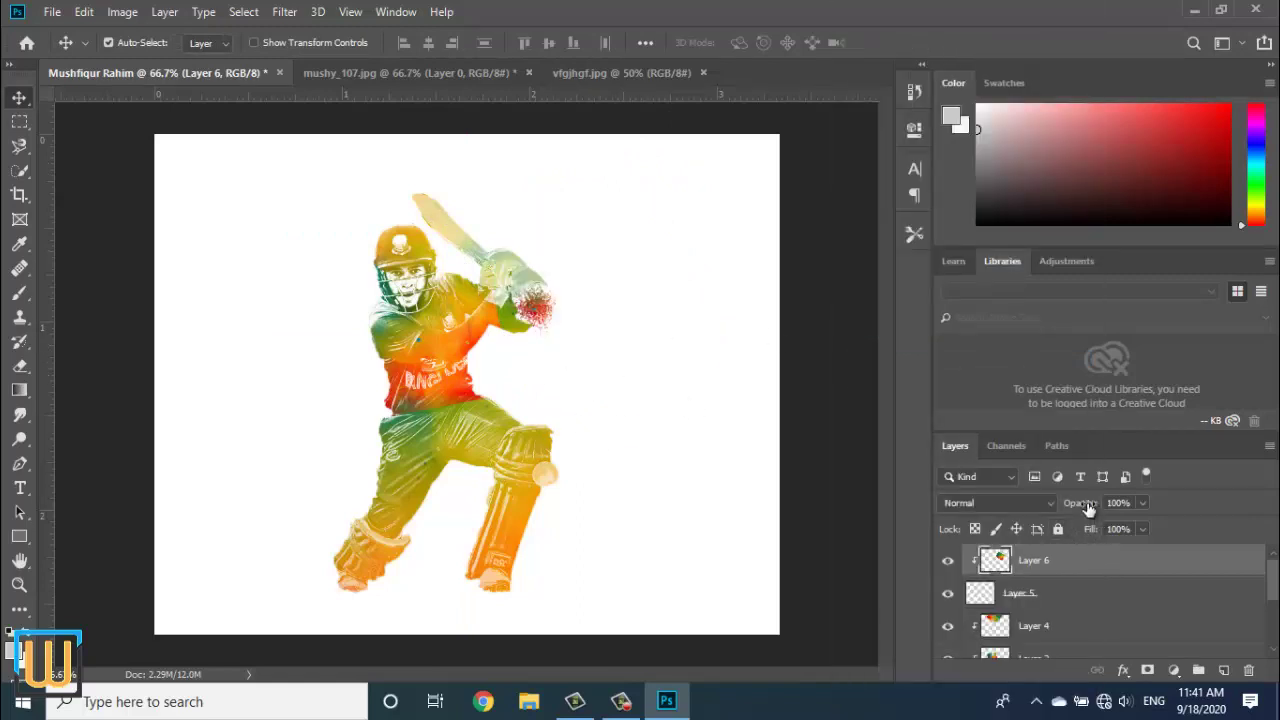
mouse_move(1087, 508)
left_mouse_down()
mouse_move(1065, 514)
mouse_move(1100, 508)
left_mouse_up()
- Apply a Gaussian Blur of 26.3 pixels radius to Layer 6
left_click(284, 11)
mouse_move(295, 224)
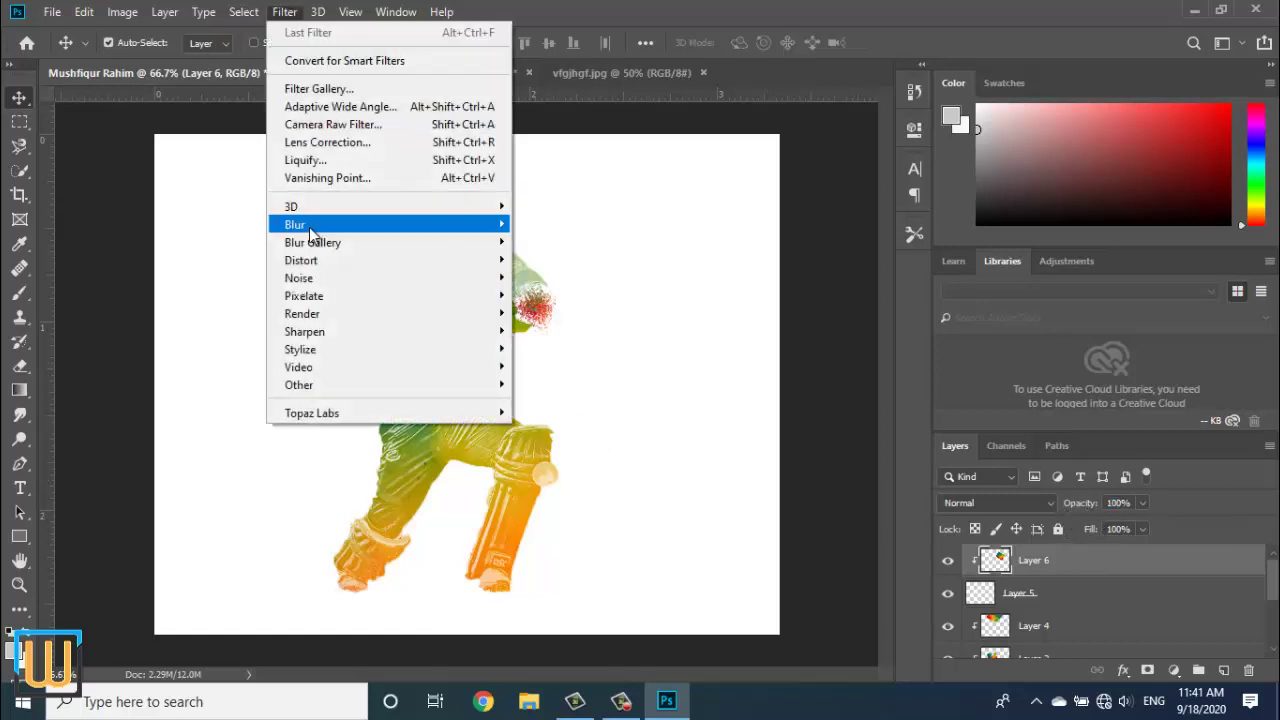
left_click(585, 294)
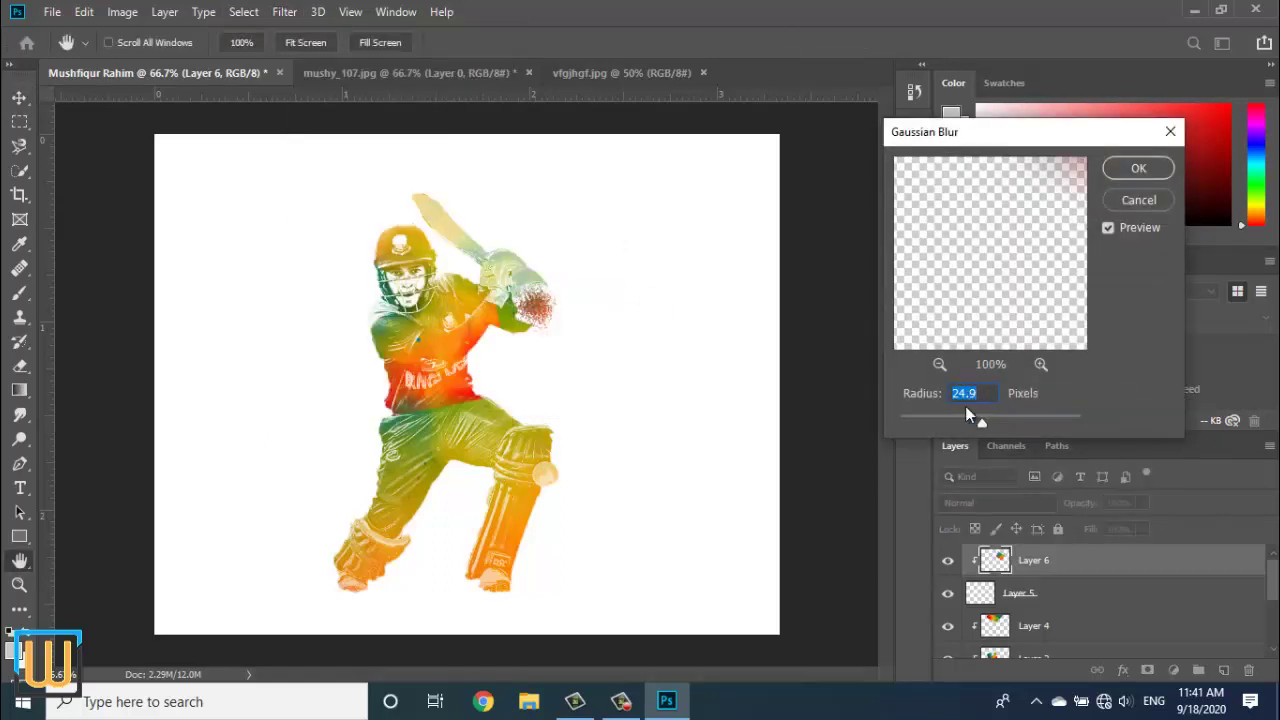
mouse_move(967, 414)
left_mouse_down()
mouse_move(1029, 420)
mouse_move(980, 416)
mouse_move(996, 419)
left_mouse_up()
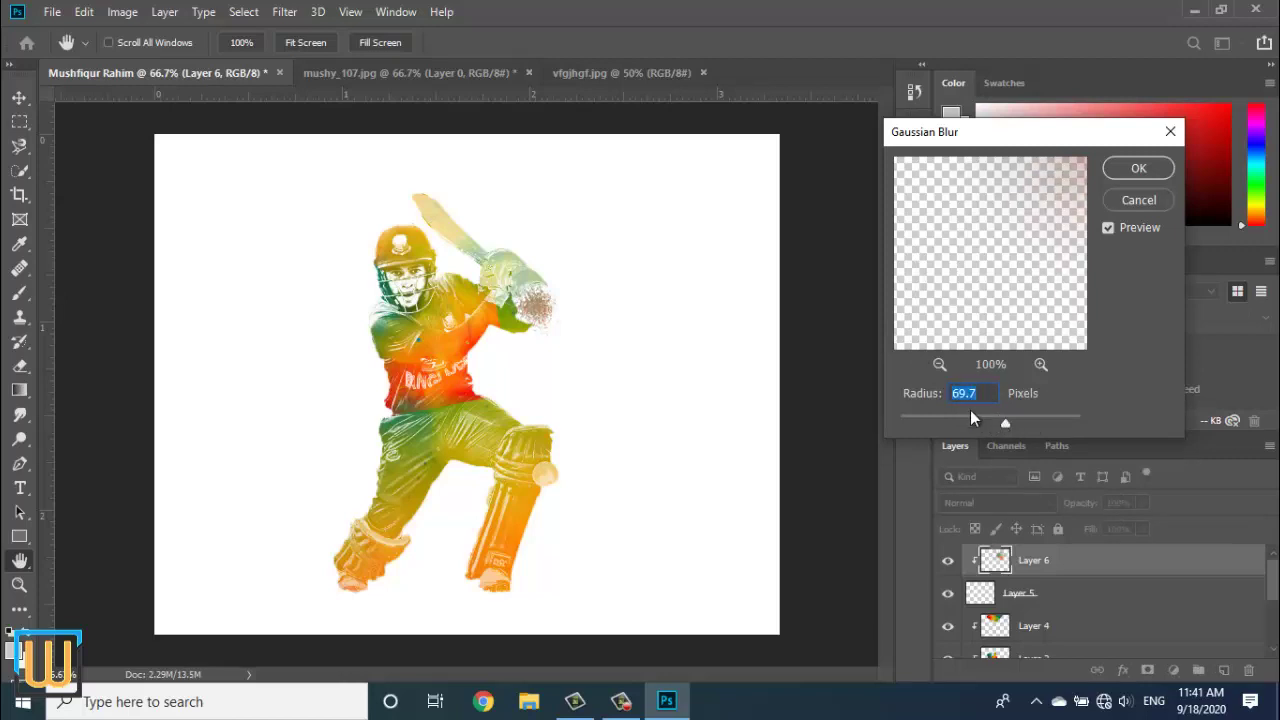
left_click(977, 416)
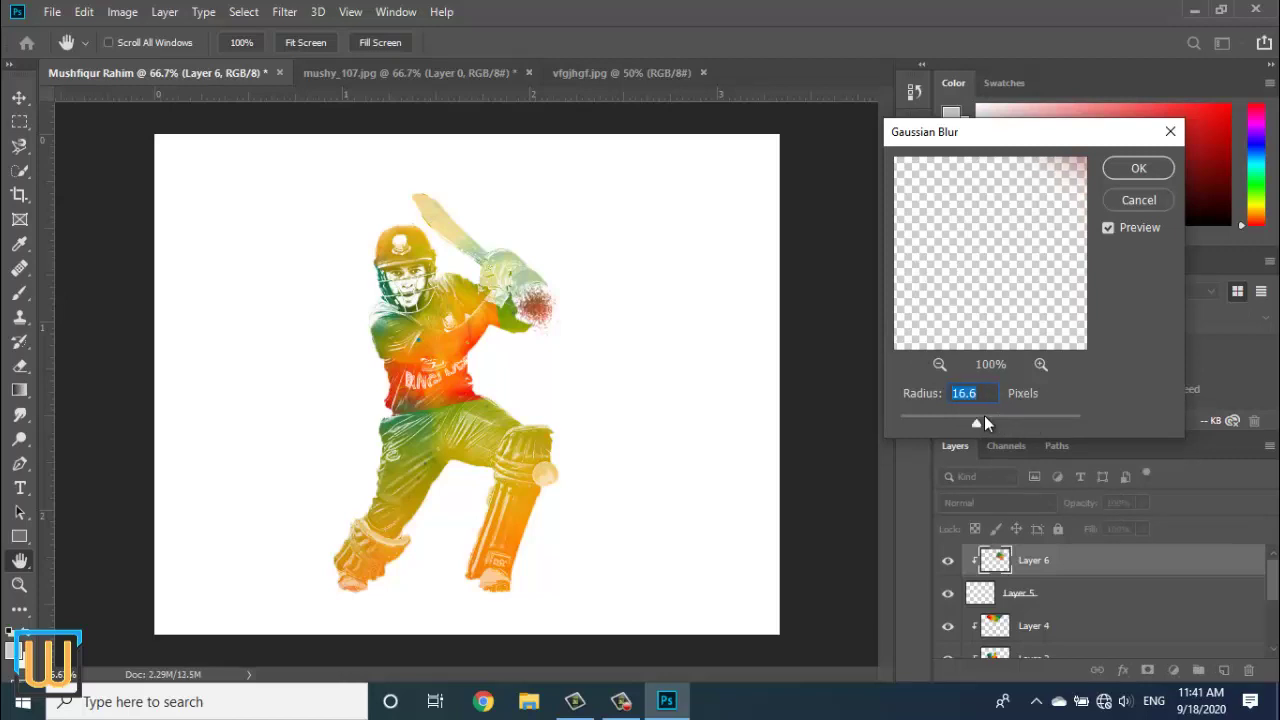
left_click_drag(984, 416, 994, 418)
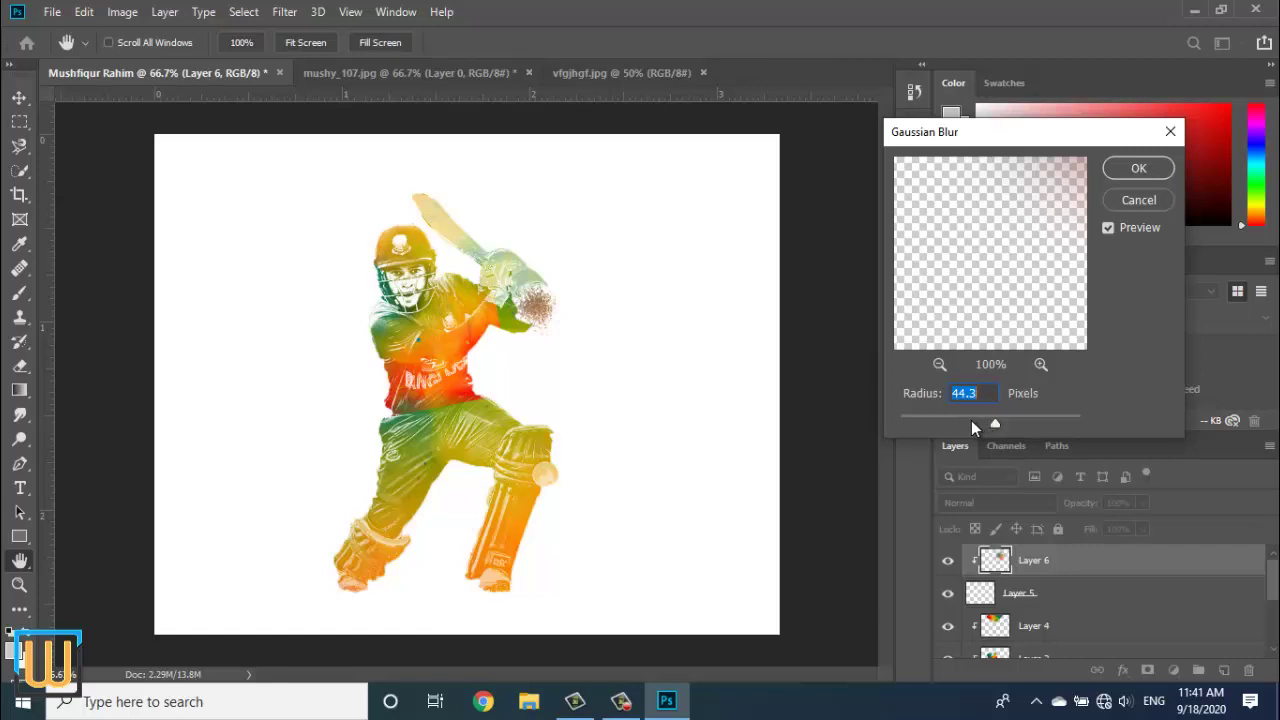
left_click(959, 418)
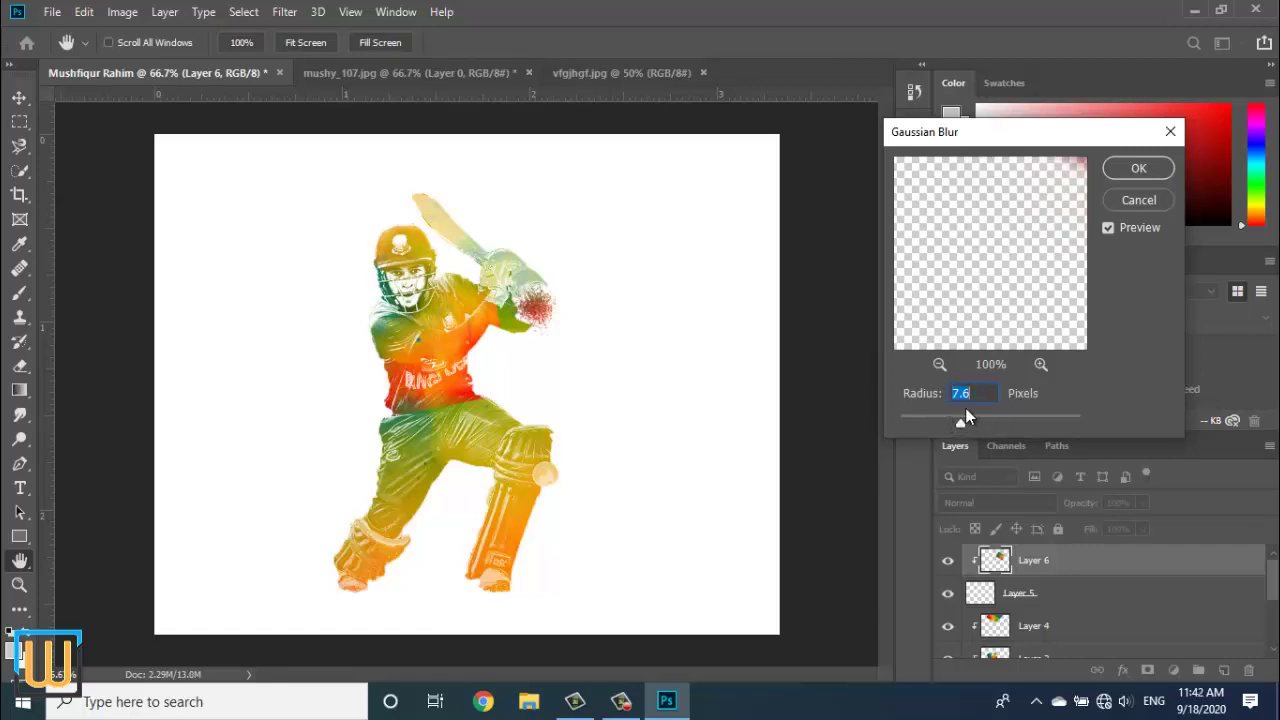
left_click_drag(974, 418, 983, 418)
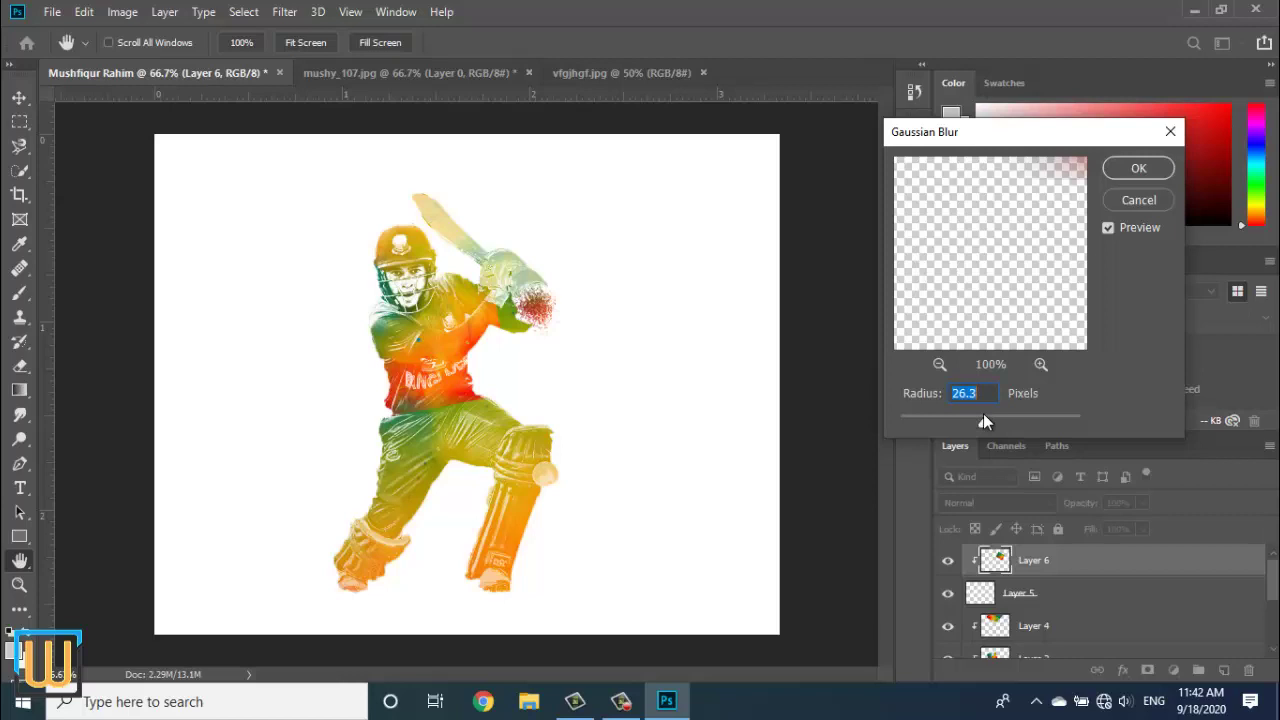
left_click(1138, 168)
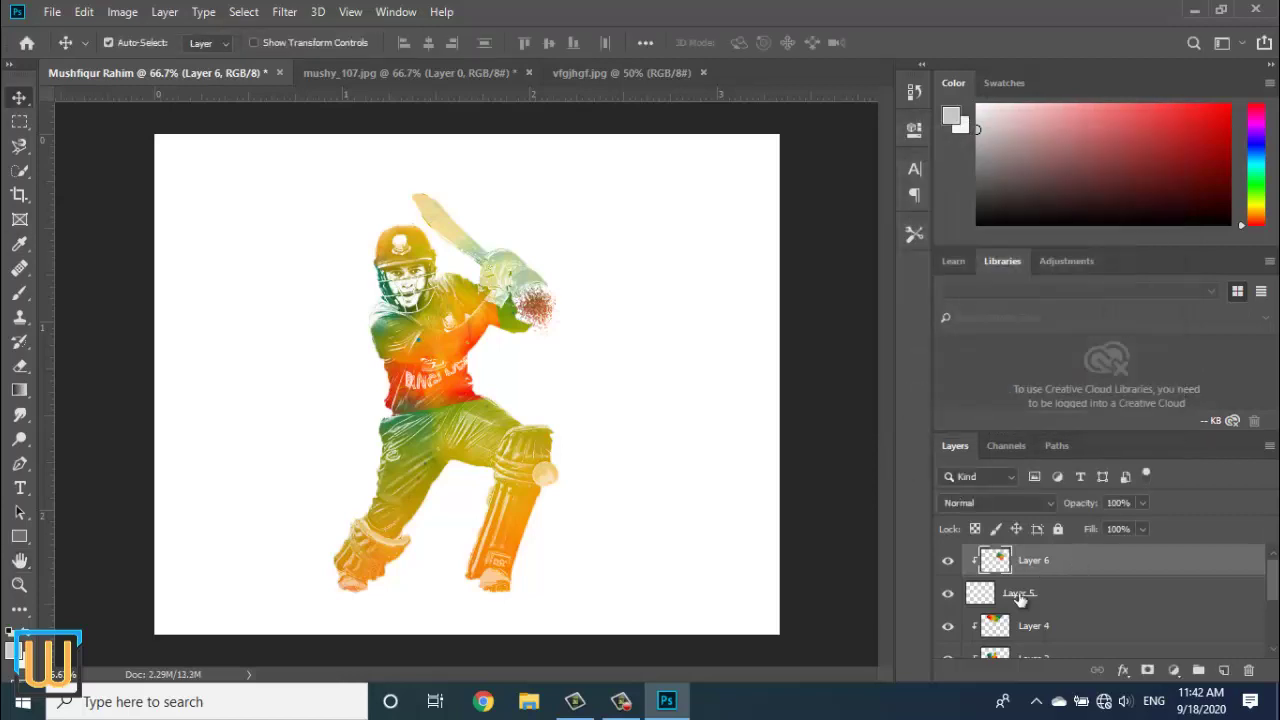
- Merge Layer 6 down into the Layer 5 splatter
left_click(946, 597)
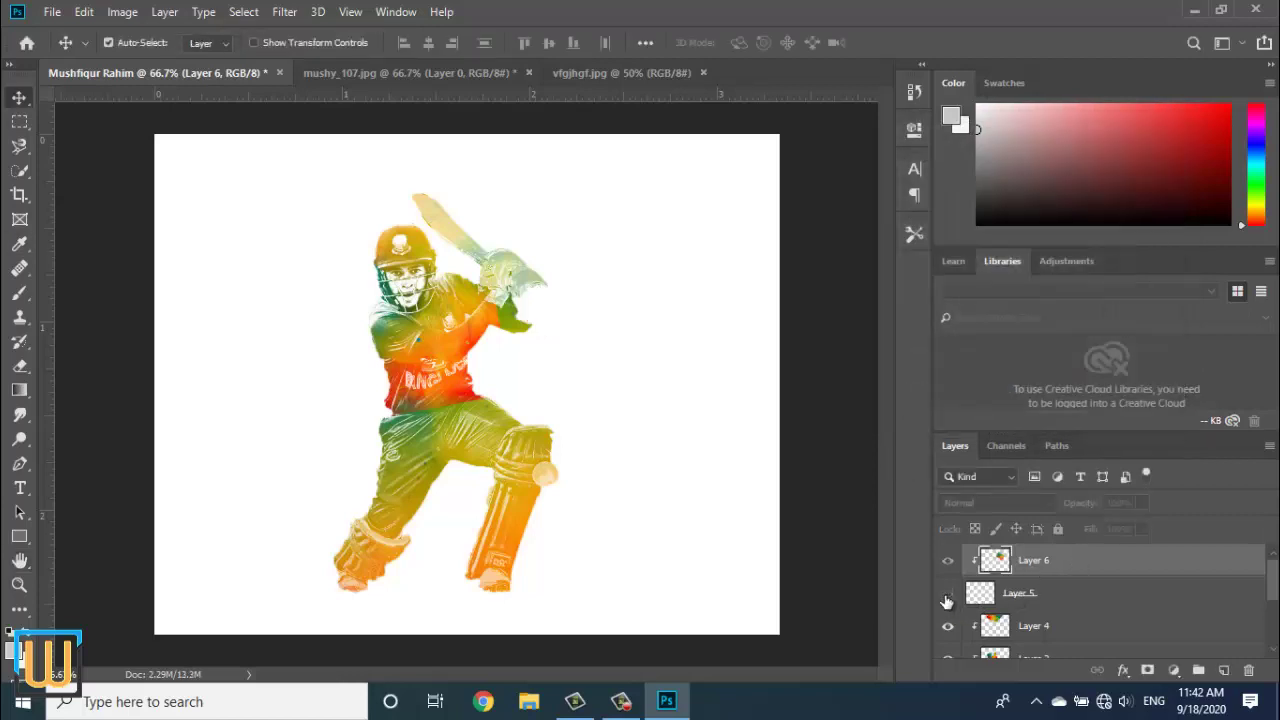
left_click(1081, 597)
left_click(1080, 564)
right_click(1080, 564)
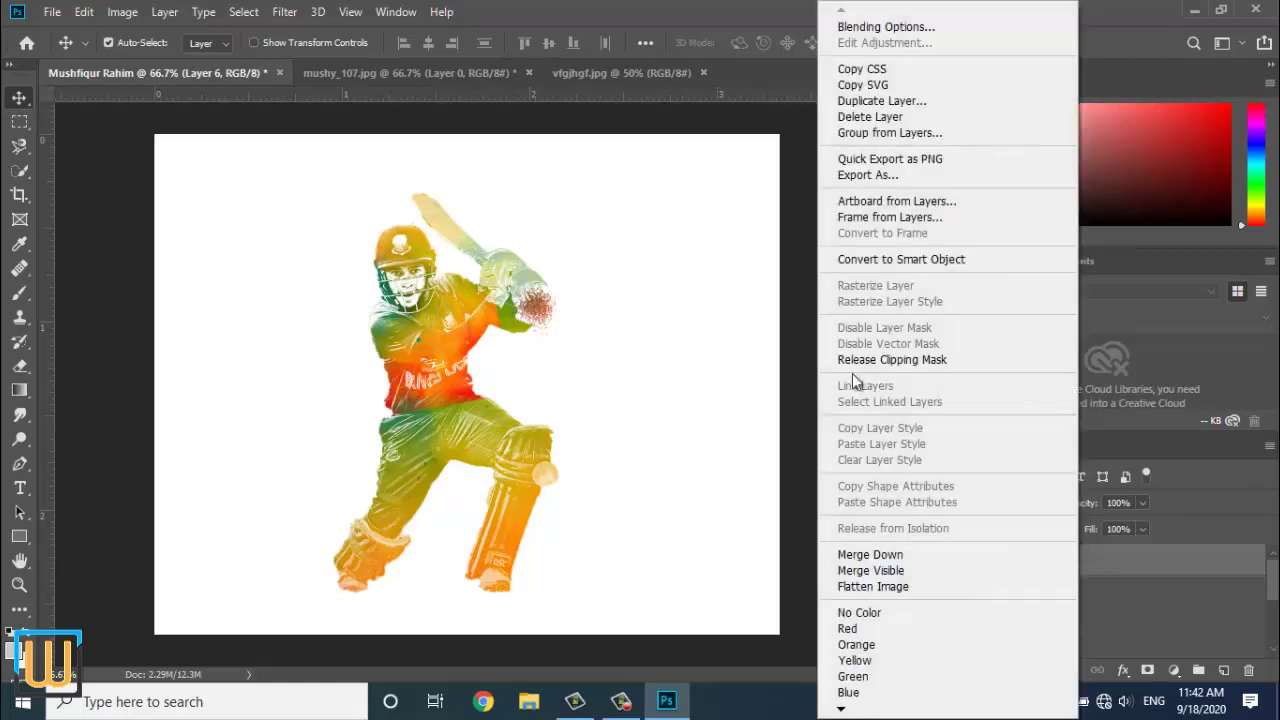
left_click(870, 555)
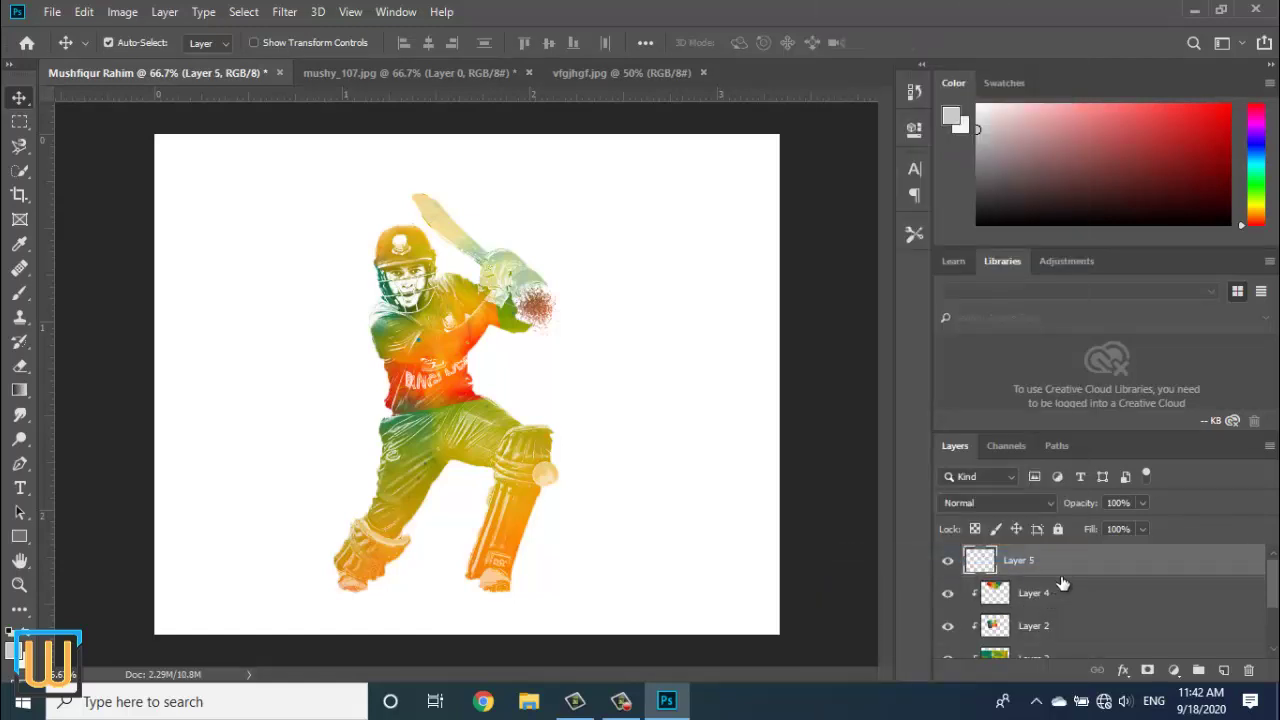
- Convert Layer 5 to a smart object and rasterize it back to pixels
right_click(1061, 570)
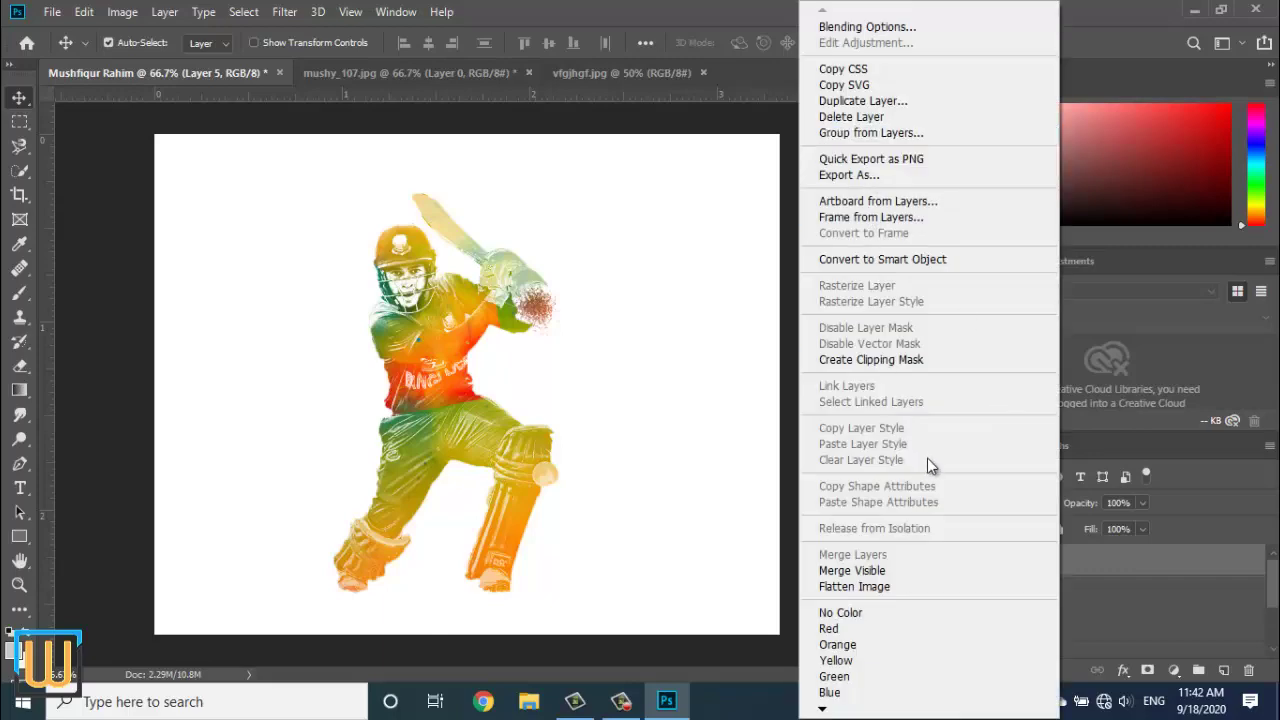
left_click(1120, 561)
right_click(1120, 561)
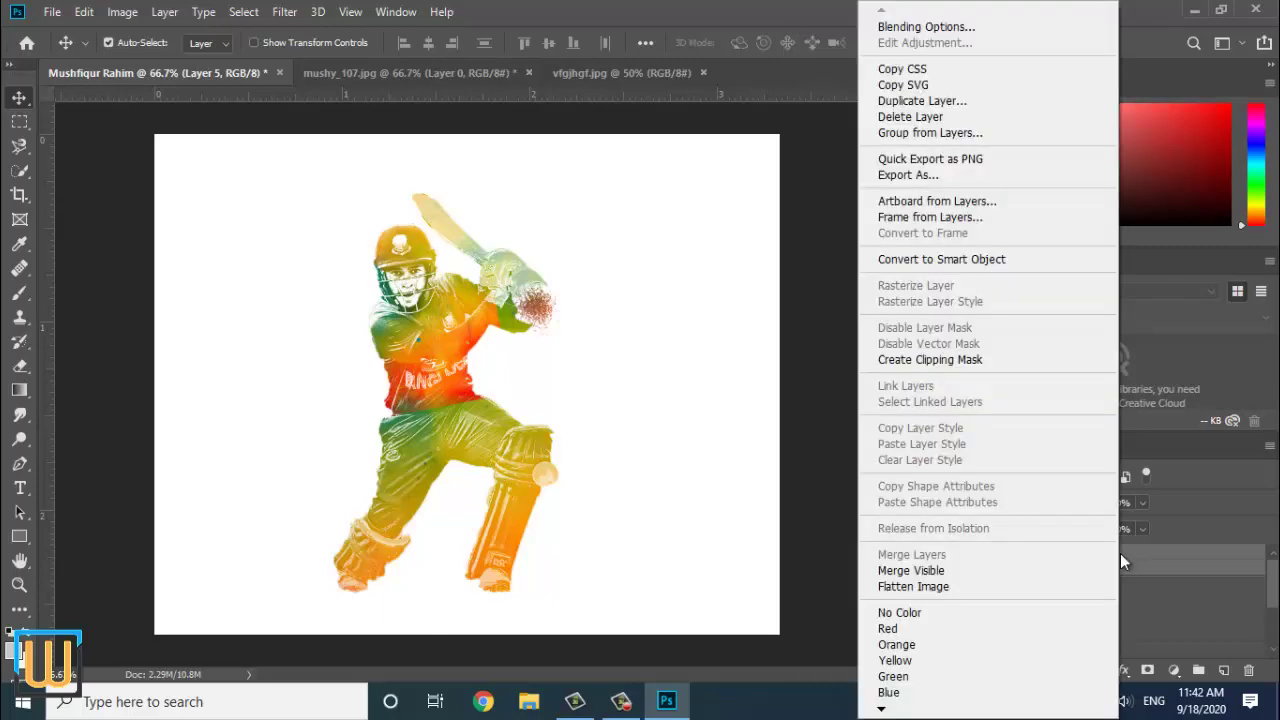
left_click(1140, 561)
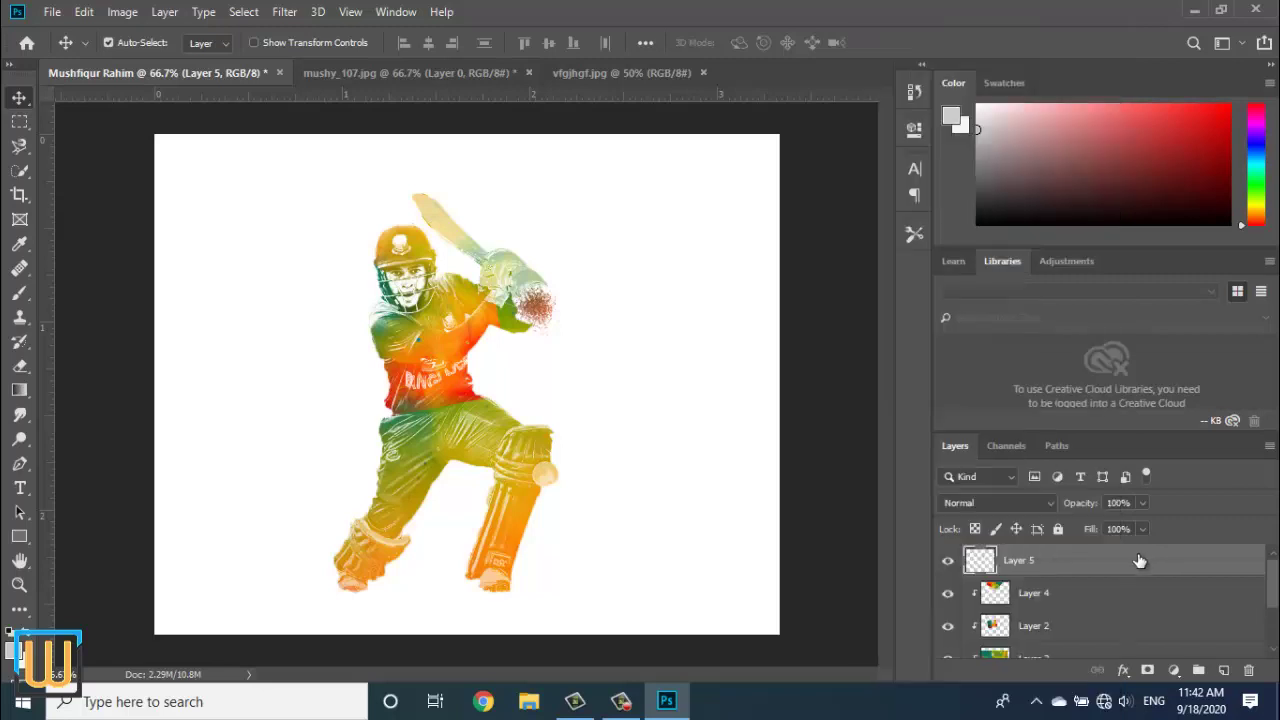
left_click(947, 561)
right_click(1066, 561)
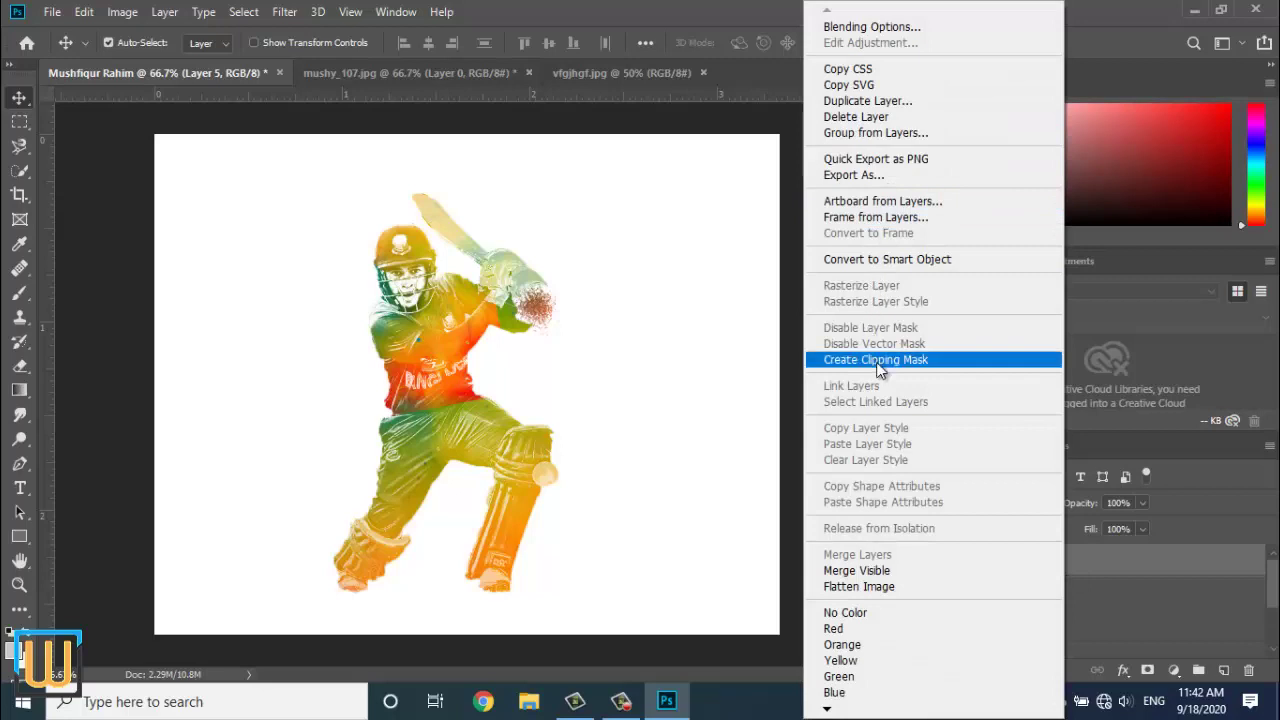
left_click(860, 262)
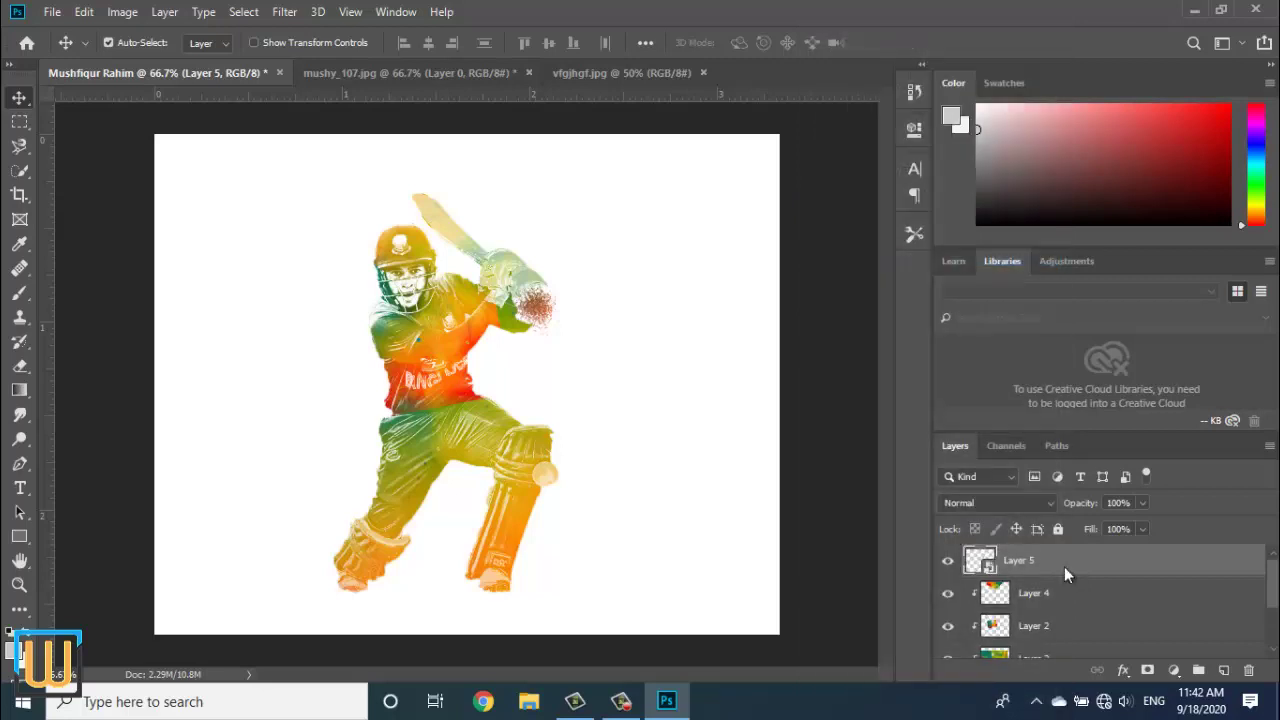
right_click(1064, 566)
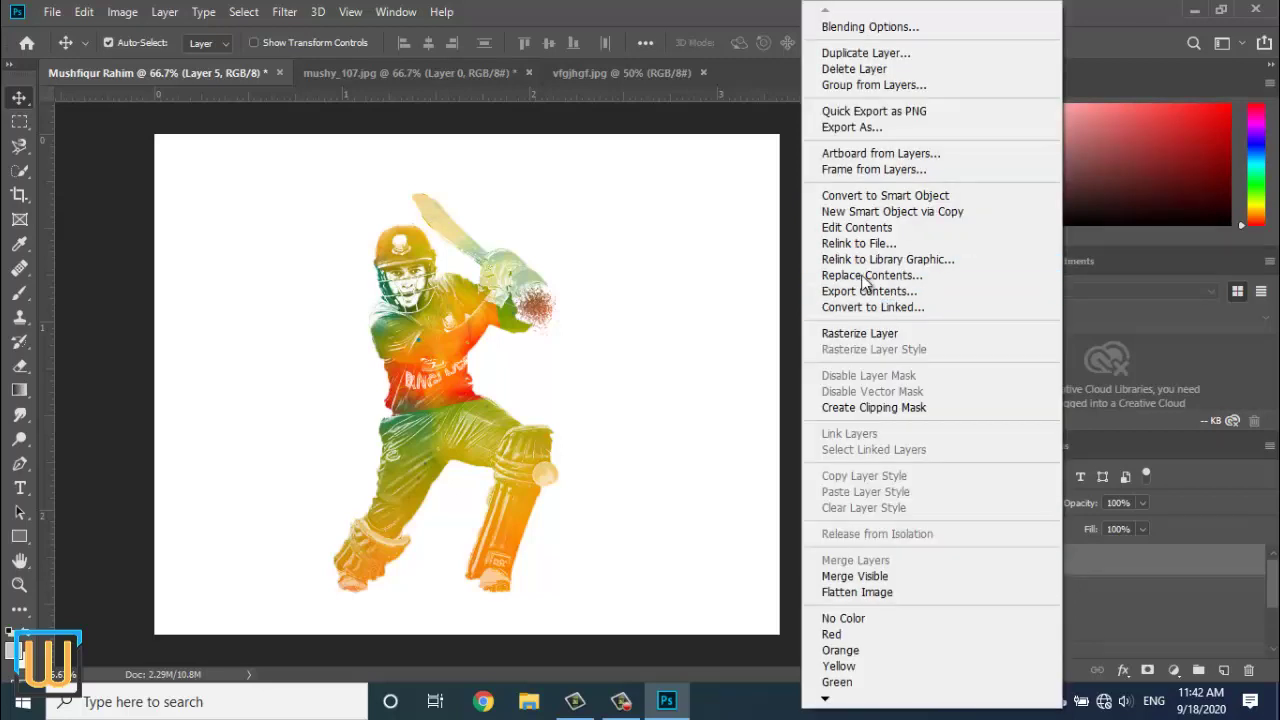
left_click(855, 335)
right_click(1070, 563)
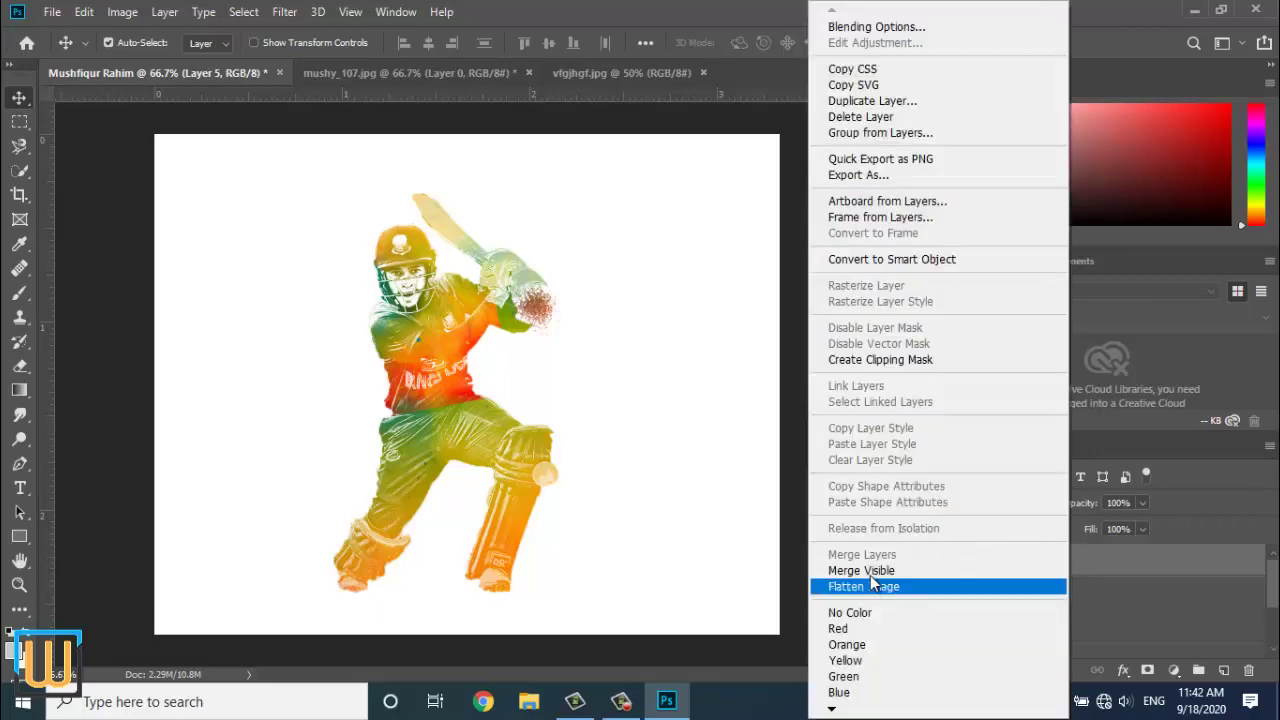
left_click(1115, 569)
- Merge Layers 4, 2, 3 and 5 down into Layer 1
right_click(1075, 602)
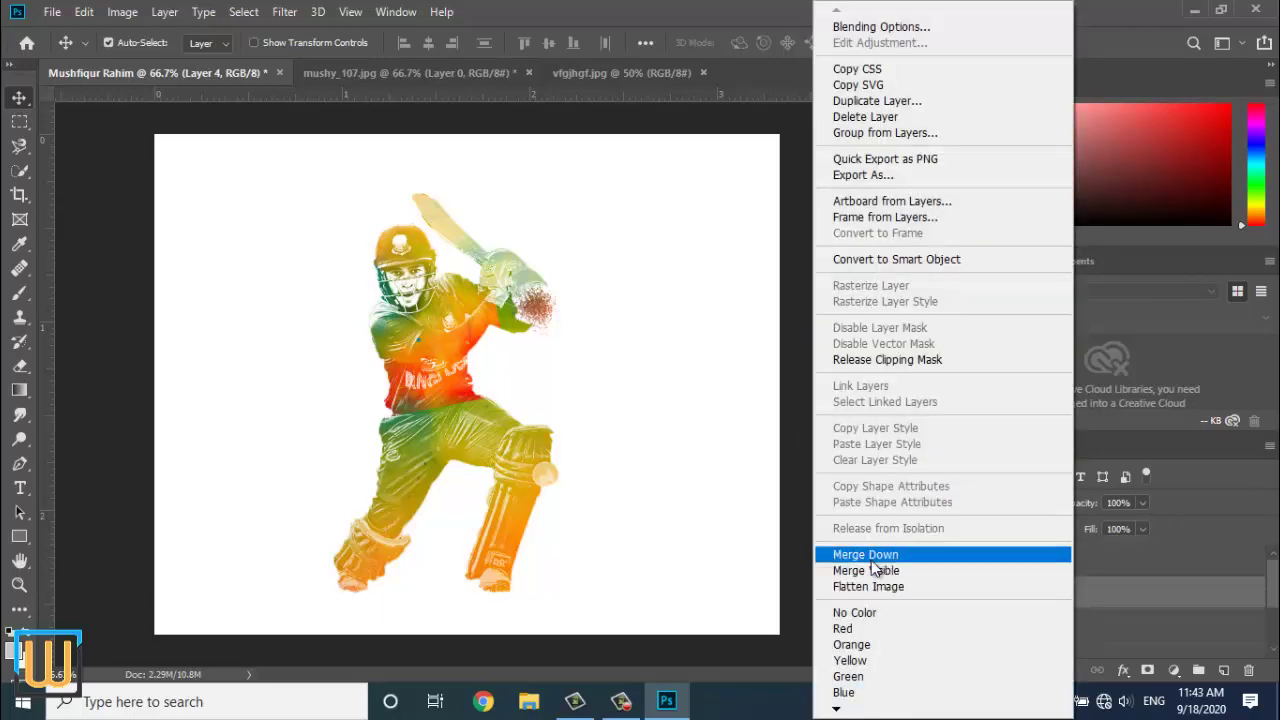
left_click(890, 552)
right_click(1121, 593)
left_click(890, 554)
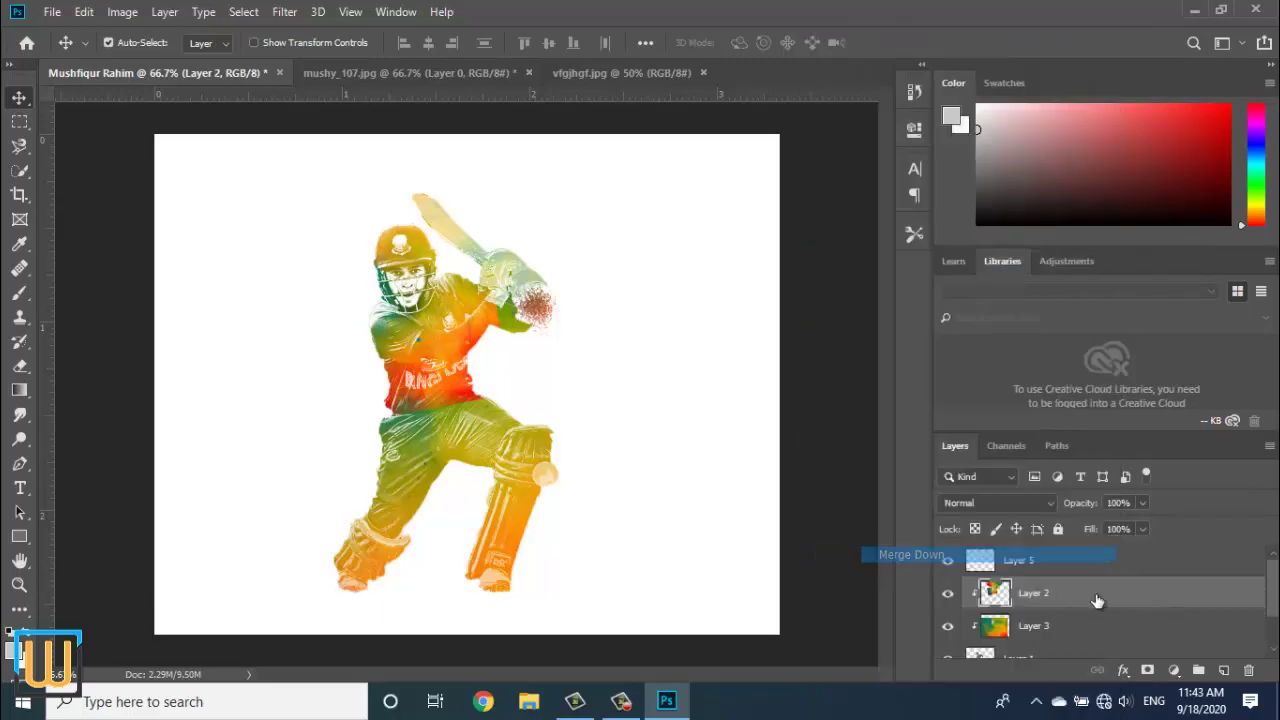
right_click(1071, 592)
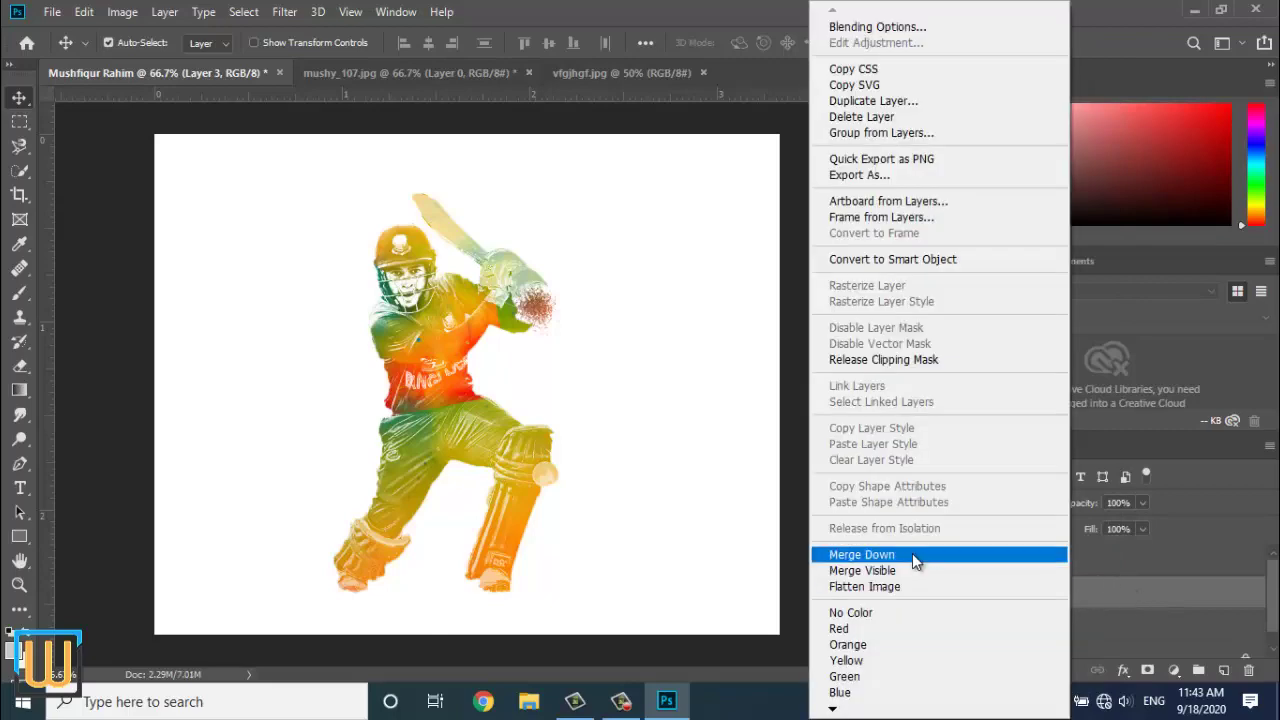
left_click(912, 554)
right_click(1031, 564)
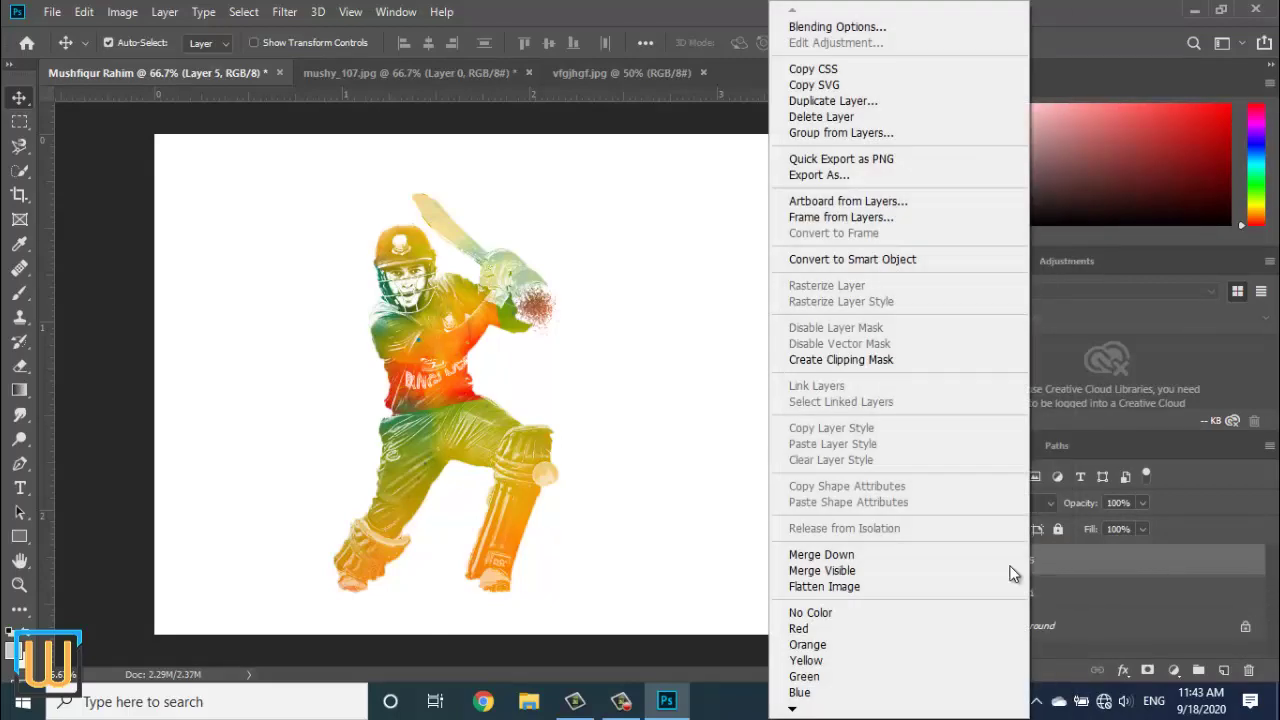
left_click(873, 555)
left_click(948, 561)
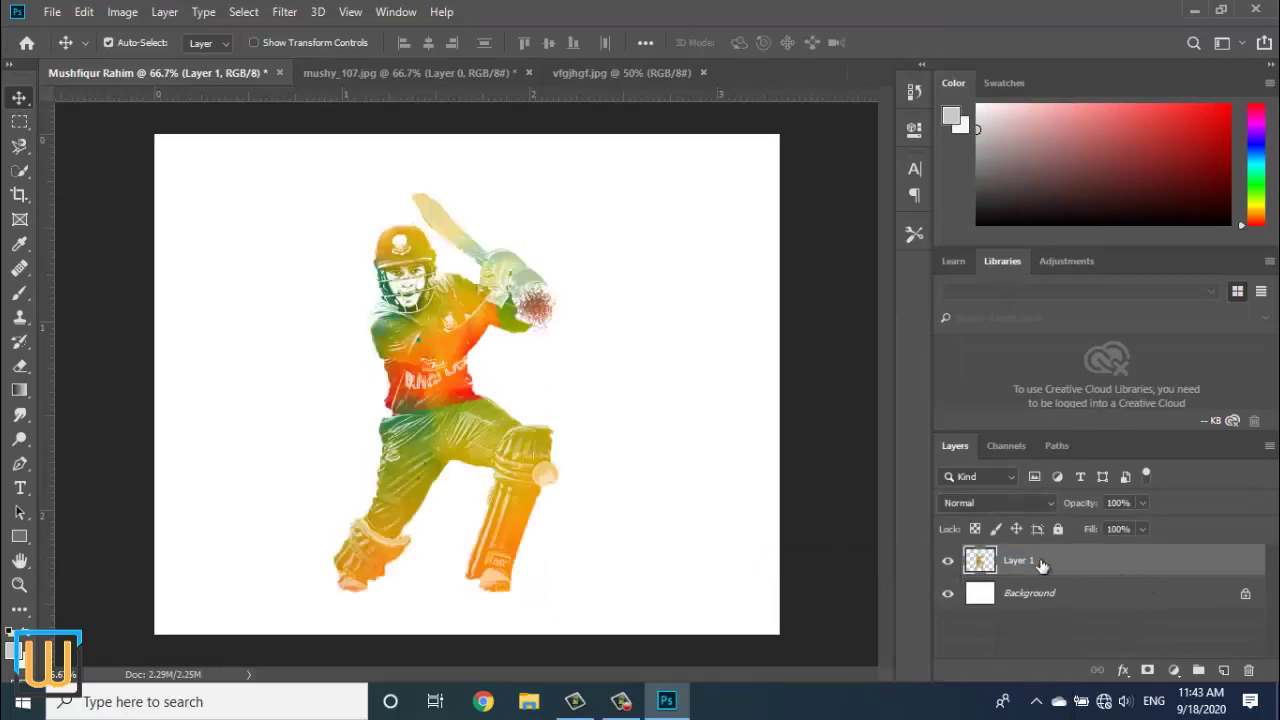
- Add a Color Lookup adjustment layer using the 2Strip.look grade
left_click(1173, 670)
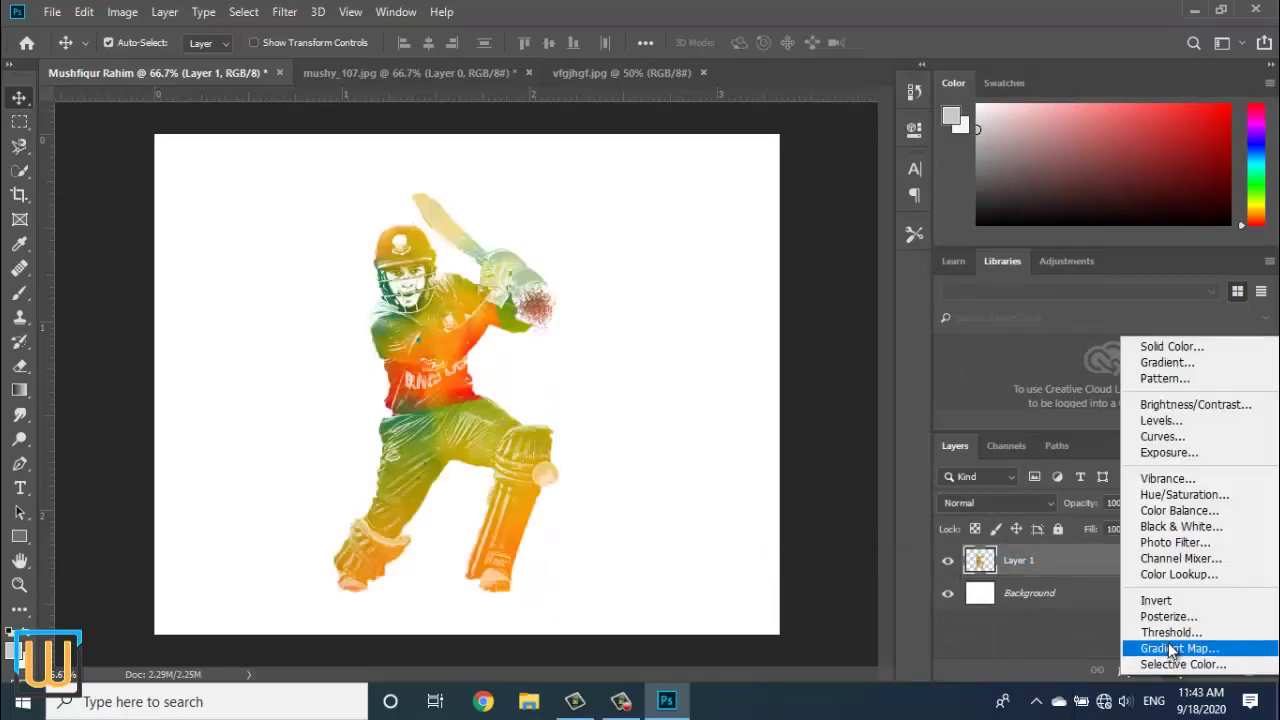
left_click(1167, 575)
left_click(790, 184)
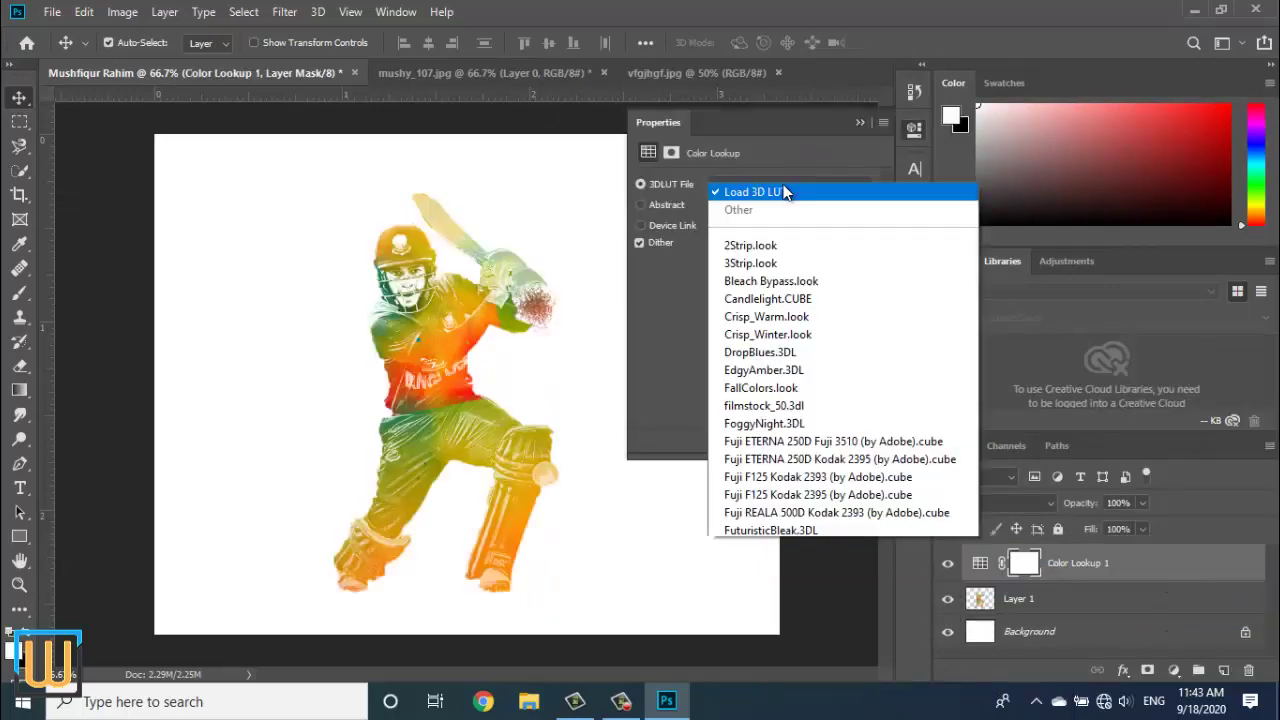
left_click(750, 63)
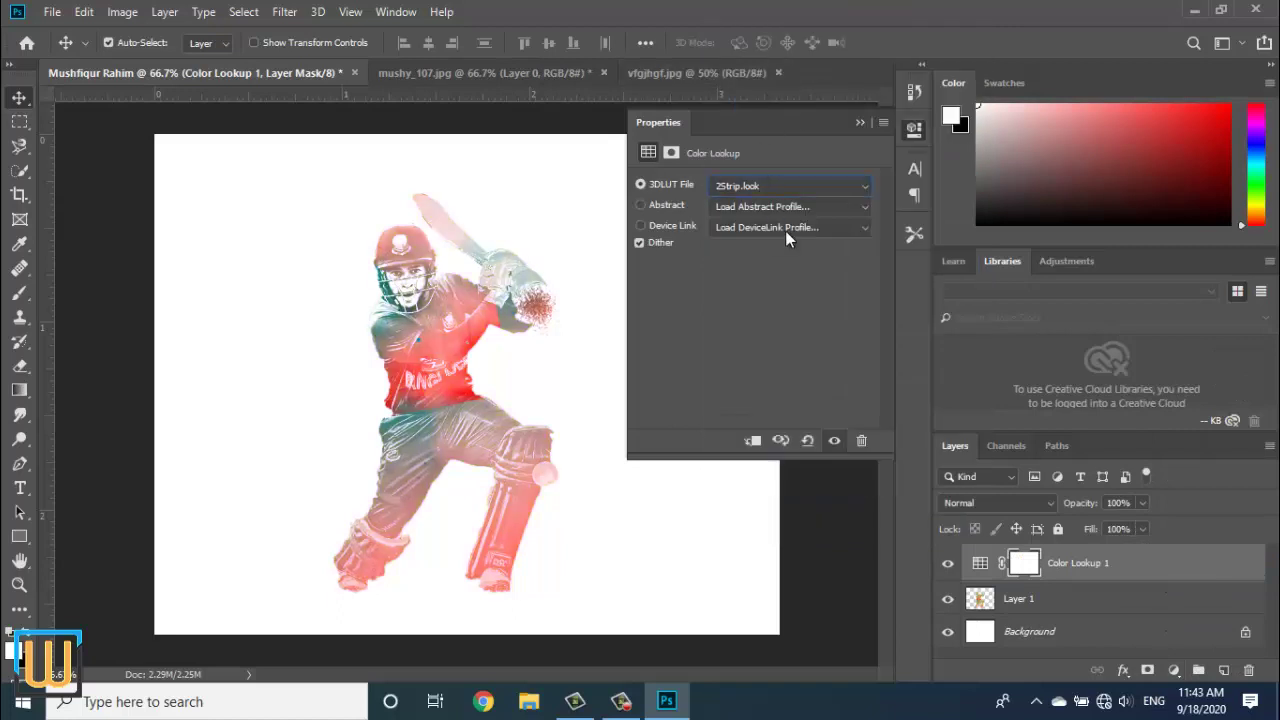
- Preview the lookup tables and settle on the Fuji F125 Kodak 2395 film look
key("Down")
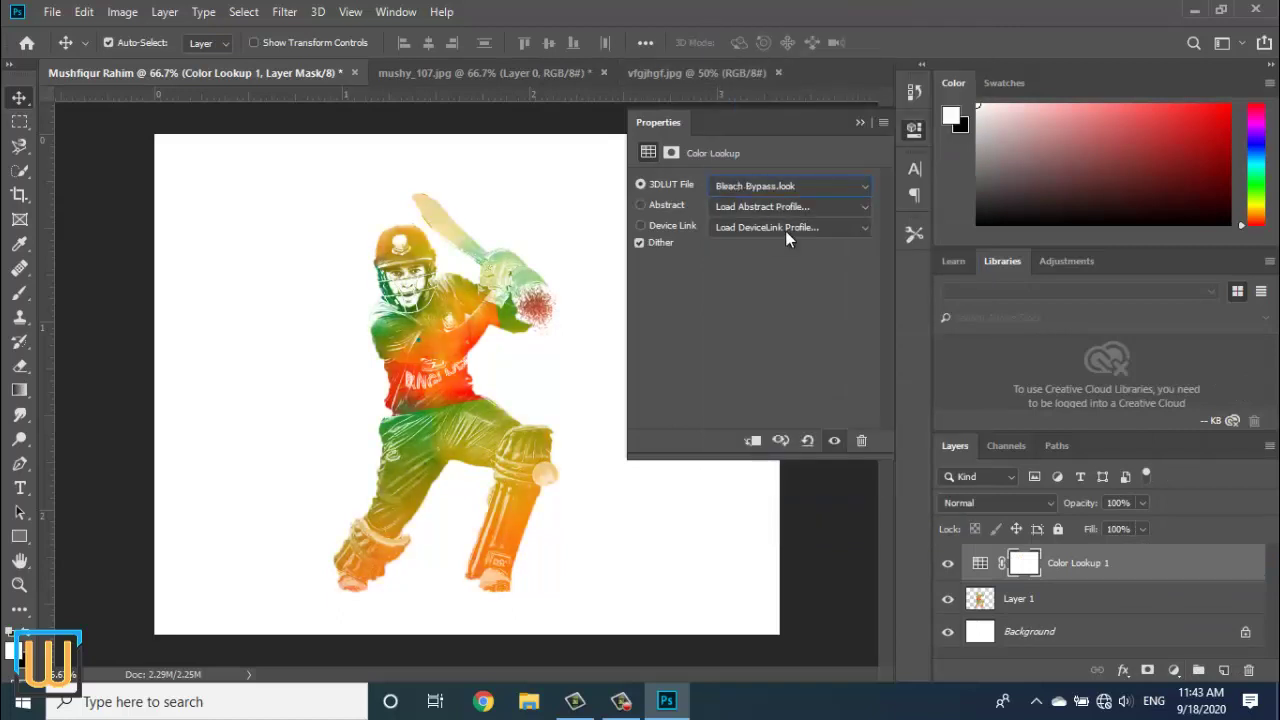
key("Down")
key("Down")
key("Up")
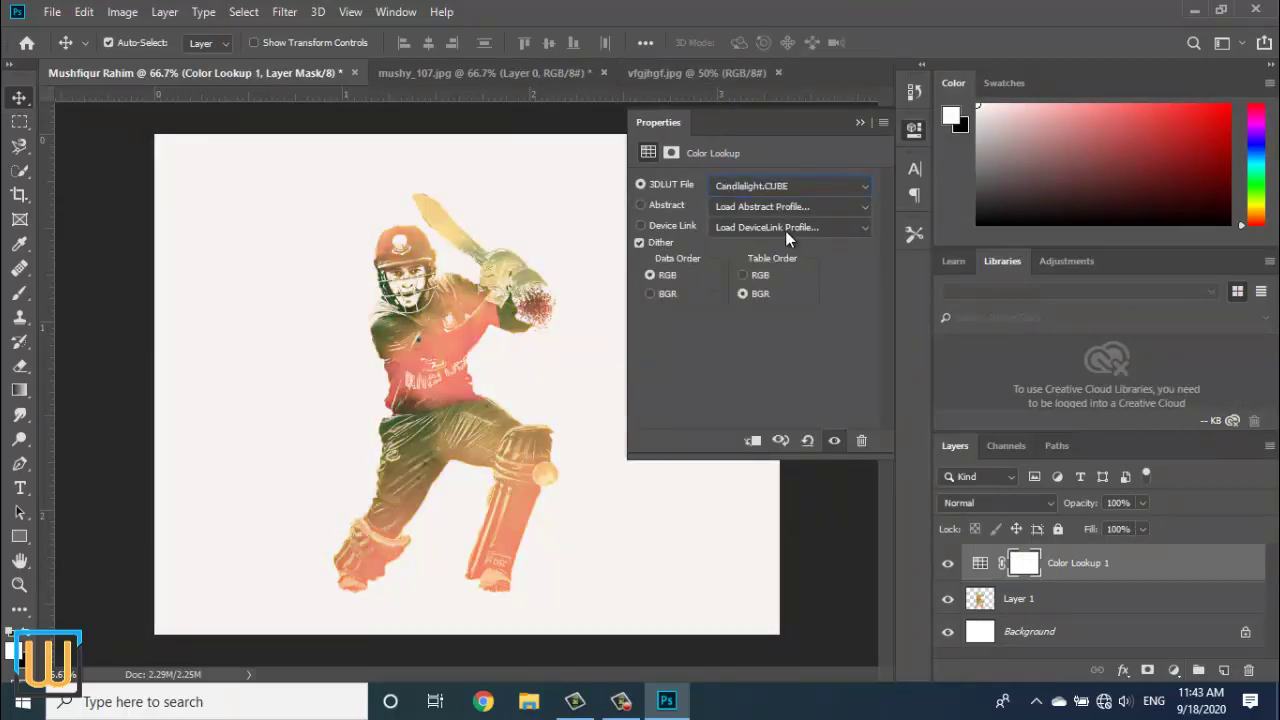
key("Down")
key("Down")
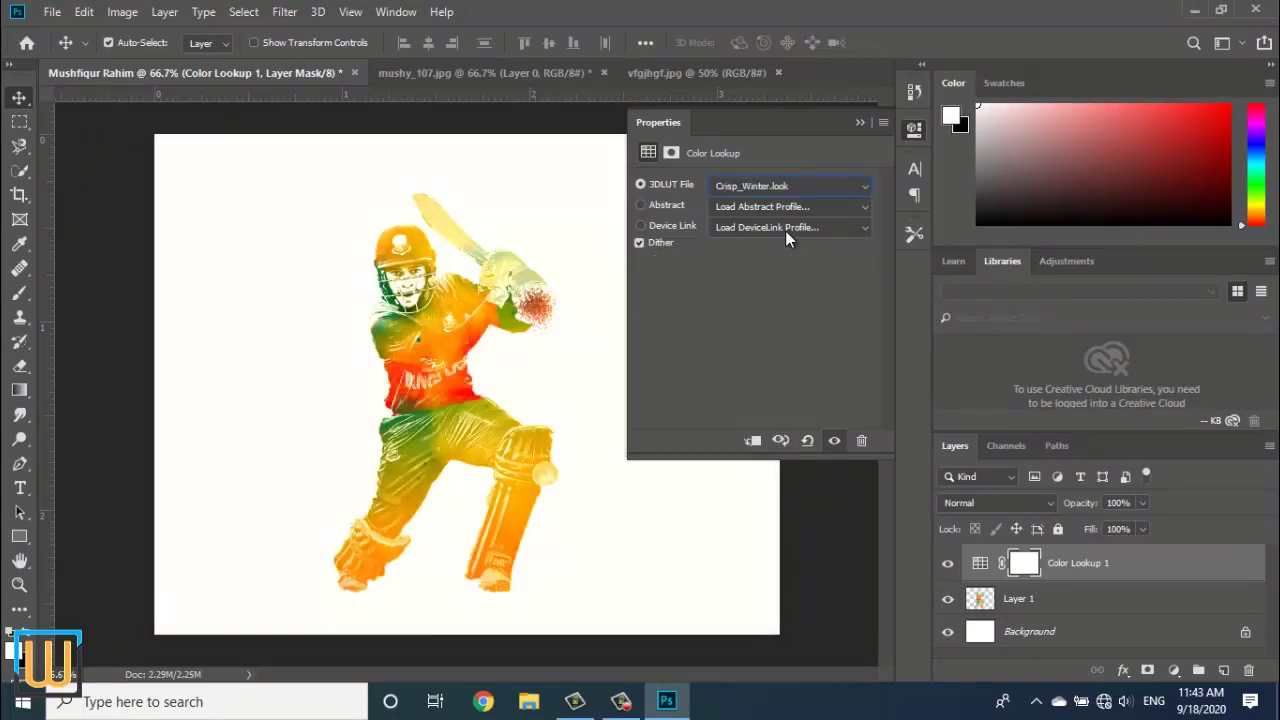
key("Down")
key("Down")
key("Up")
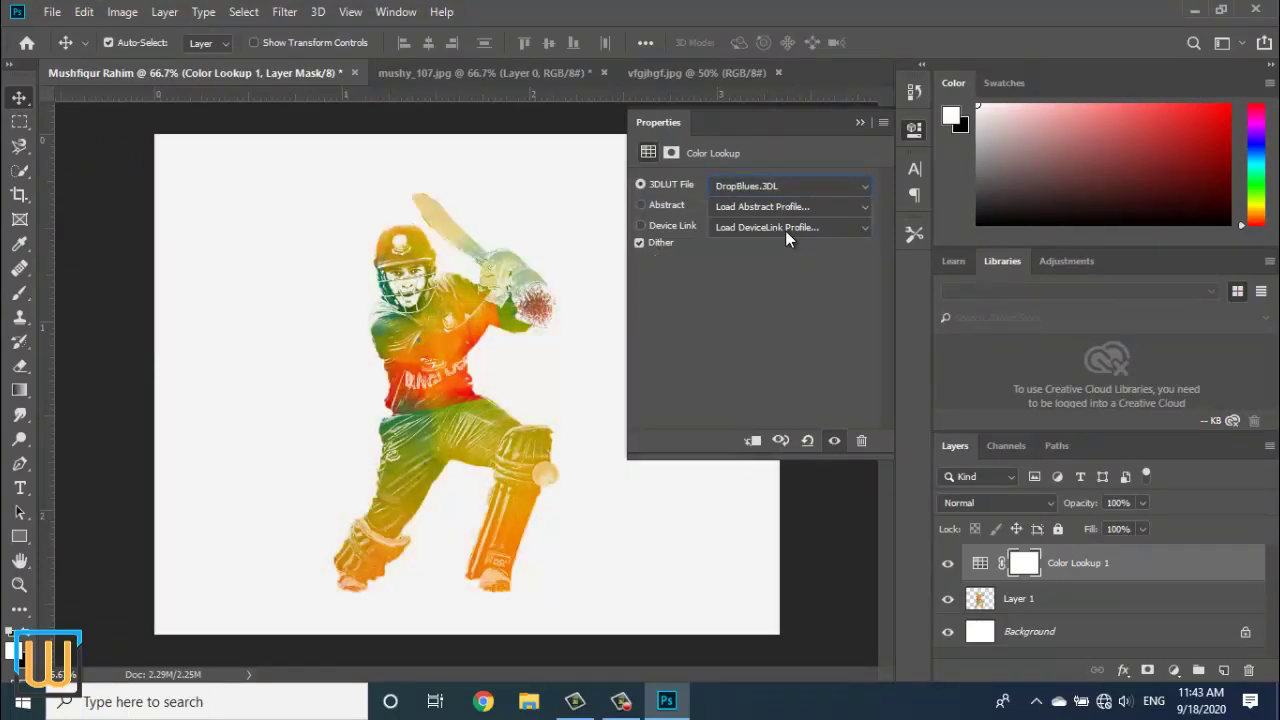
key("Down")
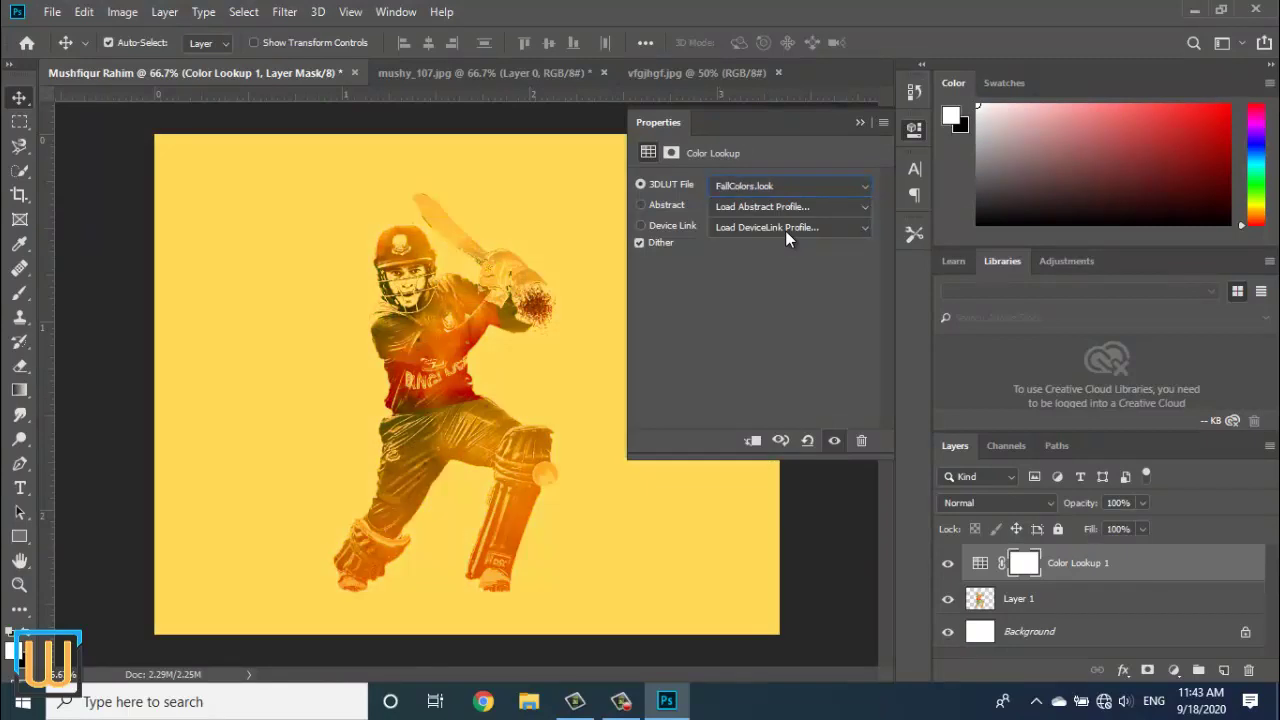
key("Down")
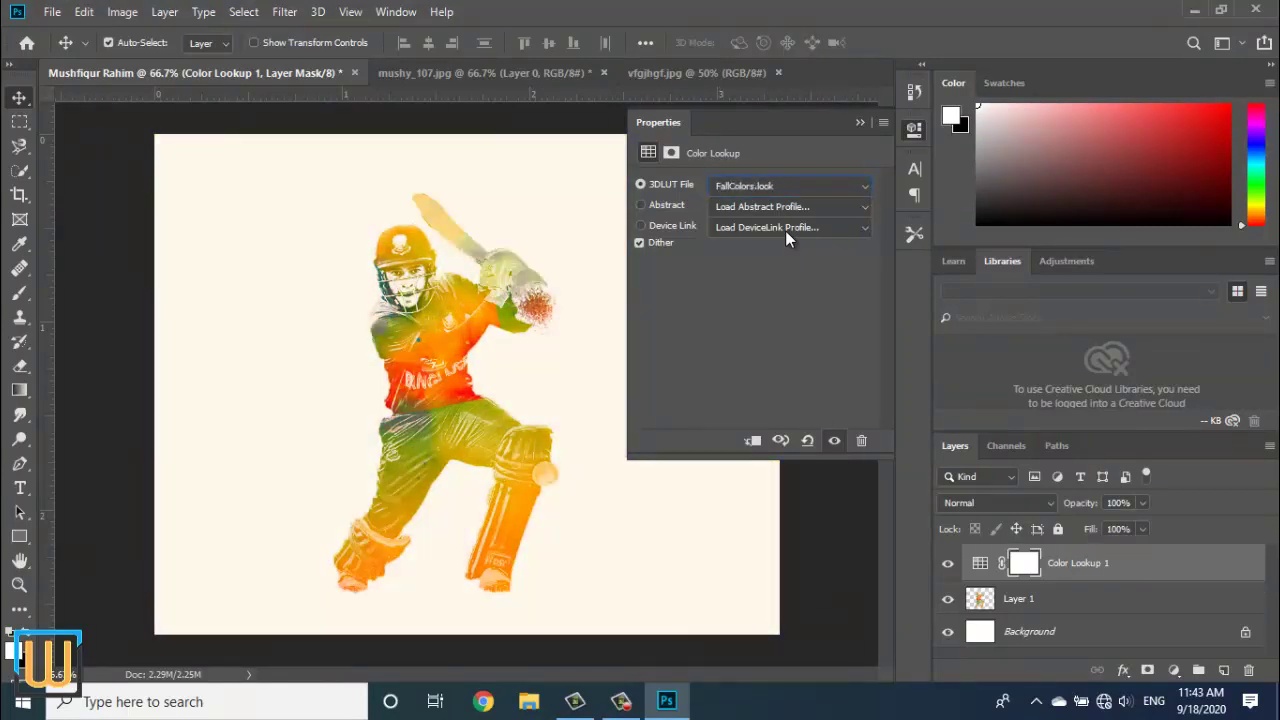
key("Down")
key("Down")
key("Down")
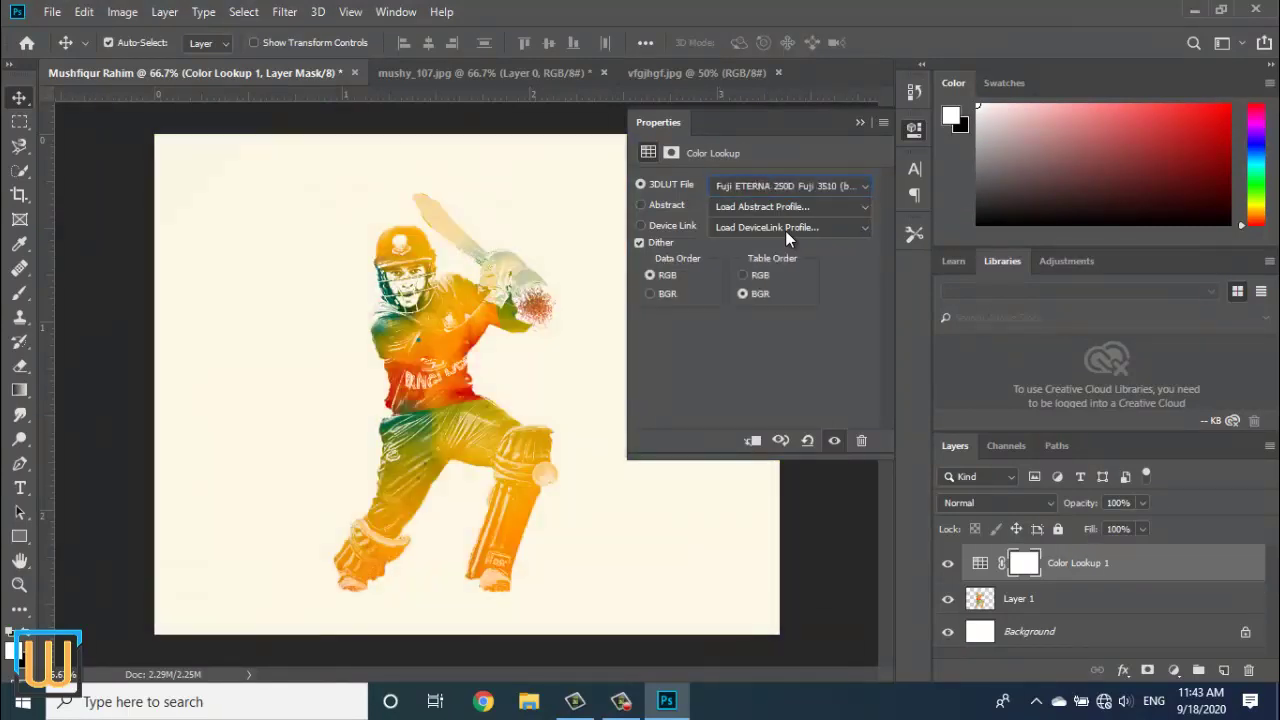
key("Down")
key("Up")
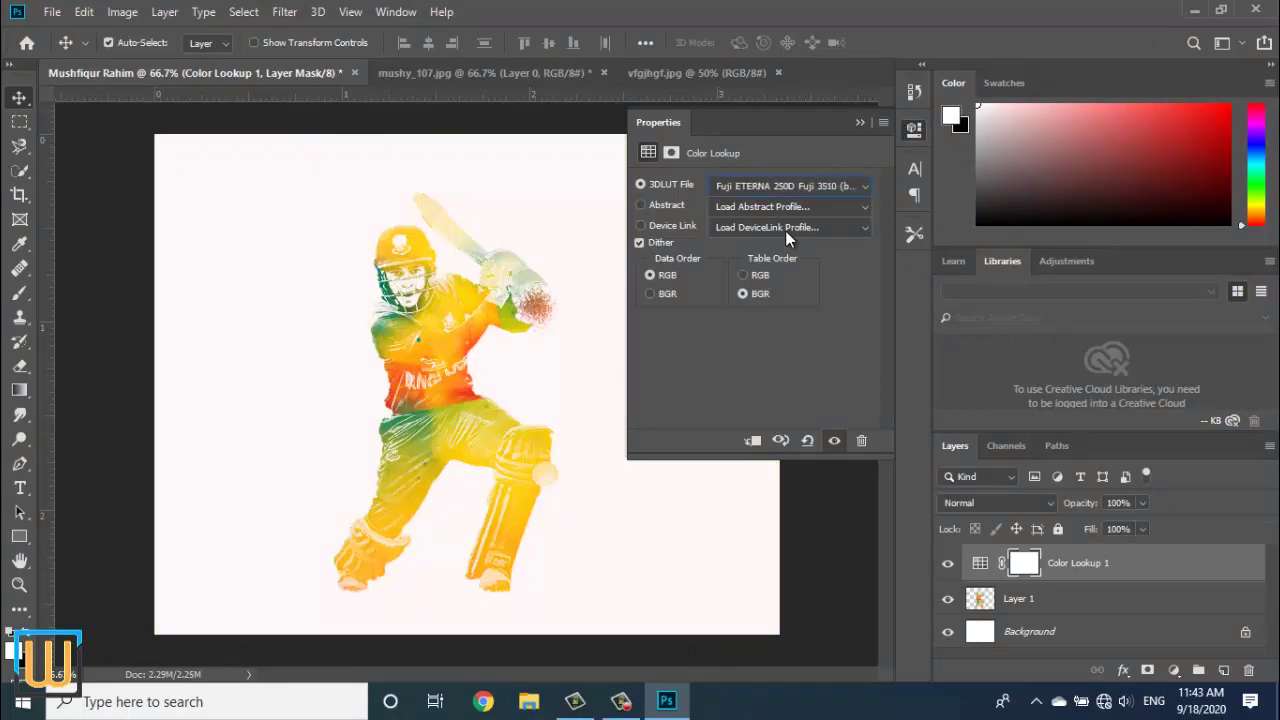
key("Down")
key("Down")
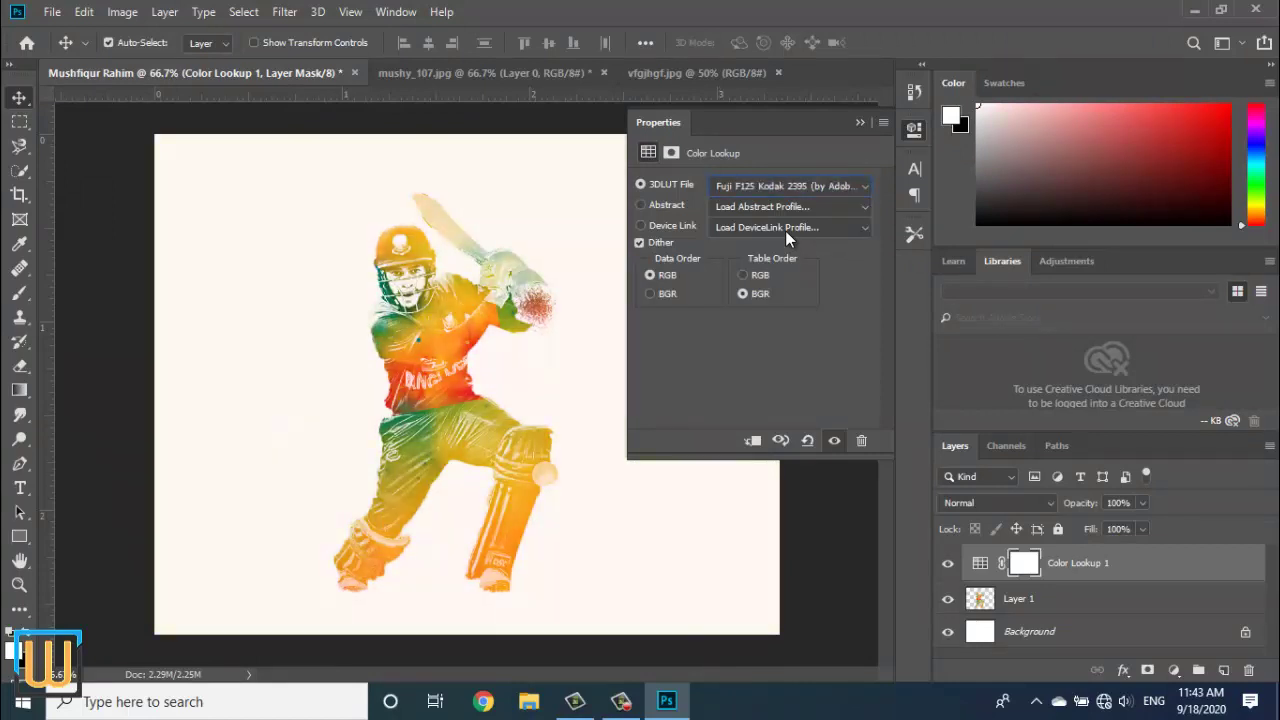
key("Down")
key("Down")
key("Up")
- Compare the lookup tint on and off, then merge it into Layer 1
left_click(858, 122)
left_click(948, 565)
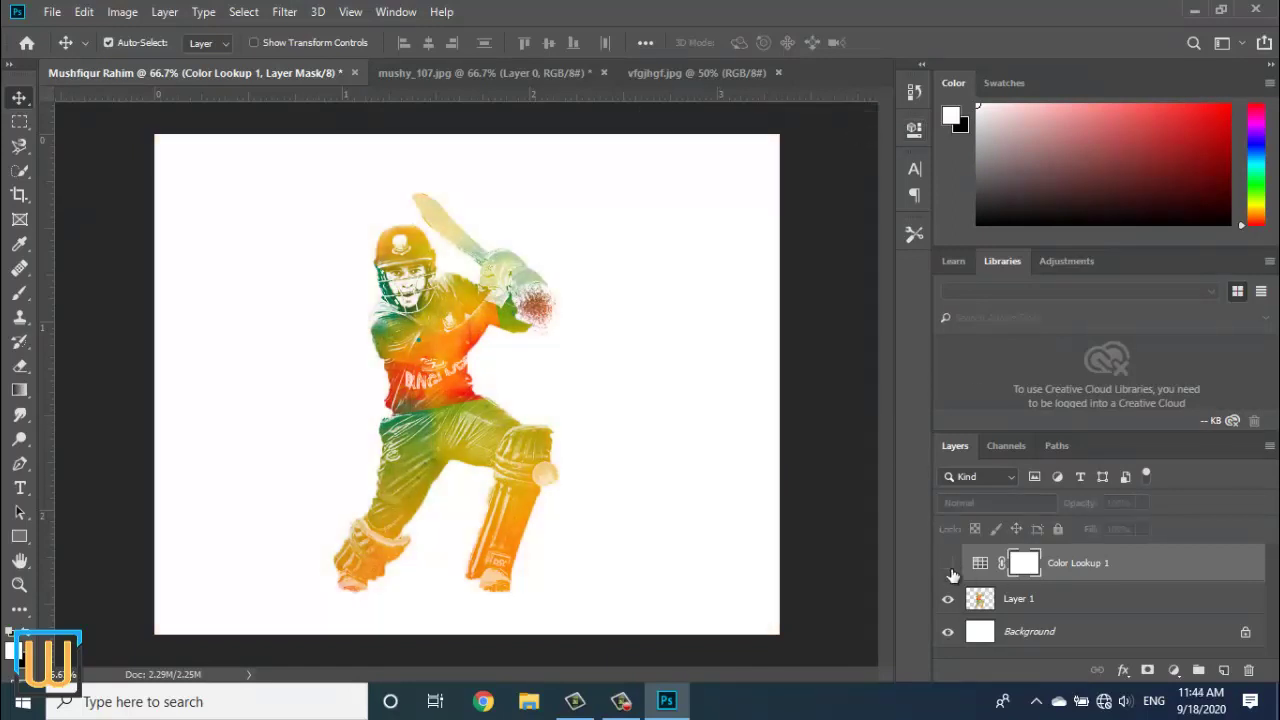
left_click(948, 565)
left_click(948, 565)
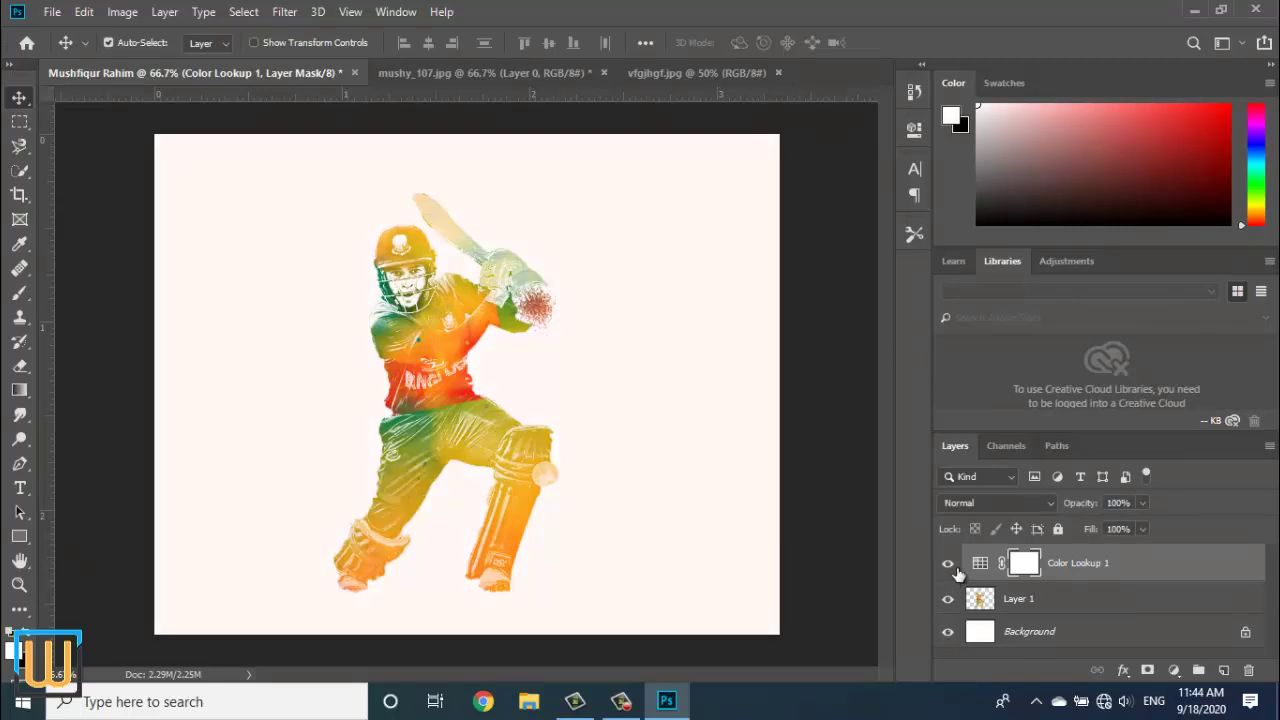
right_click(1085, 570)
left_click(910, 553)
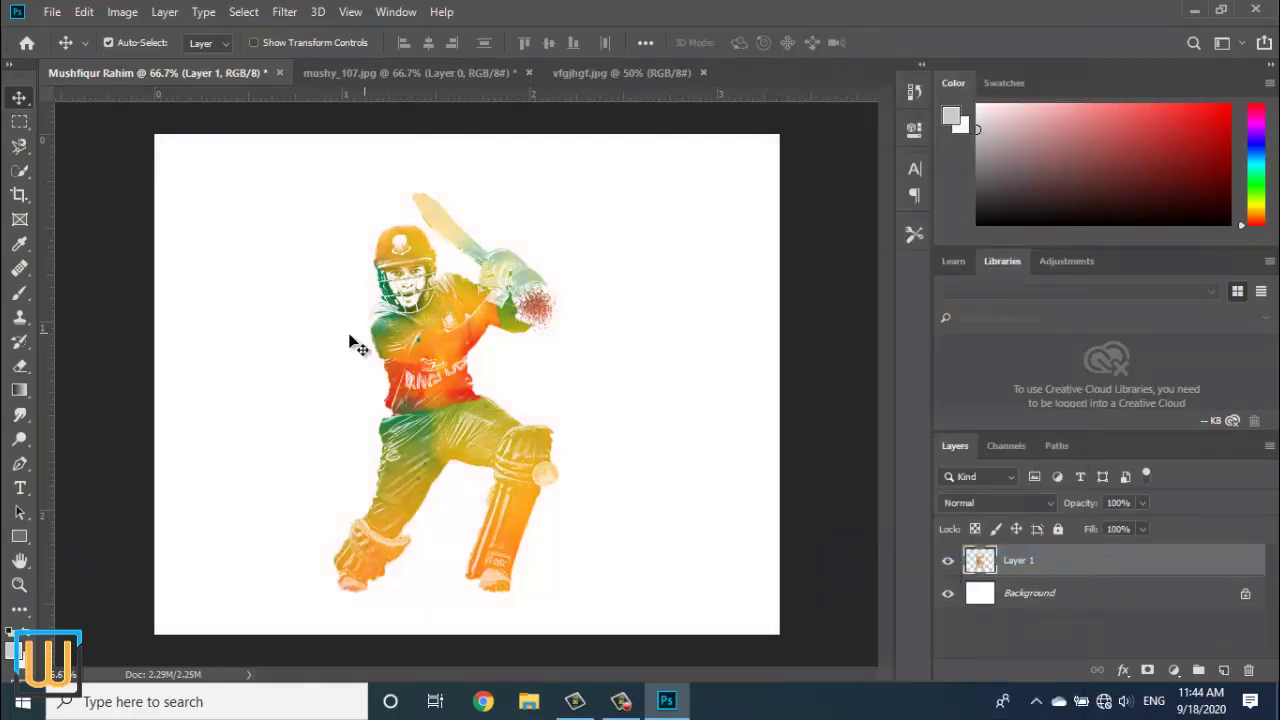
- Add Layer 2 above Background filled with a Fibers texture, variance 3 and strength 64
left_click(1125, 598)
left_click(1223, 670)
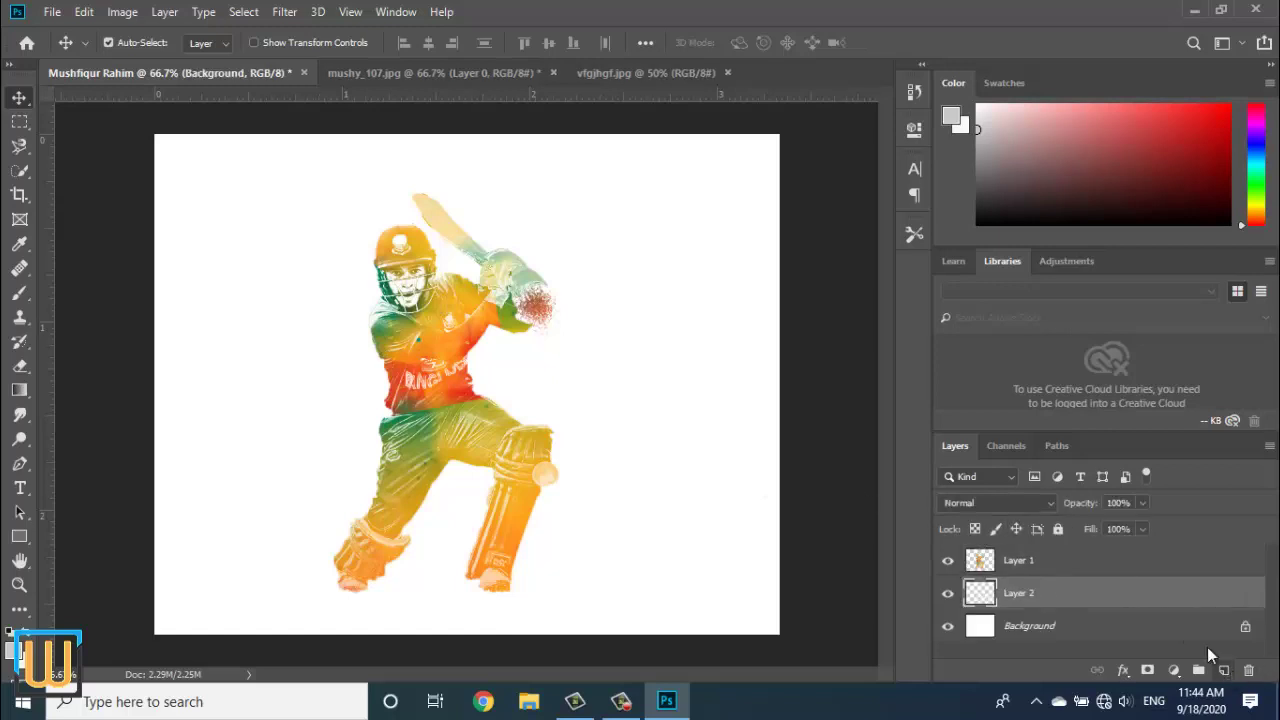
left_click(283, 12)
mouse_move(302, 313)
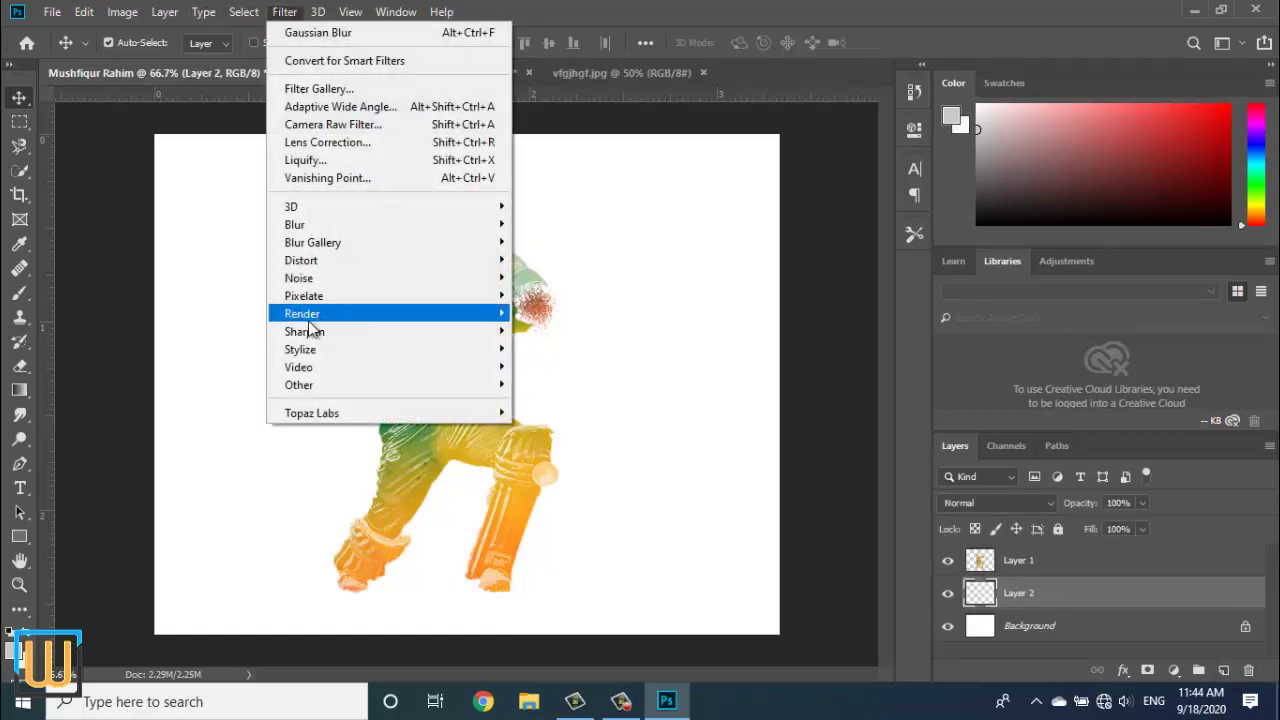
left_click(566, 411)
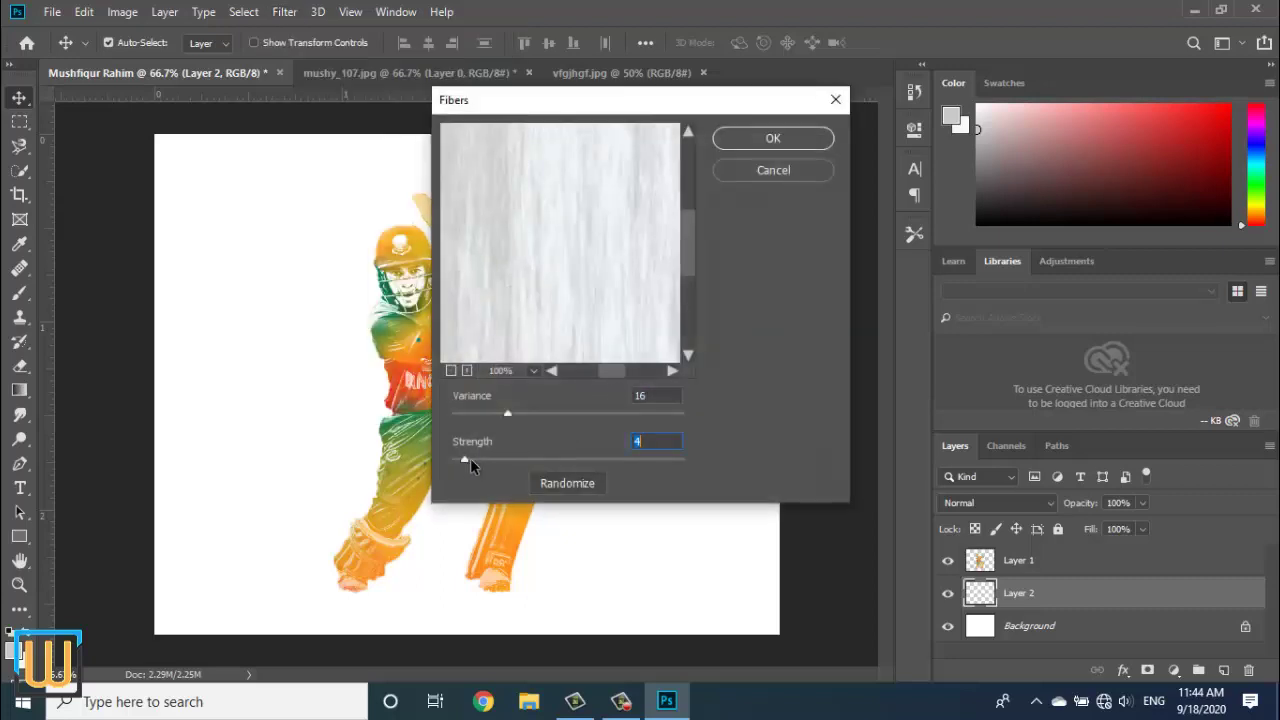
mouse_move(467, 459)
left_mouse_down()
mouse_move(742, 463)
mouse_move(420, 465)
left_mouse_up()
left_click_drag(509, 418, 670, 415)
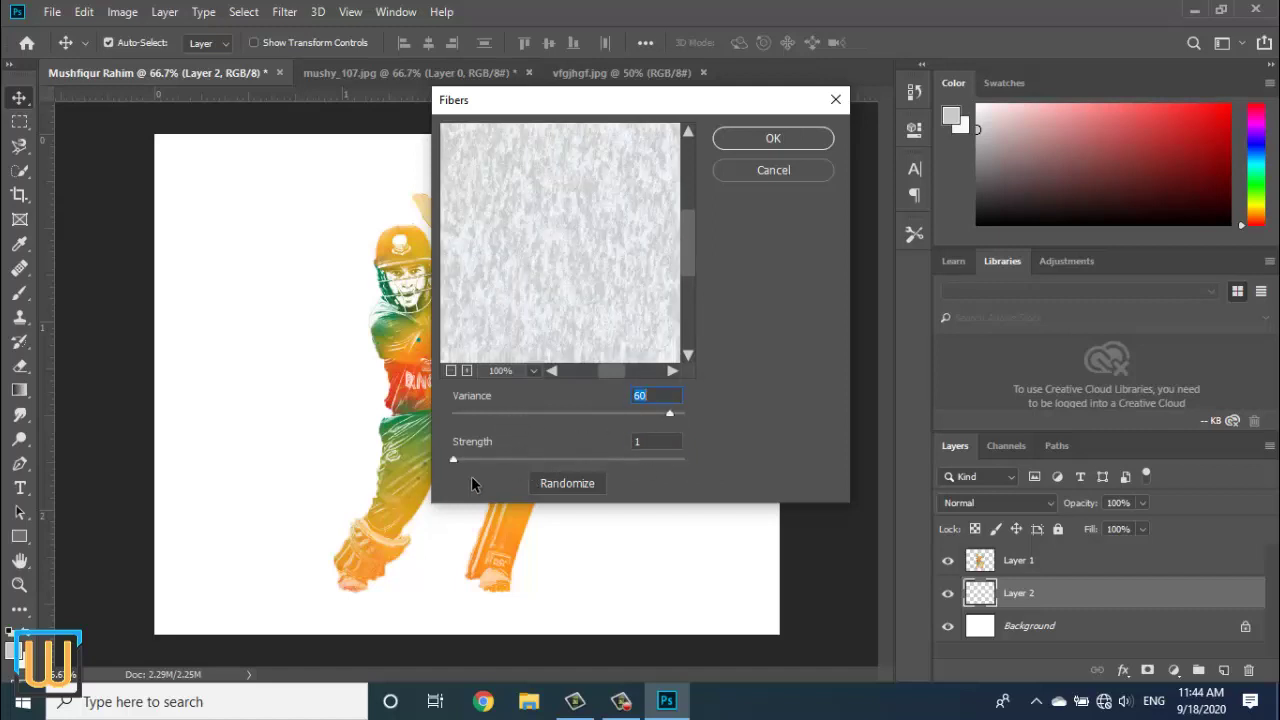
left_click_drag(521, 463, 717, 466)
left_click_drag(668, 420, 462, 415)
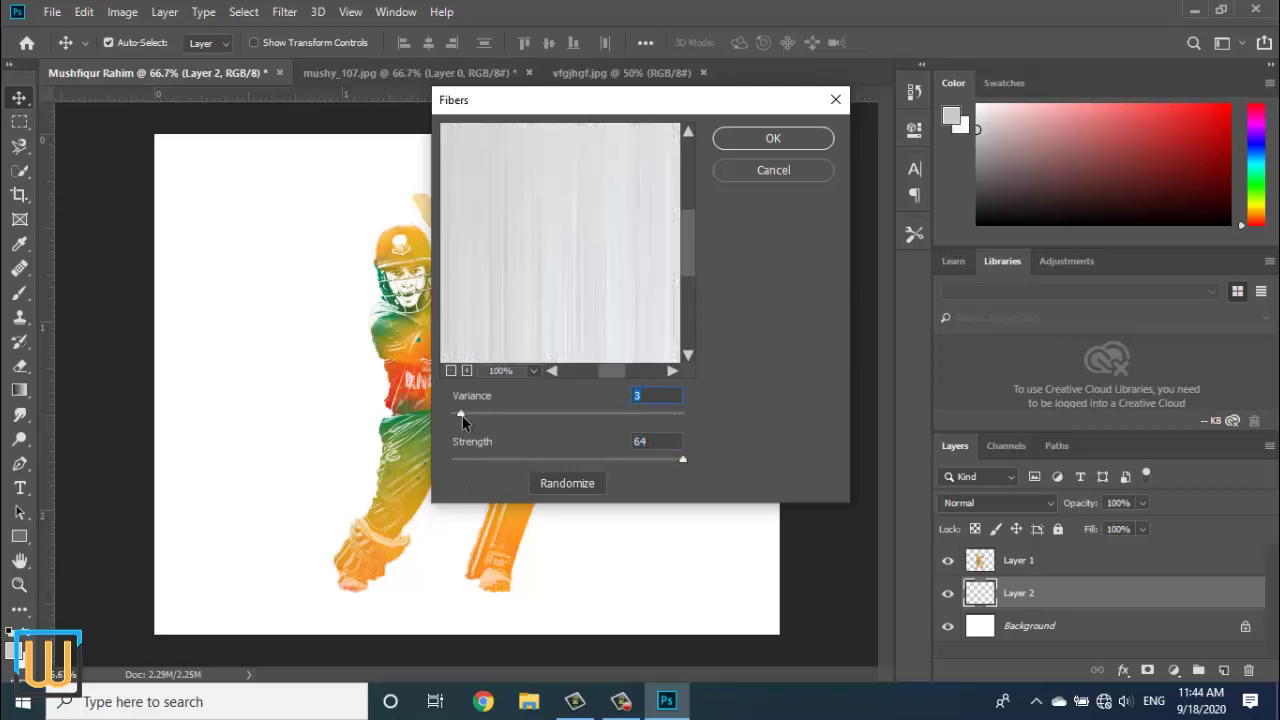
left_click(773, 138)
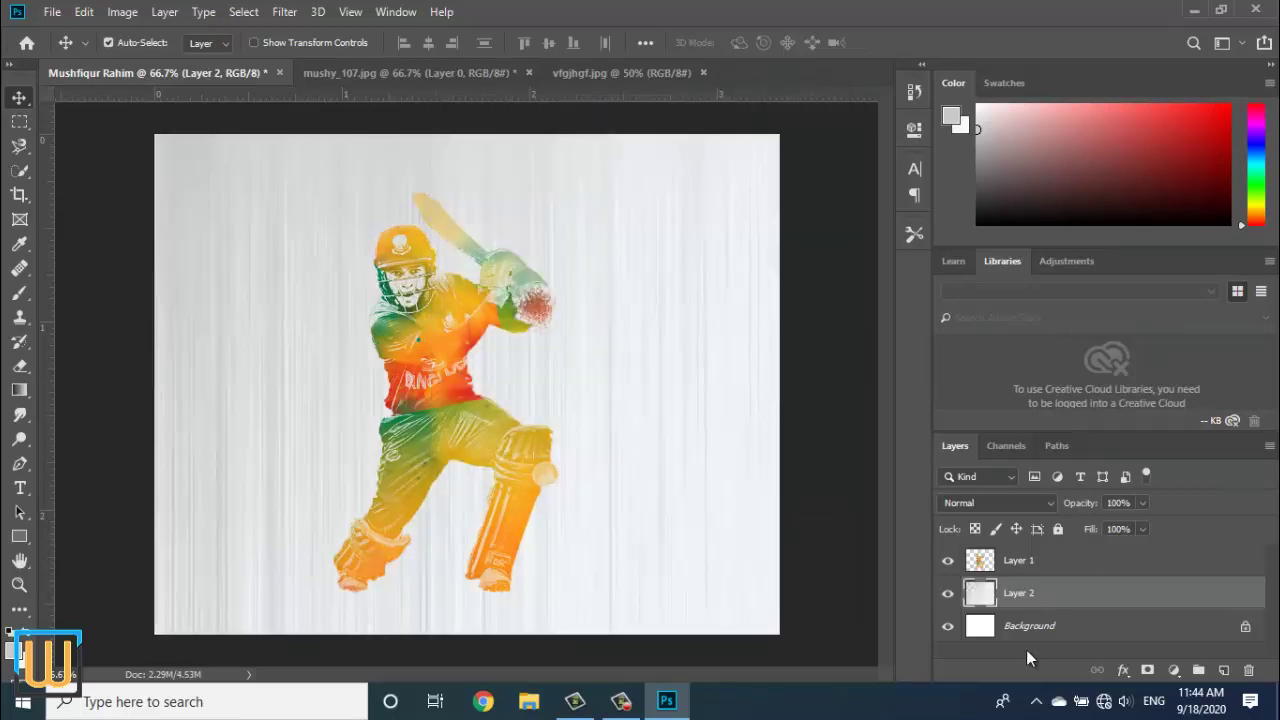
left_click(1065, 568)
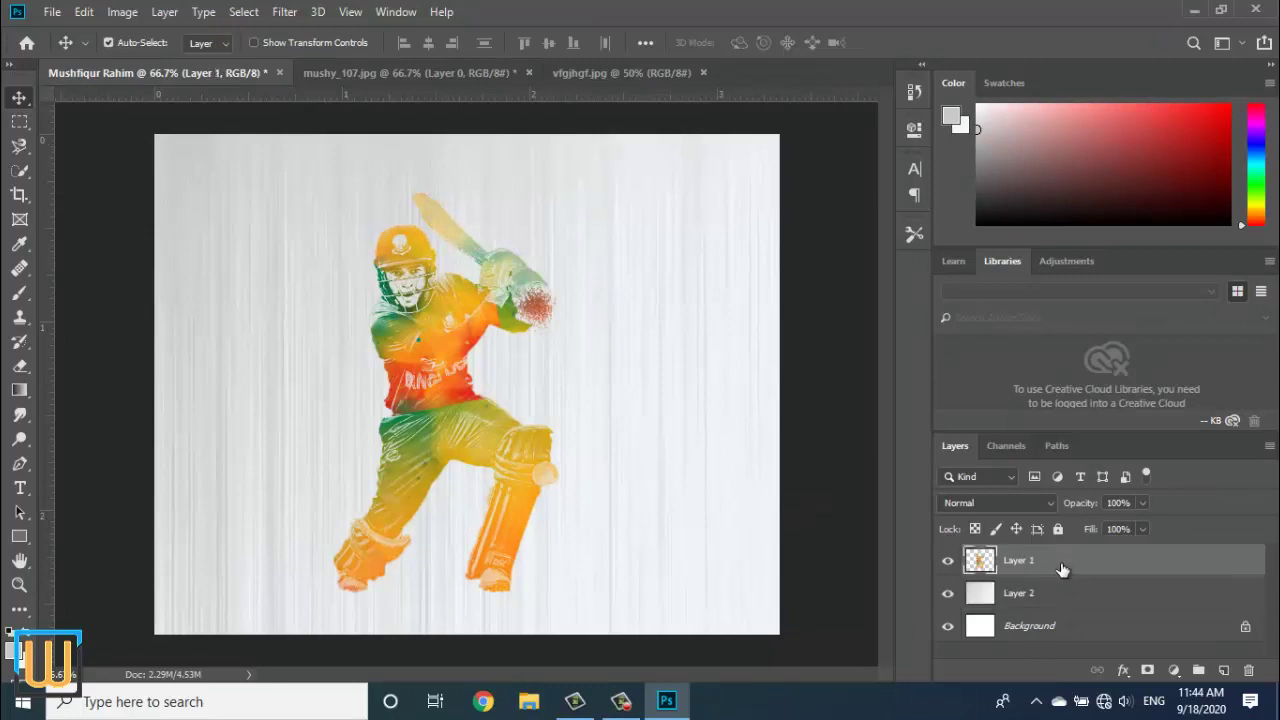
- Bend Layer 1's RGB curve slightly at the midtones, then hide Layer 2 to compare
left_click(122, 11)
mouse_move(160, 145)
left_click(336, 97)
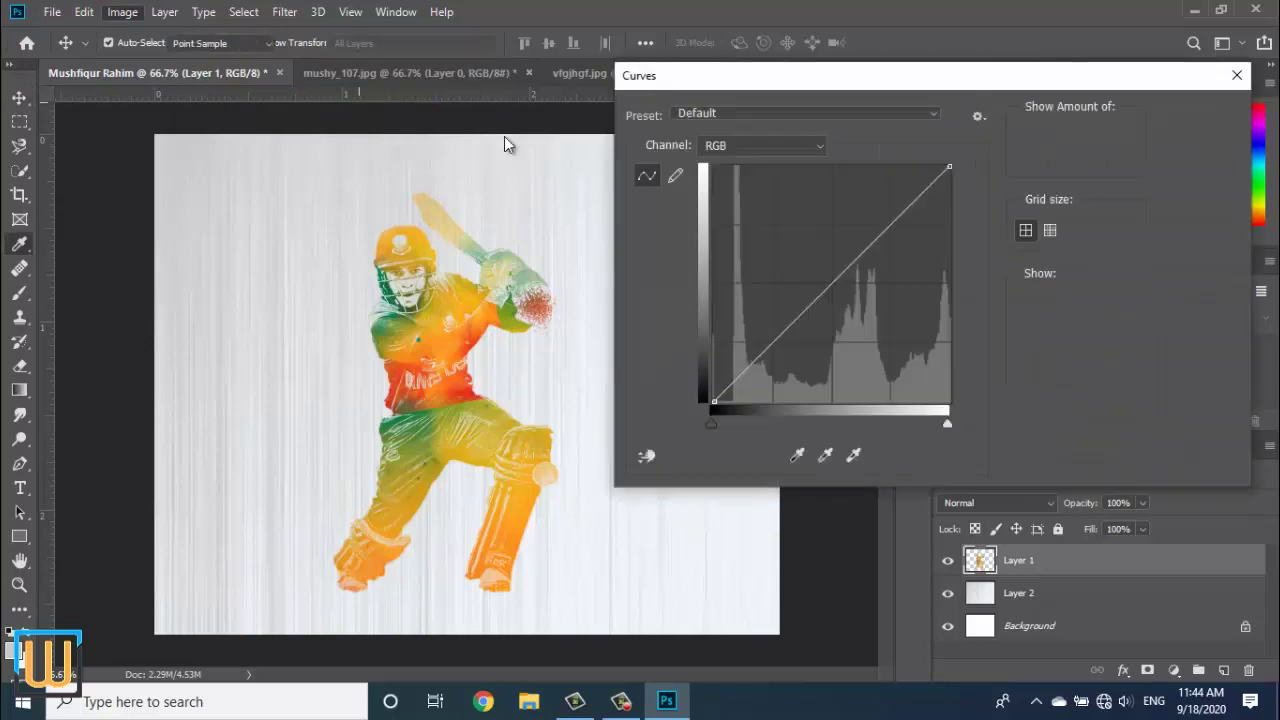
mouse_move(831, 281)
left_mouse_down()
mouse_move(817, 273)
mouse_move(853, 300)
mouse_move(836, 288)
left_mouse_up()
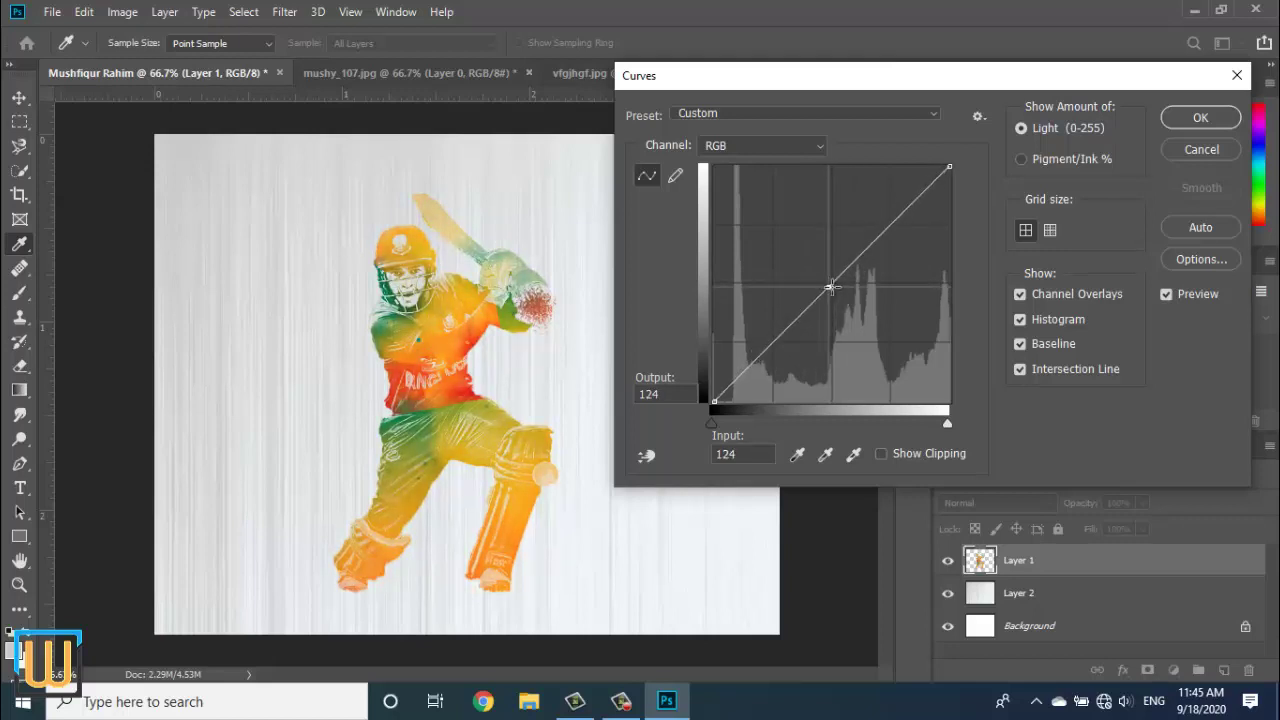
left_click_drag(830, 287, 834, 289)
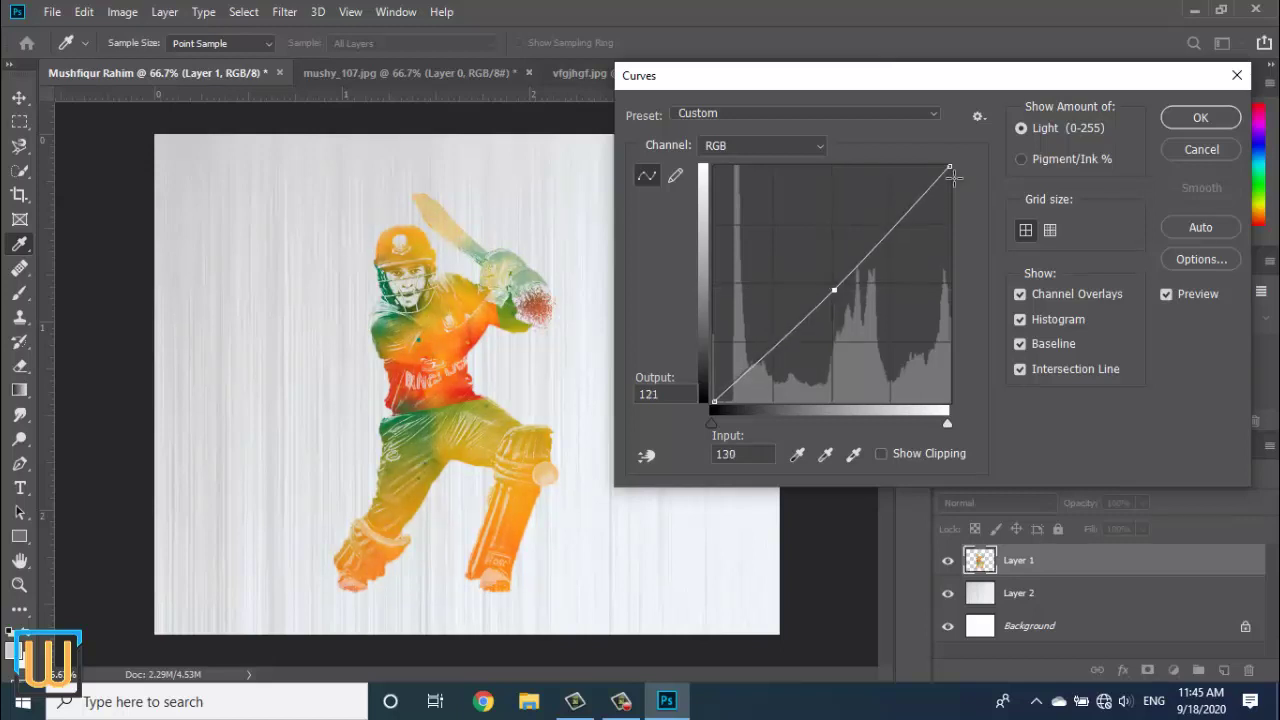
left_click(1200, 117)
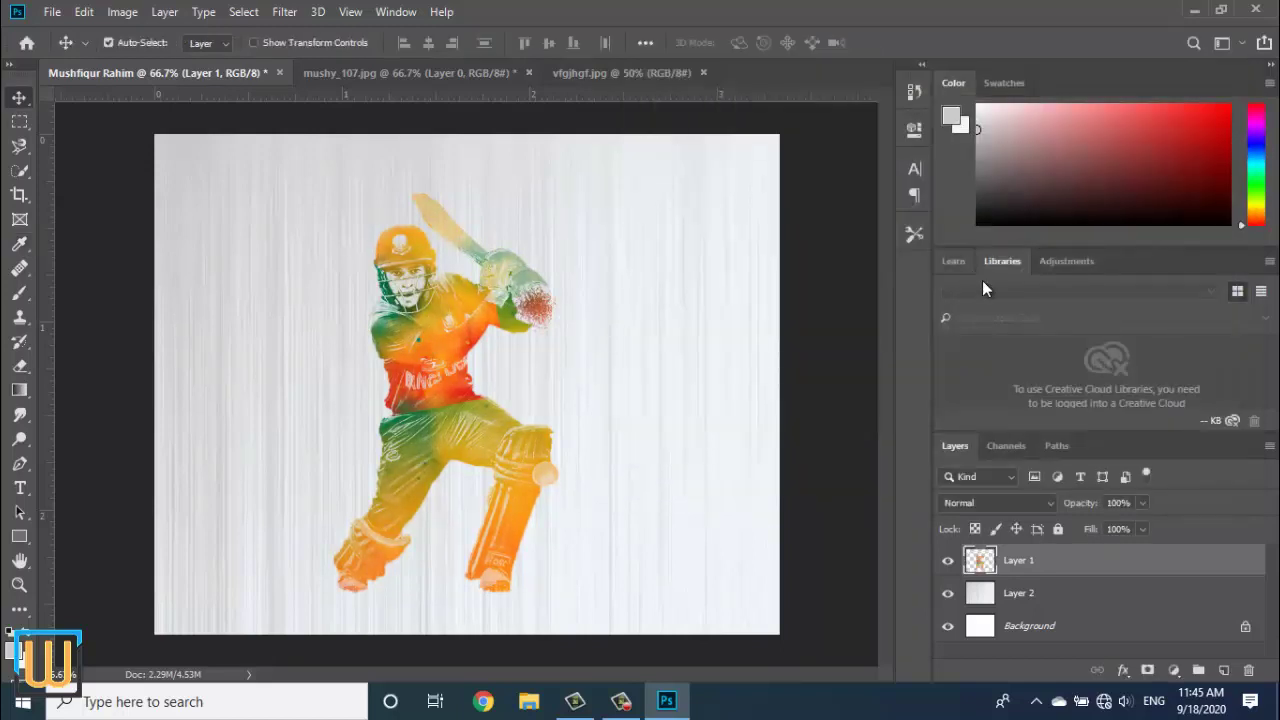
left_click(950, 597)
- Blur Layer 2's fibres texture with a 100-pixel Gaussian Blur for a smooth grey backdrop
left_click(1078, 603)
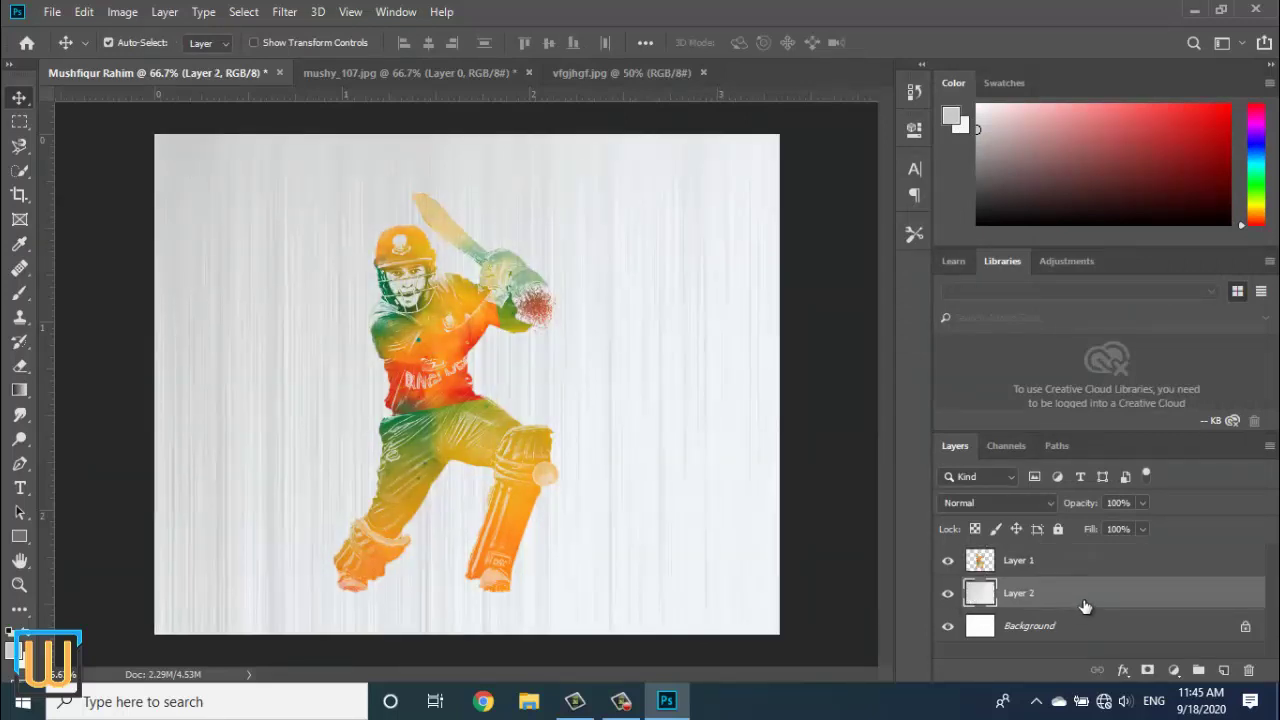
left_click(284, 11)
mouse_move(294, 224)
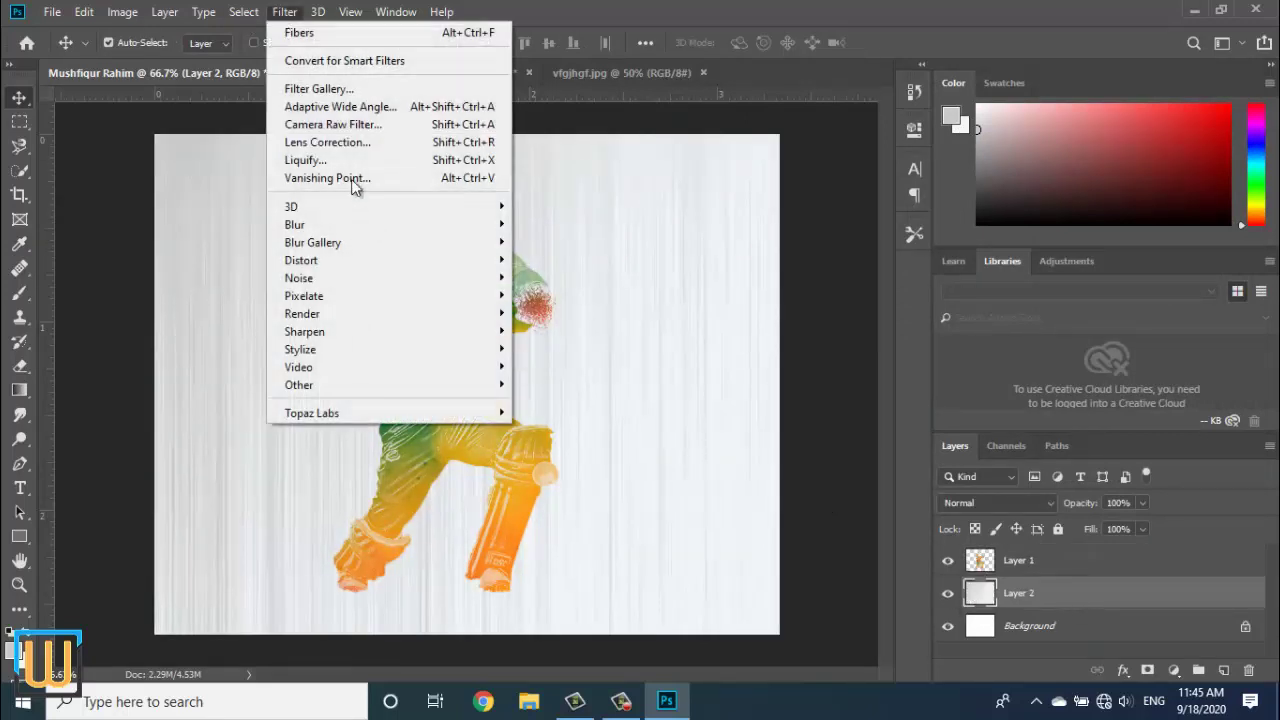
left_click(557, 295)
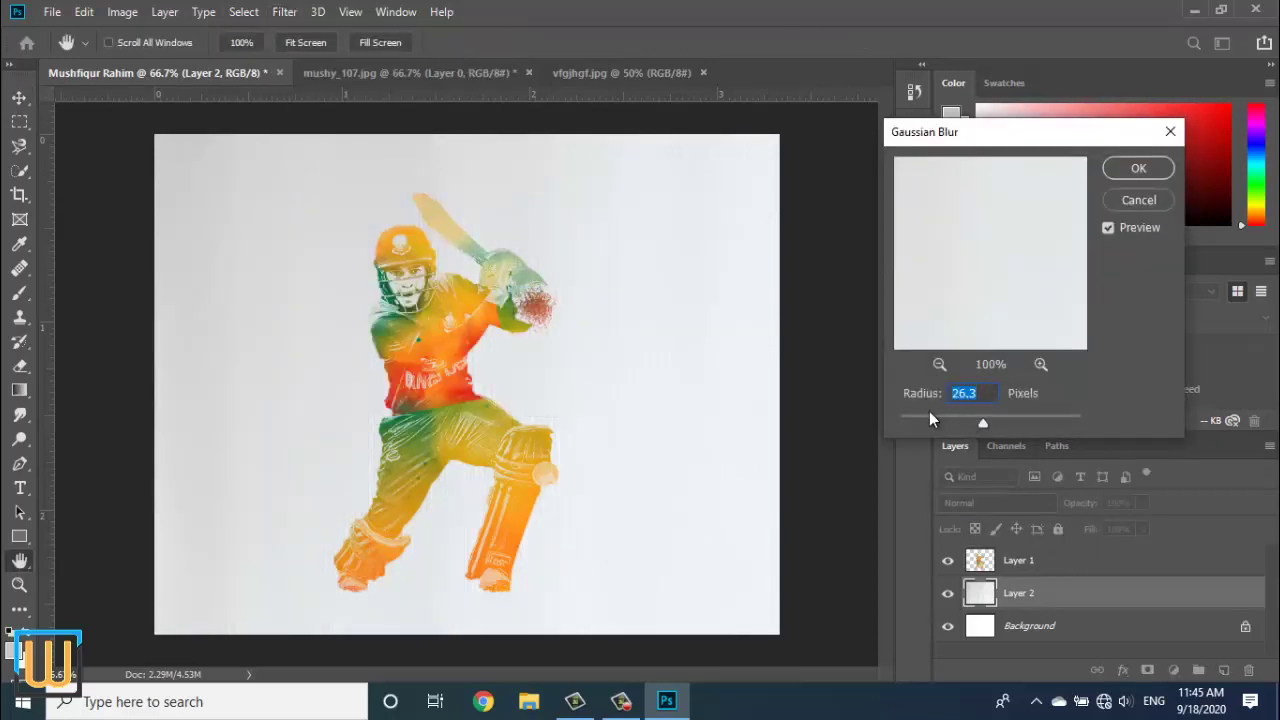
left_click(929, 416)
left_click(921, 416)
left_click_drag(923, 415, 968, 415)
left_click_drag(940, 418, 910, 418)
left_click(1007, 419)
type("100")
left_click(1137, 168)
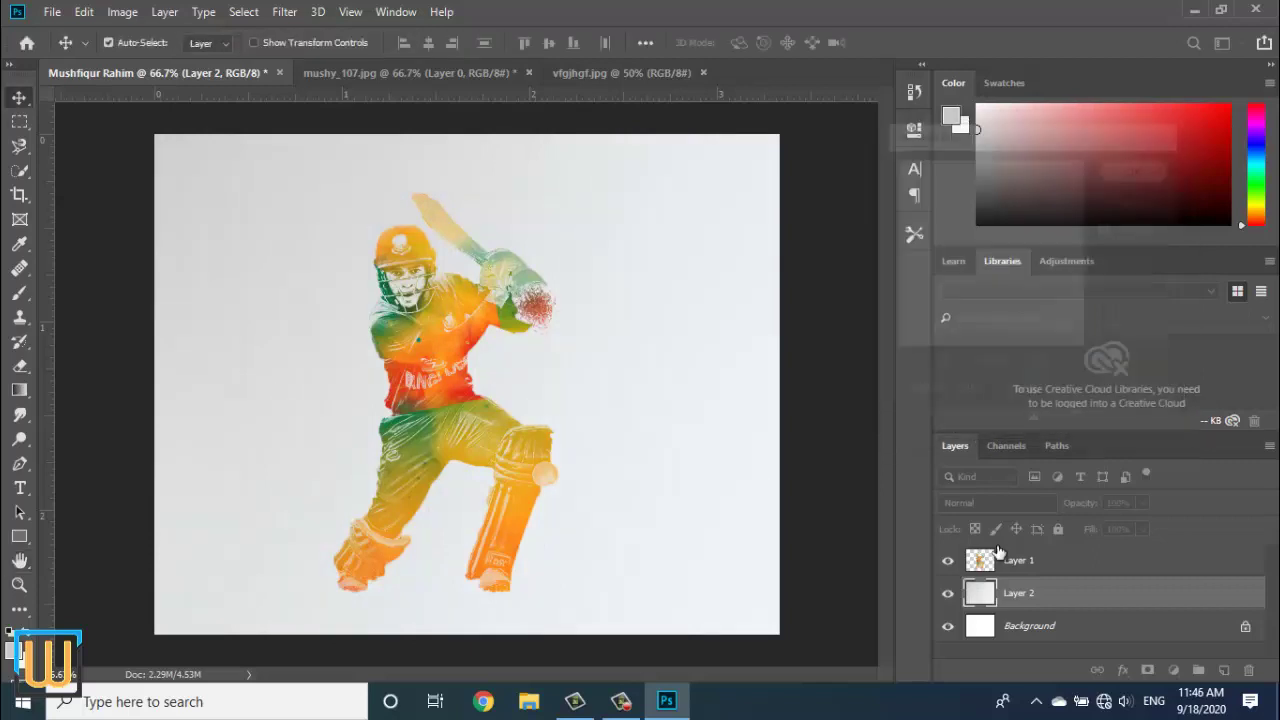
left_click(1040, 570)
- Add a Color Lookup adjustment layer using the 2Strip.look 3DLUT file above Layer 1
left_click(1123, 670)
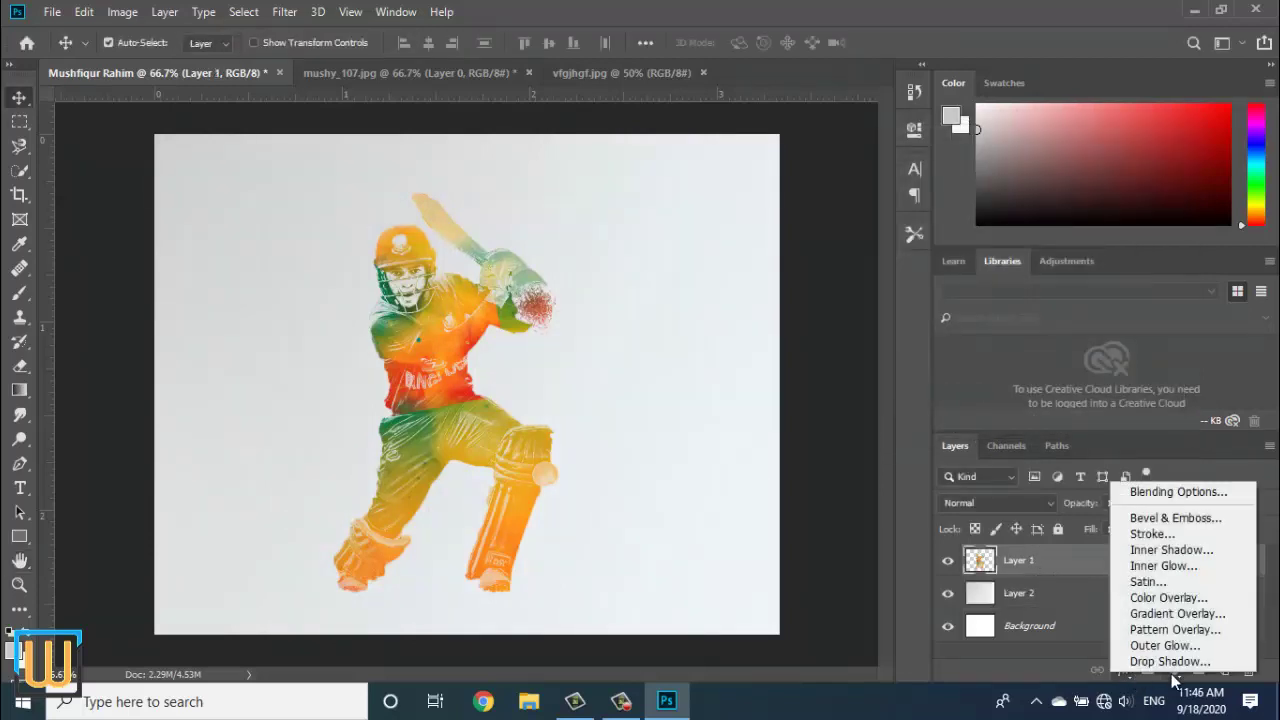
left_click(1176, 680)
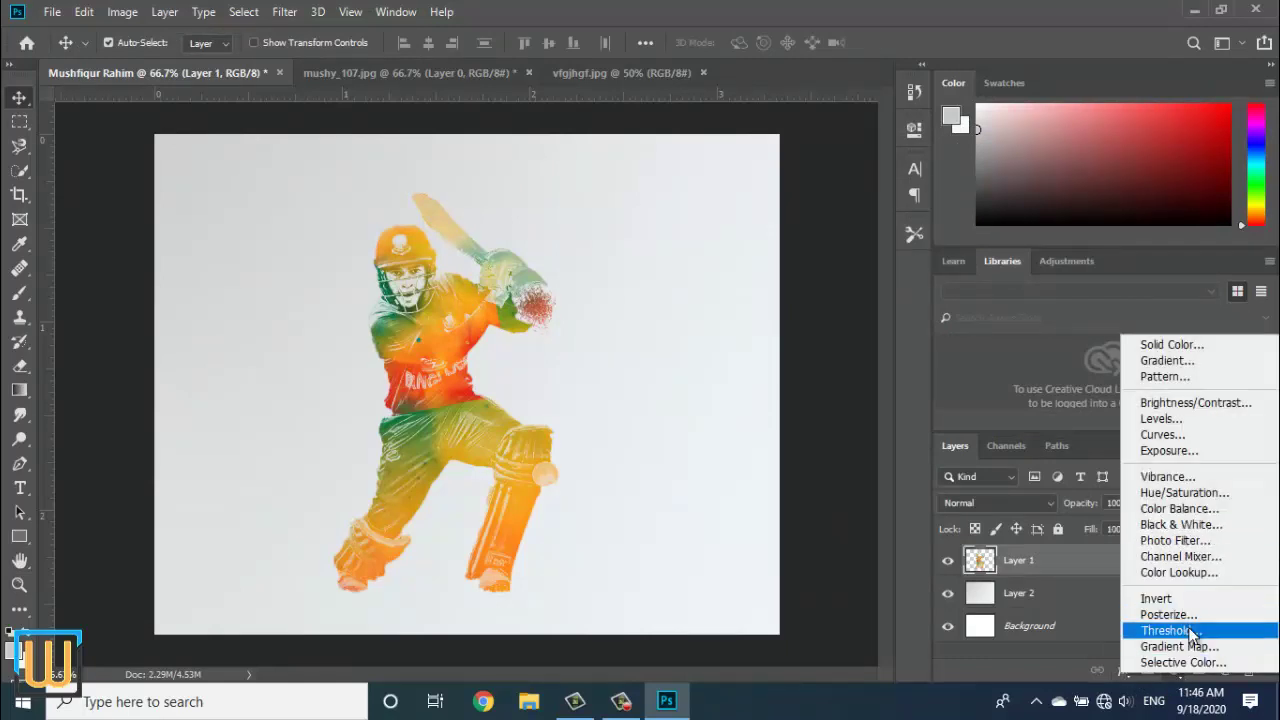
left_click(1179, 572)
left_click(804, 187)
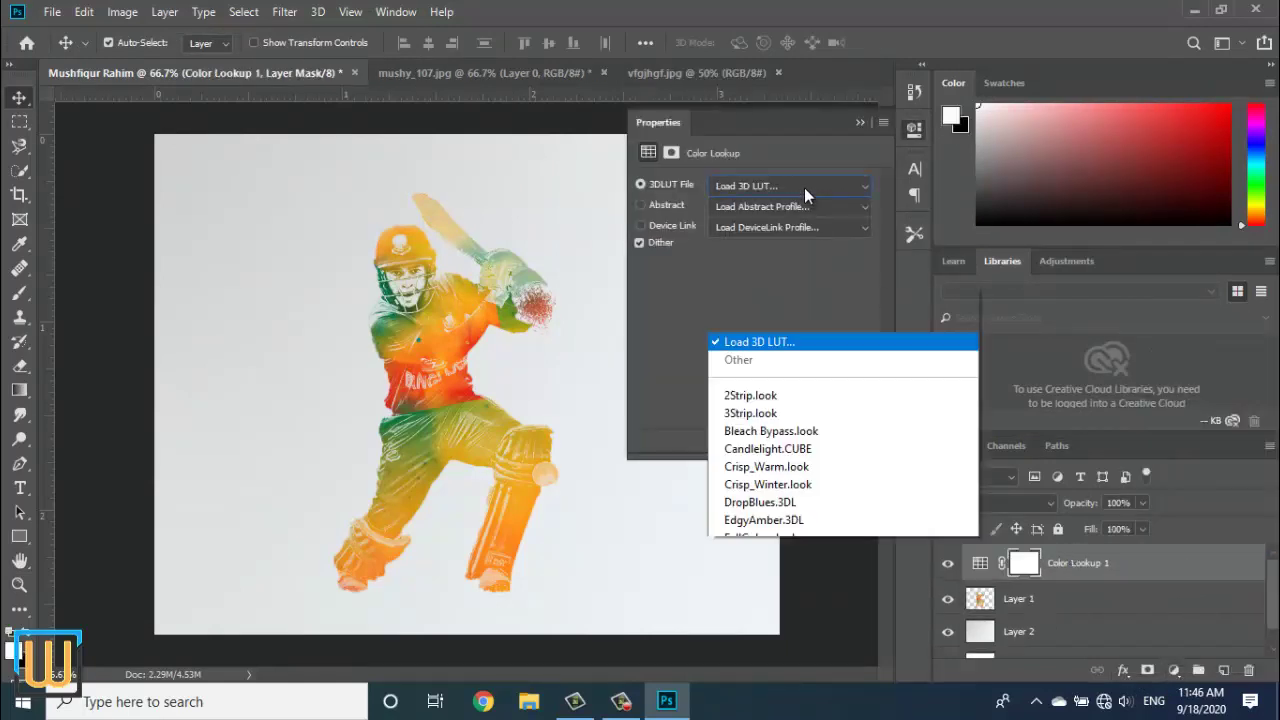
left_click(737, 49)
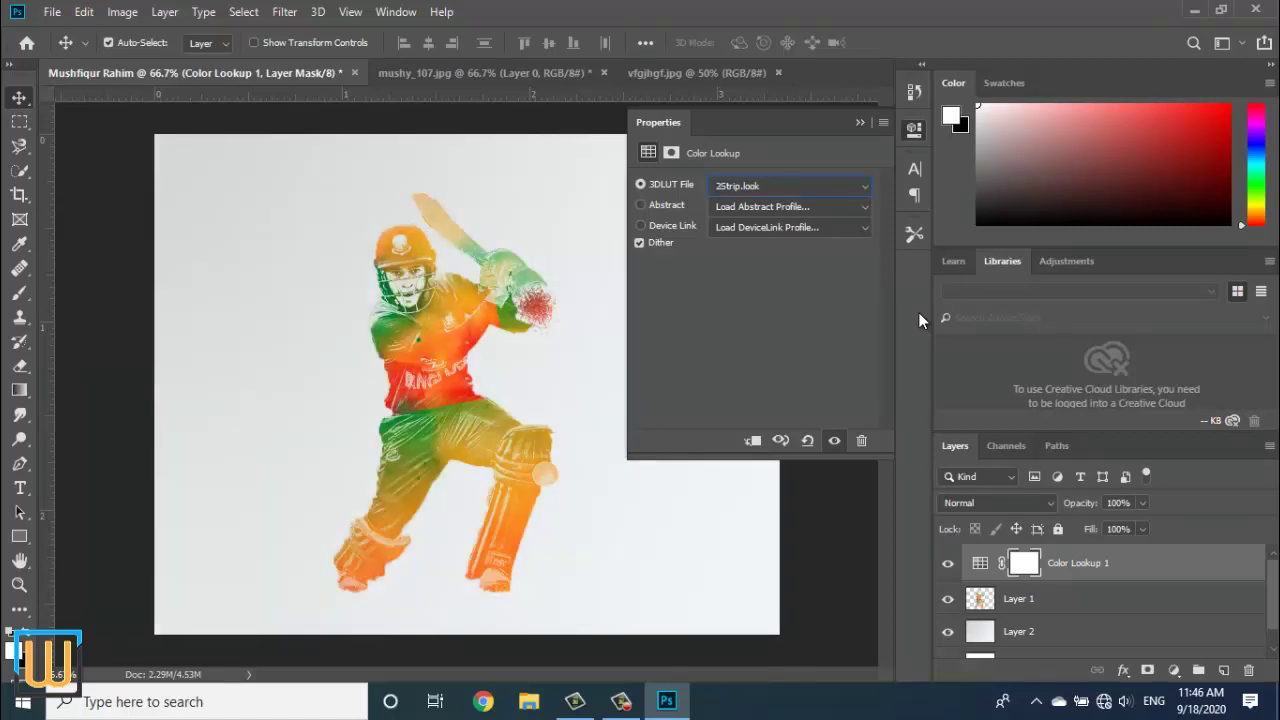
key("Down")
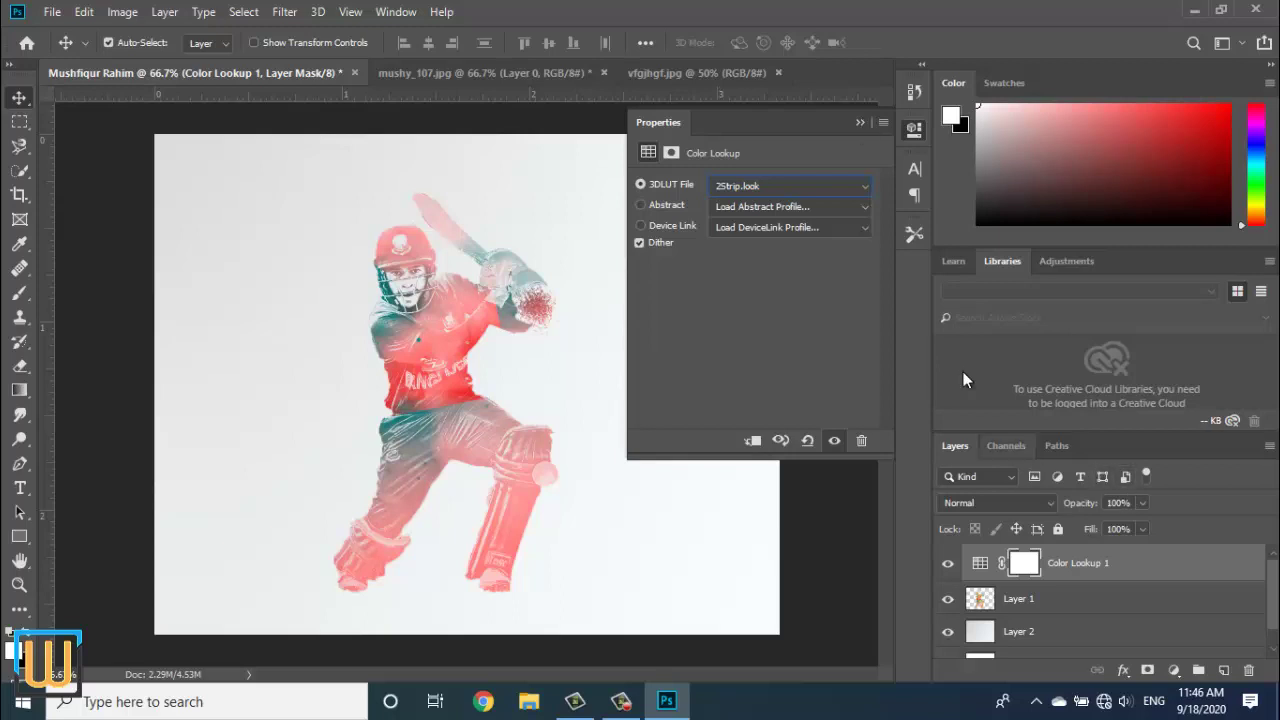
left_click(859, 122)
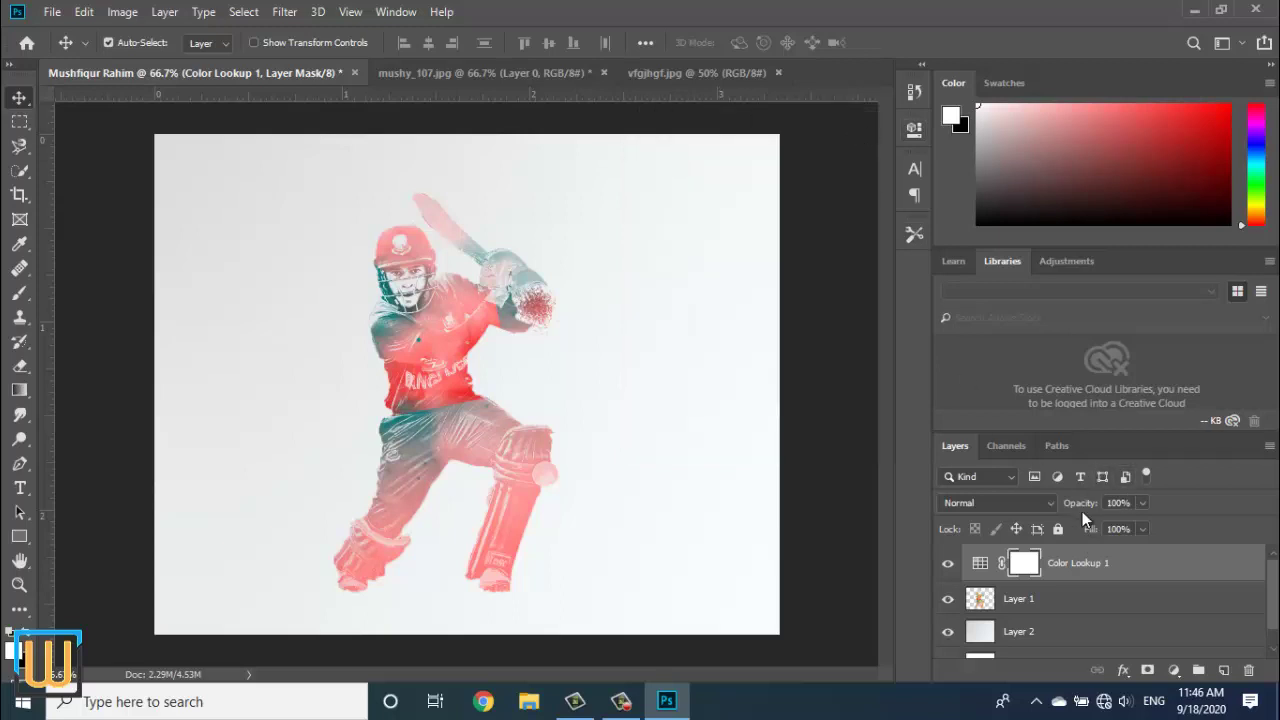
- Merge the Color Lookup down into Layer 1 and compare the result
right_click(1107, 564)
left_click(929, 555)
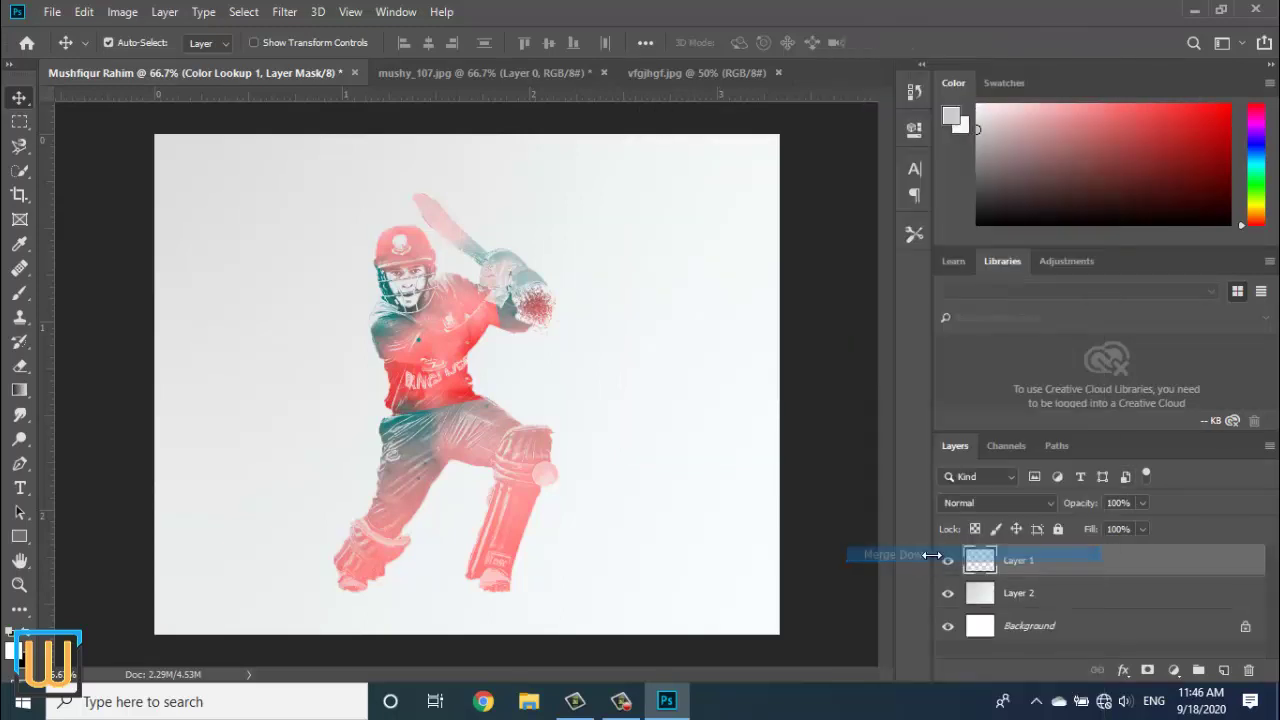
left_click(948, 560)
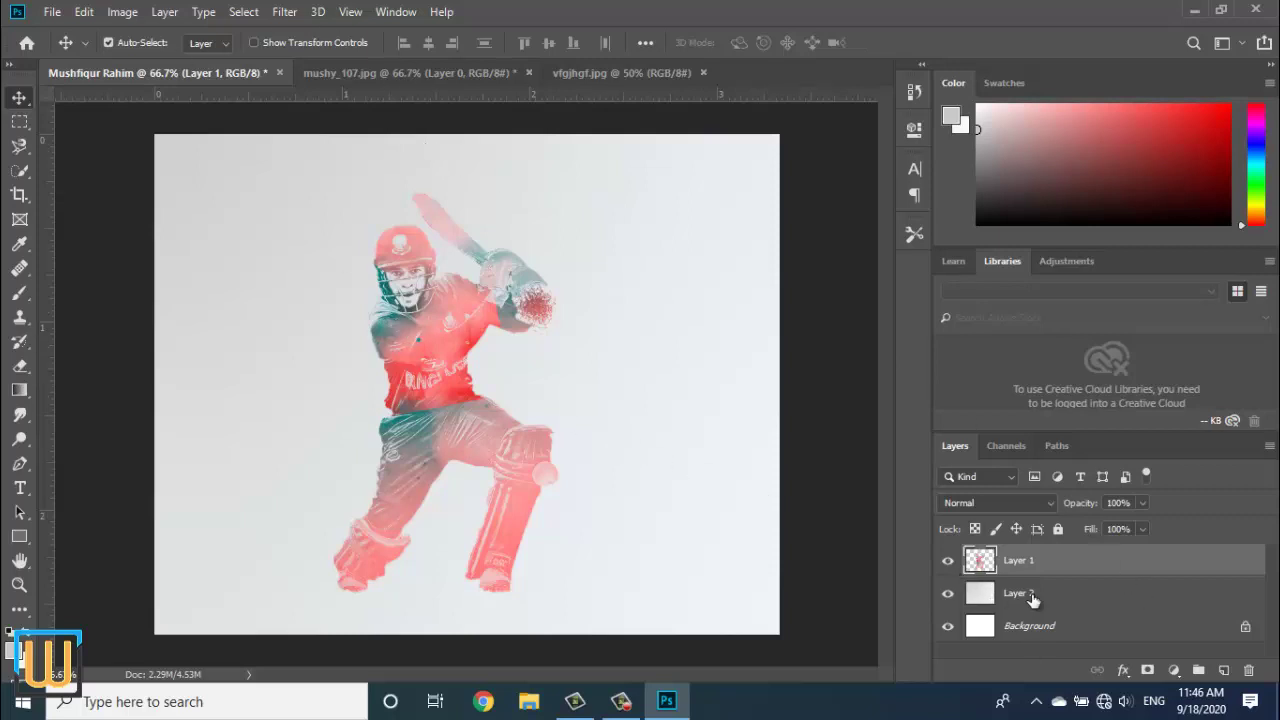
left_click(1060, 601)
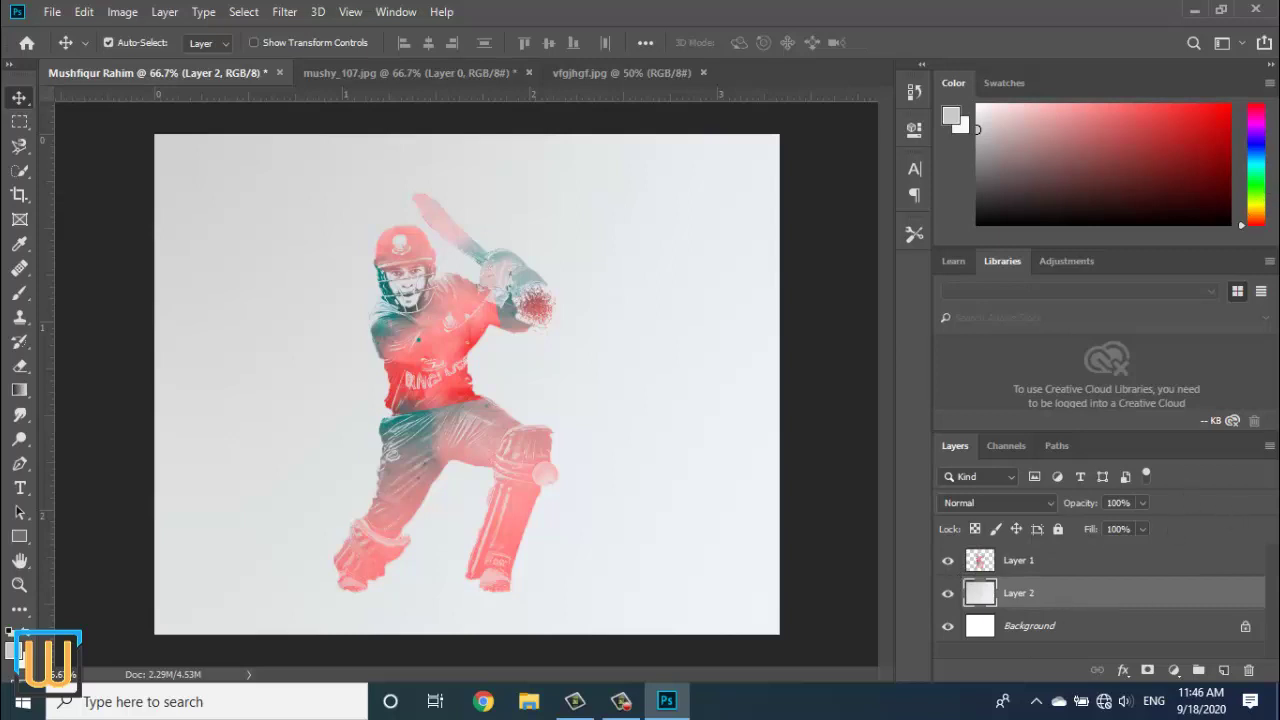
- Draw a canvas-sized rectangle with a light green fill behind the cricketer
left_click(1224, 670)
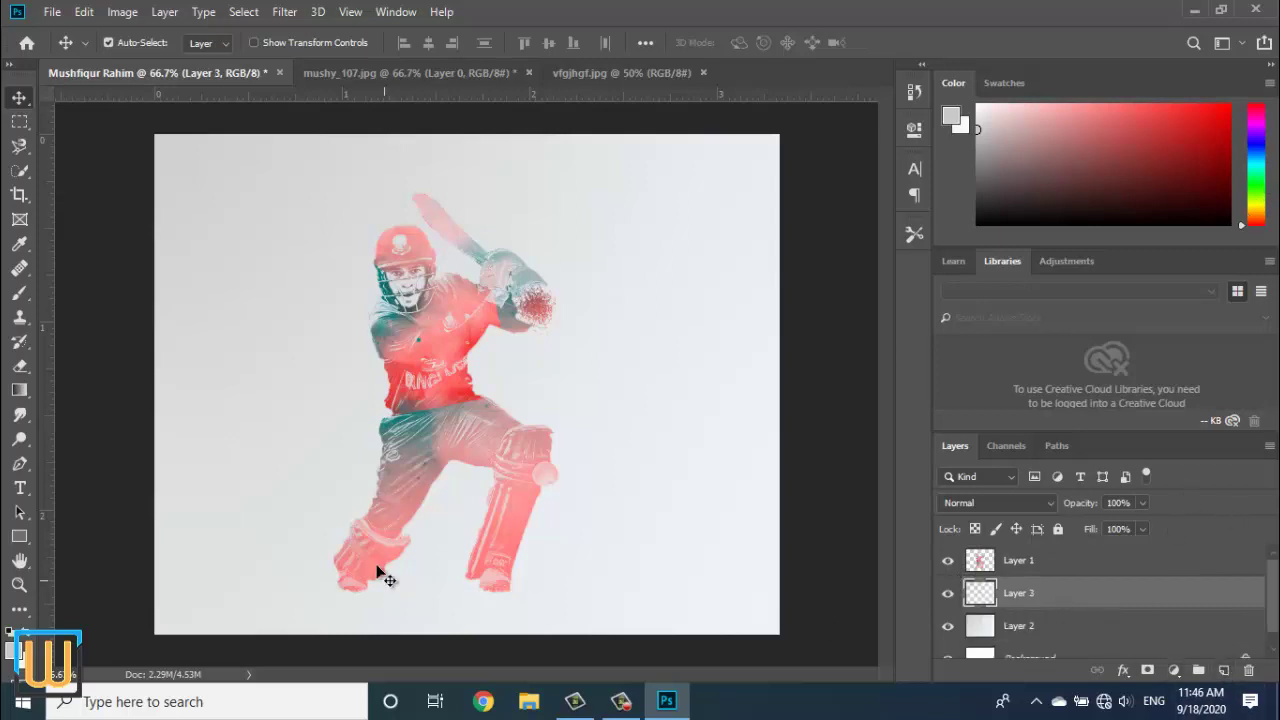
left_click(19, 536)
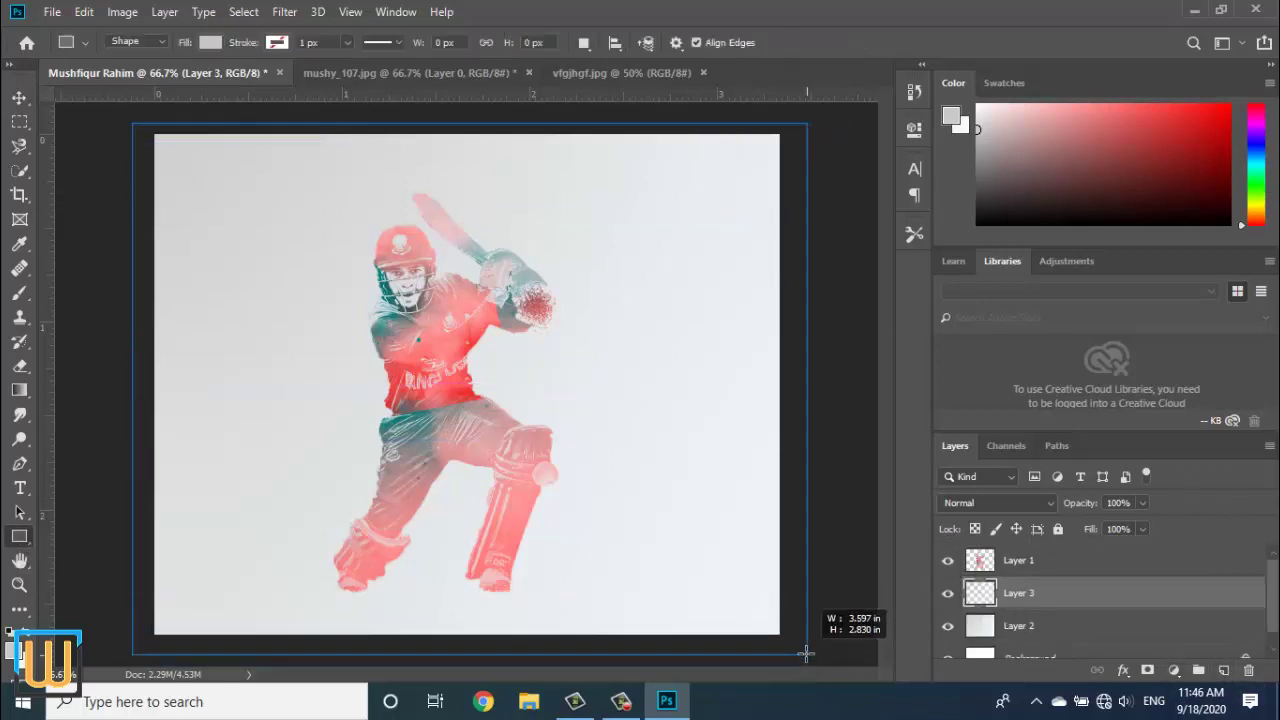
left_click_drag(133, 125, 806, 652)
left_click(1226, 593)
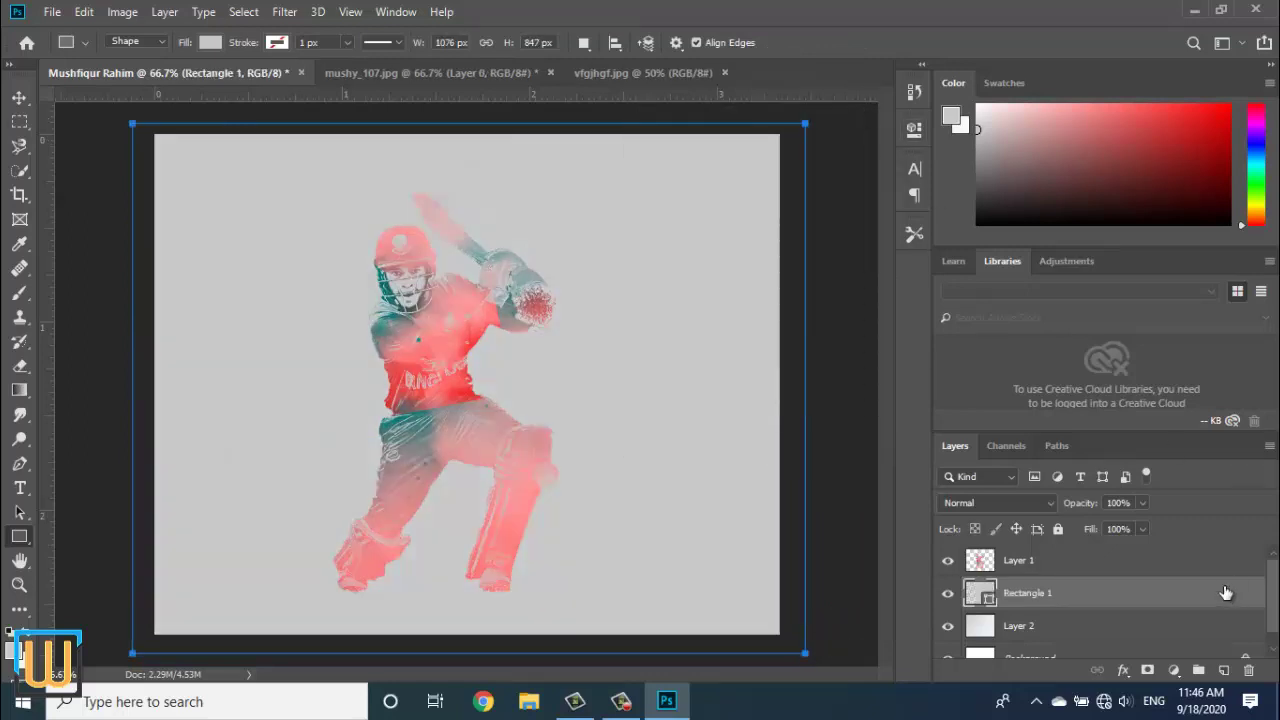
double_click(980, 596)
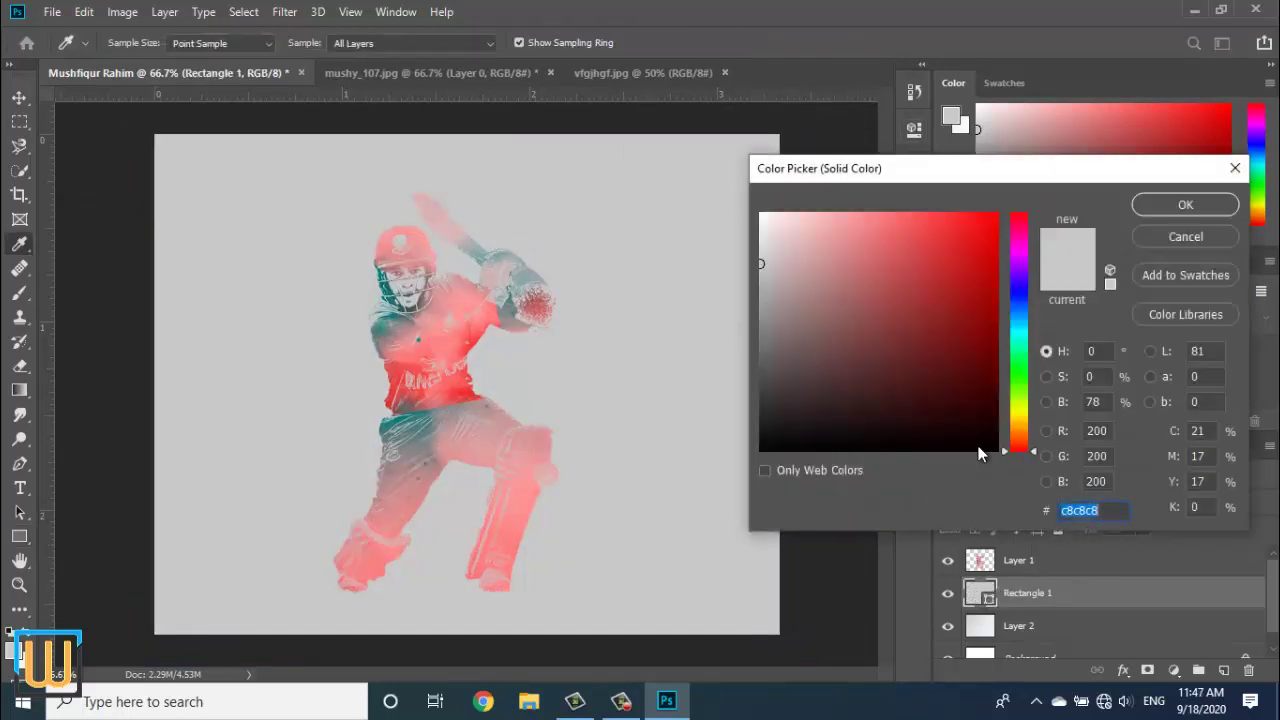
left_click(957, 240)
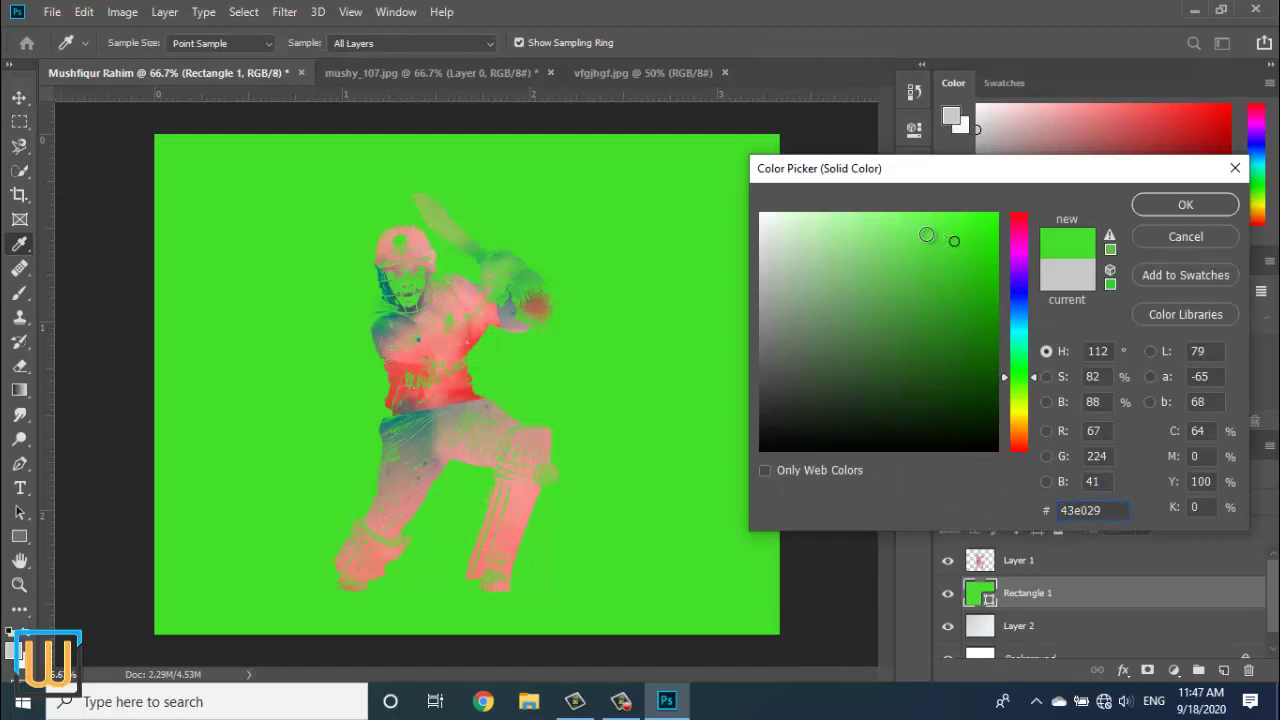
left_click(923, 234)
left_click(870, 233)
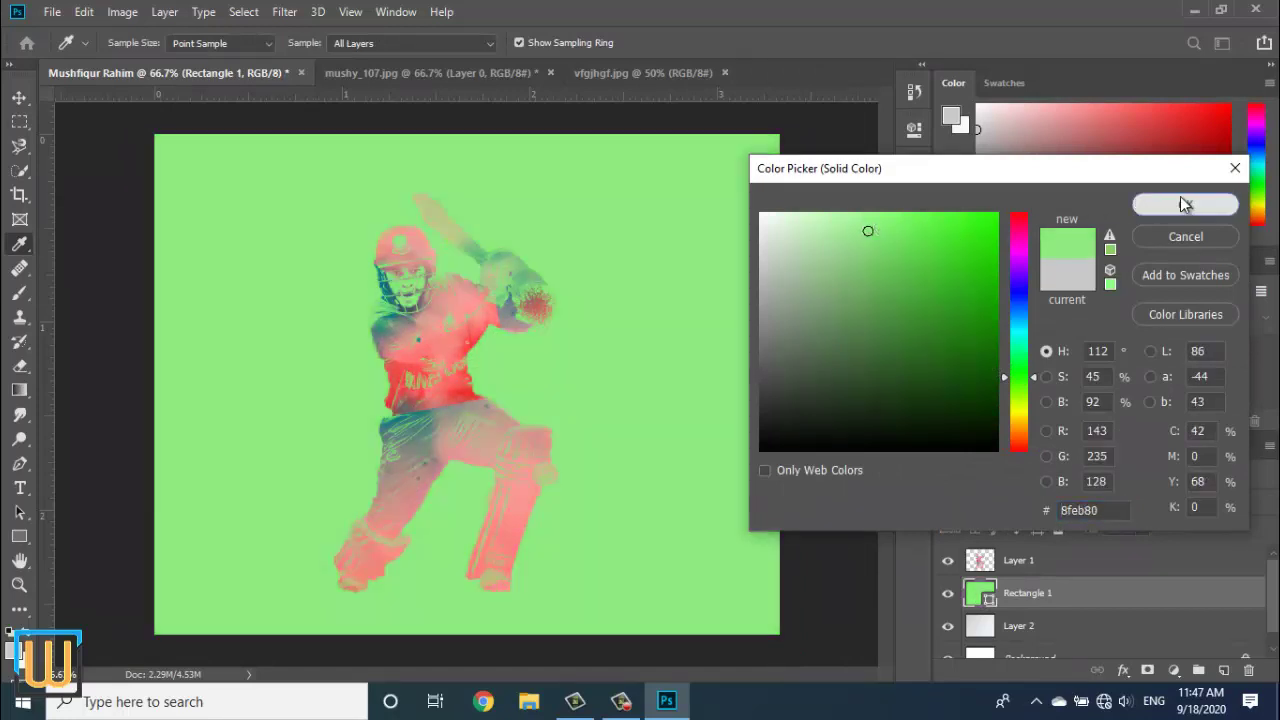
left_click(1185, 204)
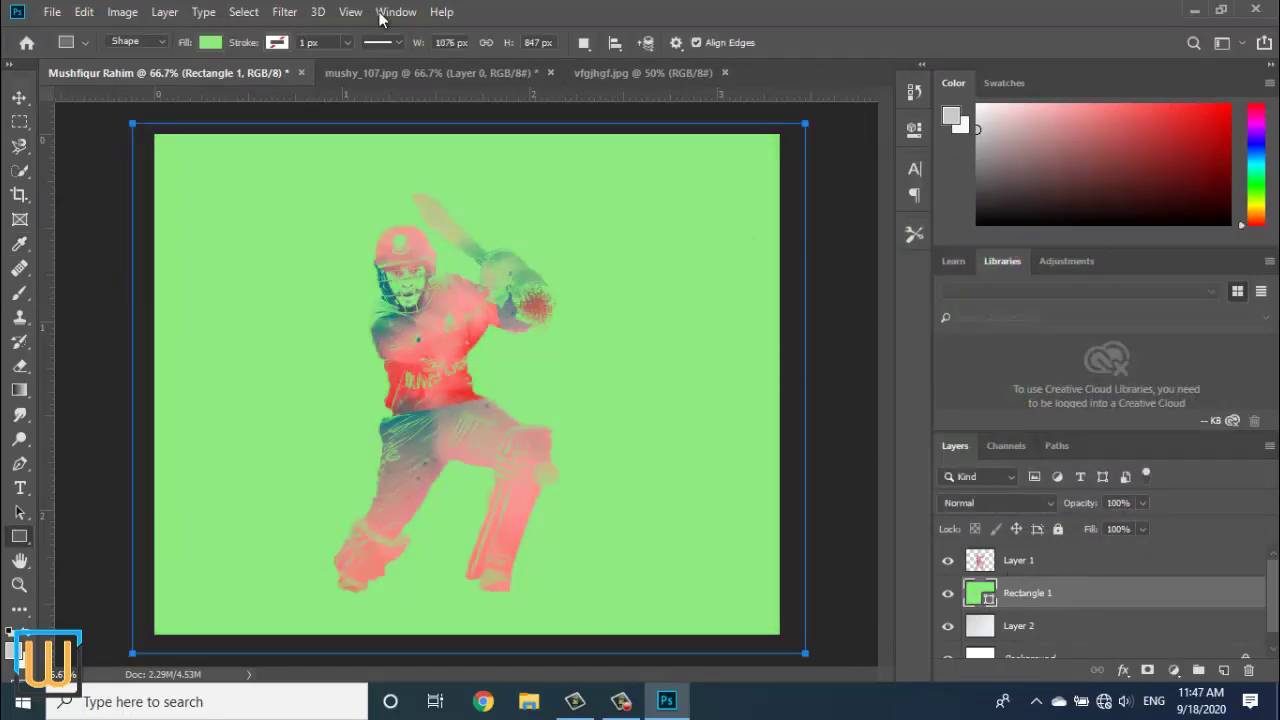
- Convert the rectangle to a smart object and apply a 1000-pixel Gaussian Blur
left_click(284, 12)
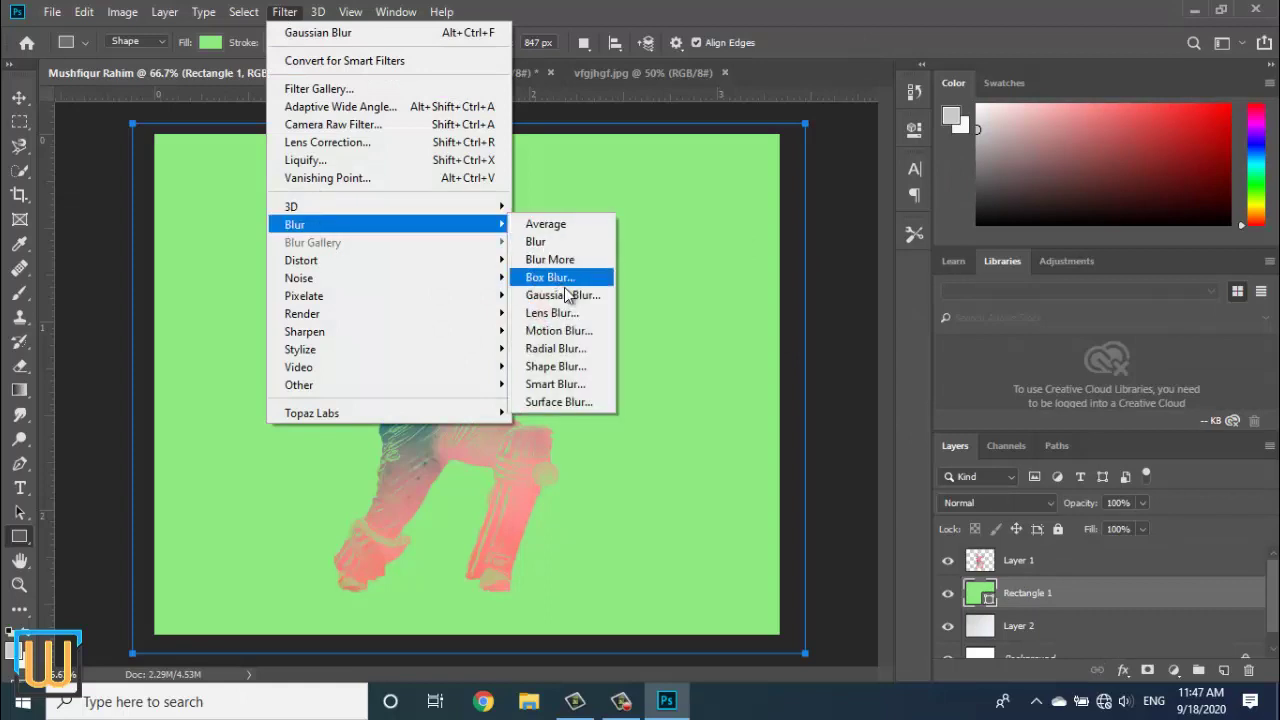
left_click(565, 297)
left_click(605, 272)
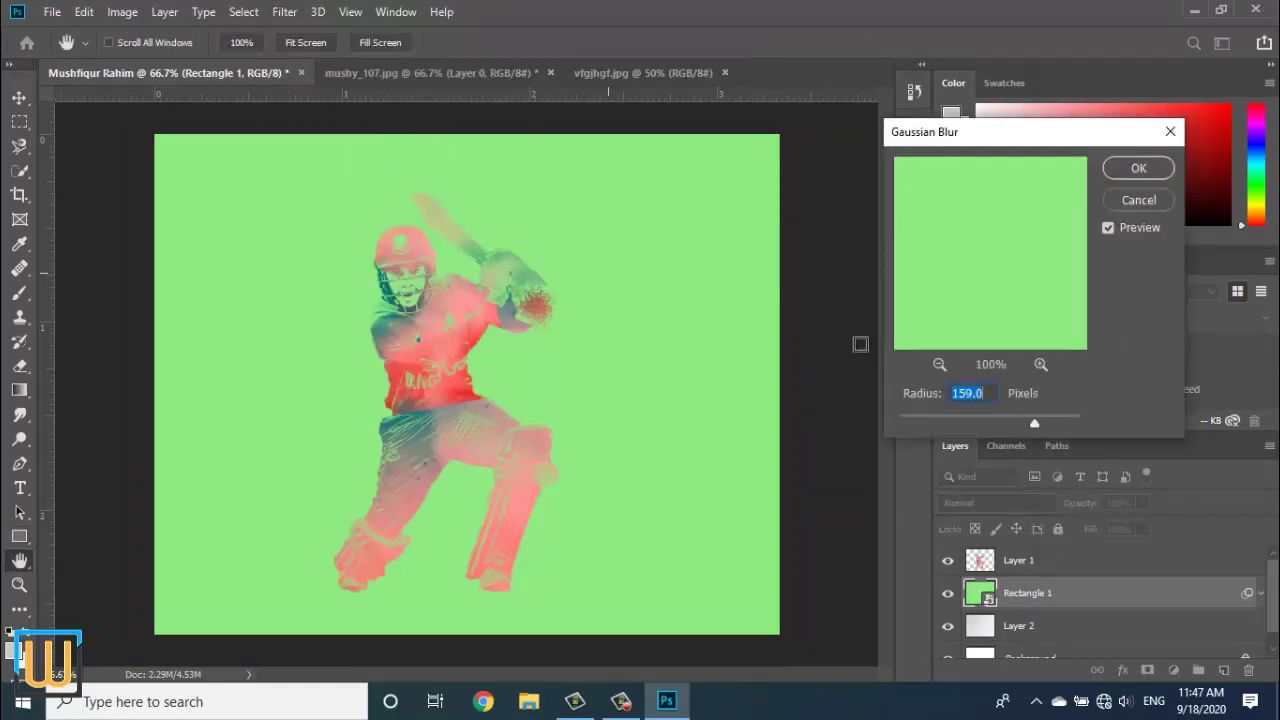
left_click_drag(1026, 411, 1106, 424)
left_click_drag(934, 414, 946, 424)
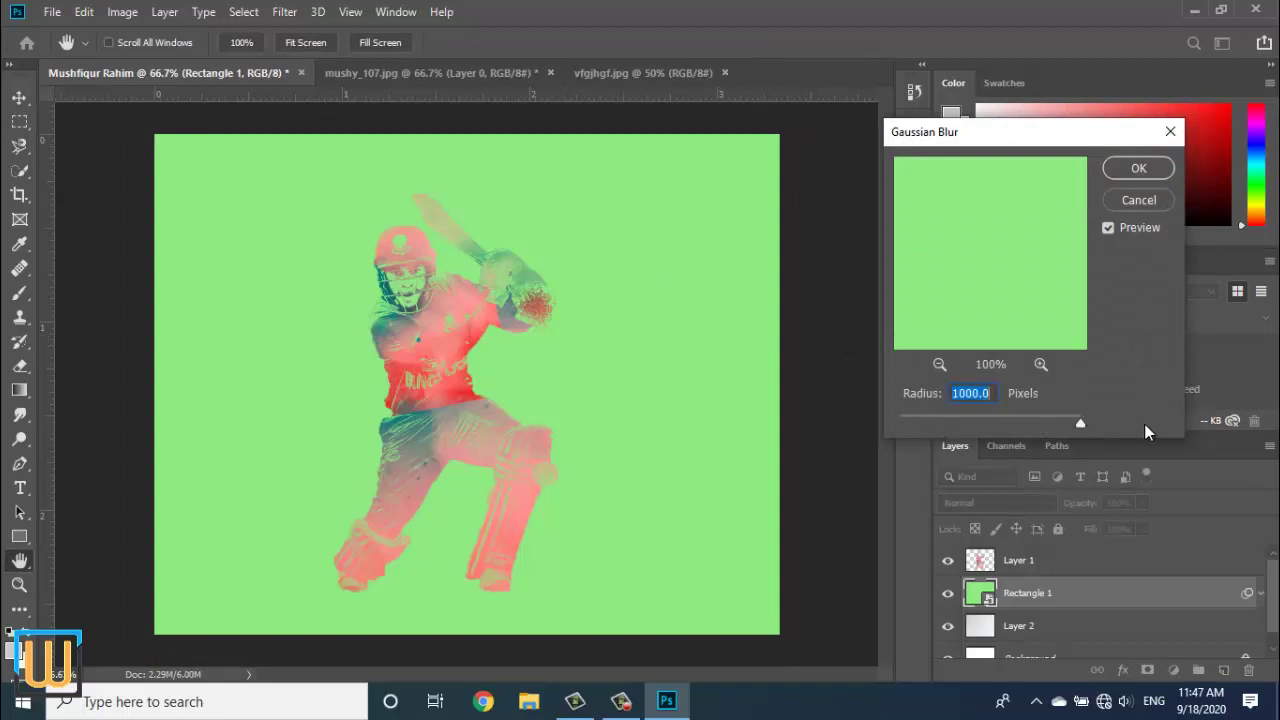
left_click(1138, 168)
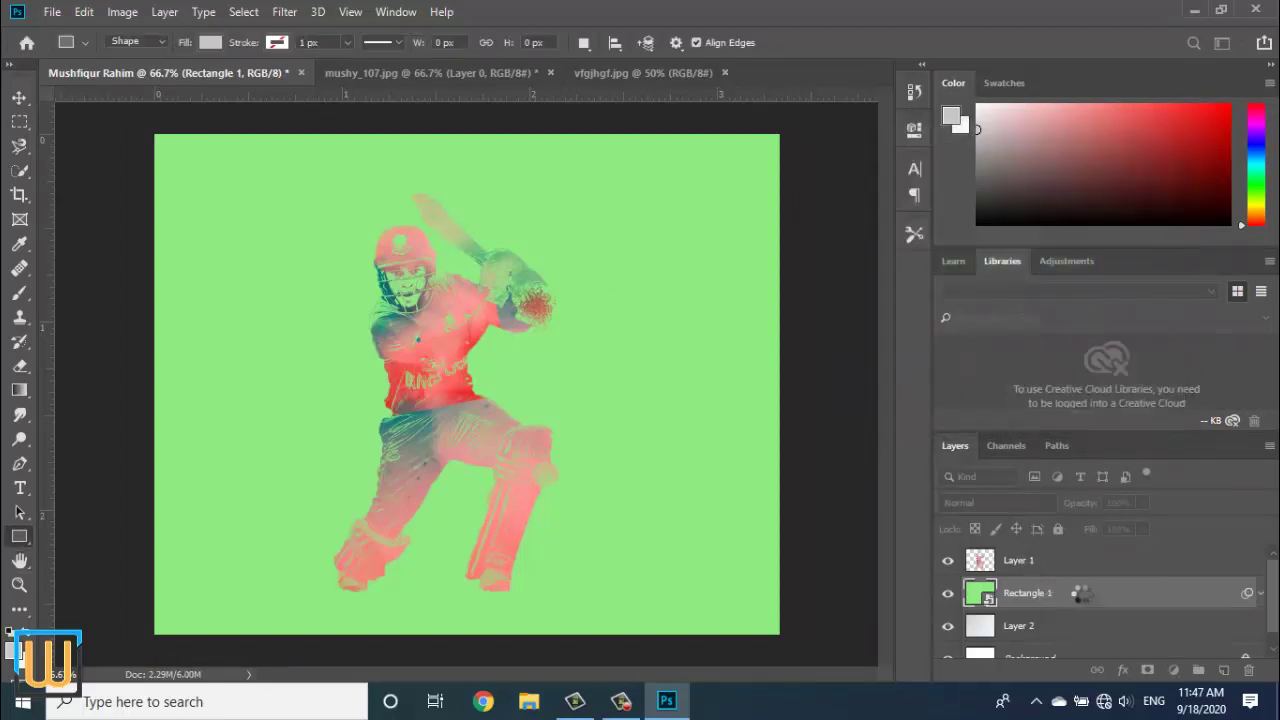
right_click(1156, 600)
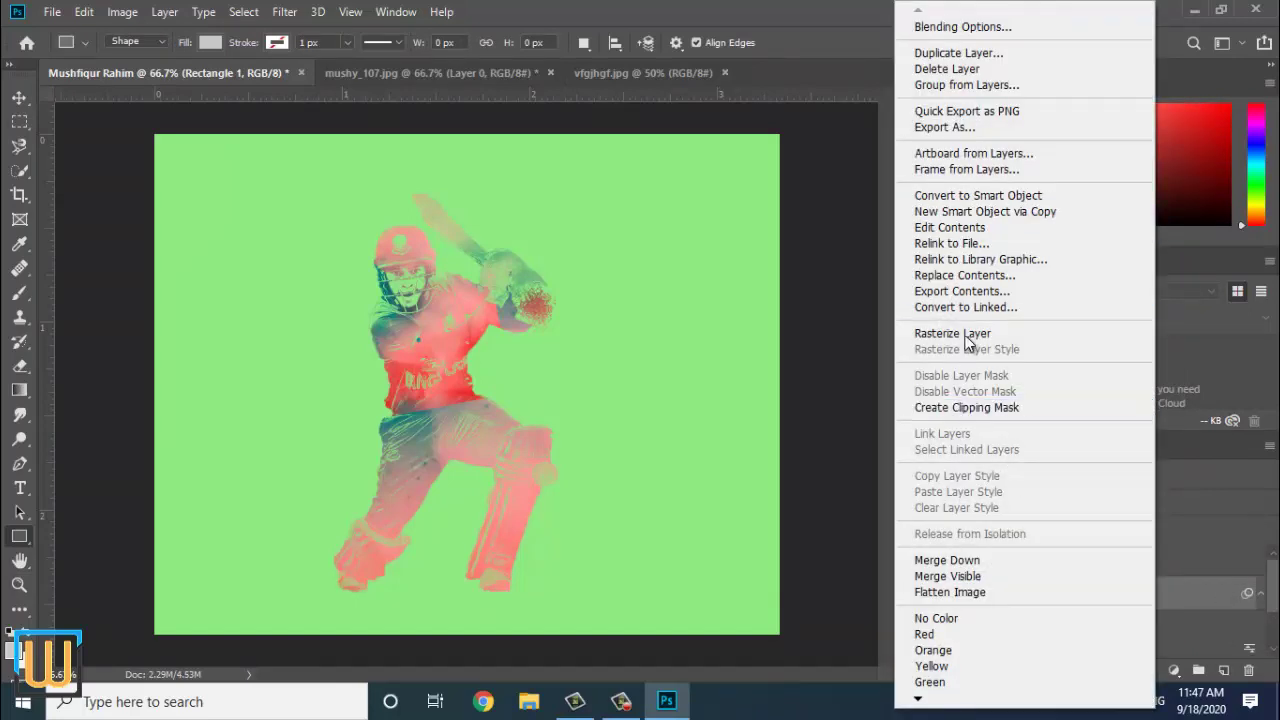
- Fade Rectangle 1 to 10% opacity, compare its visibility, and add an empty Layer 3 on top
key("Escape")
left_click(948, 594)
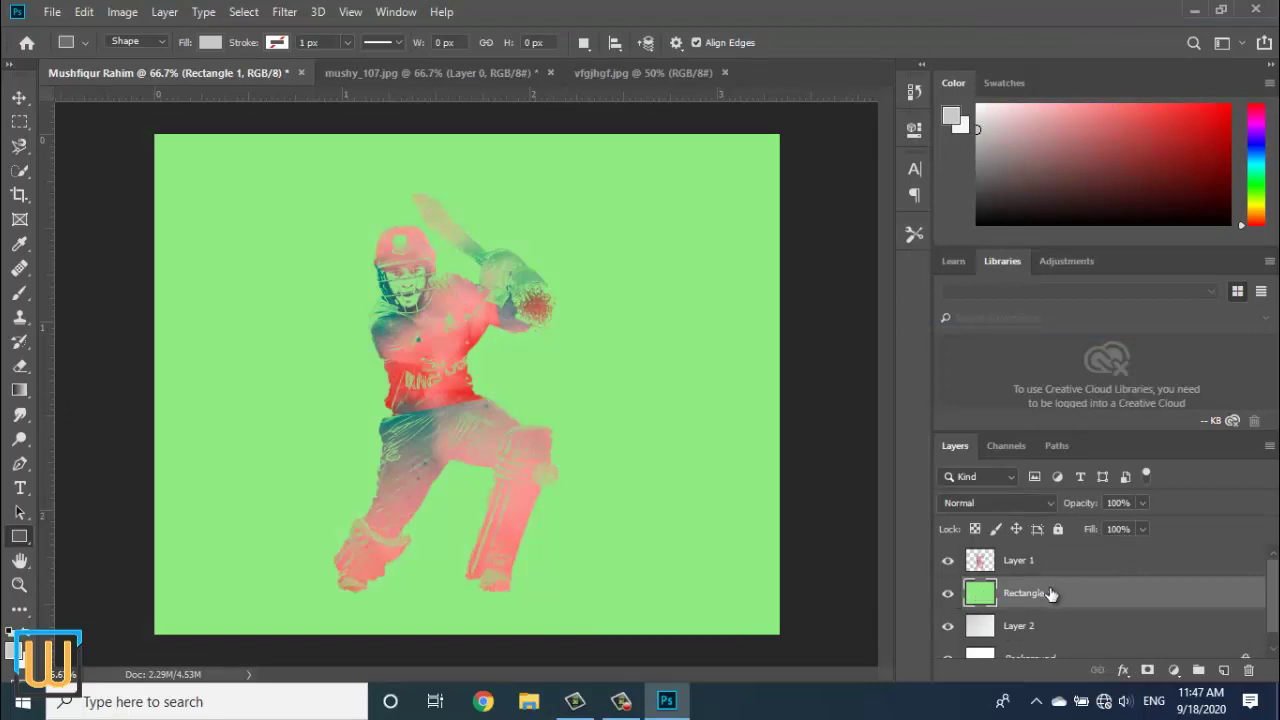
mouse_move(1081, 495)
left_mouse_down()
mouse_move(1012, 505)
mouse_move(1044, 512)
left_mouse_up()
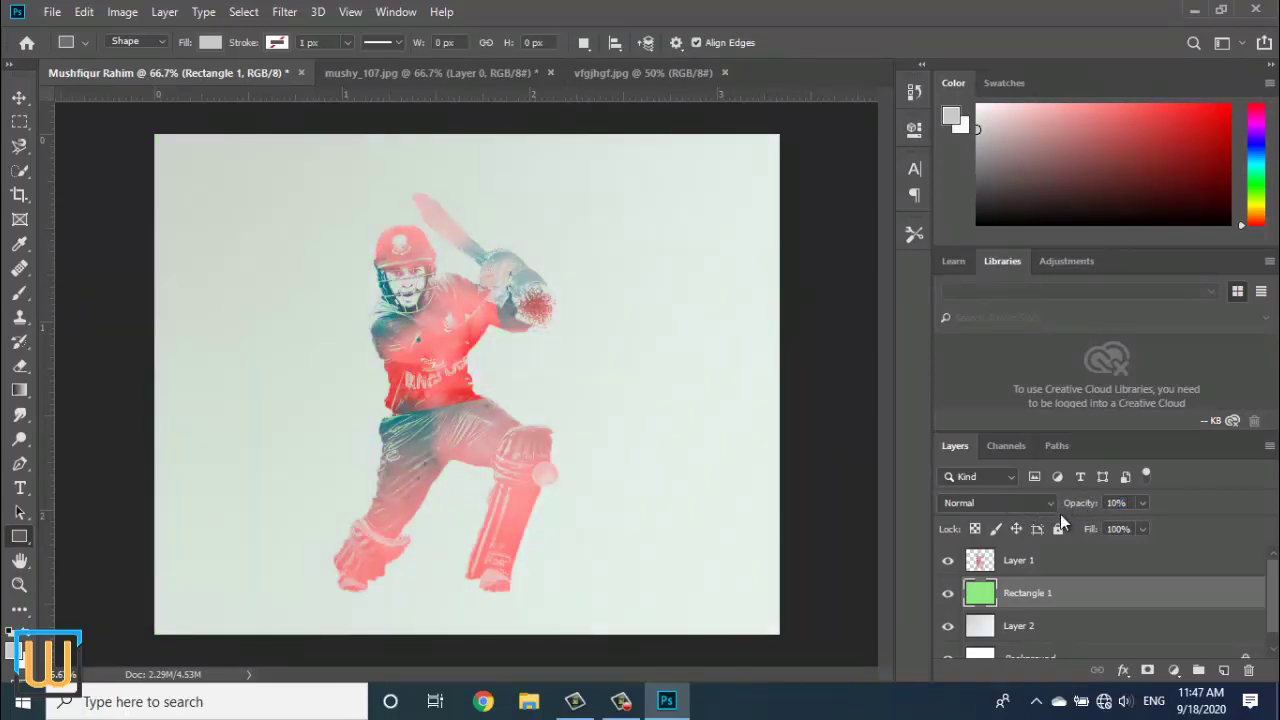
left_click(944, 597)
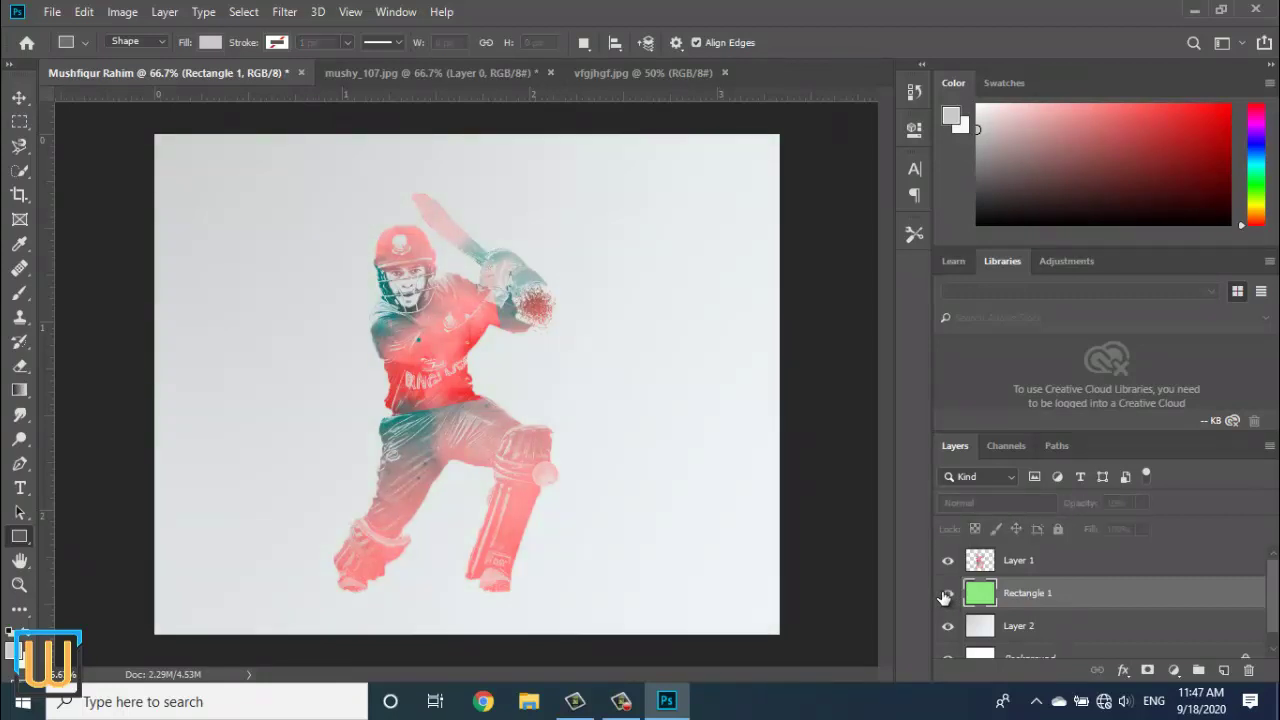
left_click(944, 597)
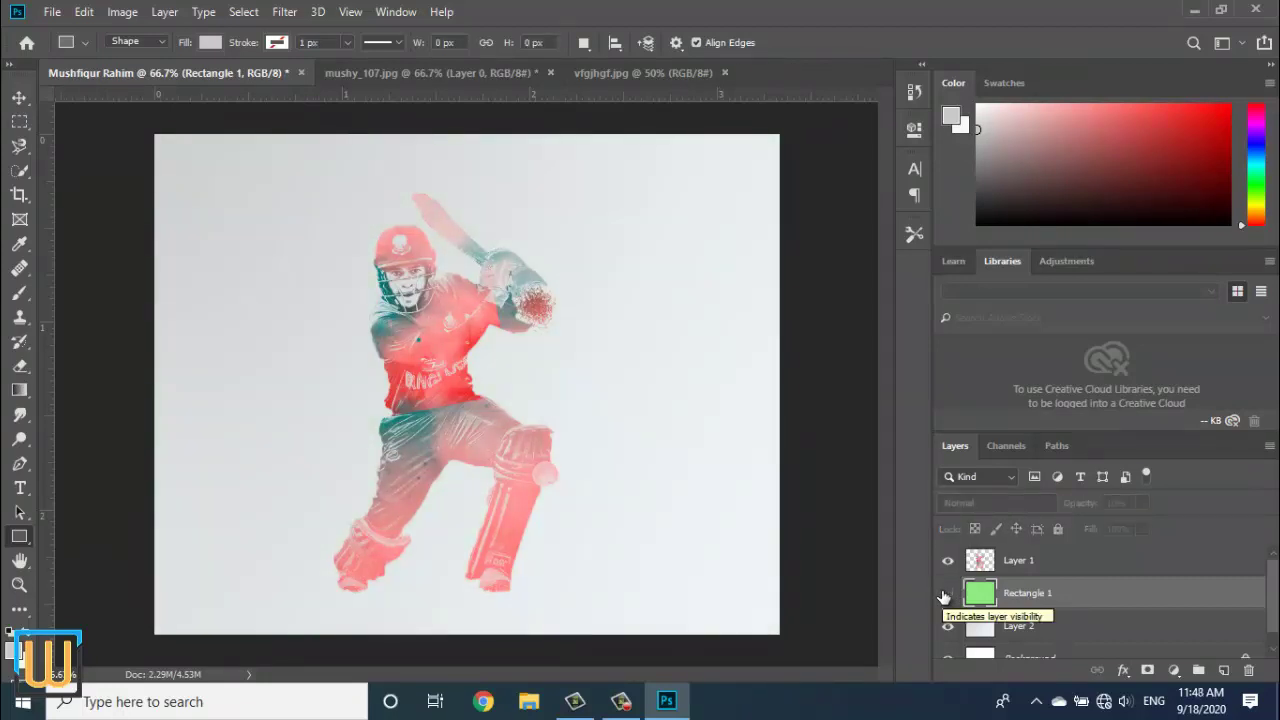
left_click(947, 593)
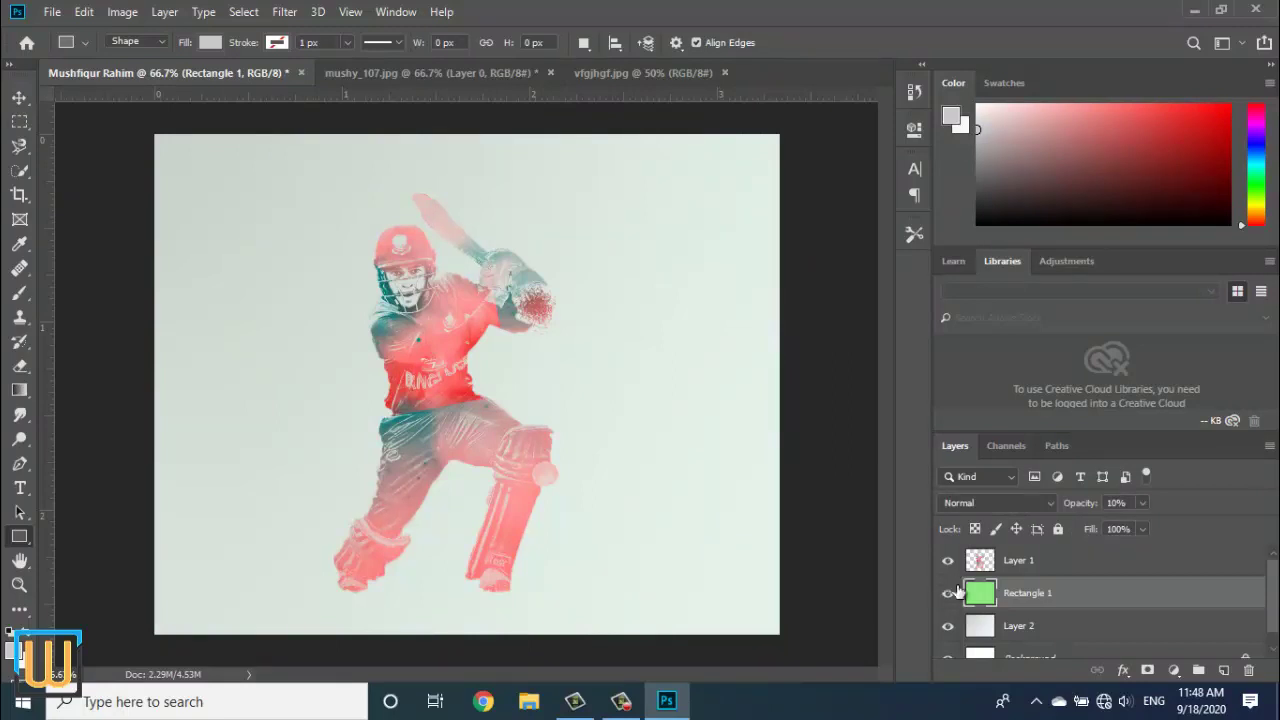
left_click(1075, 562)
left_click(1223, 670)
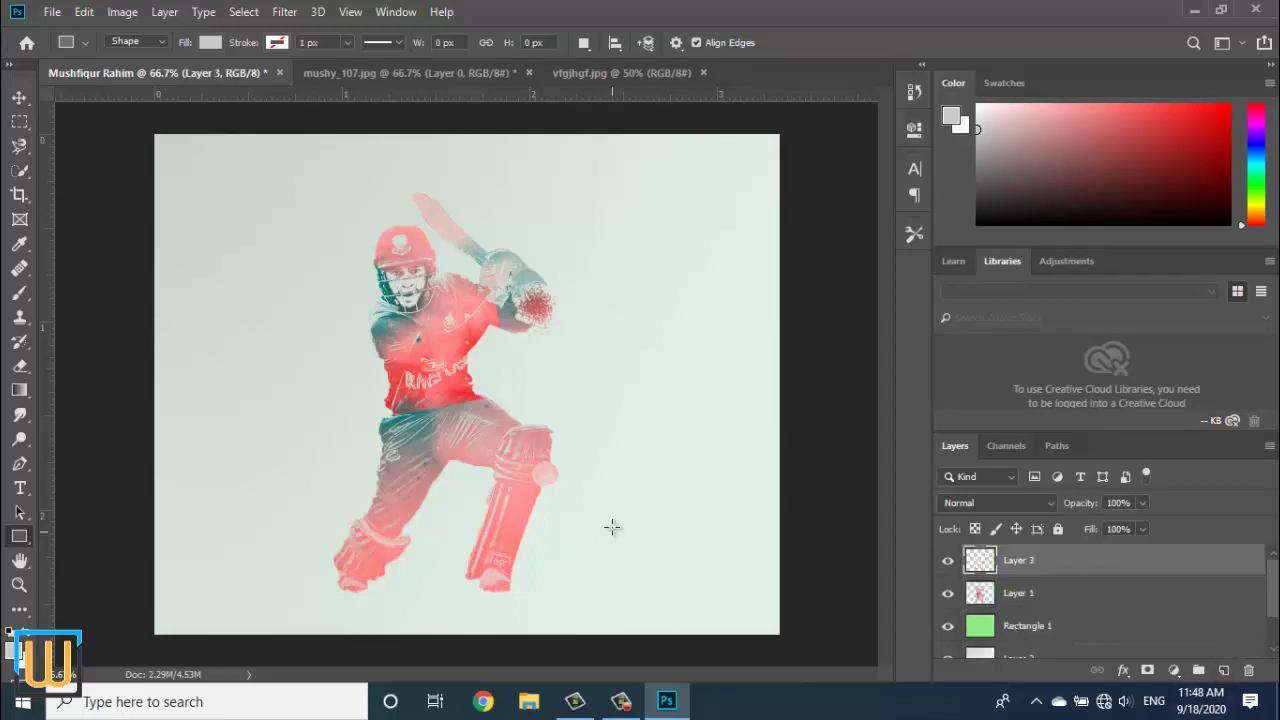
- Type the player's name in capitals near the top right of the canvas
left_click(19, 487)
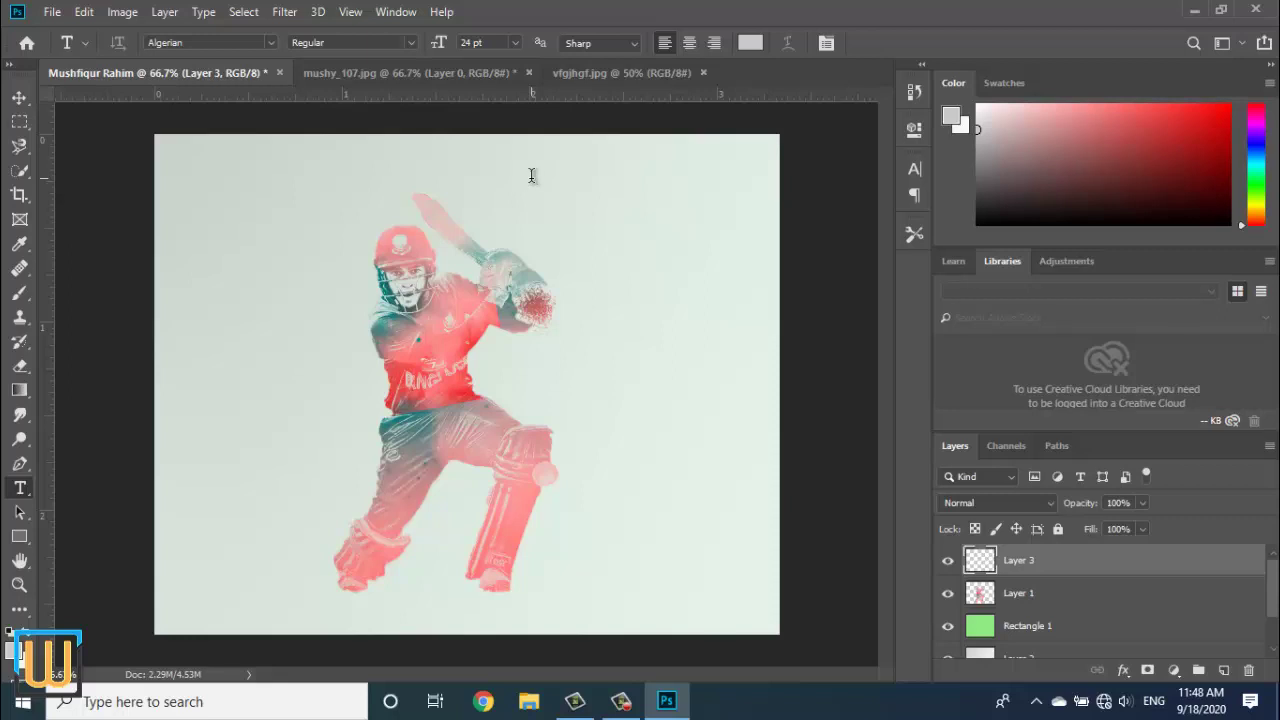
left_click(531, 175)
type("M")
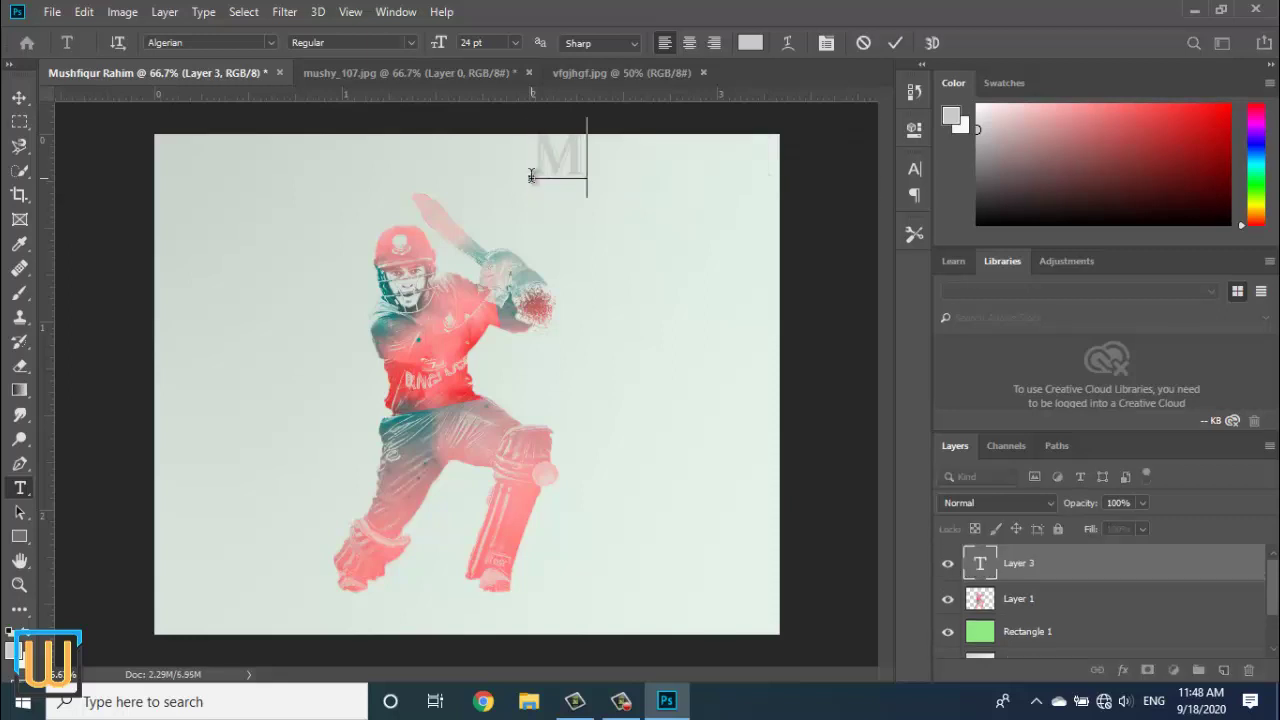
type("U ")
type("H")
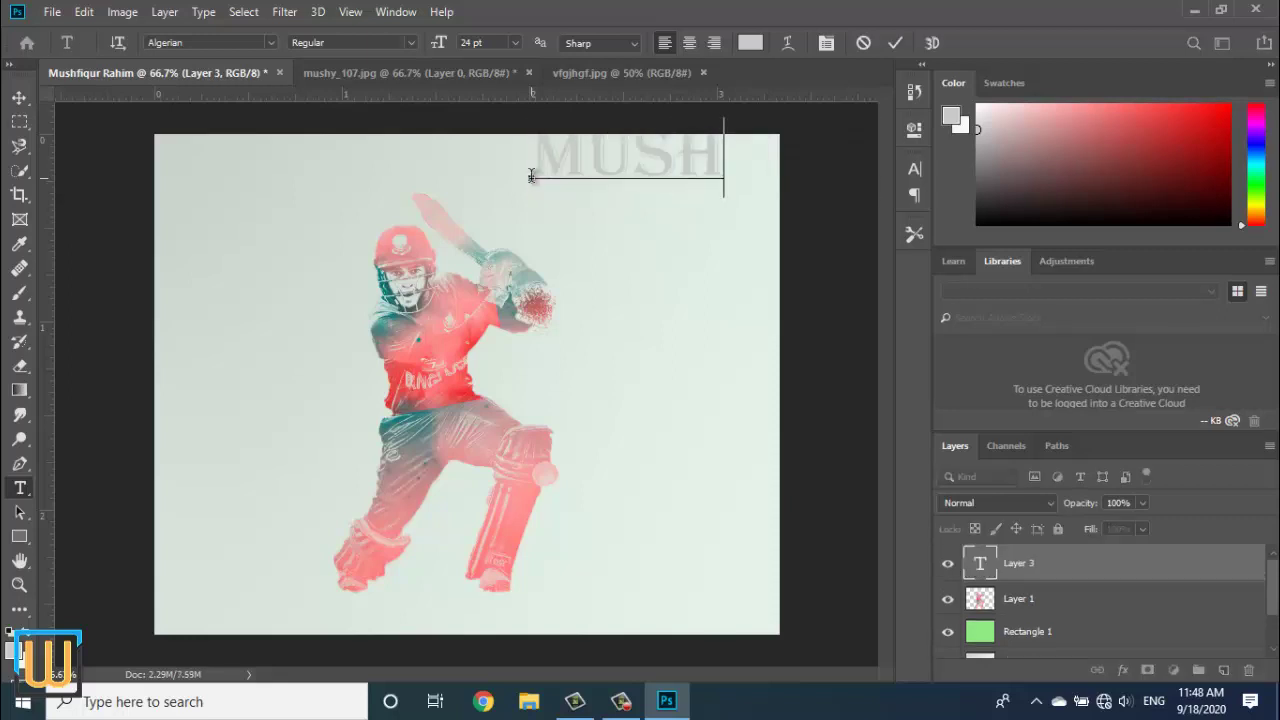
type("FIQU")
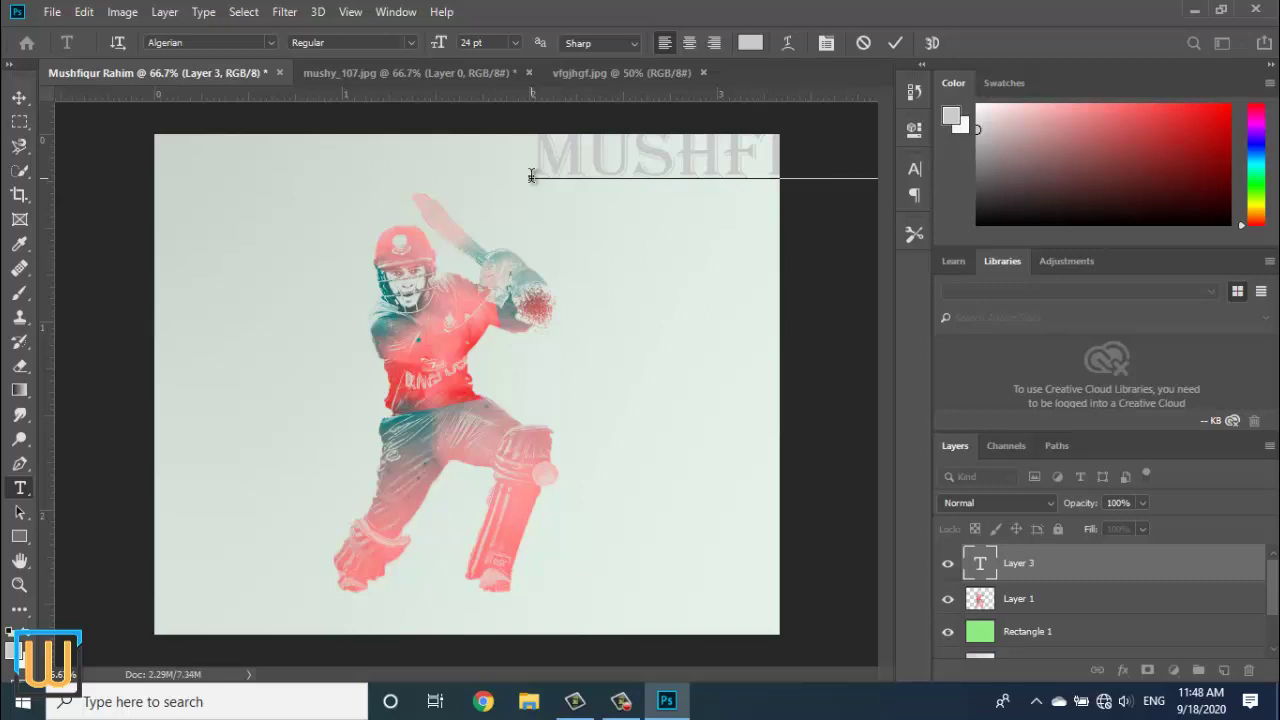
key("ctrl+a")
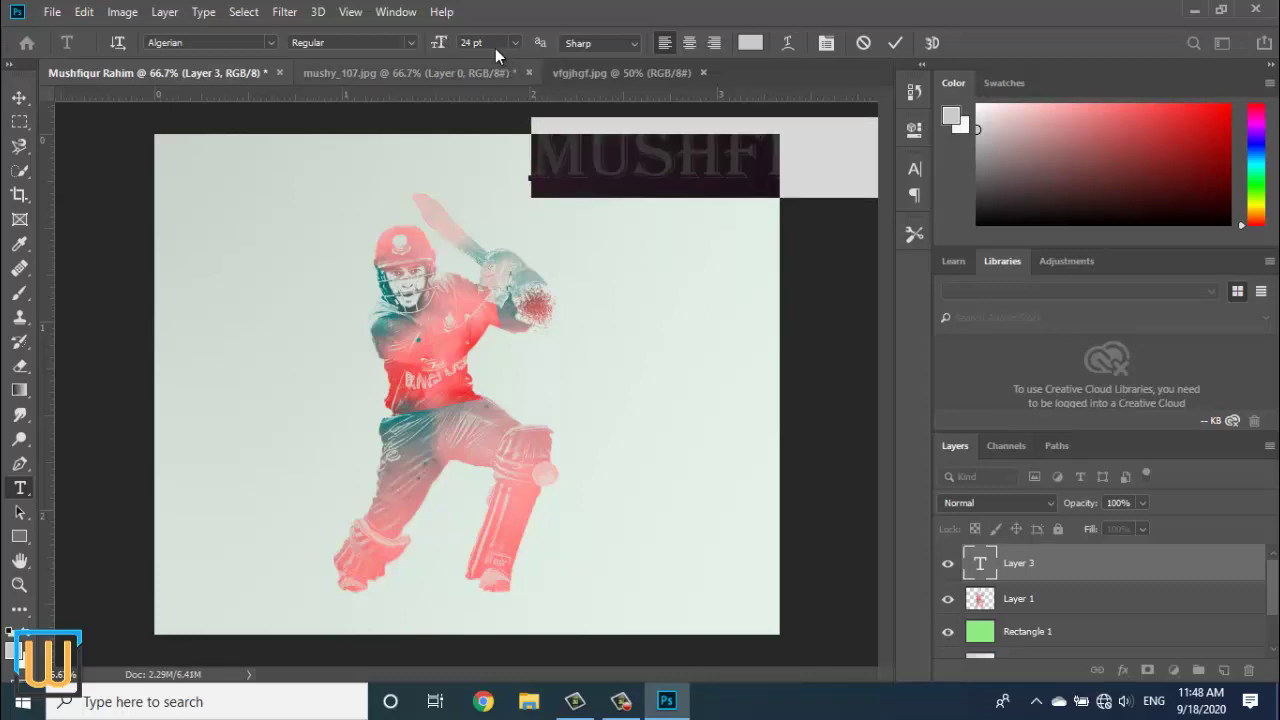
- Set the name text to Daikon Bold at 10 pt and commit it
left_click(211, 40)
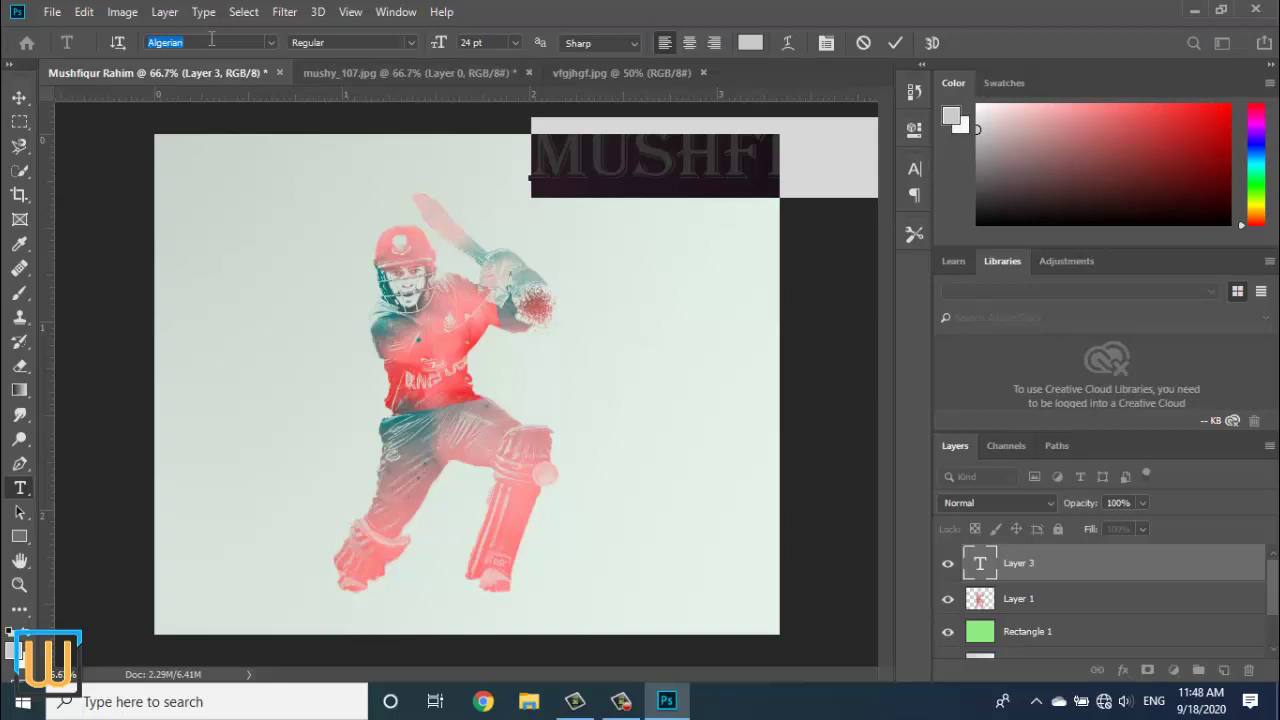
left_click(211, 40)
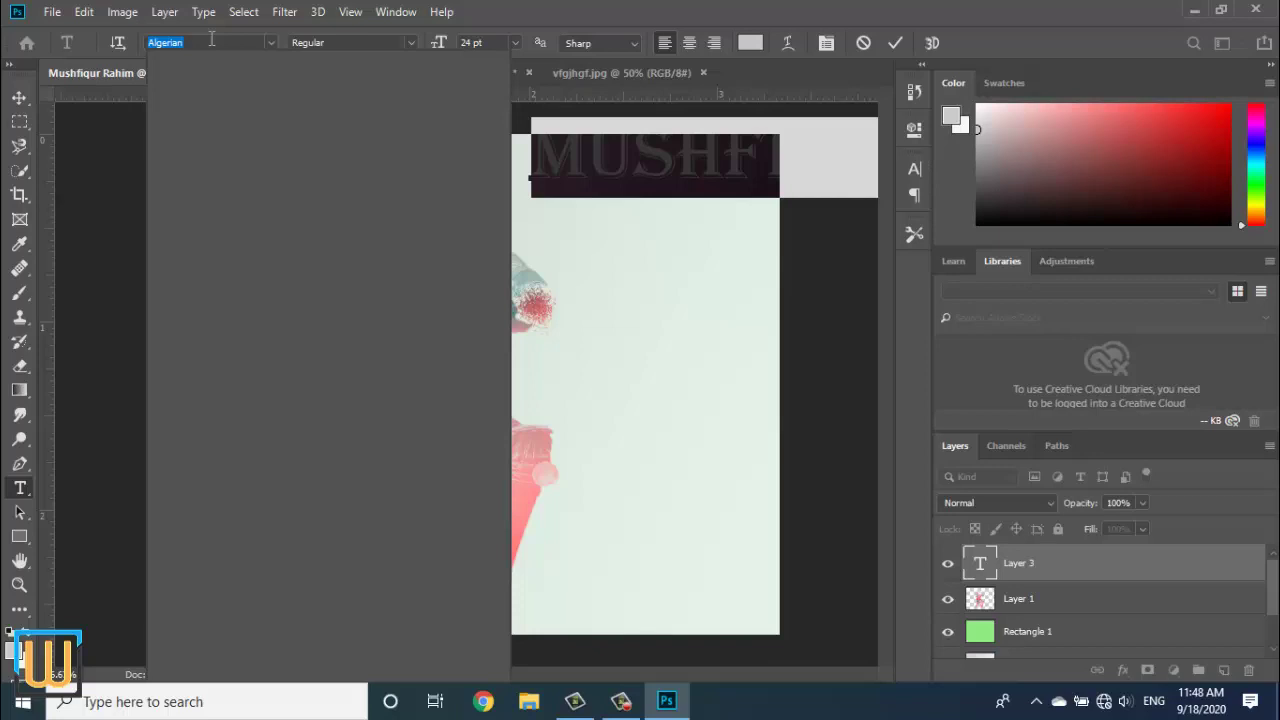
type("da")
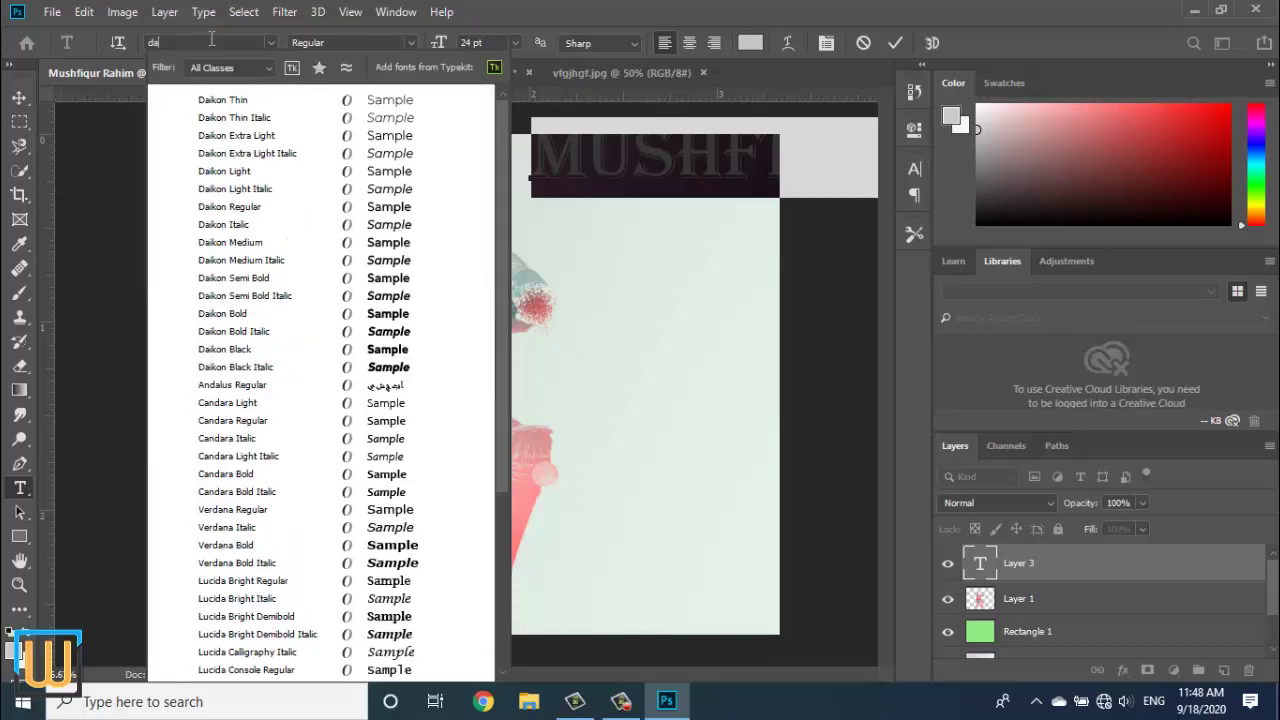
left_click(232, 313)
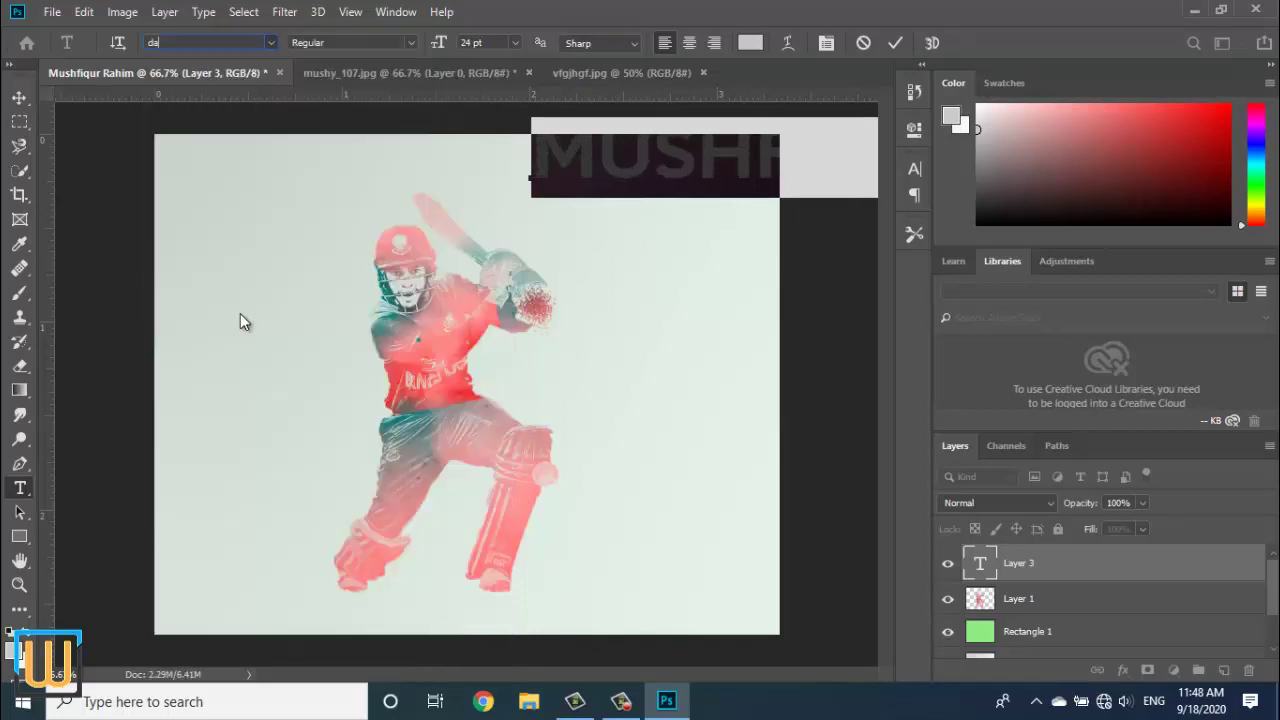
left_click(515, 43)
left_click(503, 155)
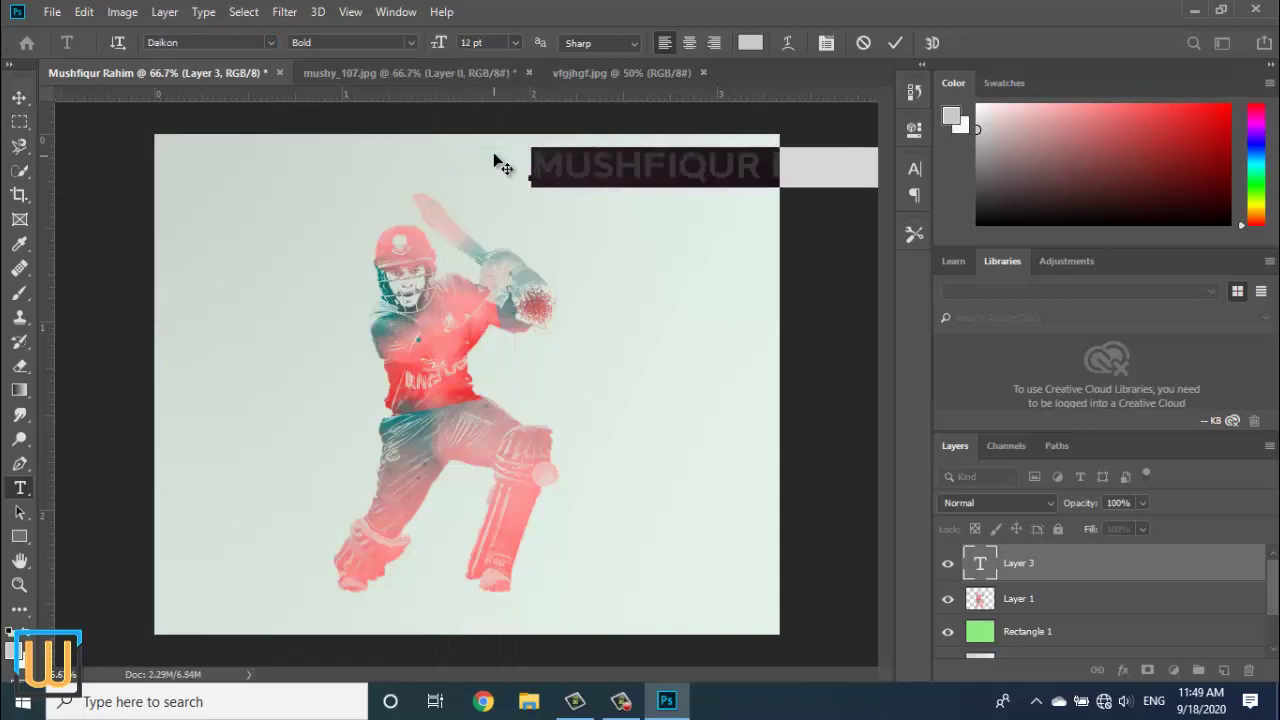
left_click(515, 43)
left_click(487, 134)
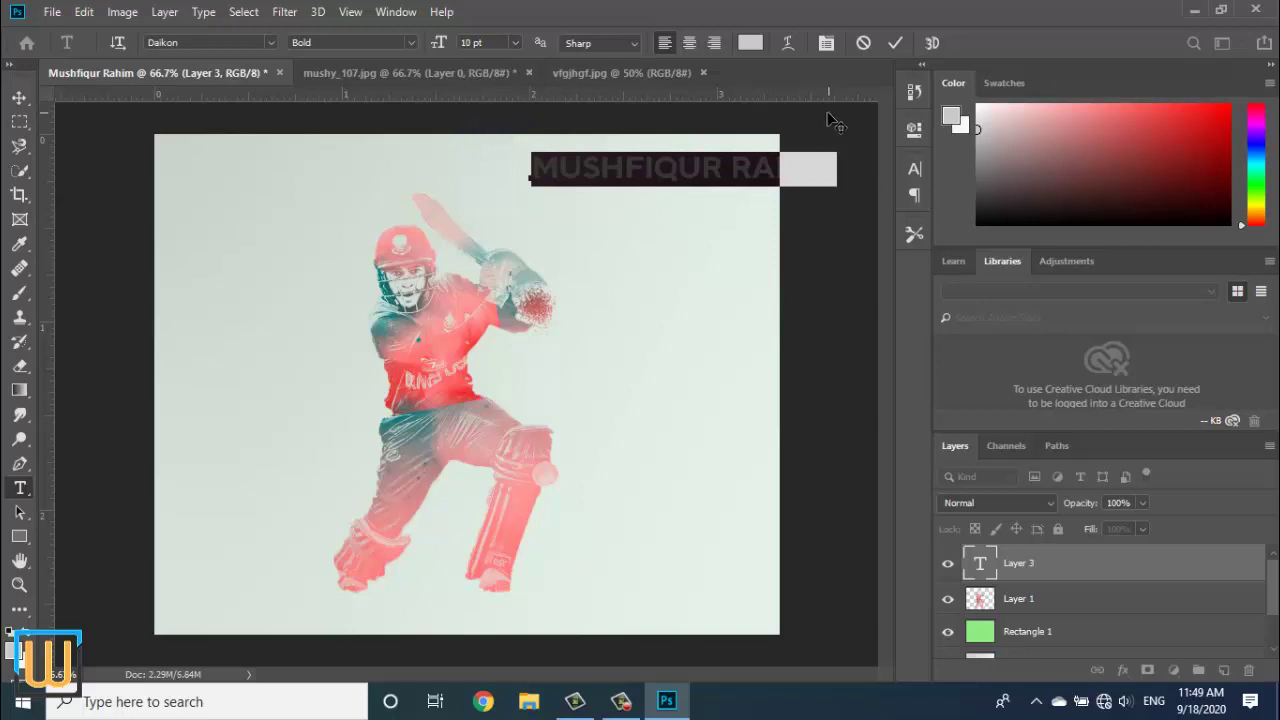
left_click(893, 44)
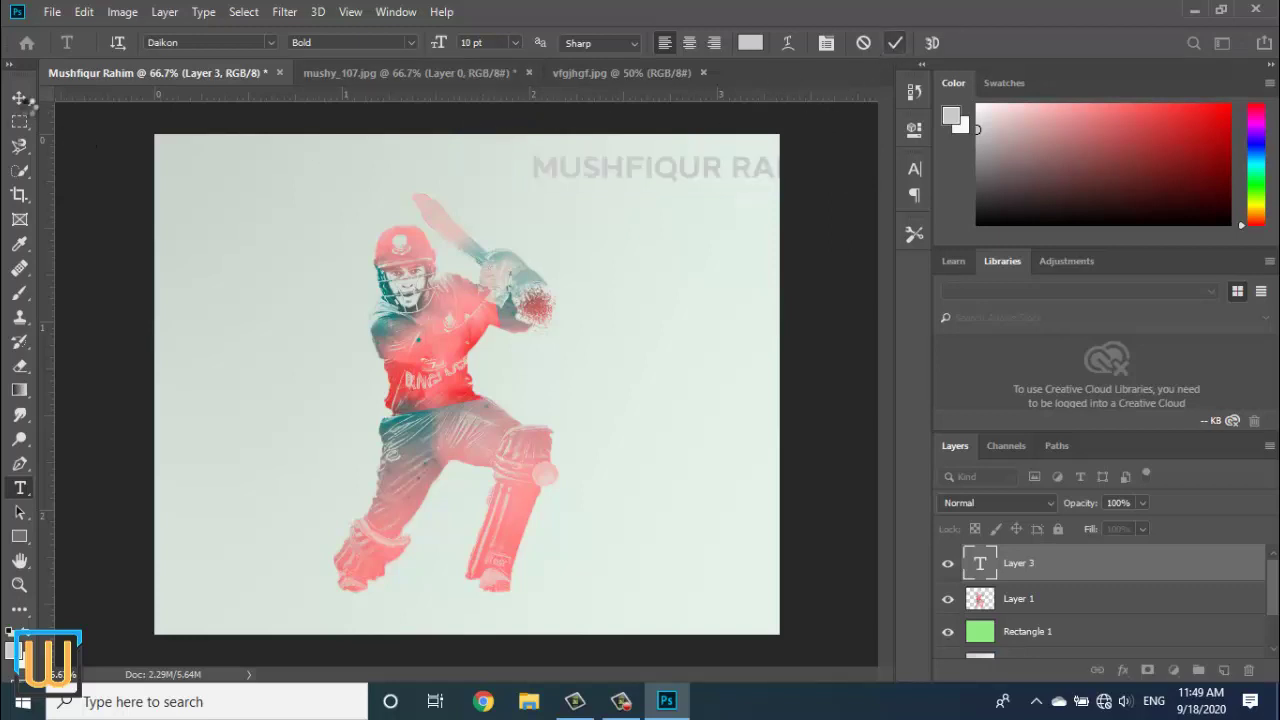
left_click(20, 97)
- Shift the title left, enable Gradient Overlay, and turn off Drop Shadow
left_click_drag(620, 171, 546, 170)
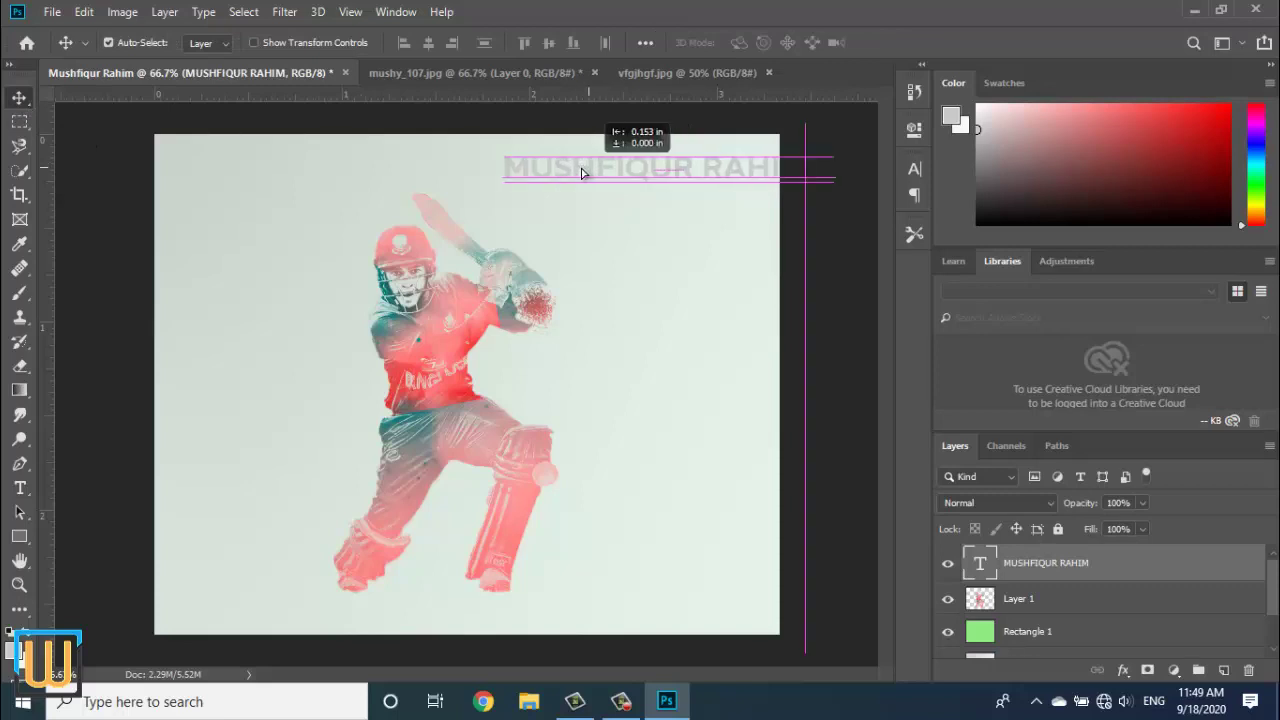
left_click(1123, 670)
key("Escape")
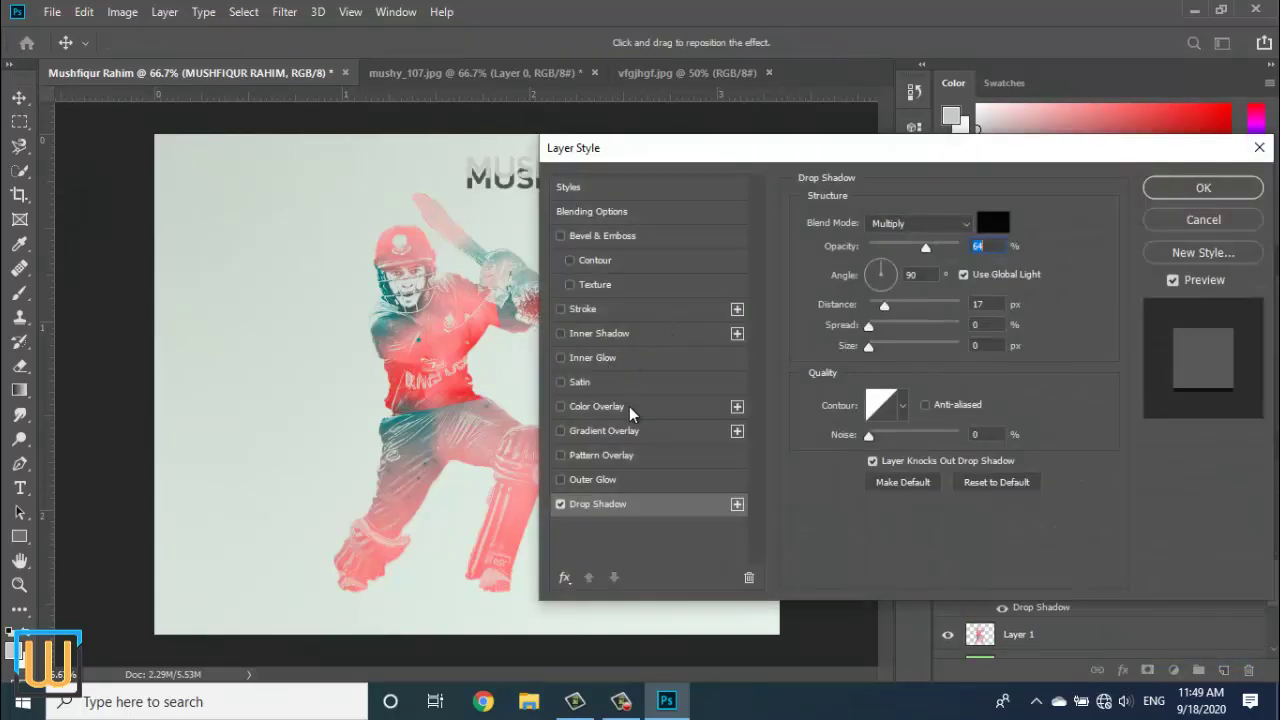
left_click(559, 431)
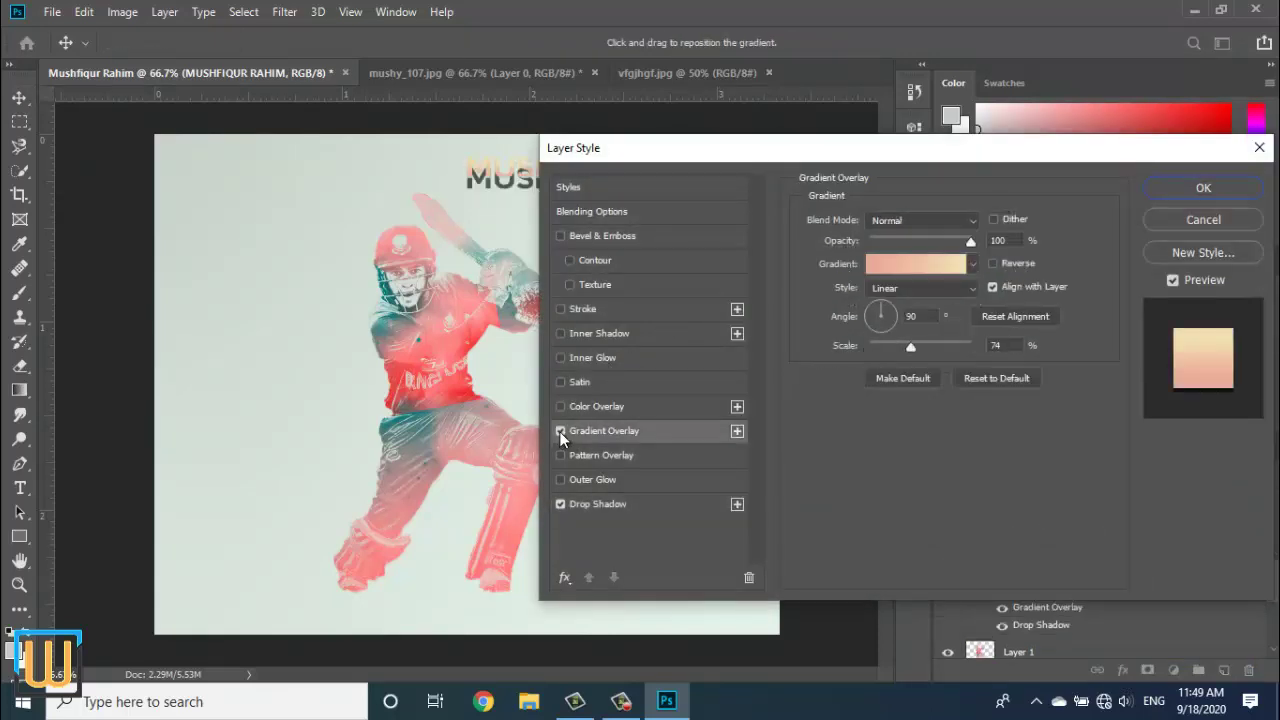
left_click(561, 504)
left_click_drag(648, 155, 818, 206)
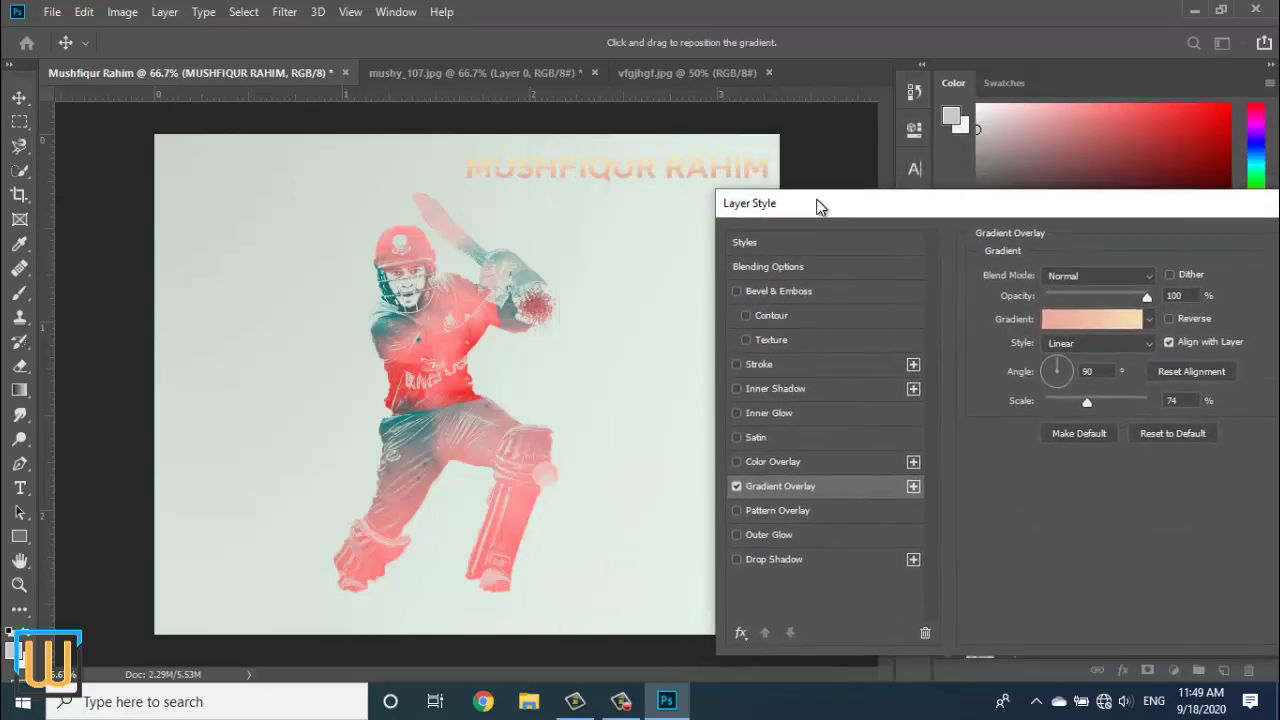
- Set the gradient's left stop to pink sampled from the player
left_click(1086, 318)
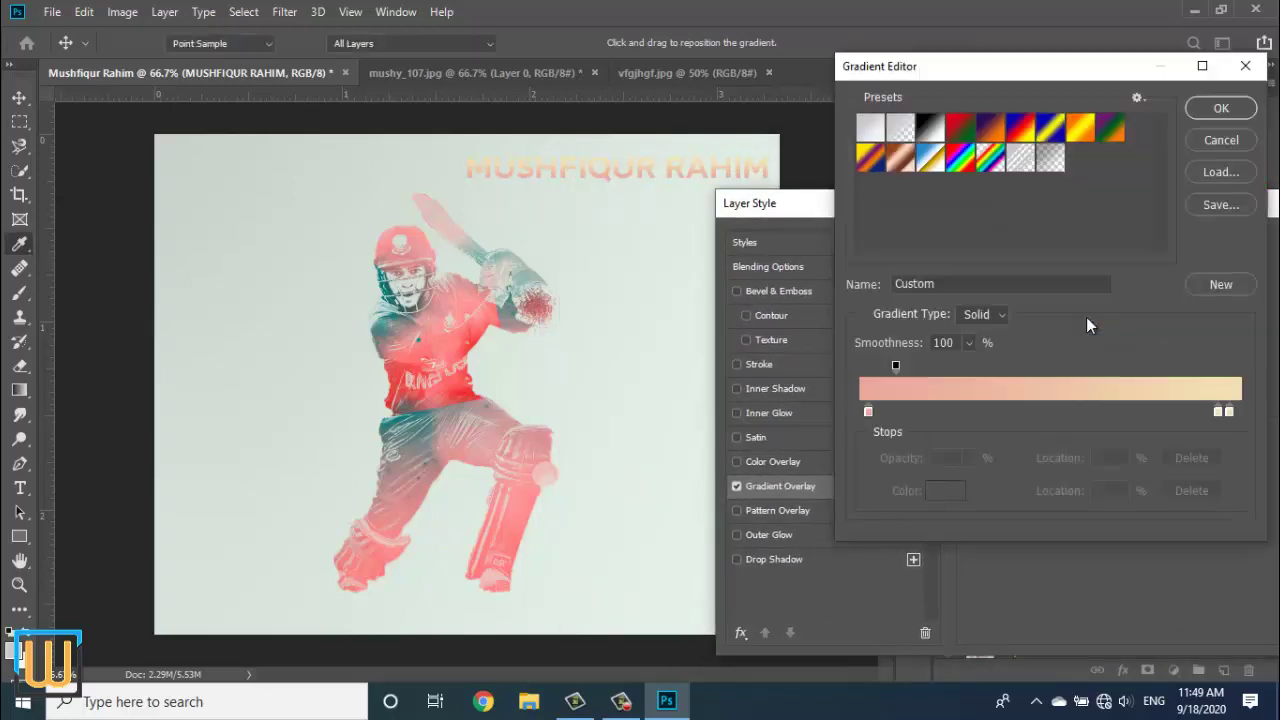
left_click(868, 411)
left_click(942, 493)
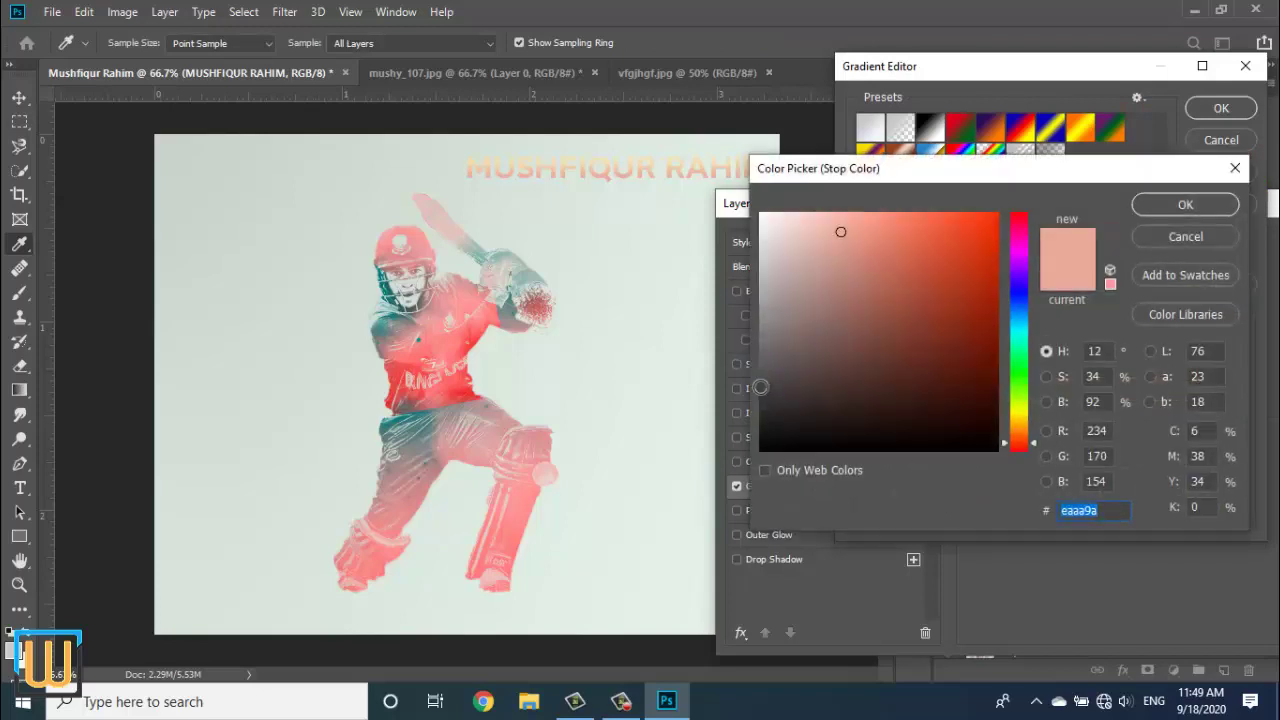
left_click(446, 347)
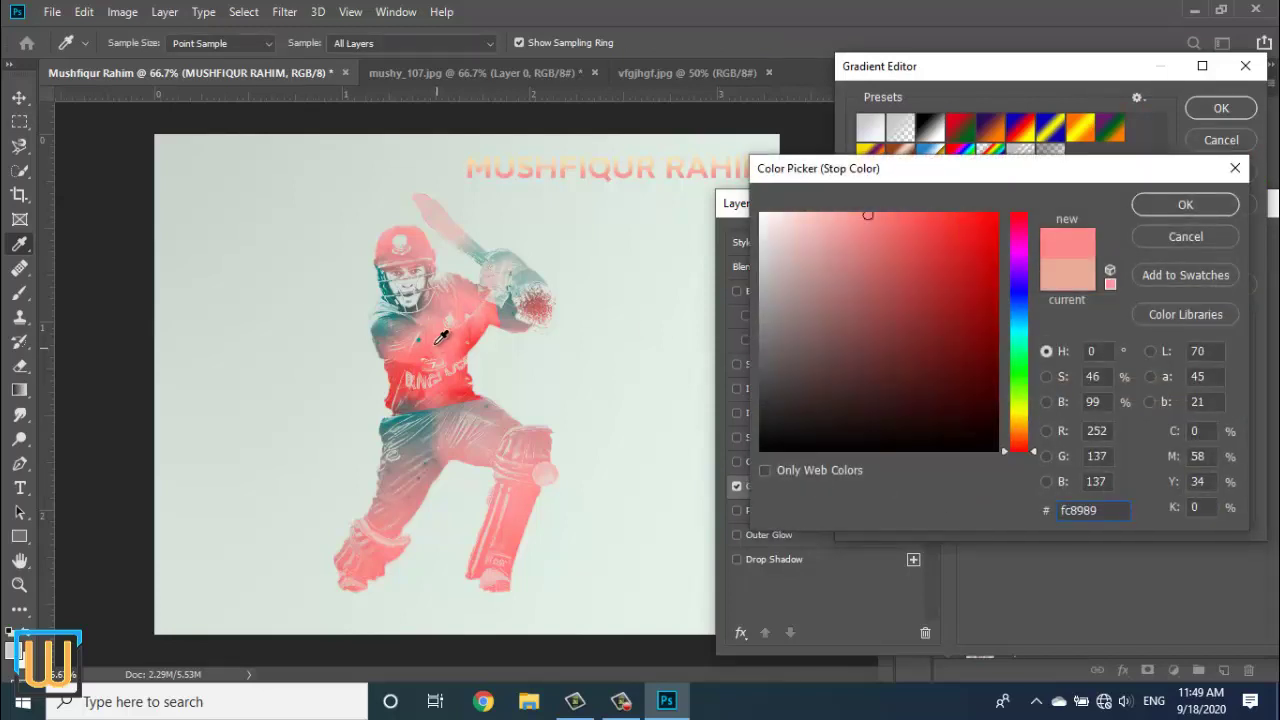
left_click(1220, 207)
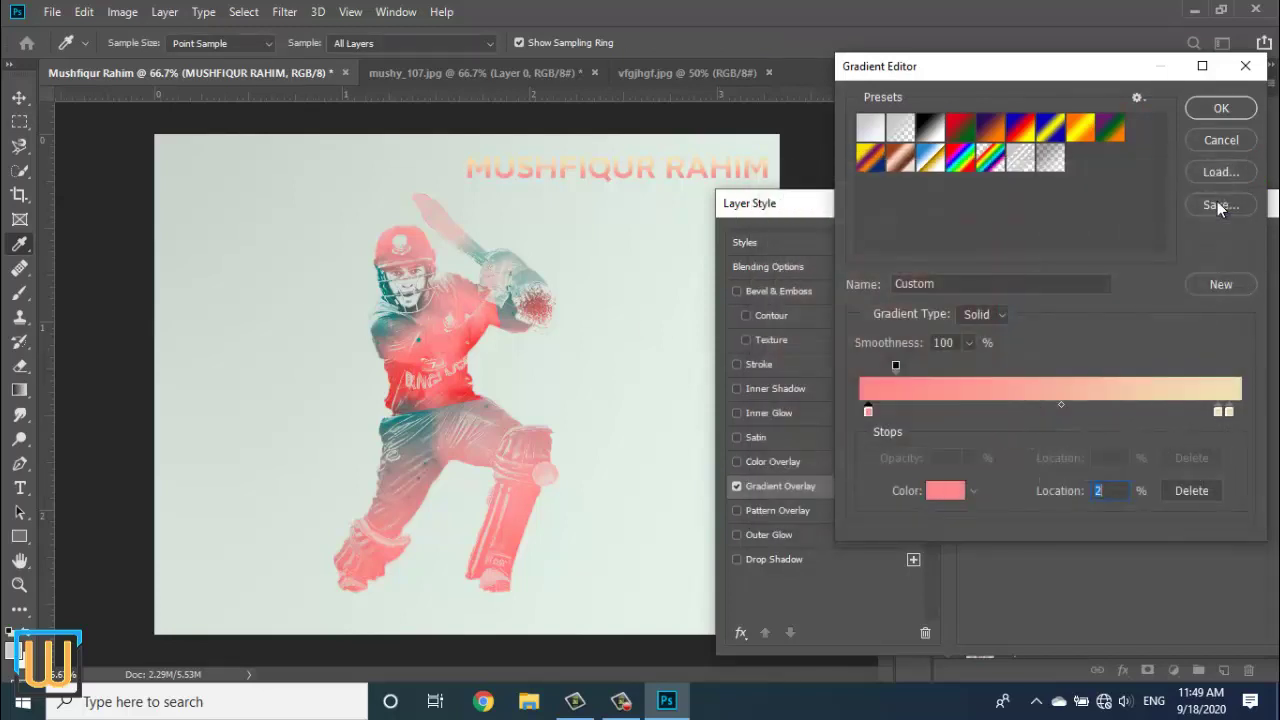
- Set the gradient's right stops to teal sampled from the player and apply the overlay
double_click(1229, 412)
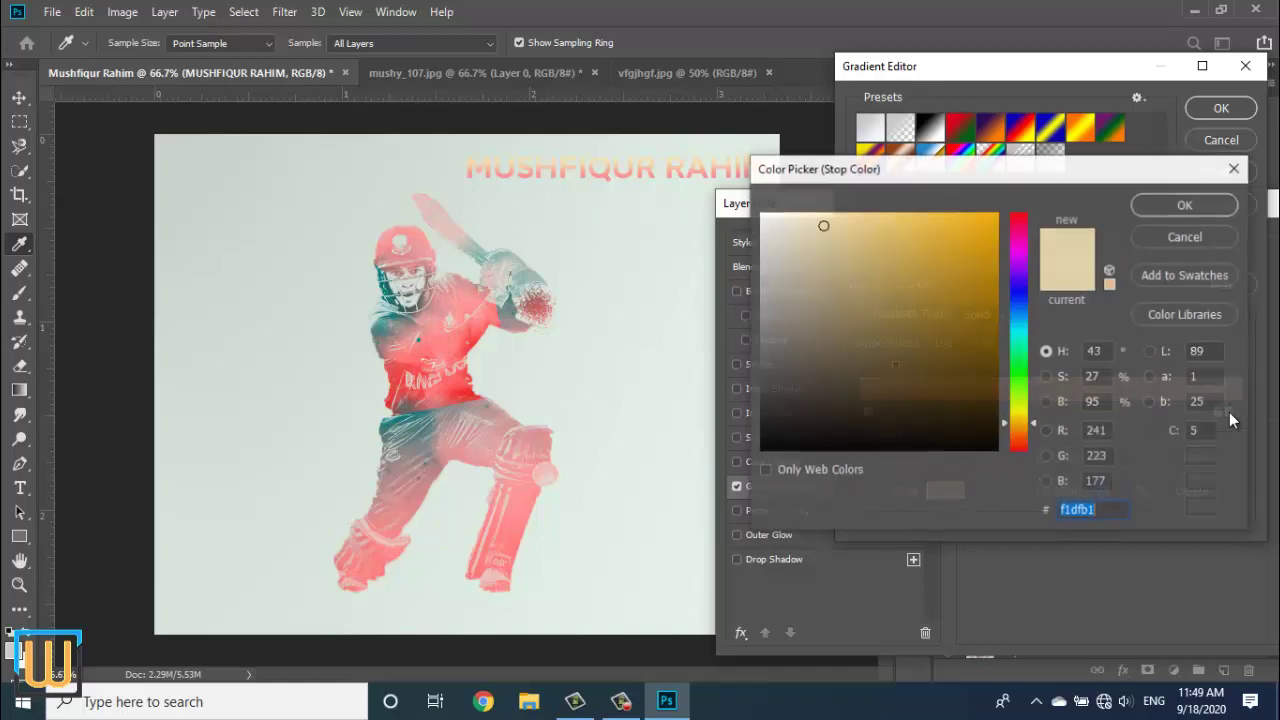
left_click(381, 322)
left_click(1195, 205)
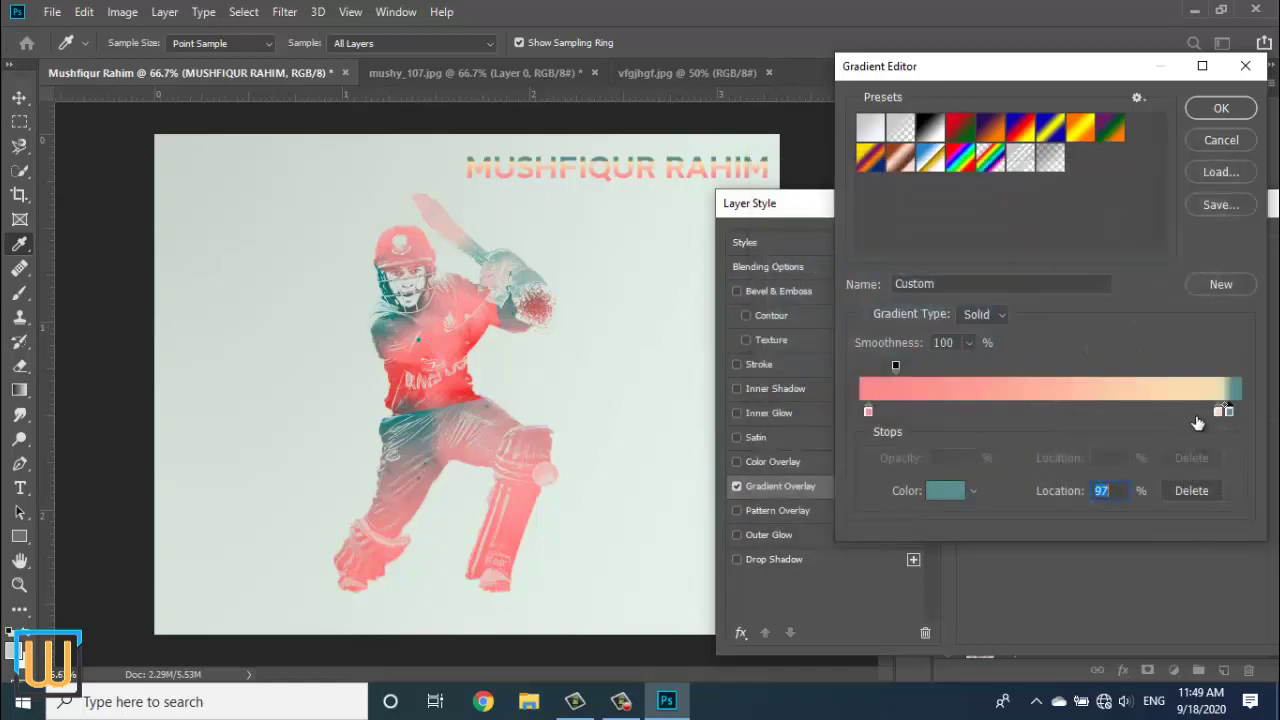
double_click(1218, 412)
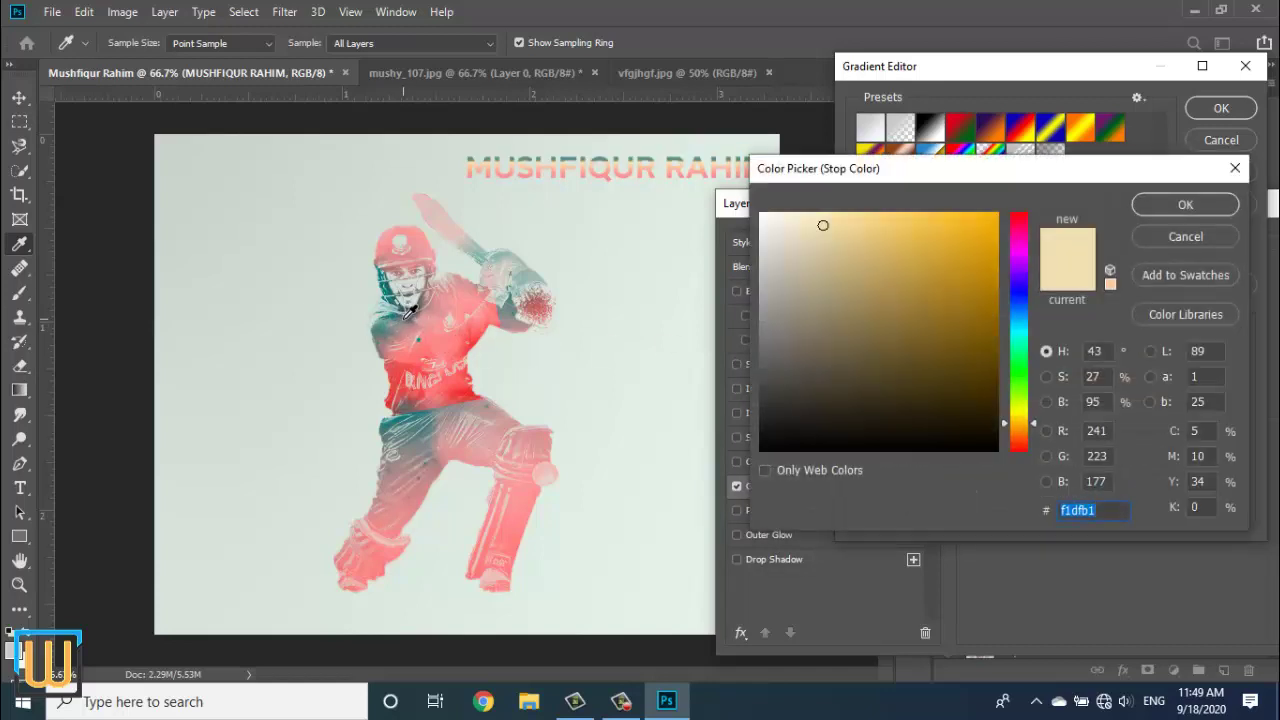
left_click(407, 314)
left_click(1185, 205)
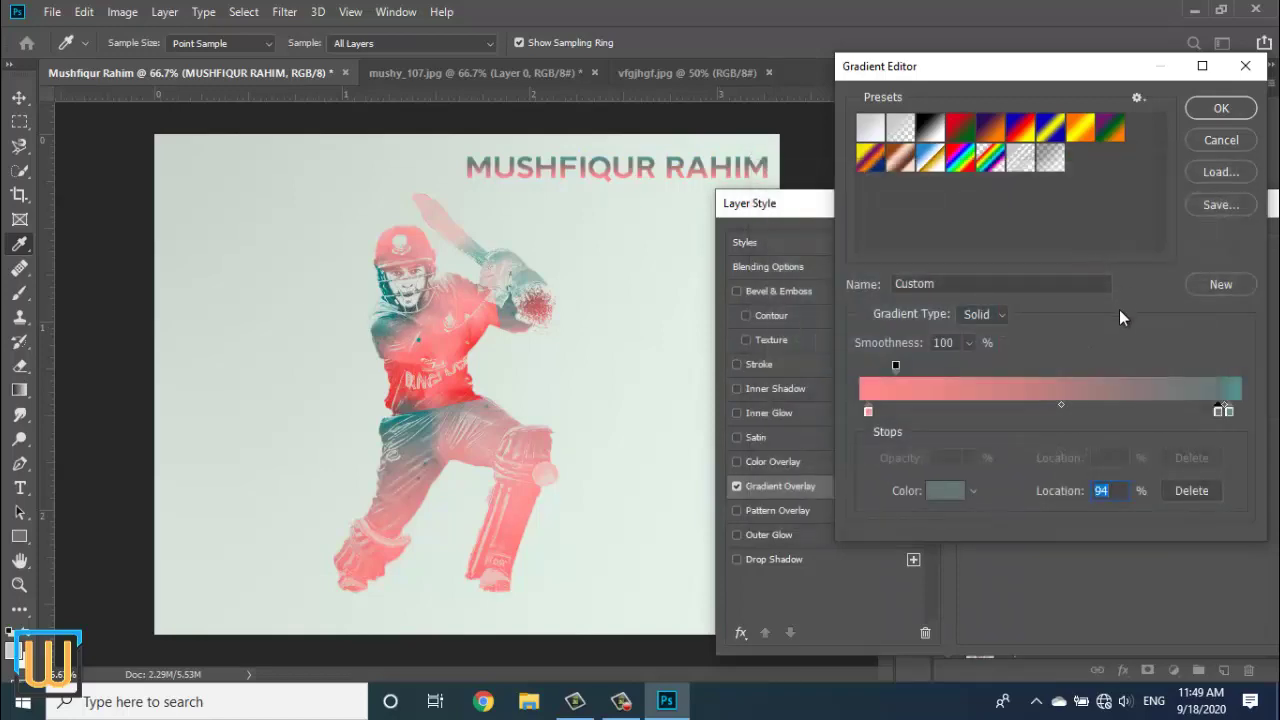
left_click(1227, 114)
left_click_drag(1143, 220, 899, 237)
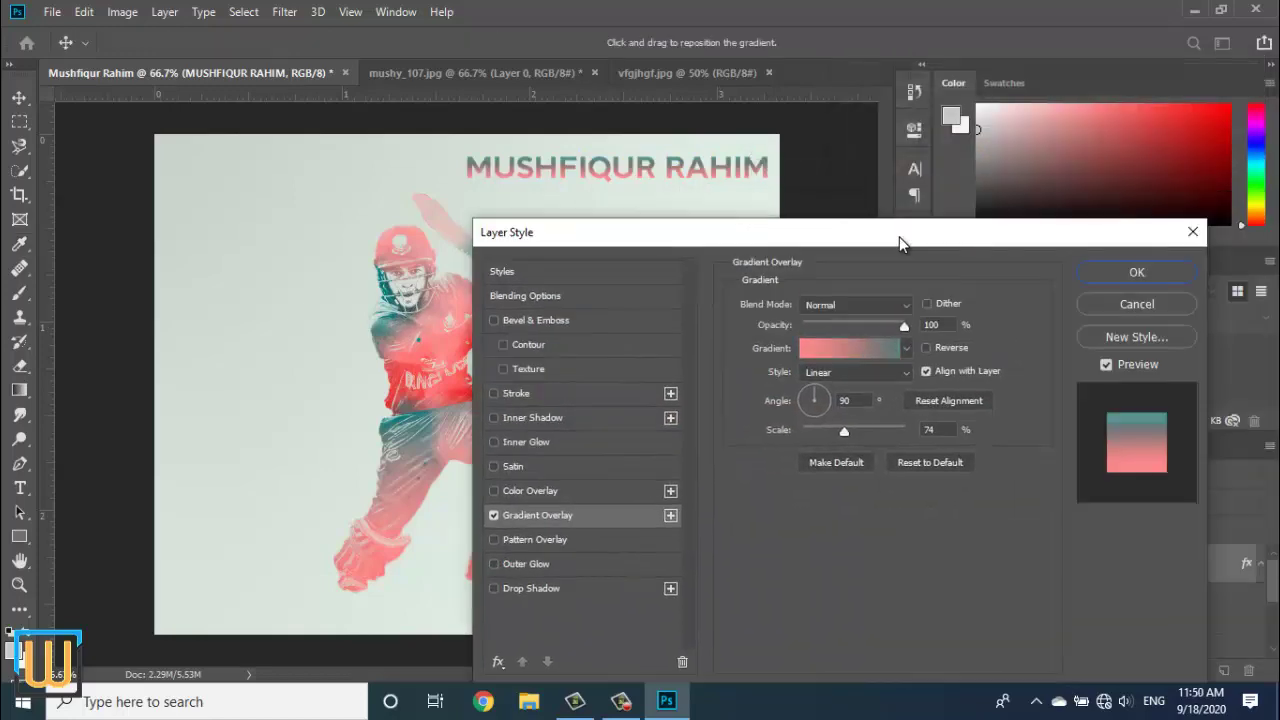
left_click(1112, 273)
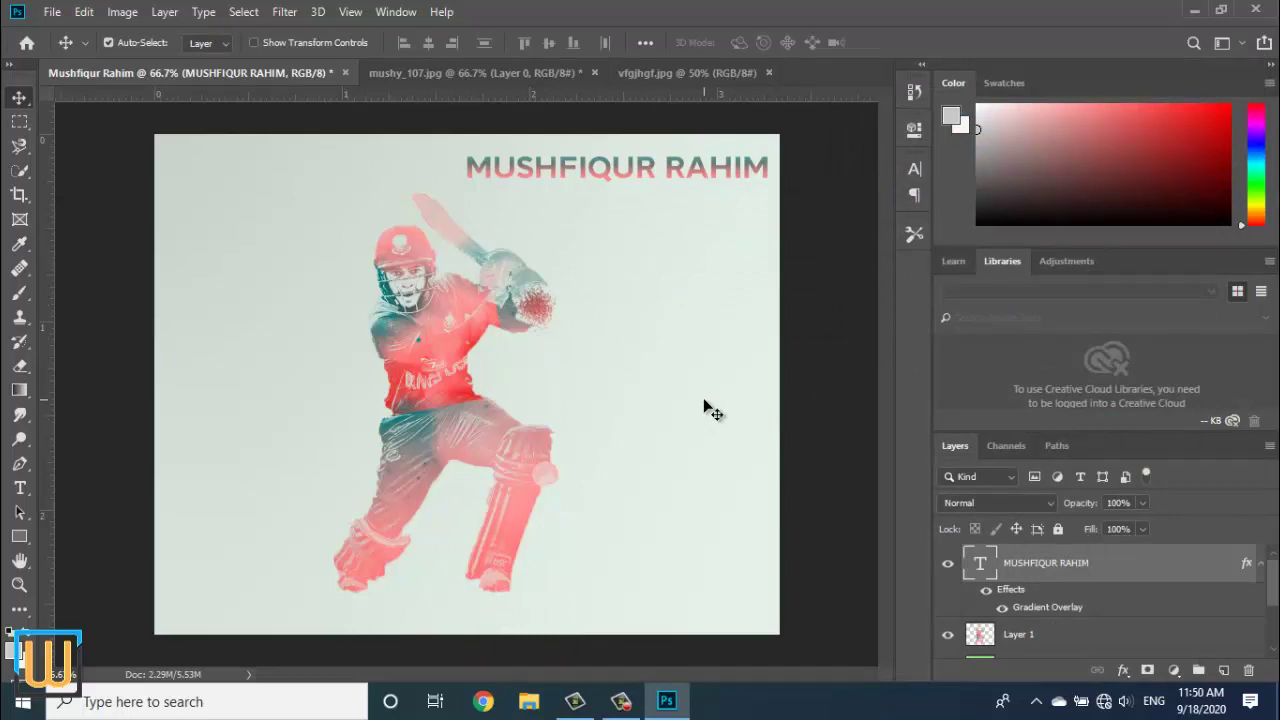
- Rasterize the title layer's style to bake the gradient into pixels
left_click(1260, 566)
right_click(1235, 570)
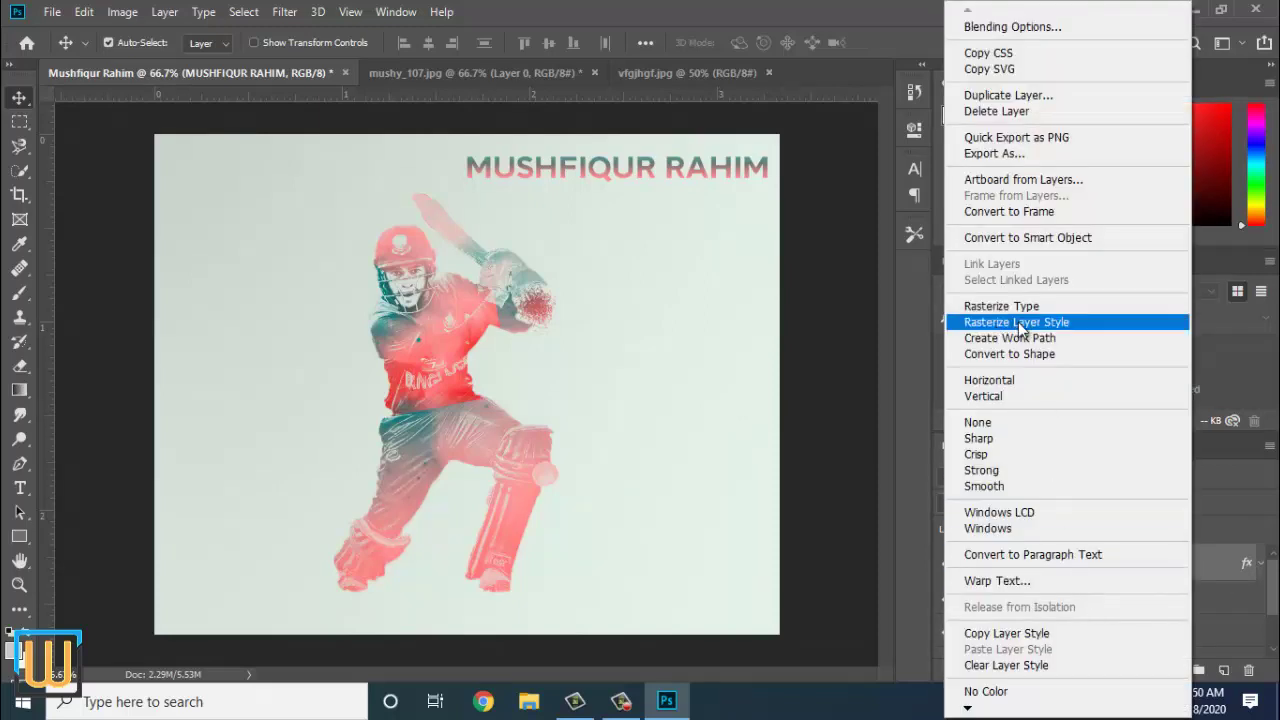
left_click(1049, 322)
left_click(948, 561)
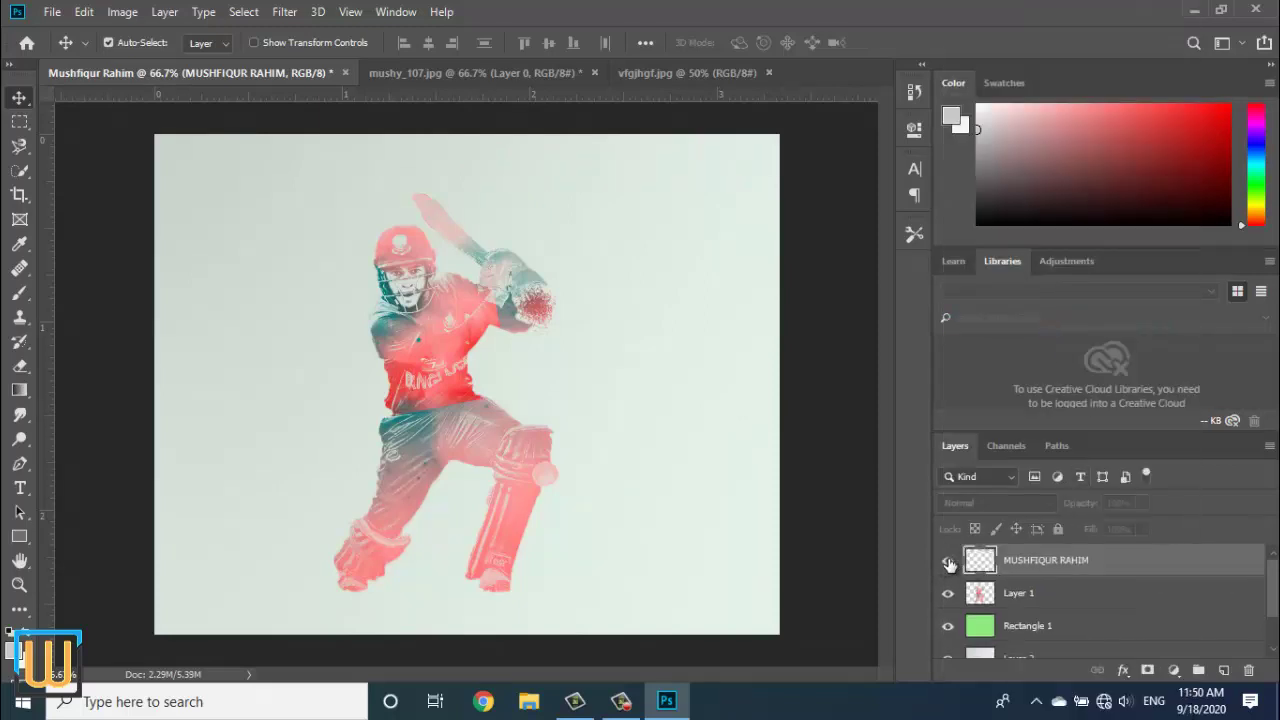
left_click(828, 455)
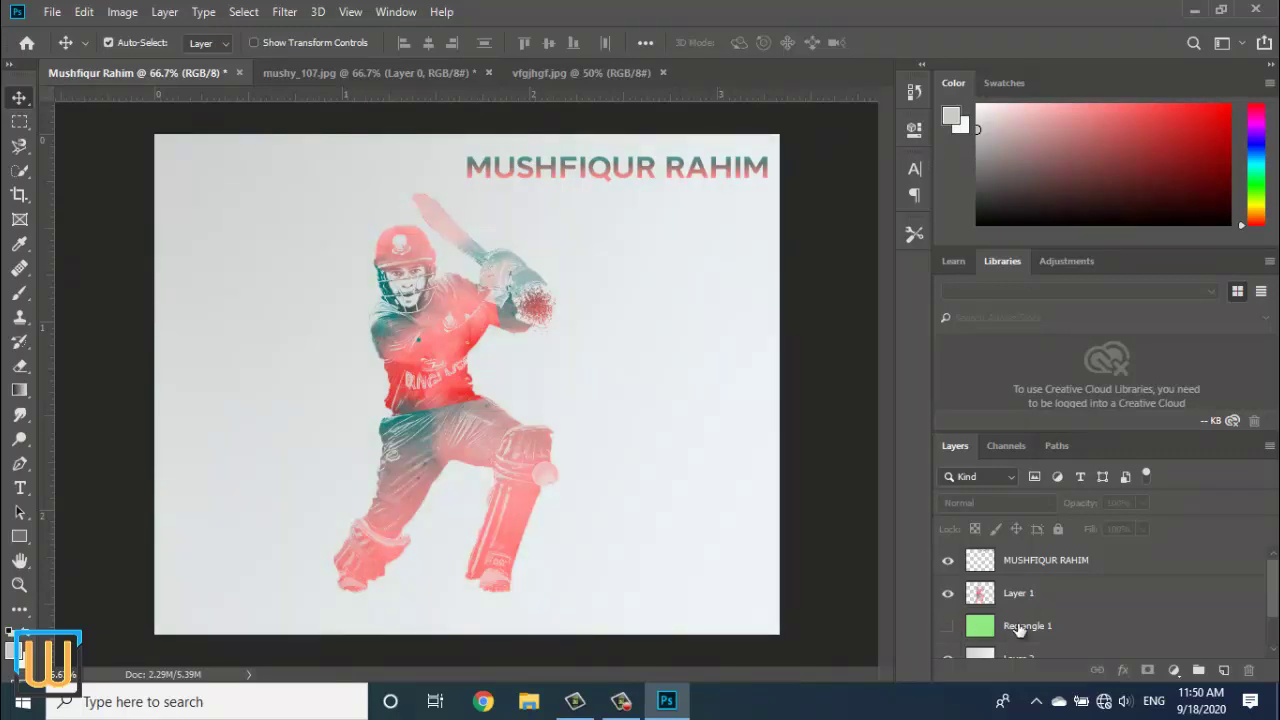
- Delete the Rectangle 1 layer and keep Layer 2 visible for a light grey background
left_click(1057, 633)
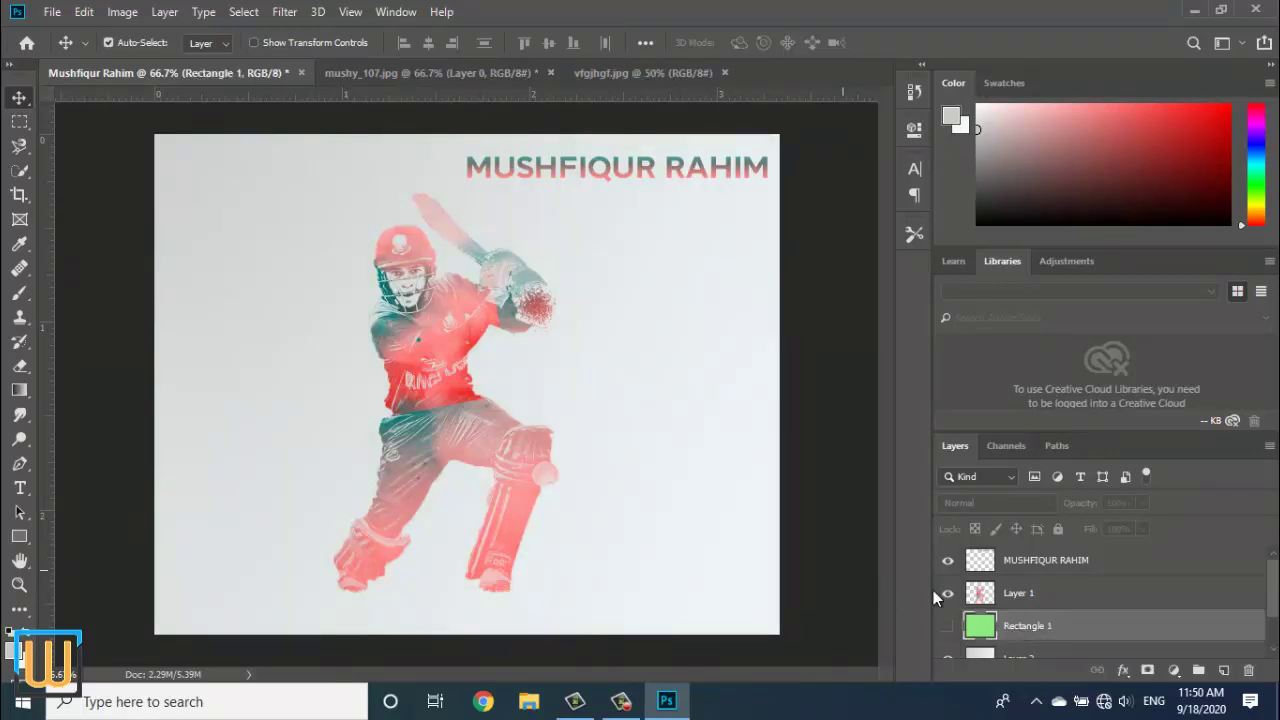
right_click(1077, 638)
left_click(866, 118)
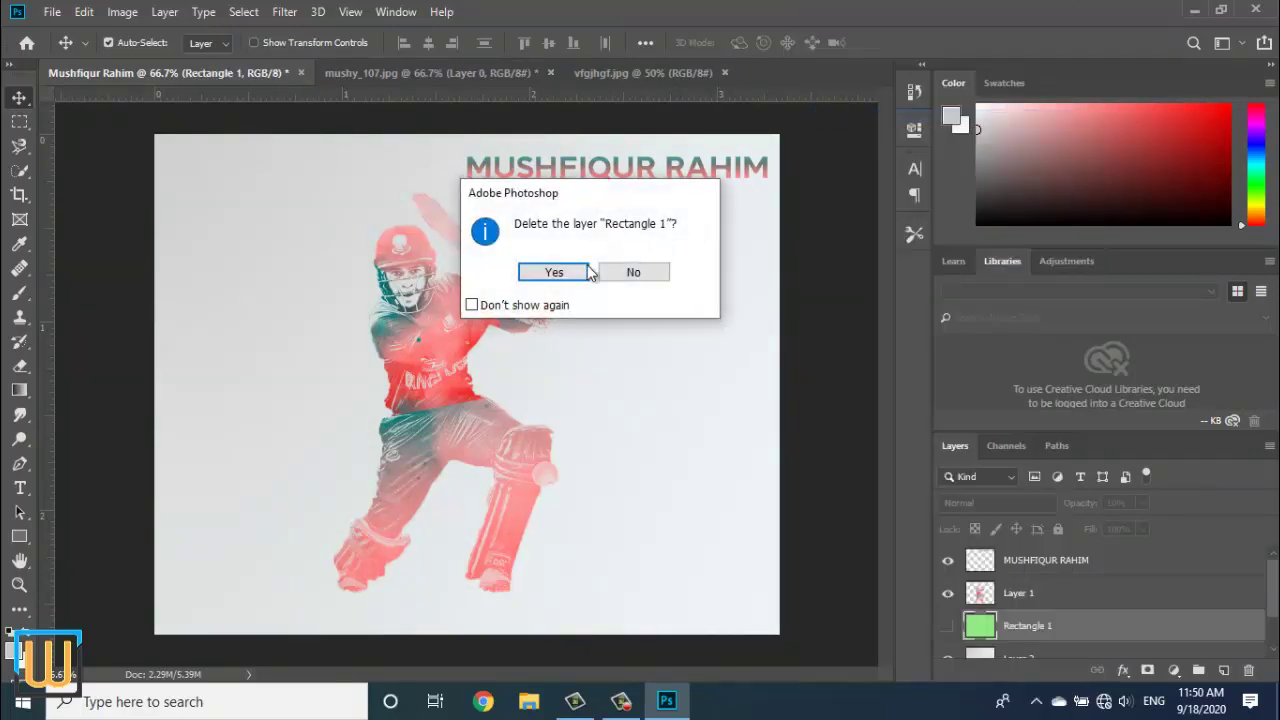
left_click(586, 272)
left_click(948, 627)
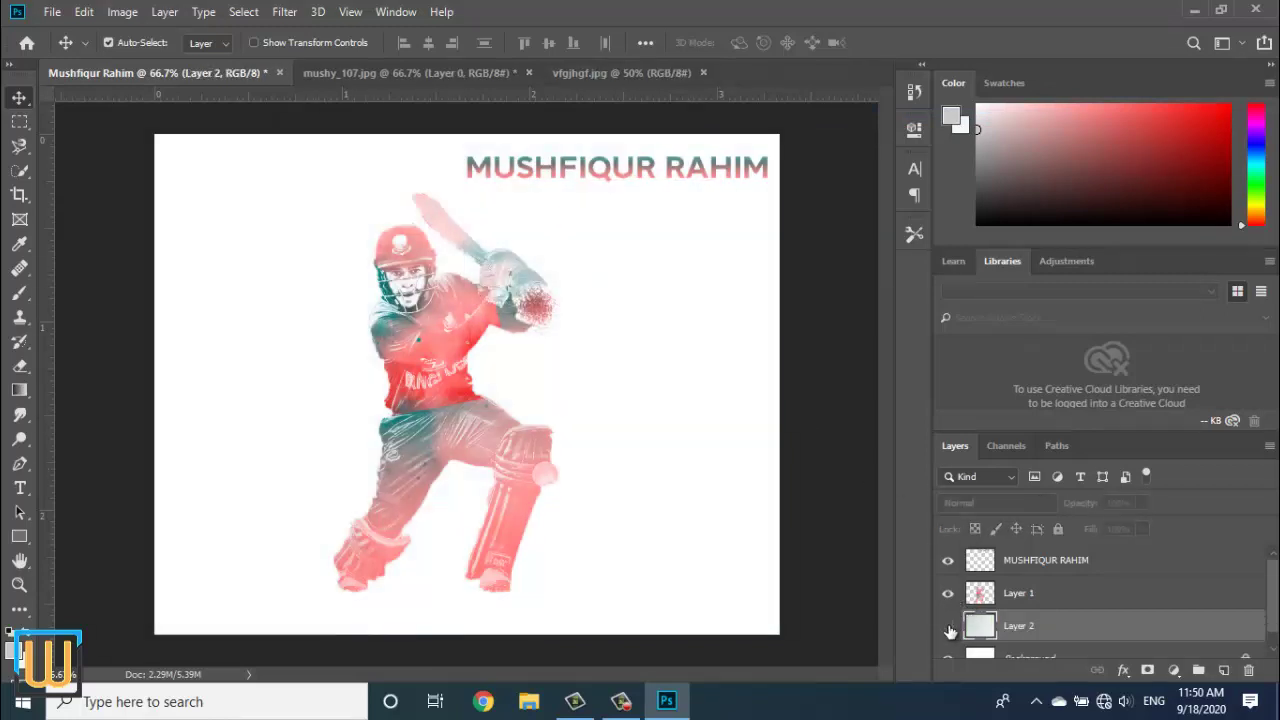
left_click(948, 627)
left_click(948, 627)
left_click(831, 375)
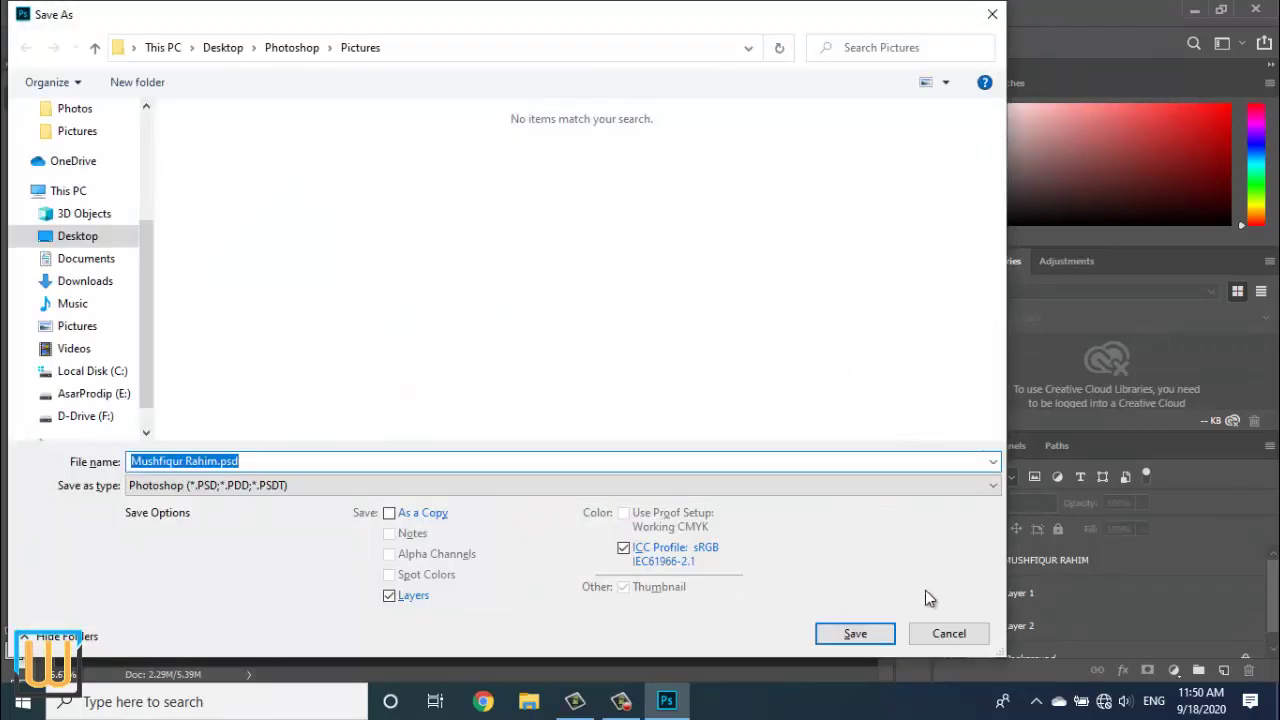
left_click(957, 634)
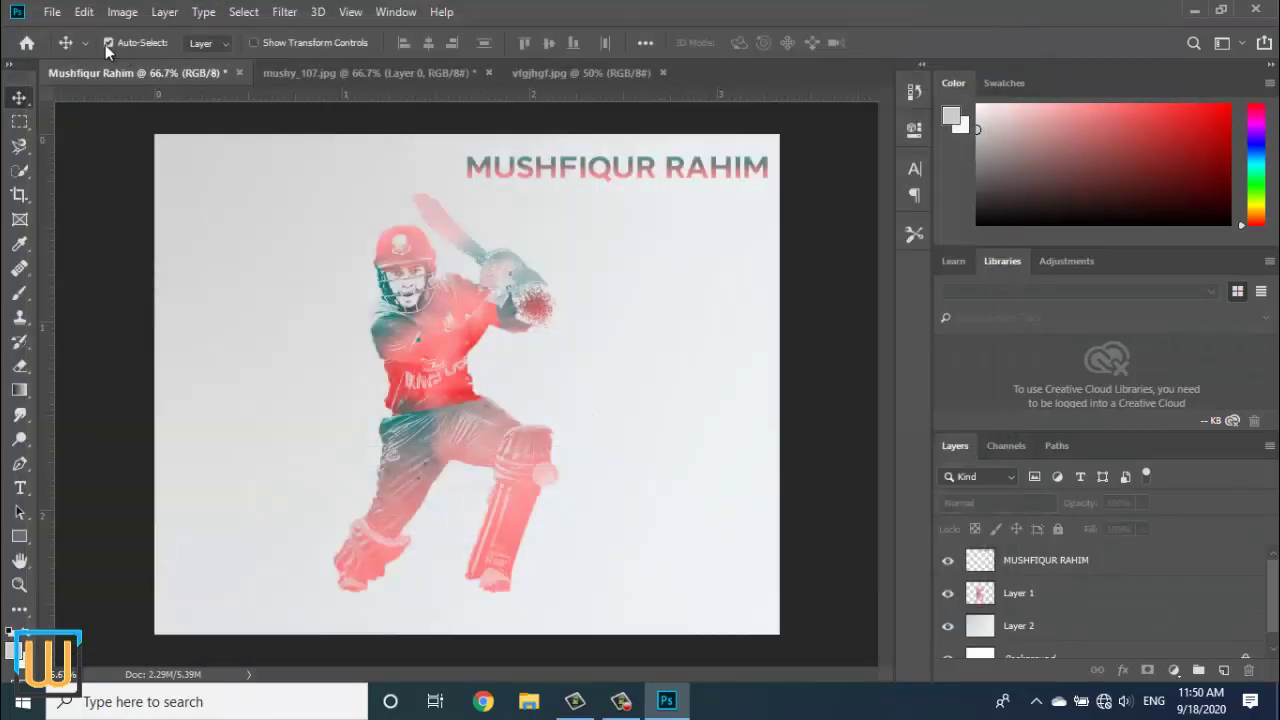
- Save the design as a JPEG named after the player in the Photos folder
left_click(52, 12)
mouse_move(81, 431)
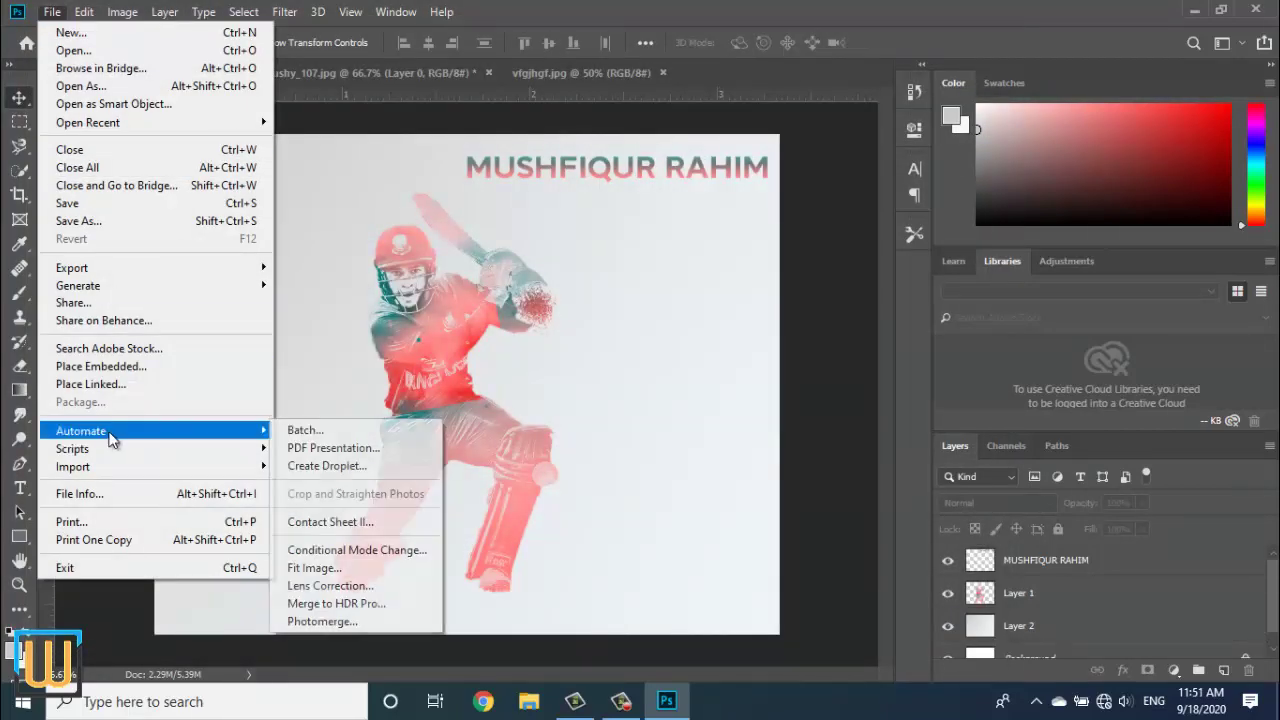
left_click(118, 221)
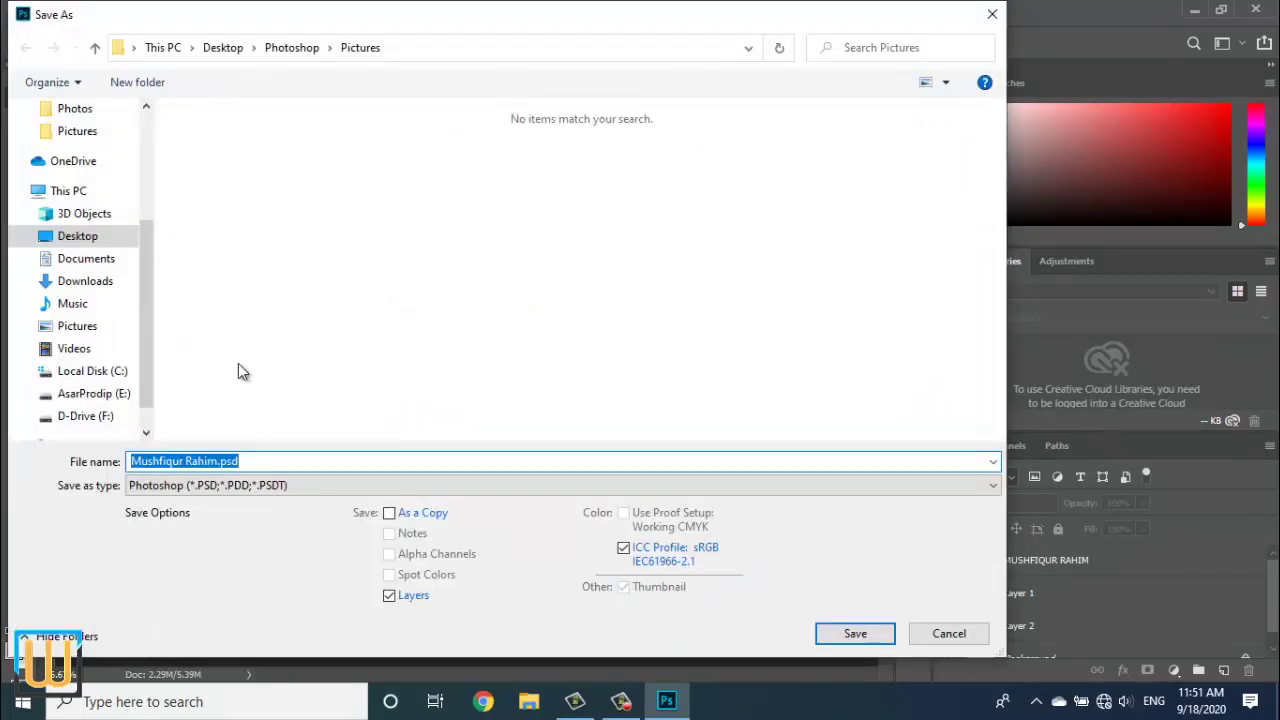
left_click(298, 490)
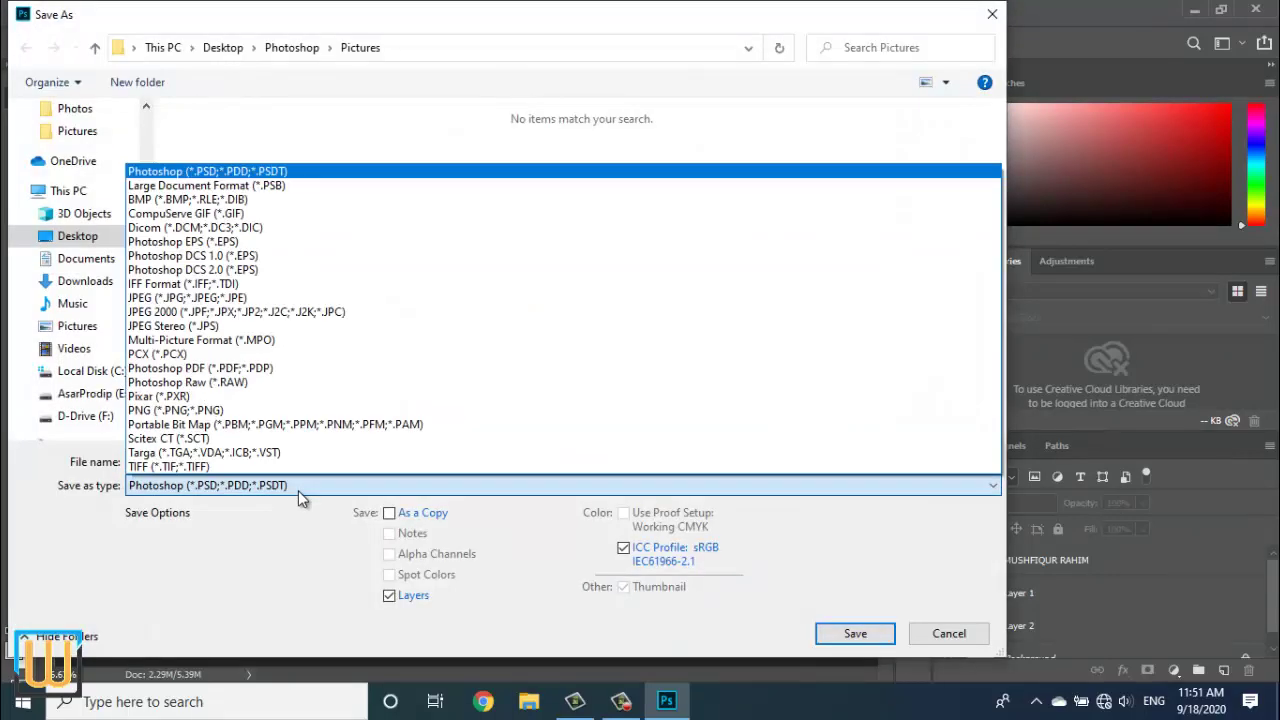
left_click(225, 298)
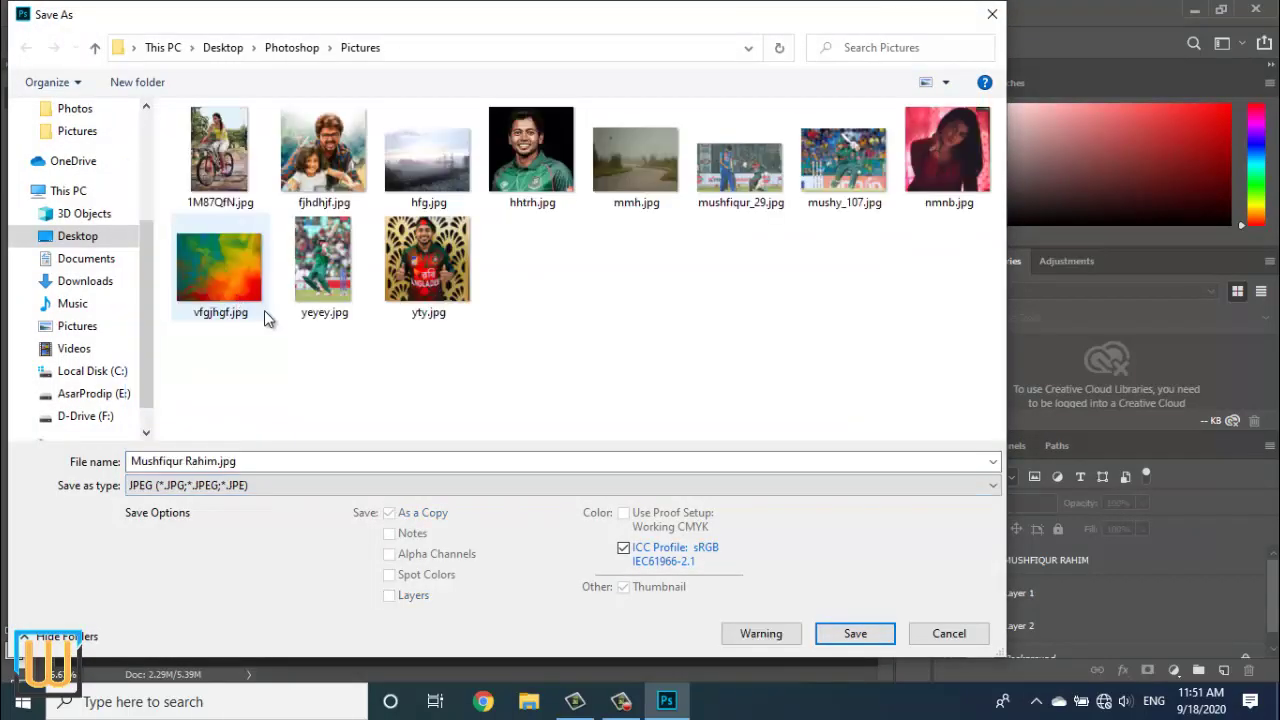
left_click(96, 47)
left_click(233, 158)
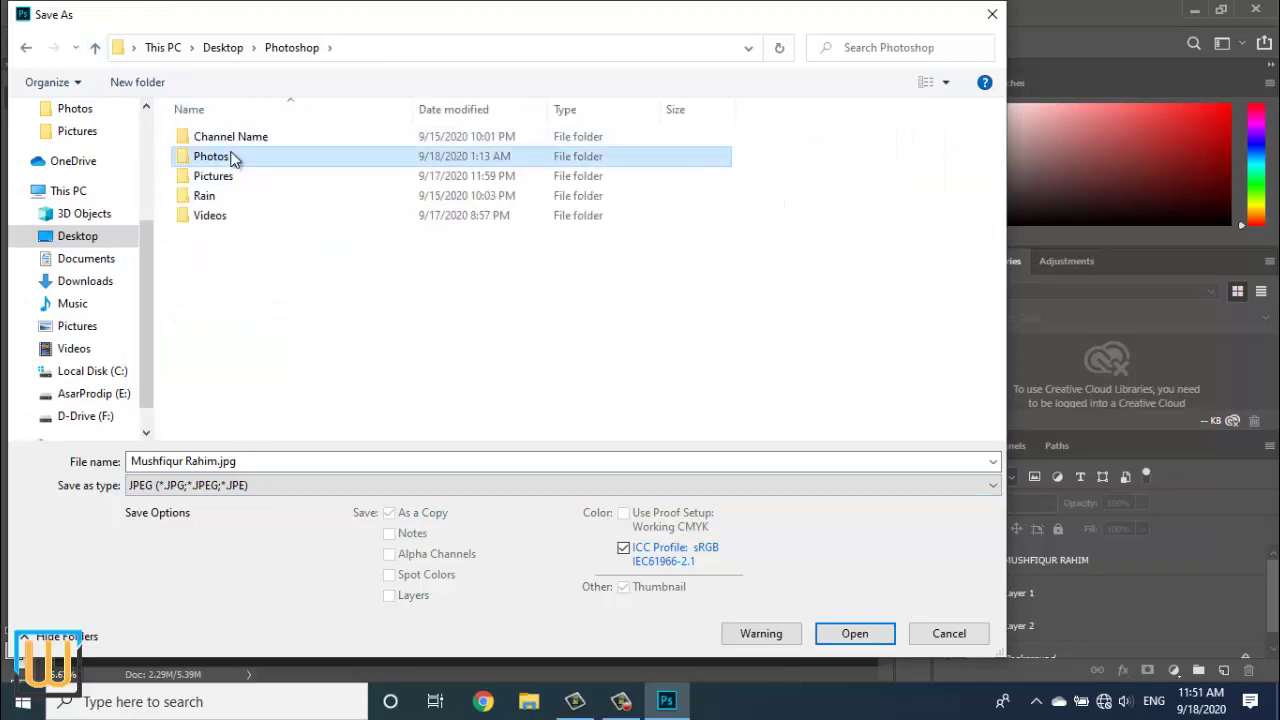
double_click(232, 158)
left_click(855, 634)
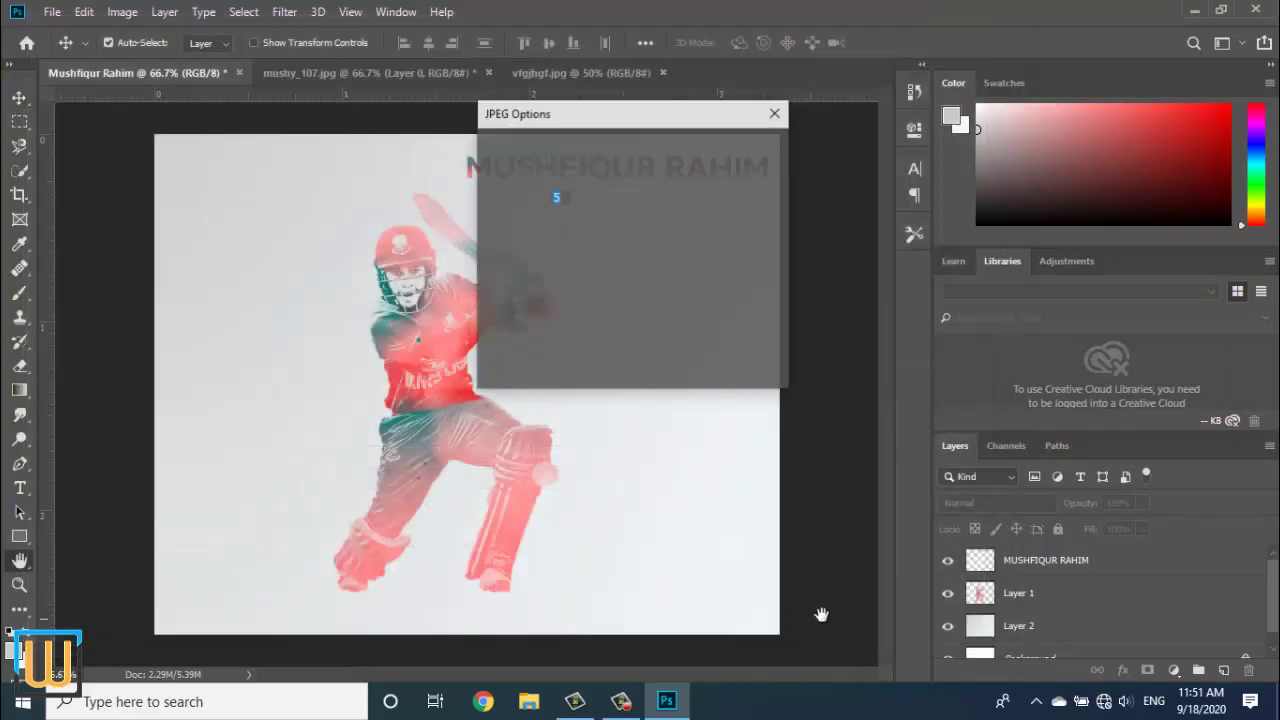